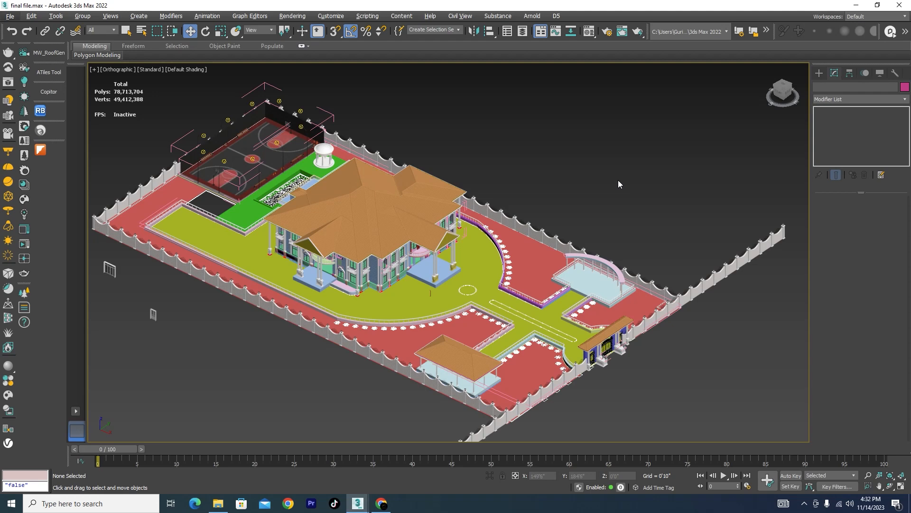
Look over the complete villa compound, including the basketball court and the empty plot beside it.
middle_click_drag(619, 204, 602, 190)
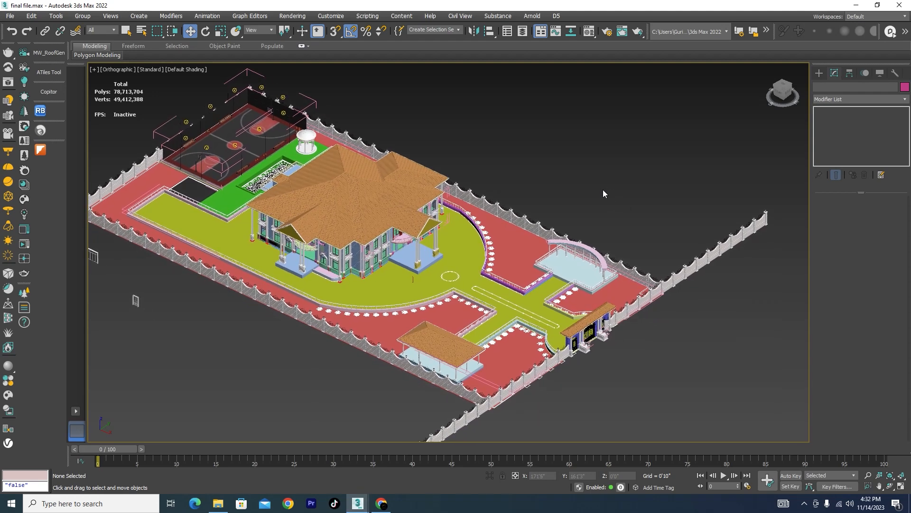
middle_click_drag(541, 175, 552, 184)
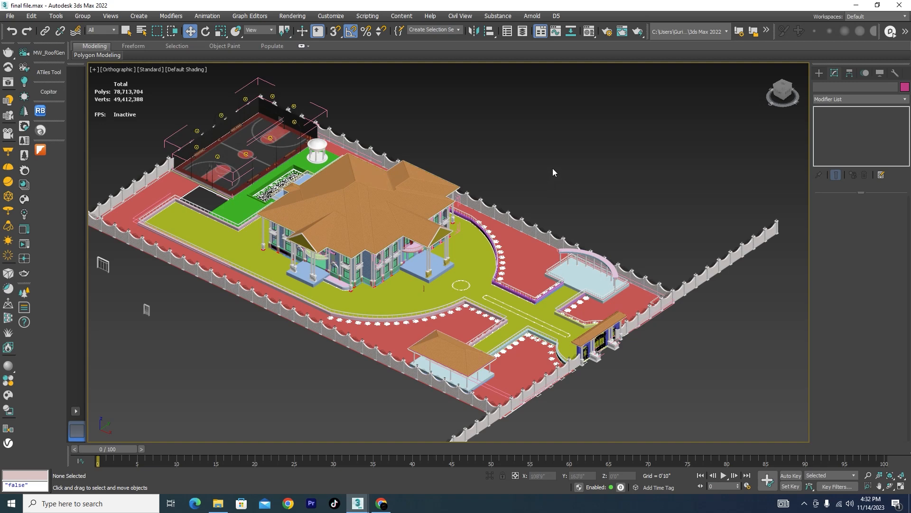
middle_click_drag(551, 187, 588, 197)
scroll(216, 199, "up", 2)
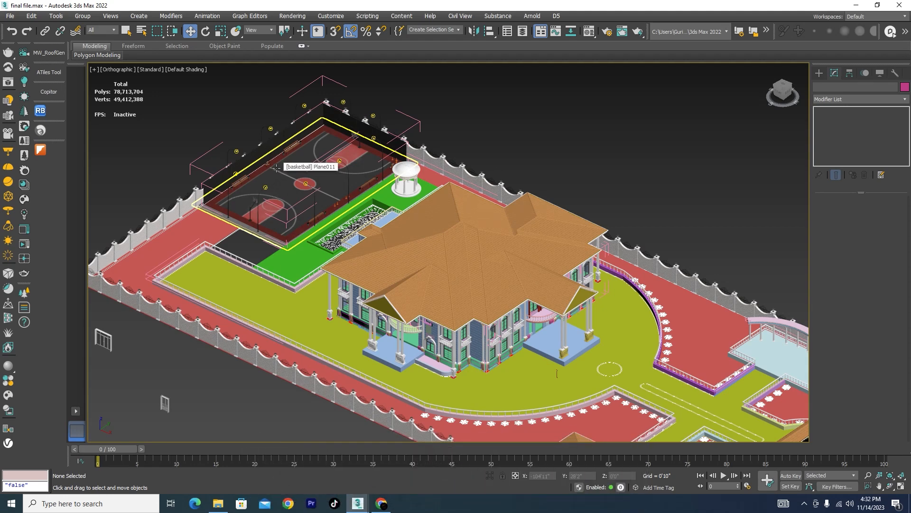
scroll(260, 204, "up", 3)
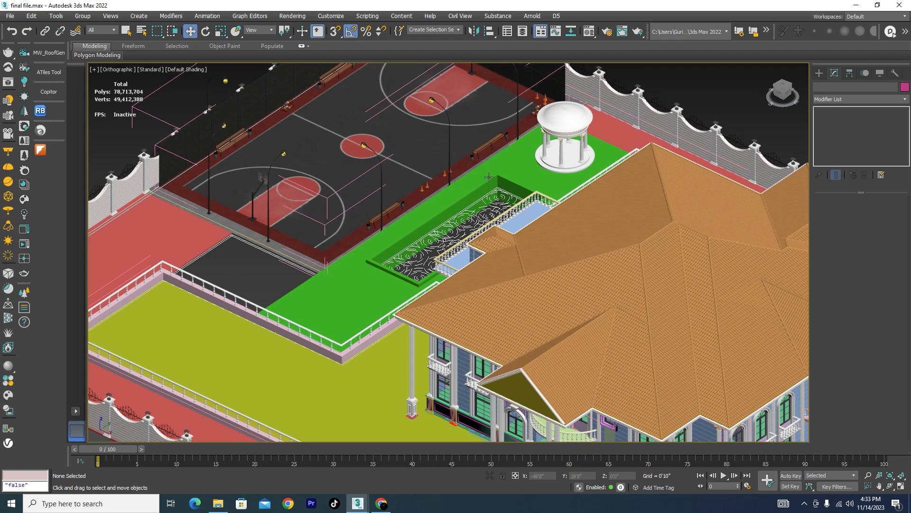
scroll(470, 191, "down", 3)
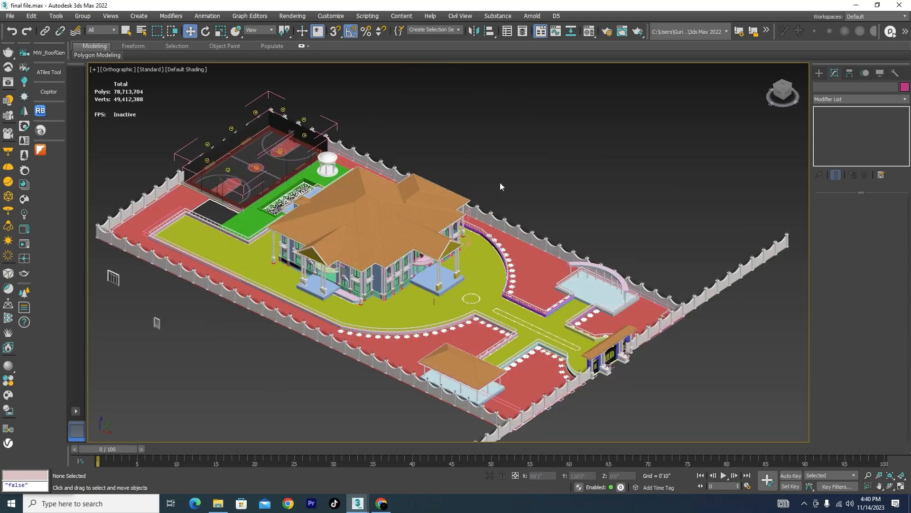
middle_click_drag(500, 186, 516, 186)
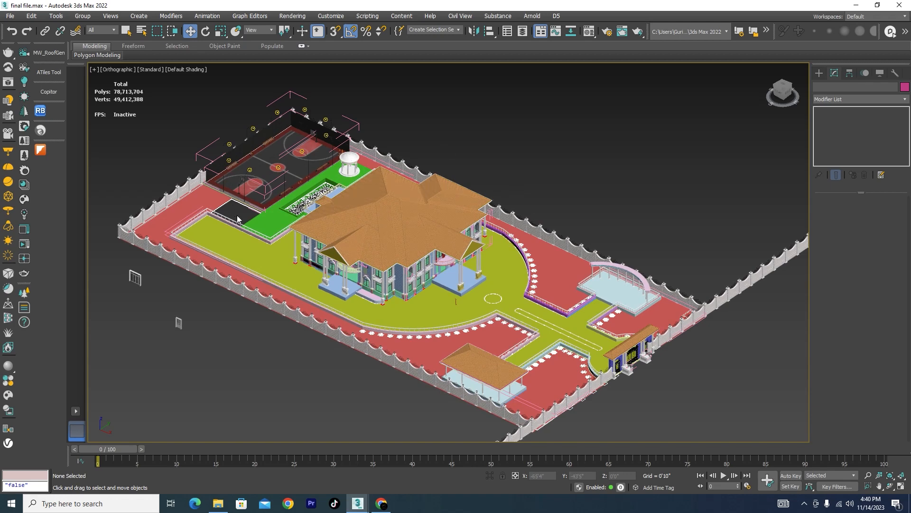
Switch to the land scap.max scene and bring up the empty plot beside the basketball court.
mouse_move(358, 503)
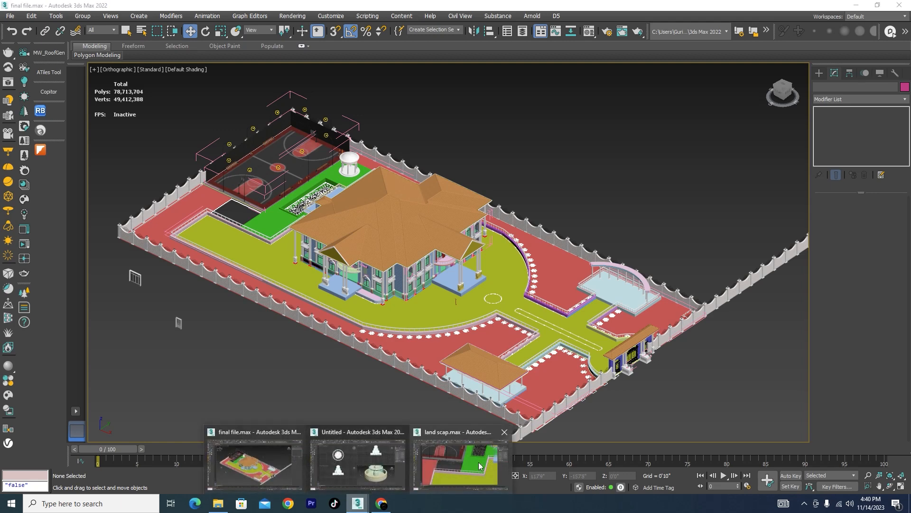
left_click(482, 464)
scroll(481, 216, "down", 4)
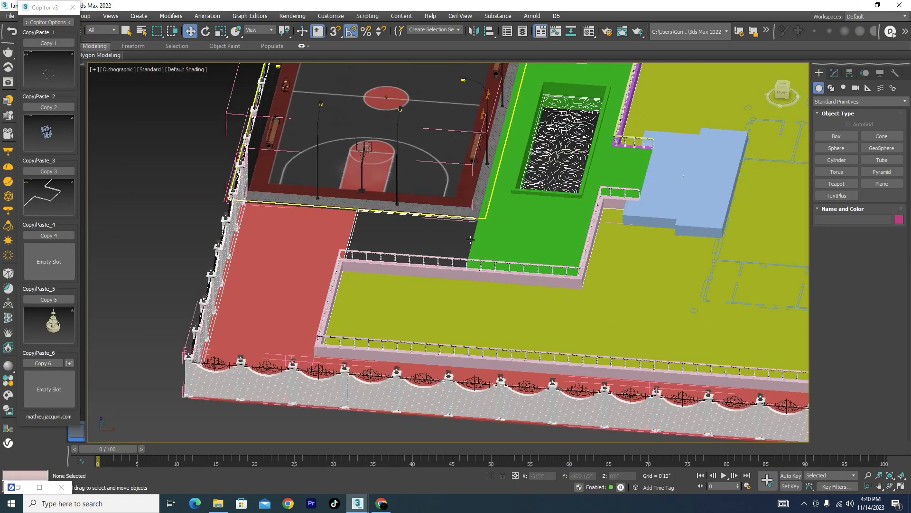
scroll(435, 242, "up", 3)
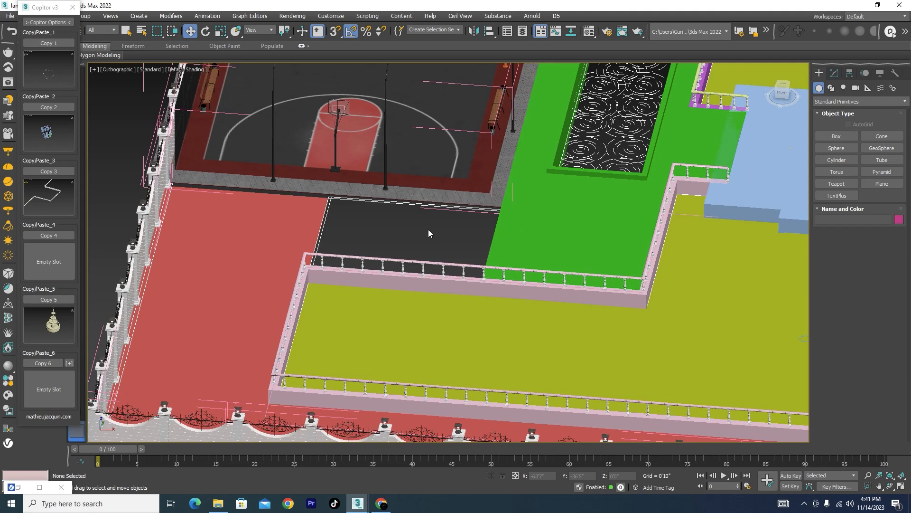
left_click(381, 203)
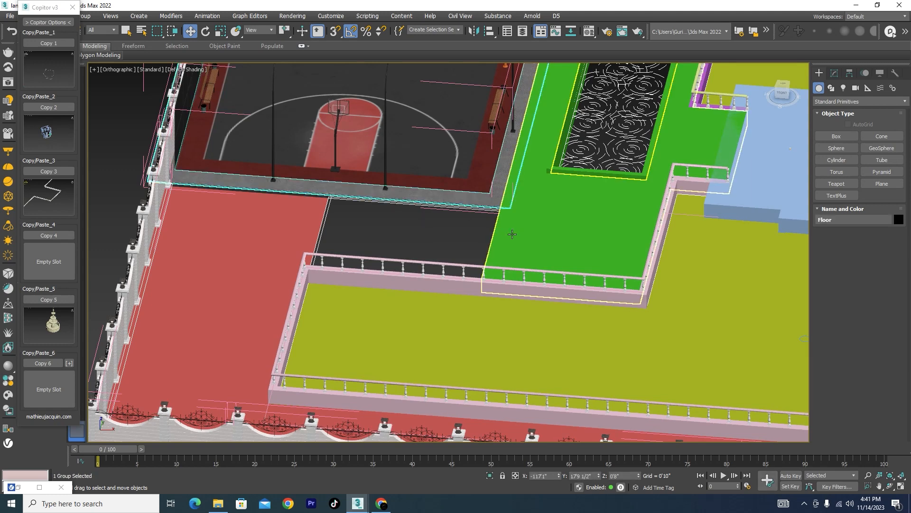
left_click(512, 234, "ctrl")
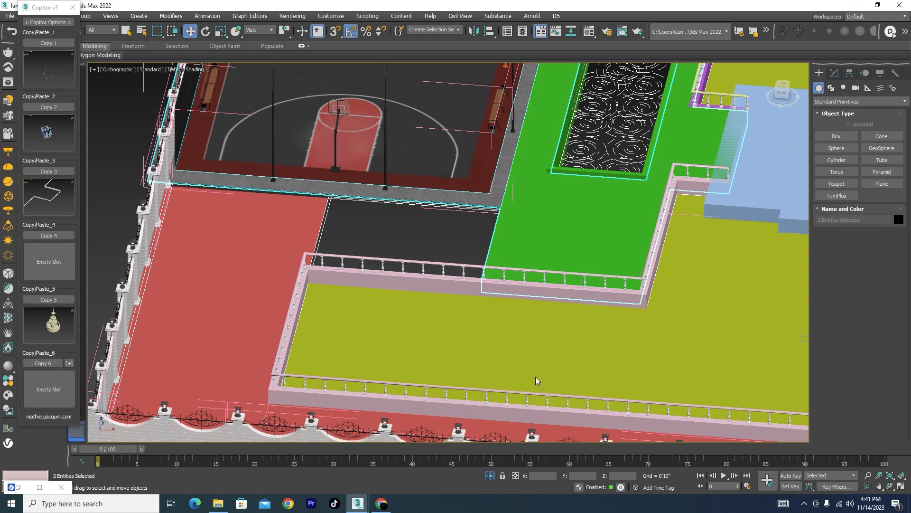
key("alt+q")
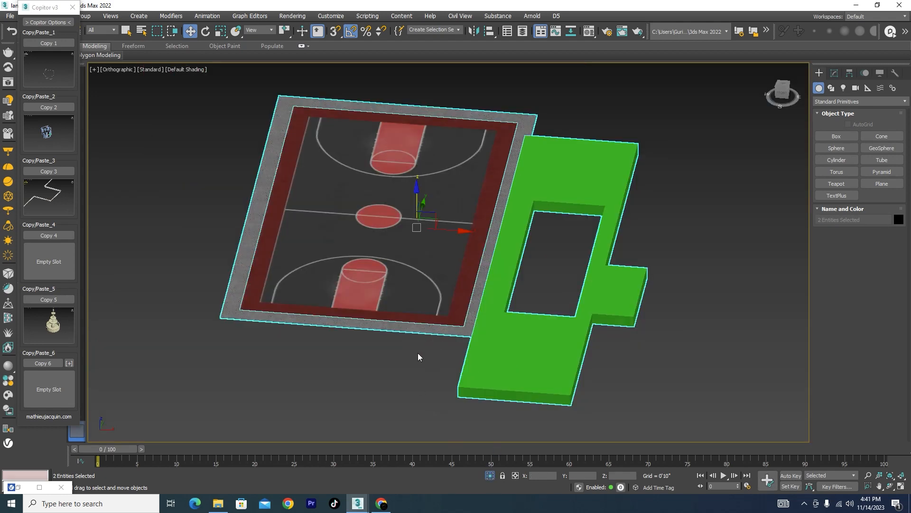
key("alt+q")
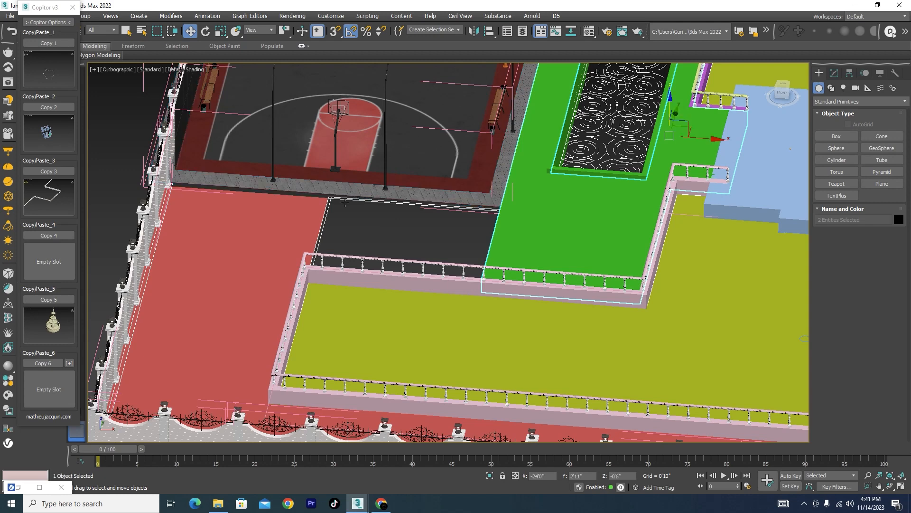
Isolate the site plan linework together with the green lawn and show it from the top in wireframe.
scroll(347, 204, "up", 4)
scroll(312, 218, "up", 2)
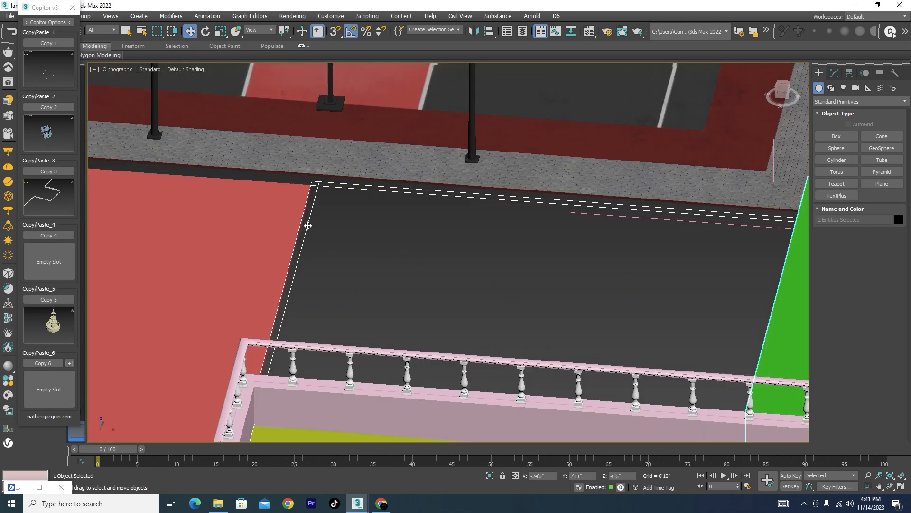
left_click(488, 477)
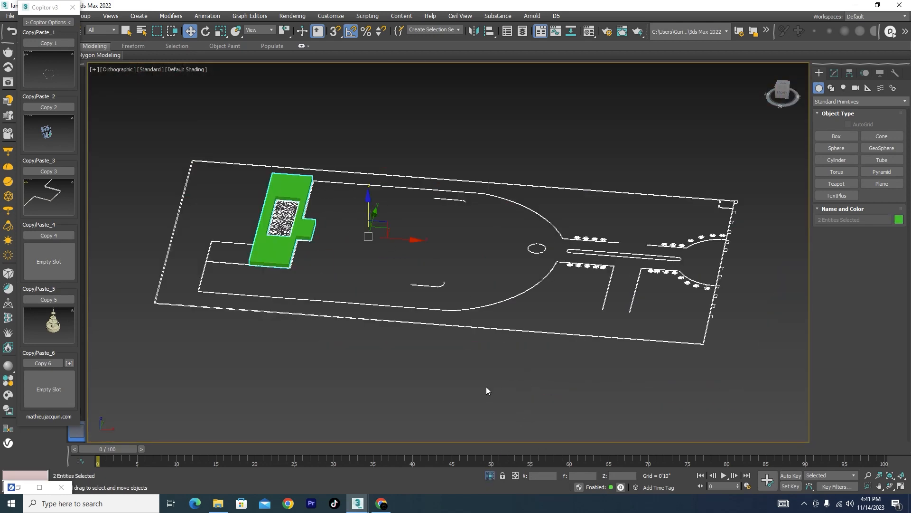
left_click(486, 386)
scroll(195, 243, "up", 6)
key("t")
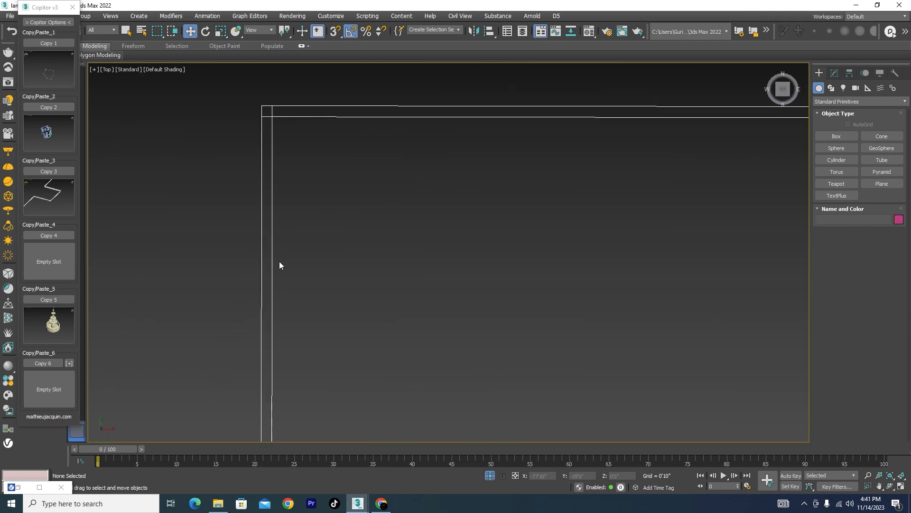
key("F3")
scroll(323, 175, "down", 8)
scroll(345, 186, "up", 4)
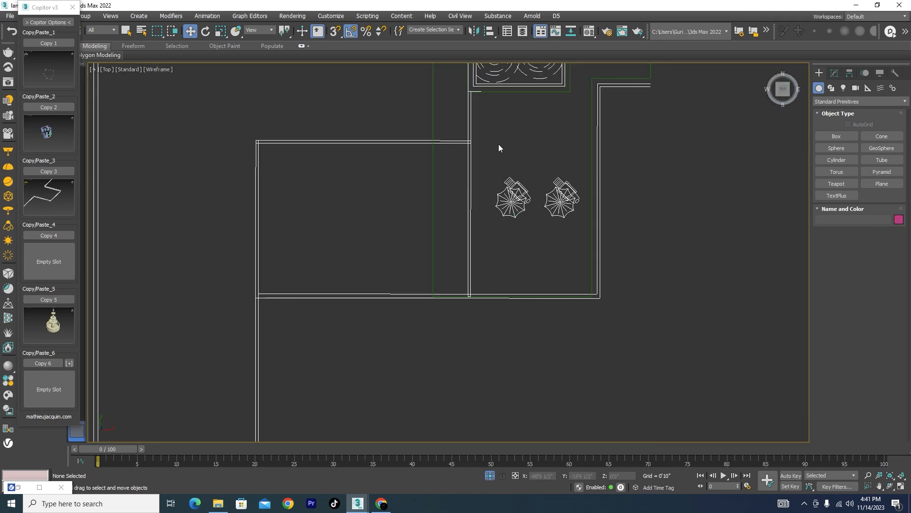
Activate the Line spline tool and turn on snapping for tracing the plan linework.
left_click(831, 88)
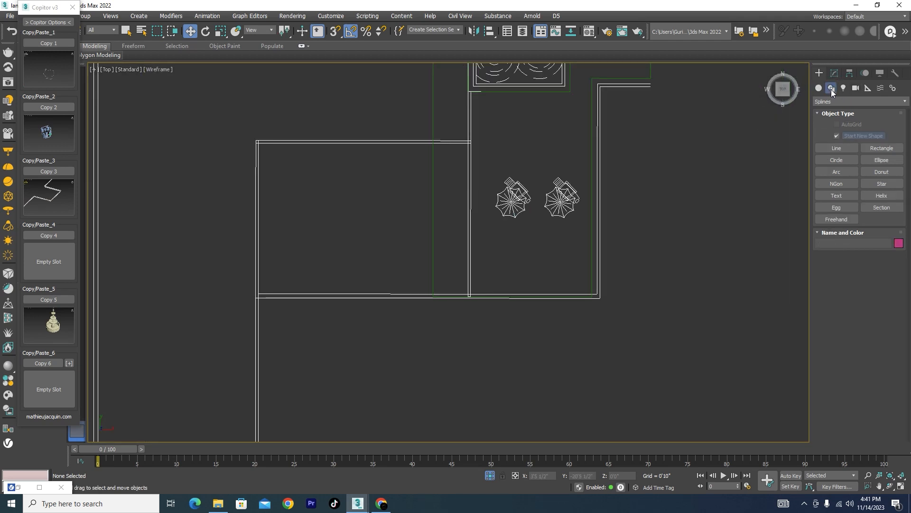
left_click(837, 148)
scroll(484, 152, "up", 1)
scroll(479, 153, "down", 1)
key("s")
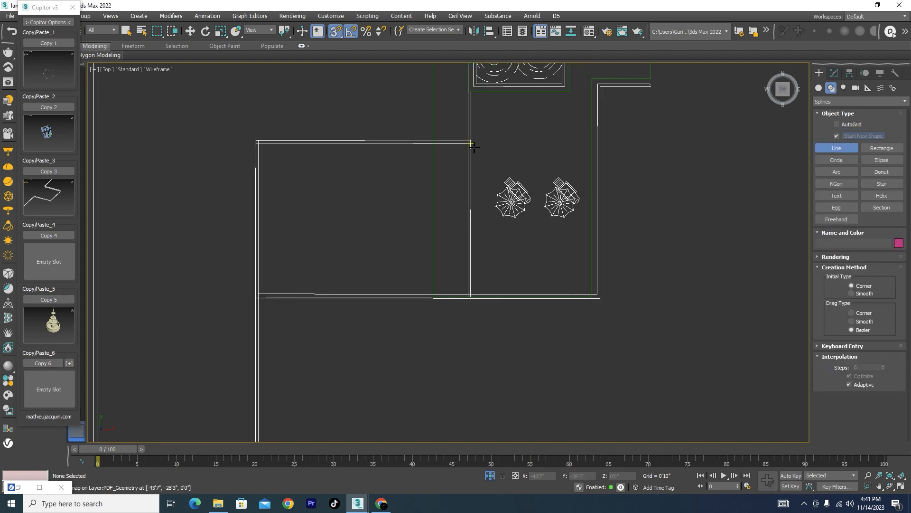
left_click(471, 143)
left_click(257, 143)
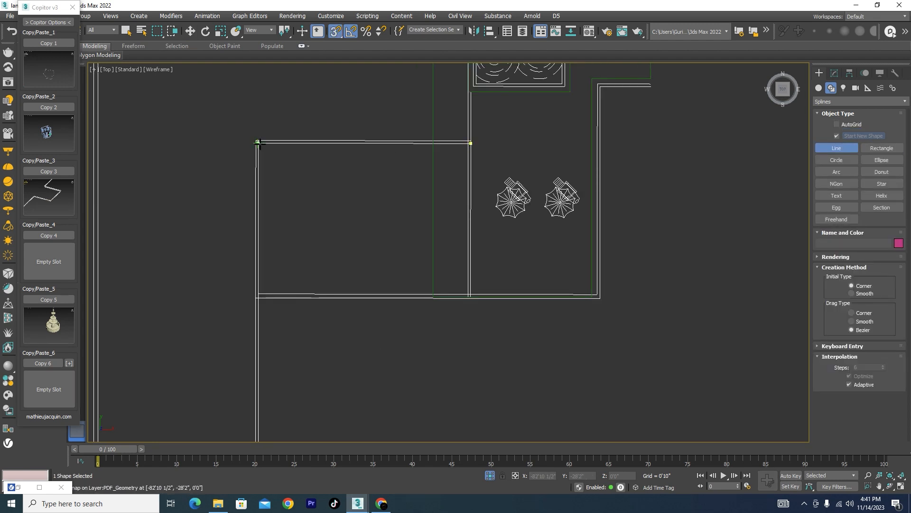
left_click(258, 293)
right_click(337, 236)
key("BackSpace")
key("BackSpace")
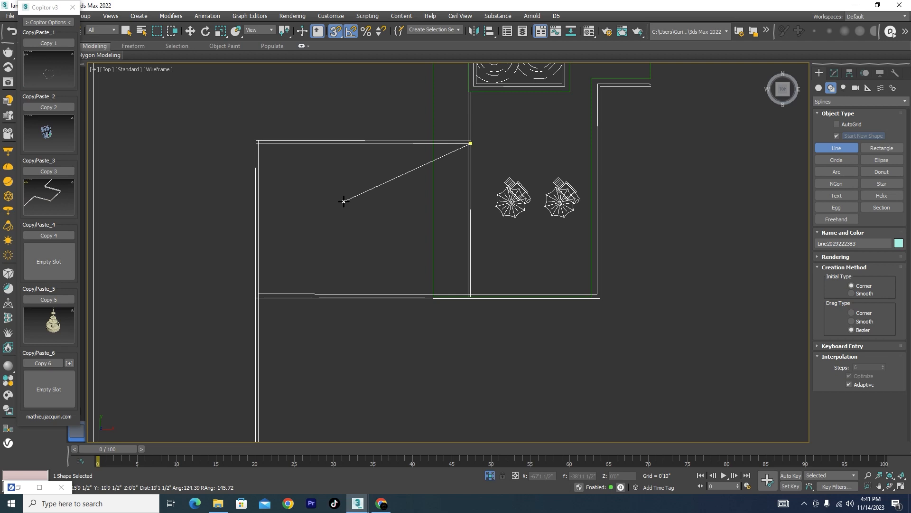
right_click(467, 180)
Trace the upper, left and lower edges of the empty plot as an open three-sided line about 40 ft wide.
left_click(474, 137)
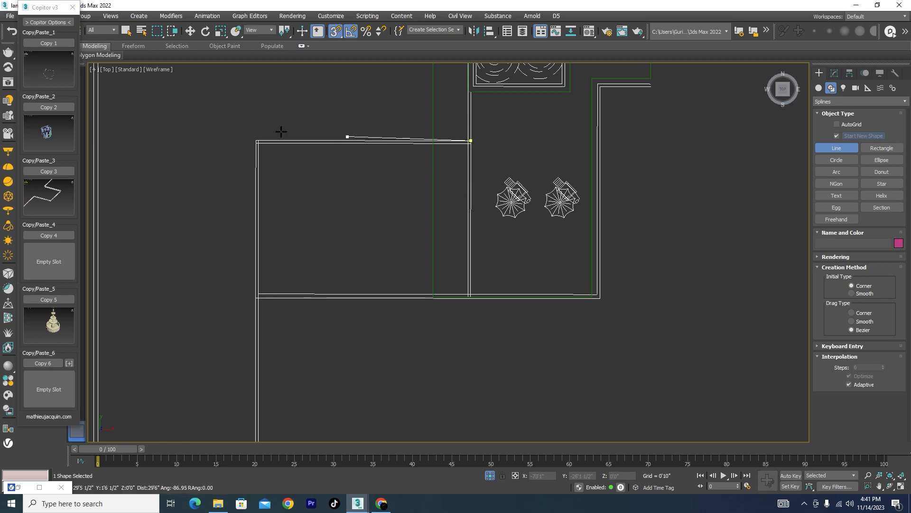
left_click(256, 140)
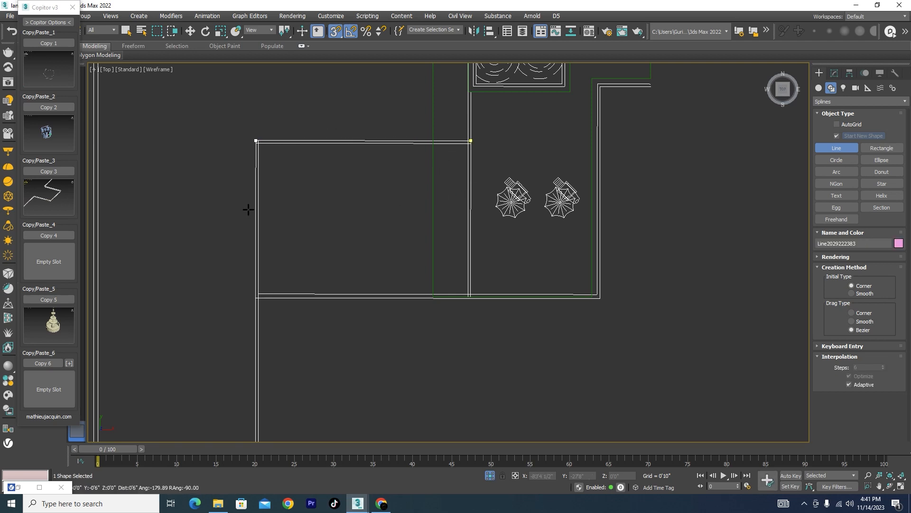
left_click(256, 297)
left_click(470, 298)
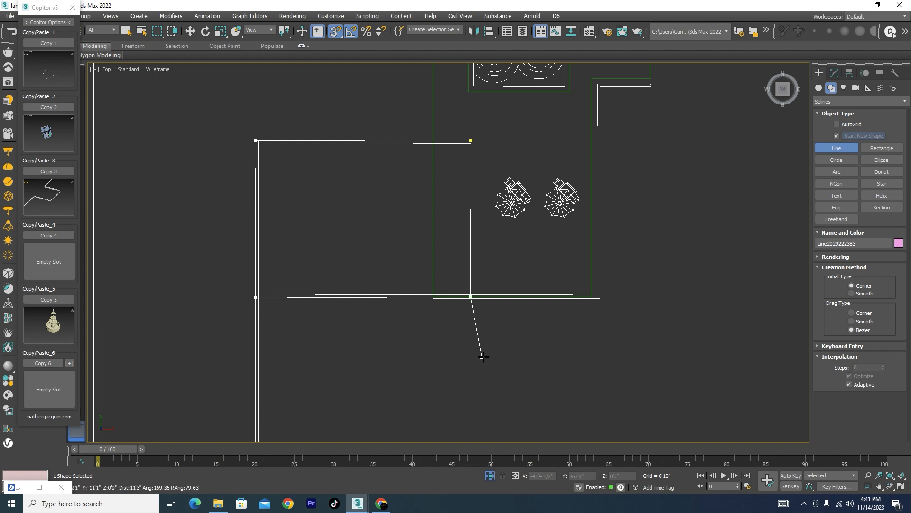
right_click(482, 356)
right_click(484, 360)
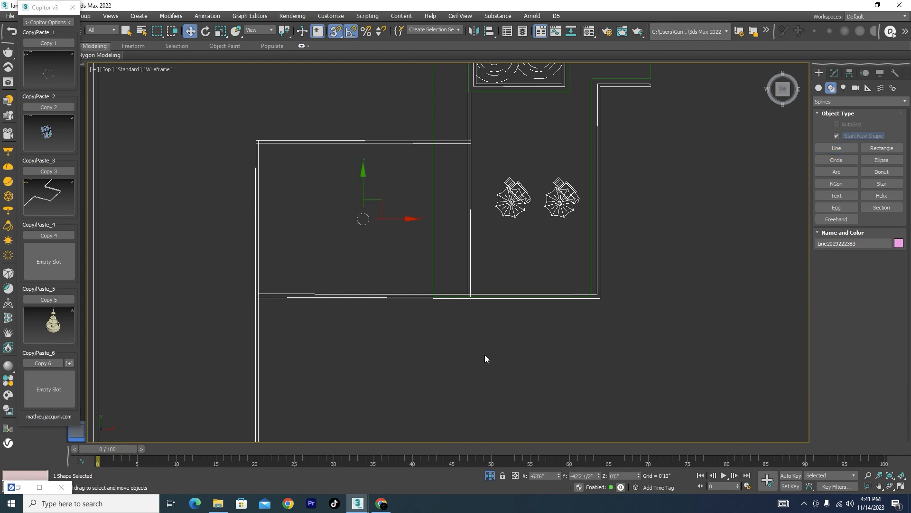
Isolate the traced line and align its two open-end vertices vertically with the opposite corner vertices.
left_click(490, 476)
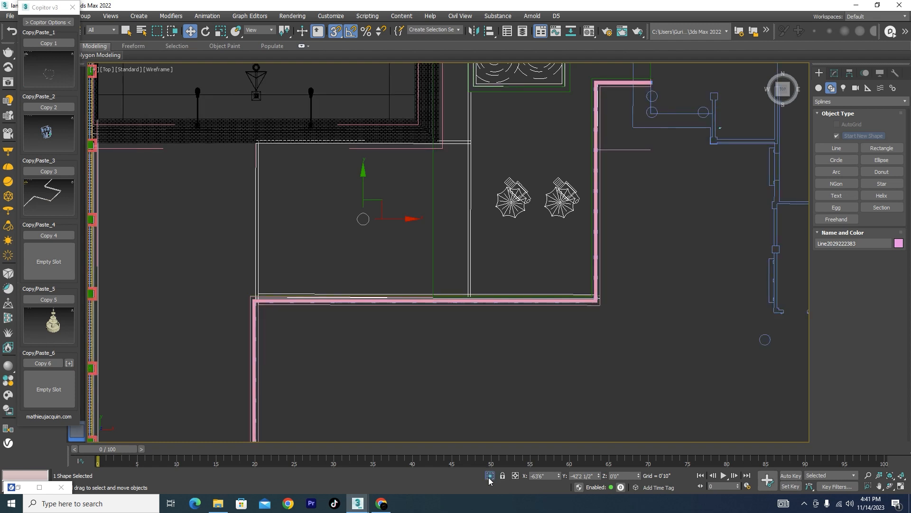
left_click(834, 74)
left_click(848, 225)
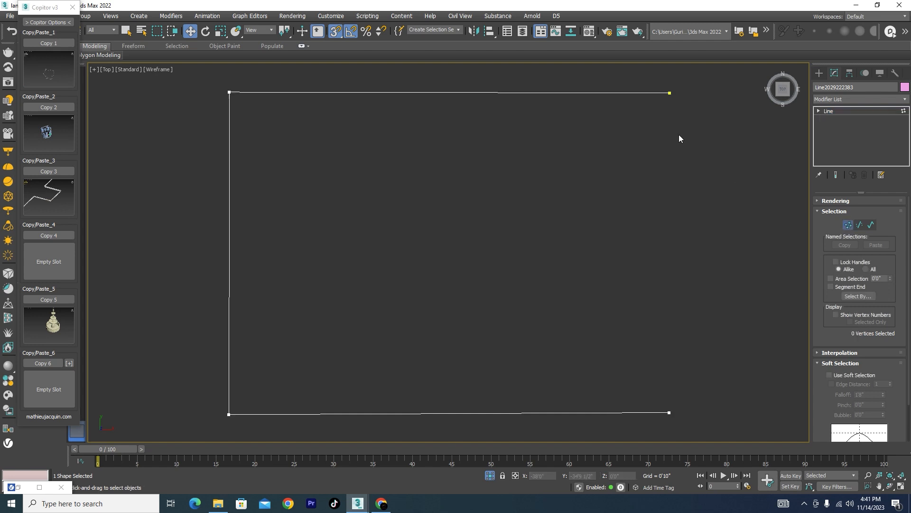
left_click(671, 92)
scroll(626, 267, "down", 2)
scroll(627, 269, "down", 2)
scroll(640, 182, "up", 1)
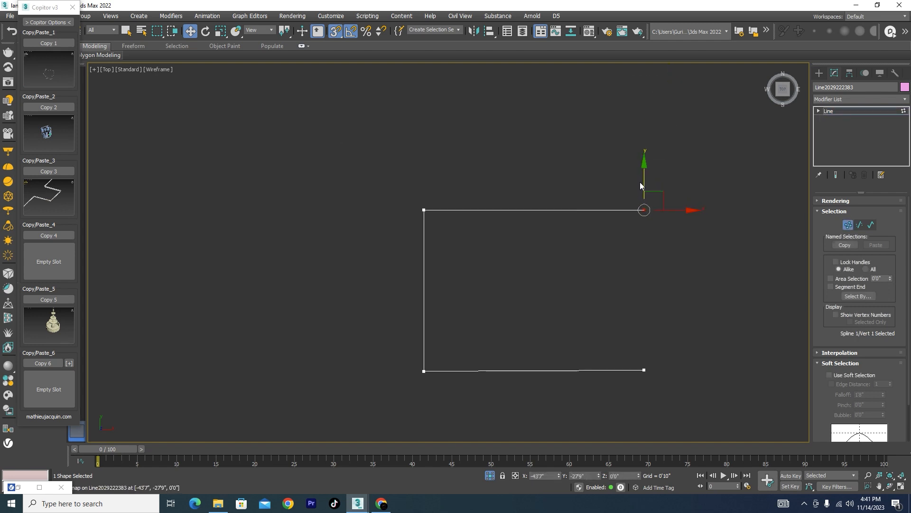
left_click_drag(643, 183, 433, 208)
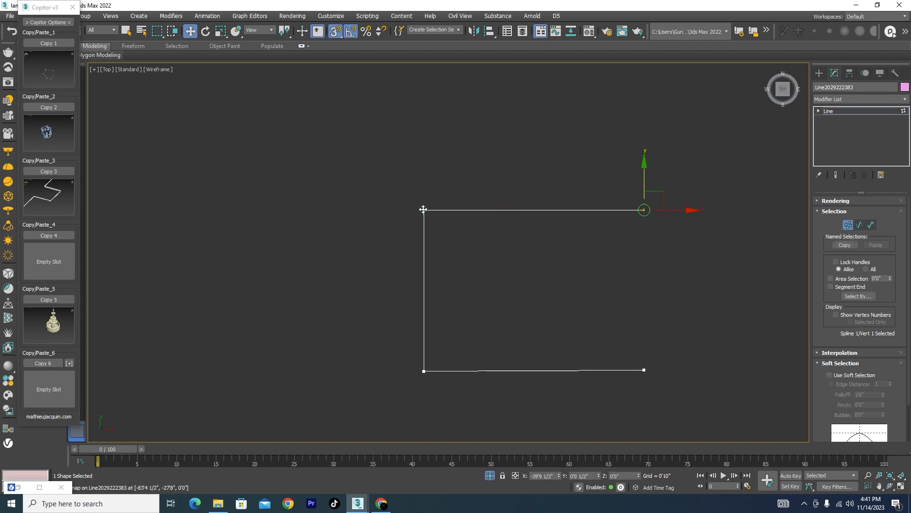
left_click(644, 371)
left_click_drag(647, 332, 425, 373)
Select the whole traced spline and outline it inward into a double-line wall profile.
left_click(871, 224)
left_click_drag(592, 172, 569, 278)
left_click_drag(909, 280, 909, 312)
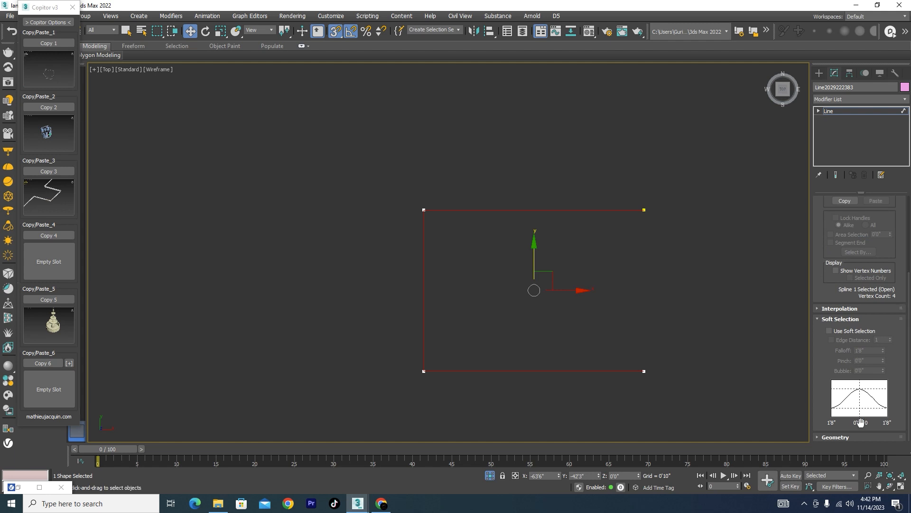
left_click(818, 437)
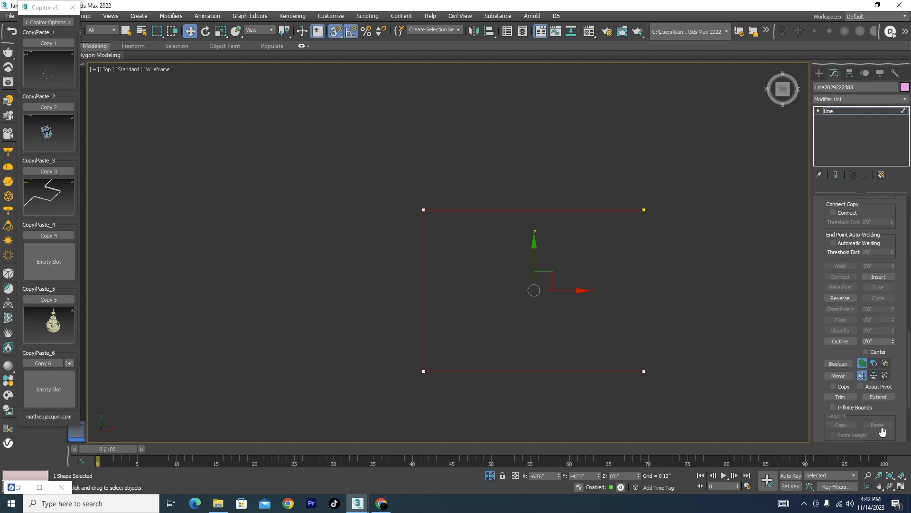
left_click(877, 341)
key("Return")
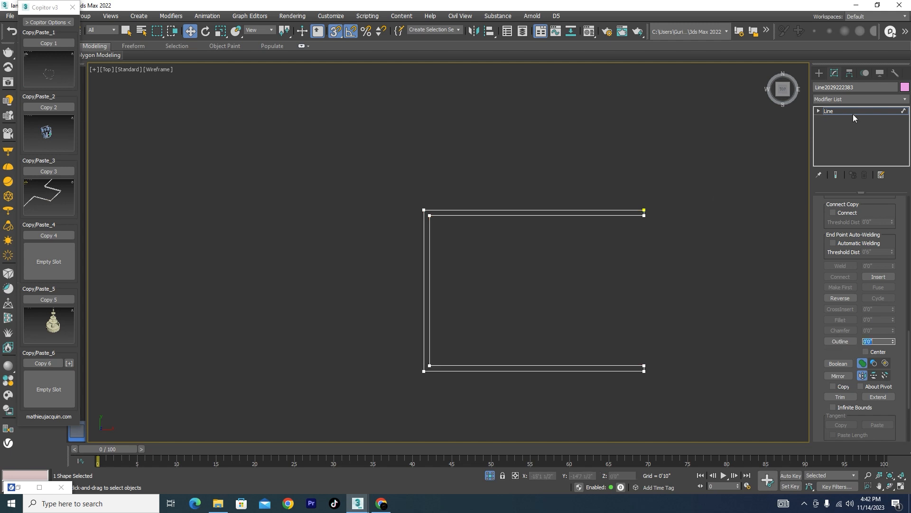
Apply an Extrude modifier to the outlined wall profile and set its amount to 2'.
left_click(906, 101)
type("ex")
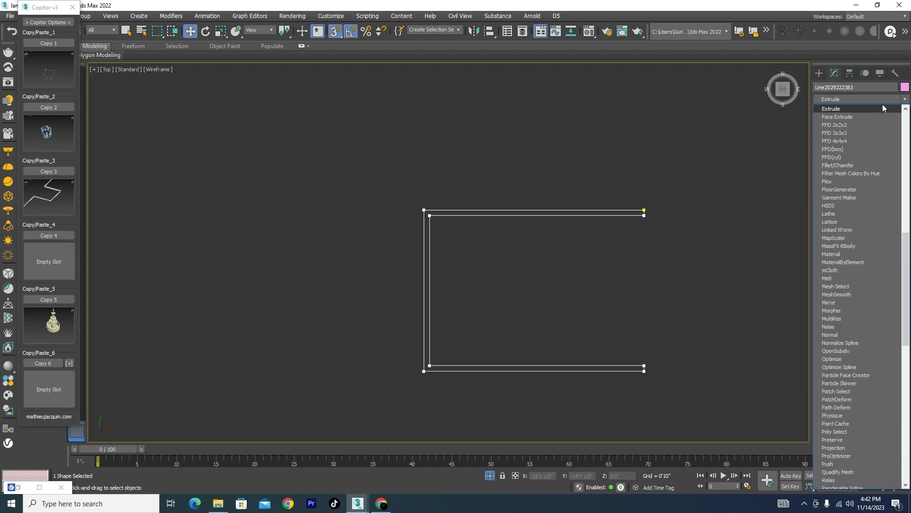
left_click(871, 110)
middle_click_drag(656, 285, 619, 241, "alt")
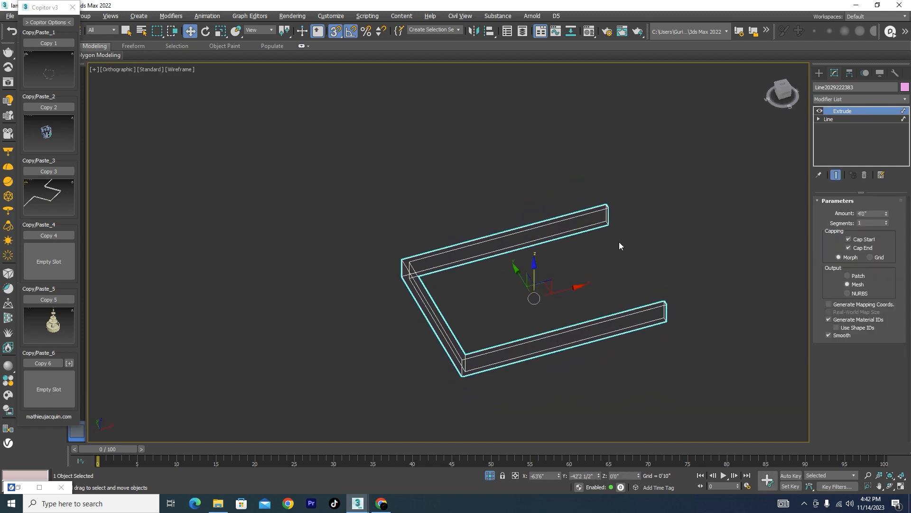
left_click(873, 214)
type("2")
key("Return")
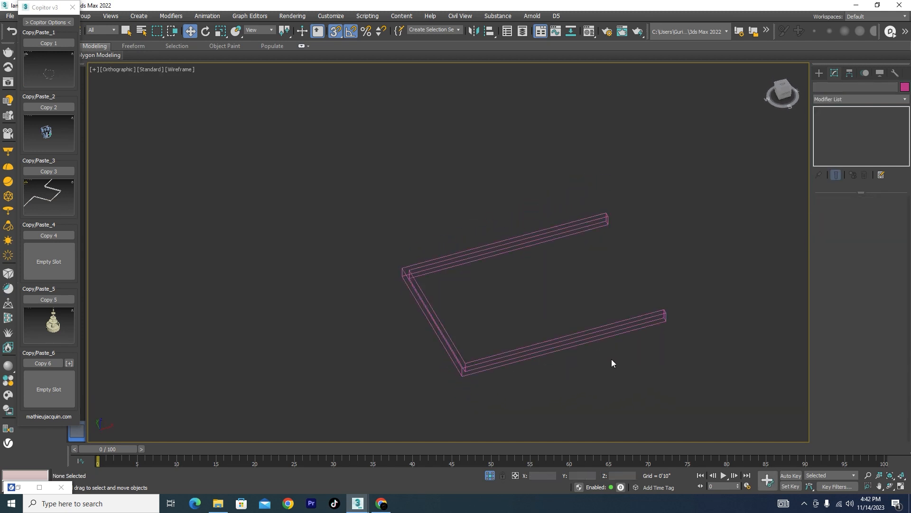
Set the Extrude amount of the border wall to 3'.
key("F3")
left_click(864, 213)
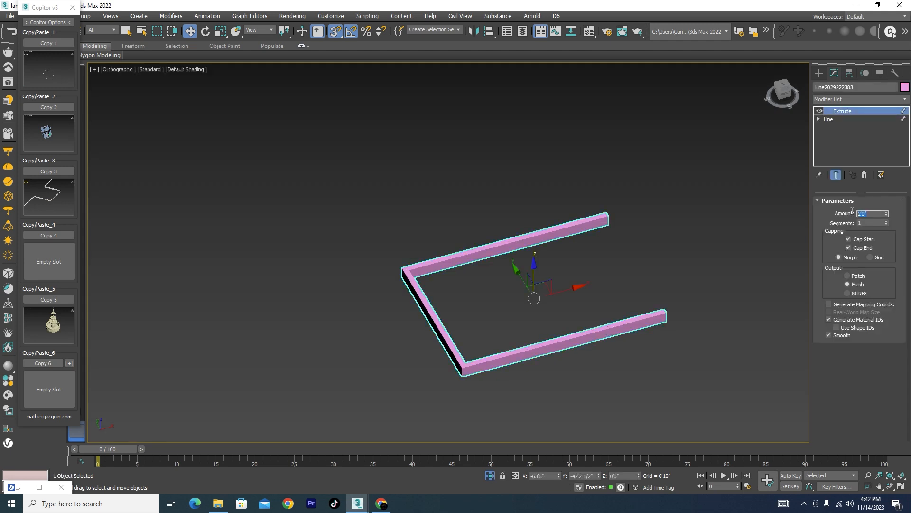
type("3")
key("Return")
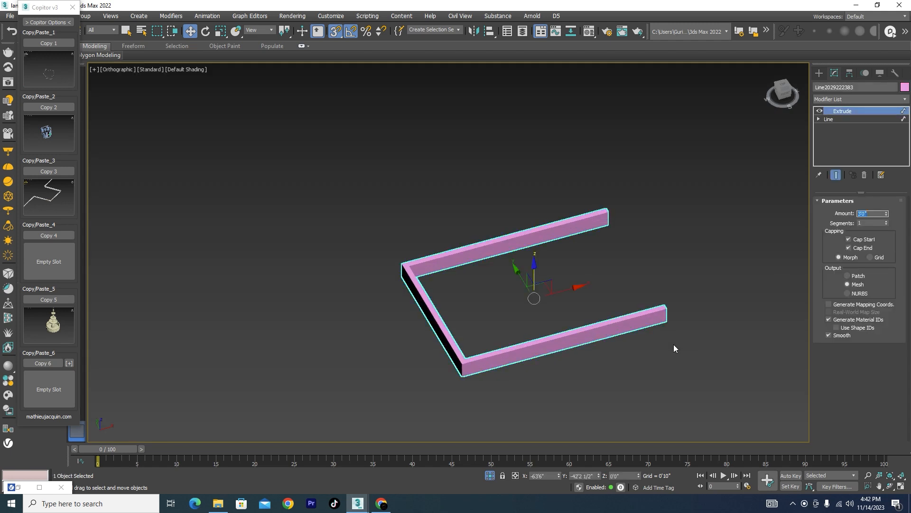
left_click(673, 344)
Create a plane about 39' by 27' filling the area inside the border wall, snapped to its inner corners.
left_click(625, 323)
key("t")
key("z")
left_click(819, 73)
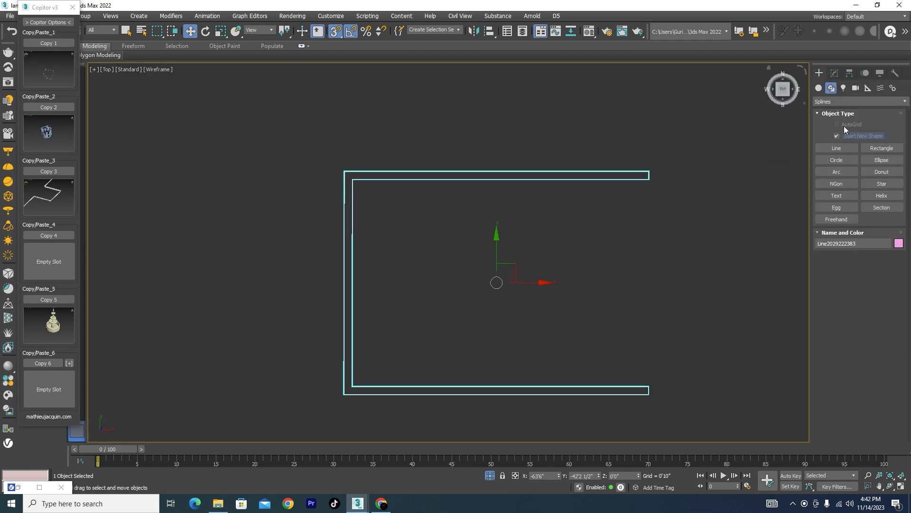
left_click(818, 88)
left_click(882, 184)
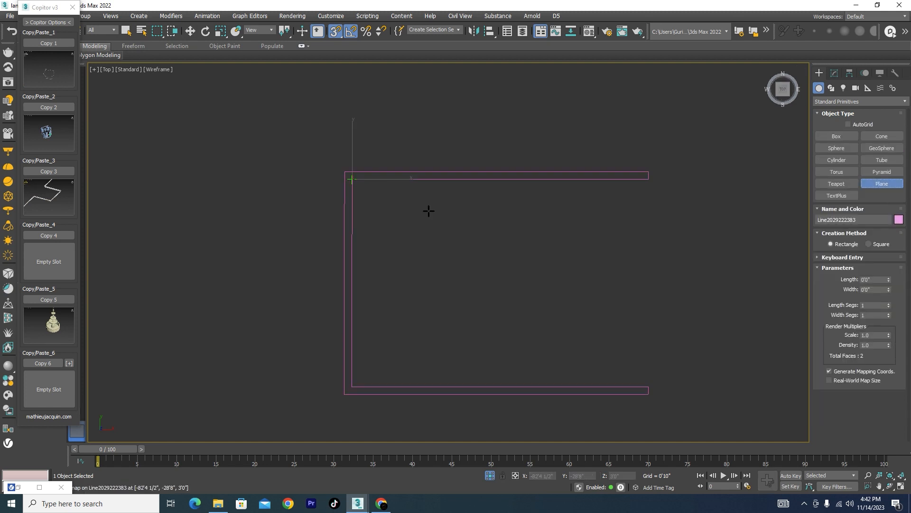
left_click_drag(352, 178, 646, 378)
key("w")
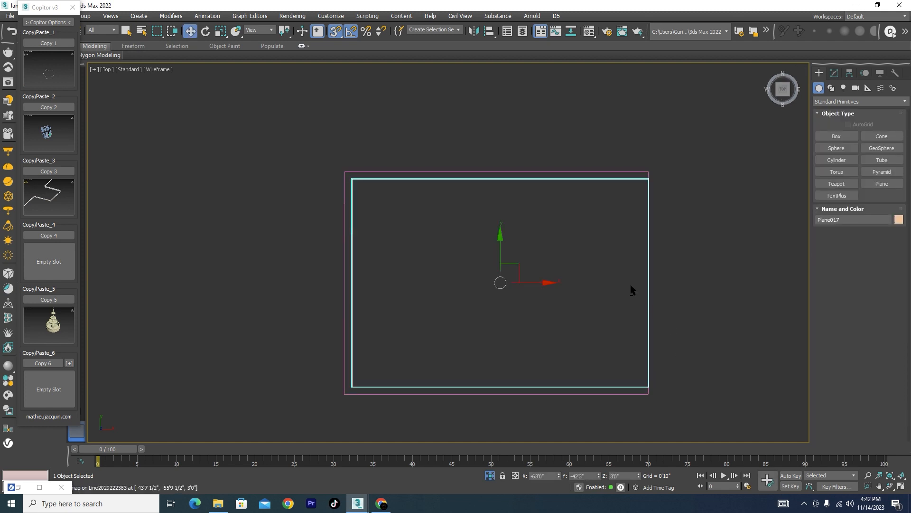
Lower the plane to the base of the wall and apply a Shell modifier with a 4" outer amount.
middle_click_drag(630, 283, 495, 268, "alt")
left_click_drag(498, 254, 680, 295)
left_click(835, 73)
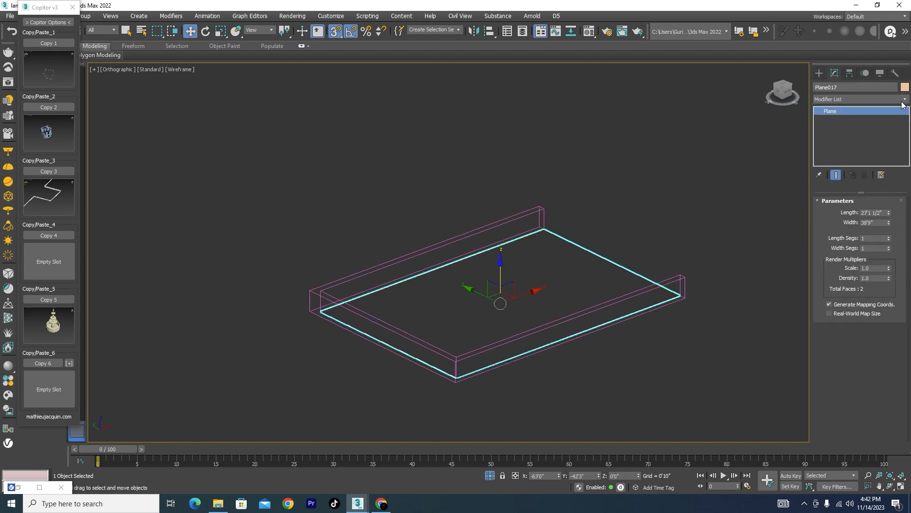
left_click(905, 99)
type("sh")
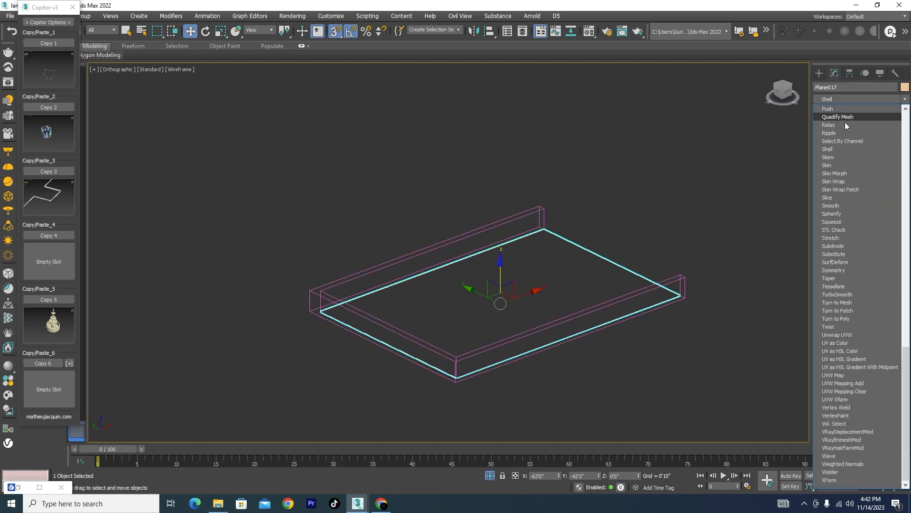
left_click(833, 148)
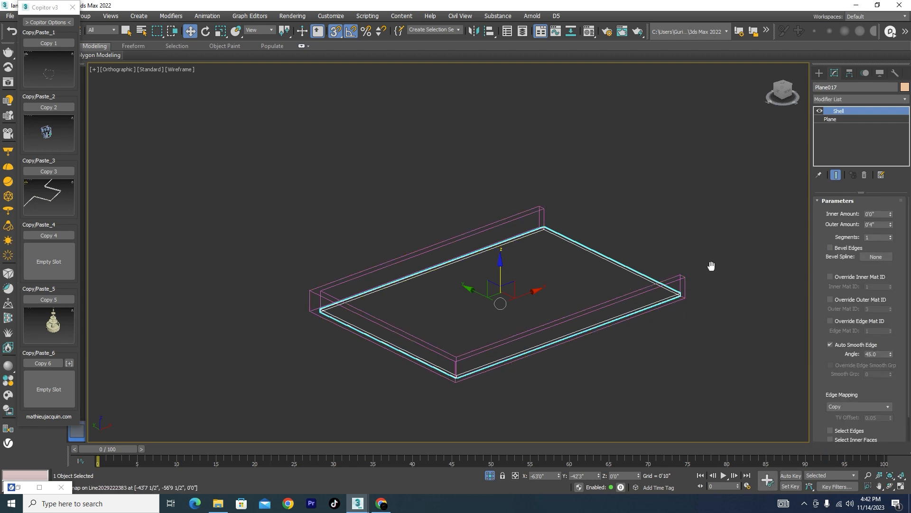
key("F3")
scroll(477, 293, "up", 4)
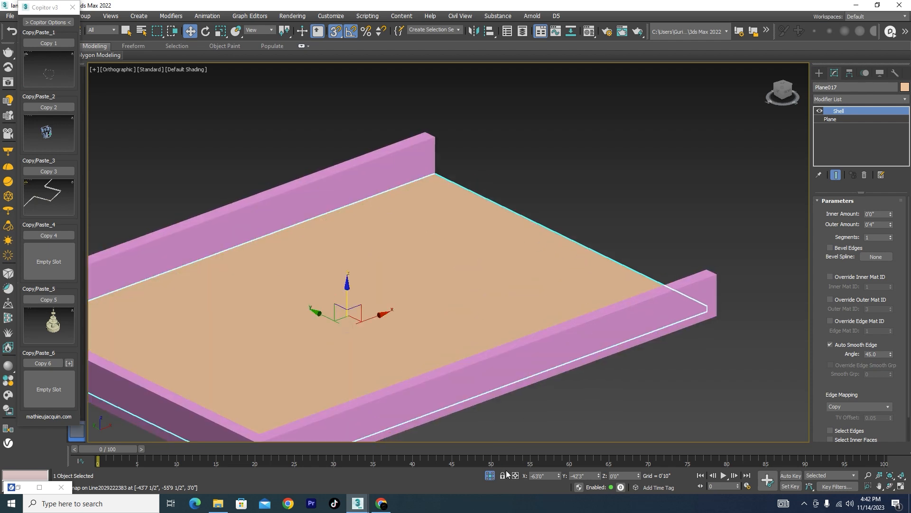
Restore the full scene and isolate the wall, the floor plane and the adjoining green slab together.
left_click(581, 335, "ctrl")
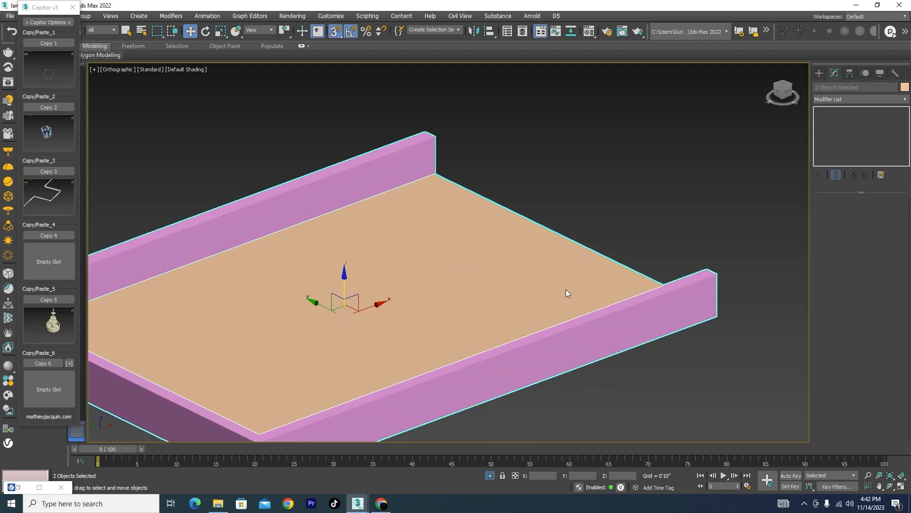
scroll(566, 289, "down", 3)
scroll(551, 185, "down", 2)
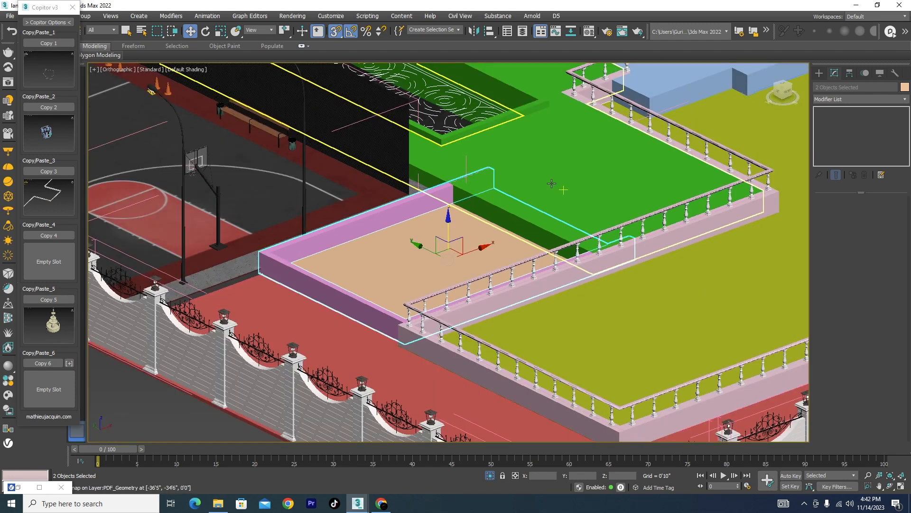
left_click(589, 361, "ctrl")
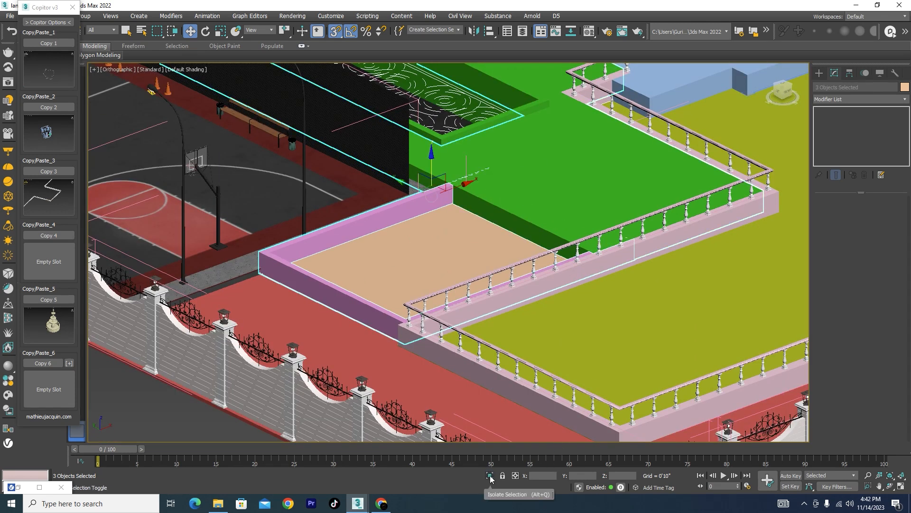
left_click(491, 476)
left_click(559, 373)
scroll(560, 372, "up", 2)
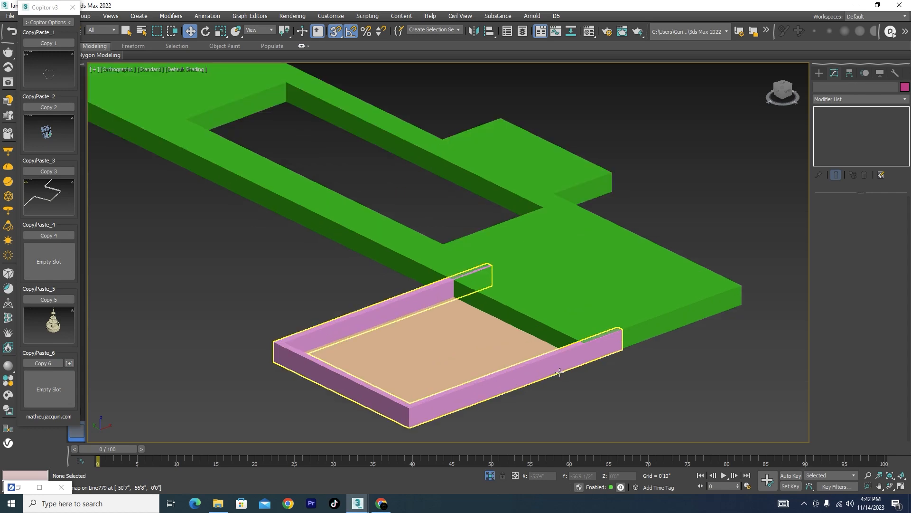
Move the wall line's four open-end vertices back to the edge of the green slab.
key("t")
key("F3")
scroll(356, 200, "down", 5)
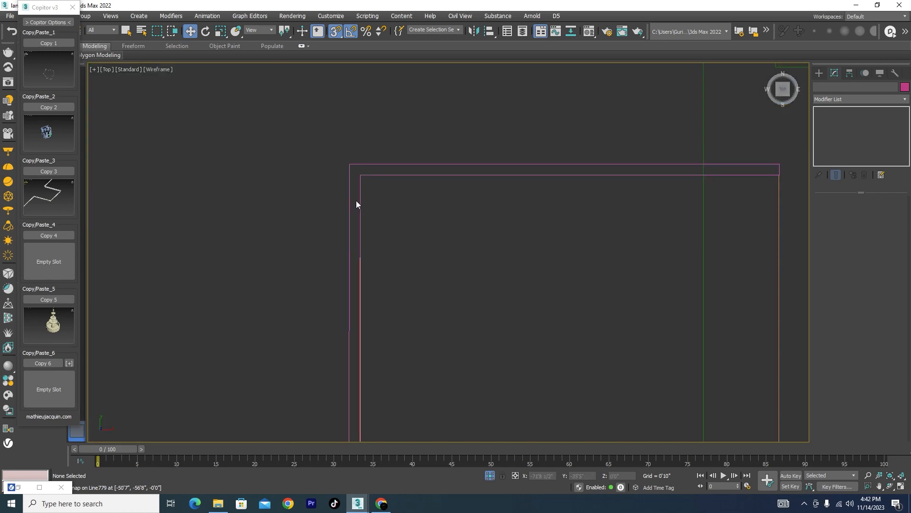
left_click(440, 172)
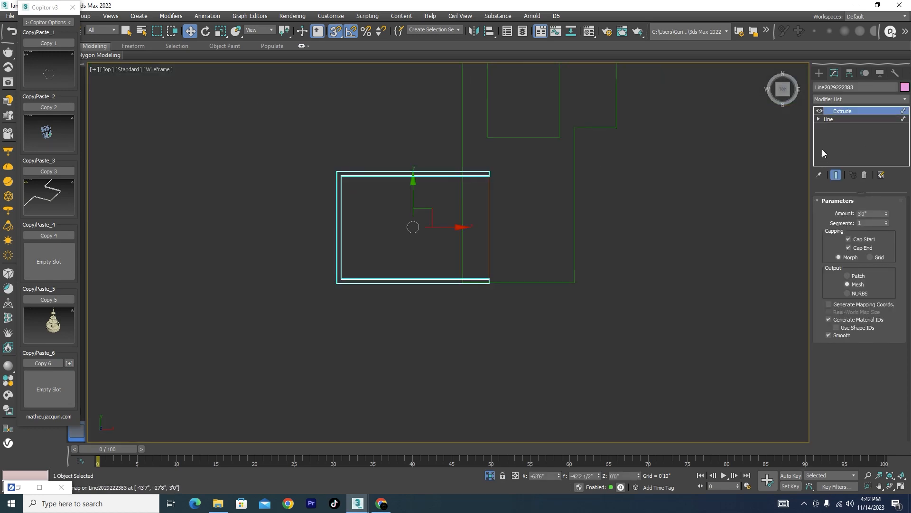
left_click(819, 119)
left_click(836, 127)
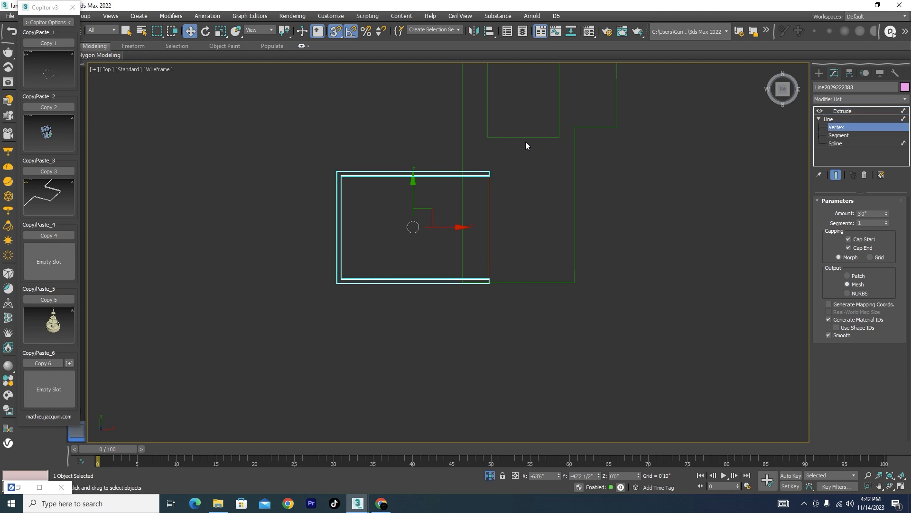
left_click_drag(517, 150, 483, 360)
left_click_drag(526, 172, 464, 289)
left_click(848, 225)
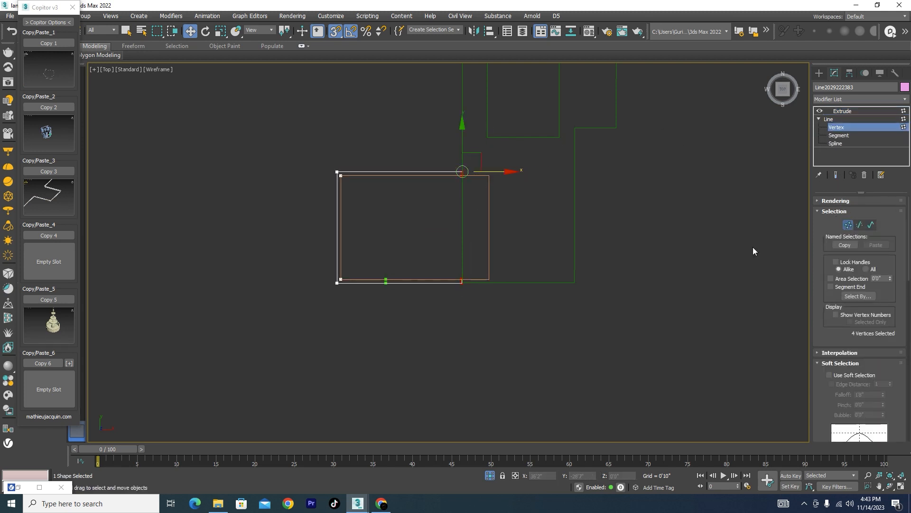
left_click(741, 246)
scroll(483, 206, "up", 4)
left_click(505, 213)
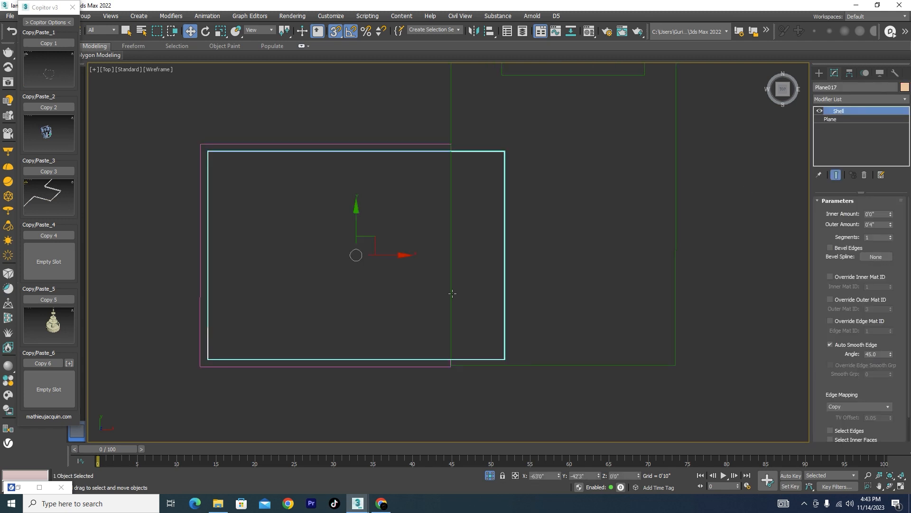
middle_click_drag(452, 293, 512, 315, "alt")
left_click(518, 335)
key("F3")
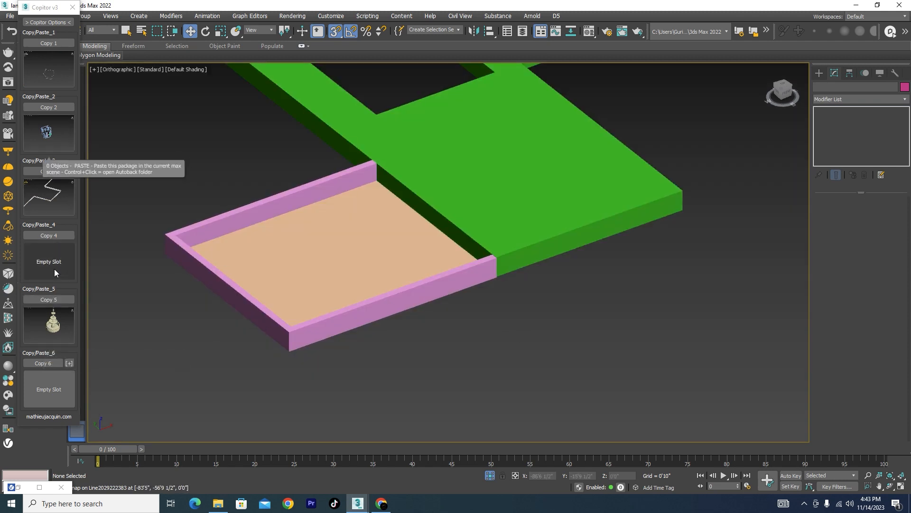
Reopen Copitor, paste the slot 5 package into the scene and dismiss the Scene Converter.
left_click(72, 7)
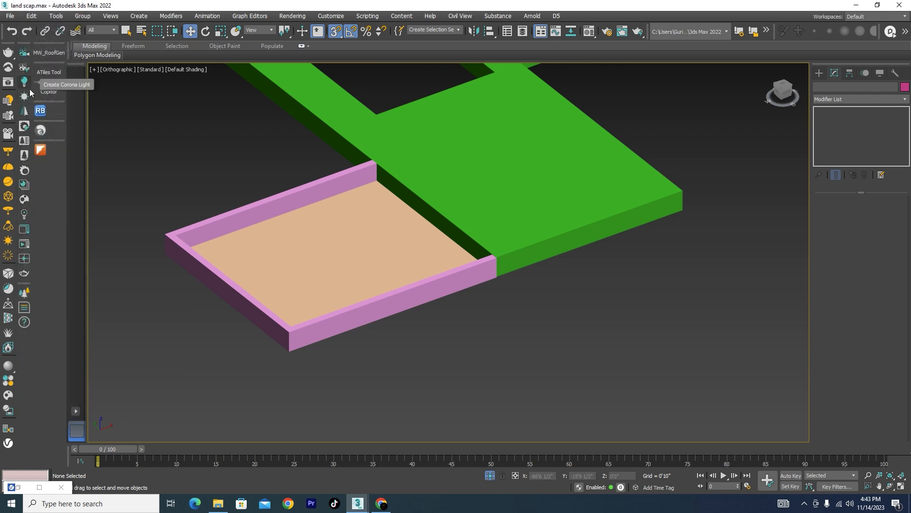
left_click(47, 90)
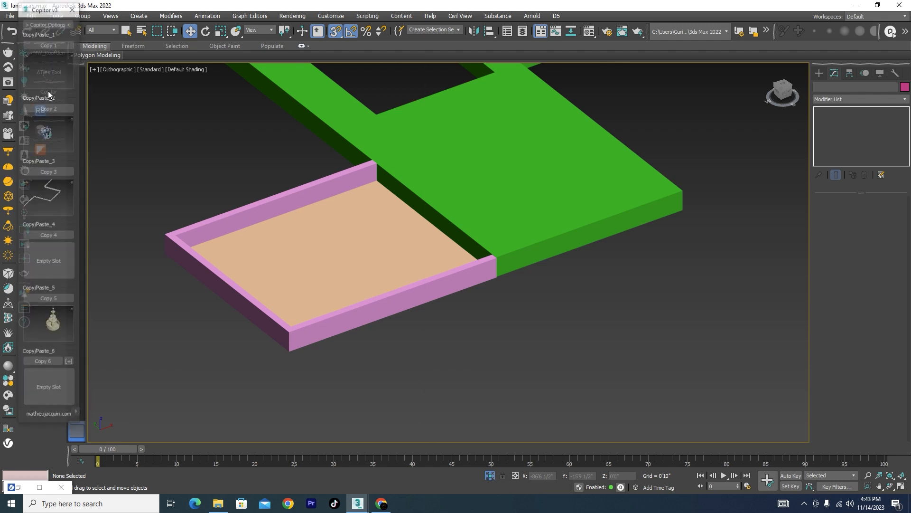
left_click(44, 328)
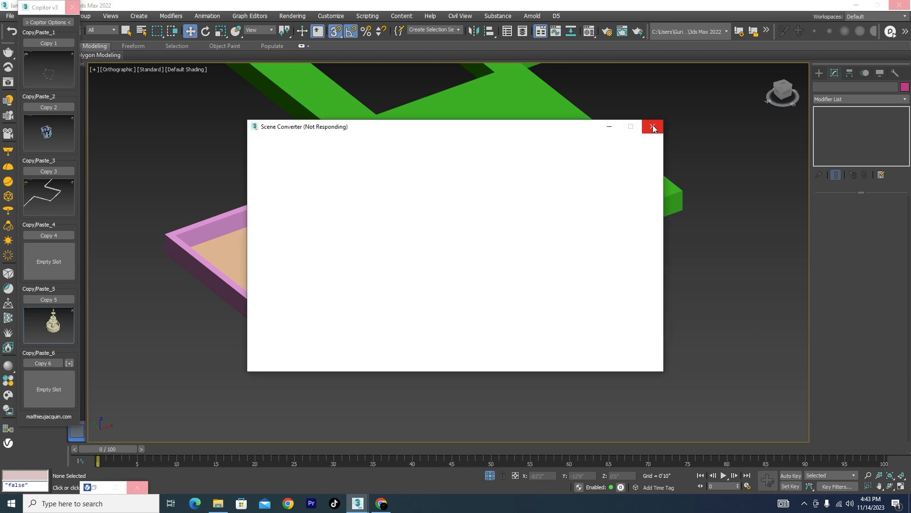
left_click(653, 127)
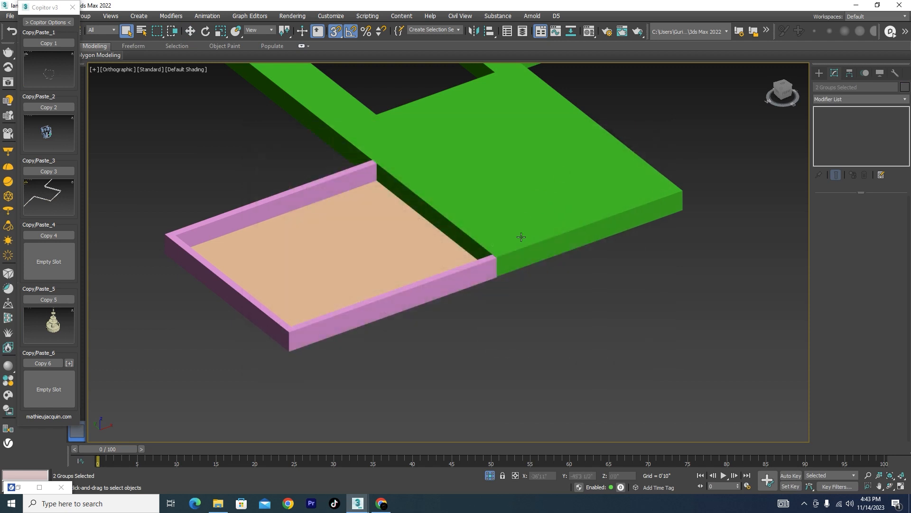
scroll(527, 249, "down", 6)
scroll(536, 253, "down", 3)
scroll(550, 230, "up", 8)
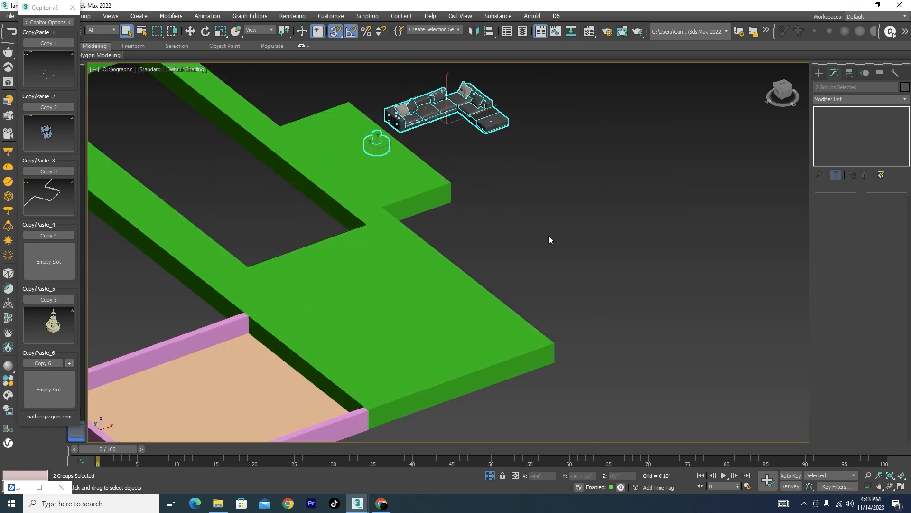
Move the pasted sofa and round table groups straight down in top view, beside the green slab and level with the walled plot.
key("t")
key("F3")
scroll(332, 217, "down", 5)
scroll(452, 200, "up", 2)
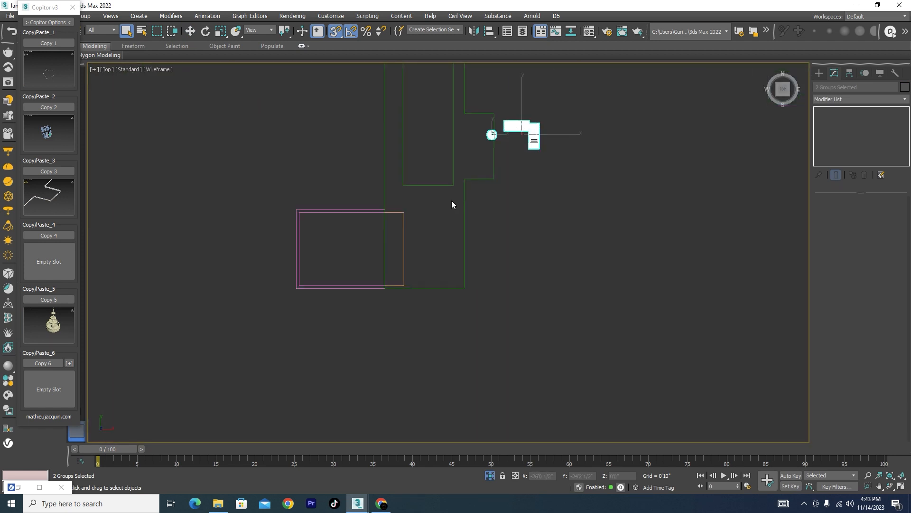
key("w")
left_click_drag(525, 99, 525, 132)
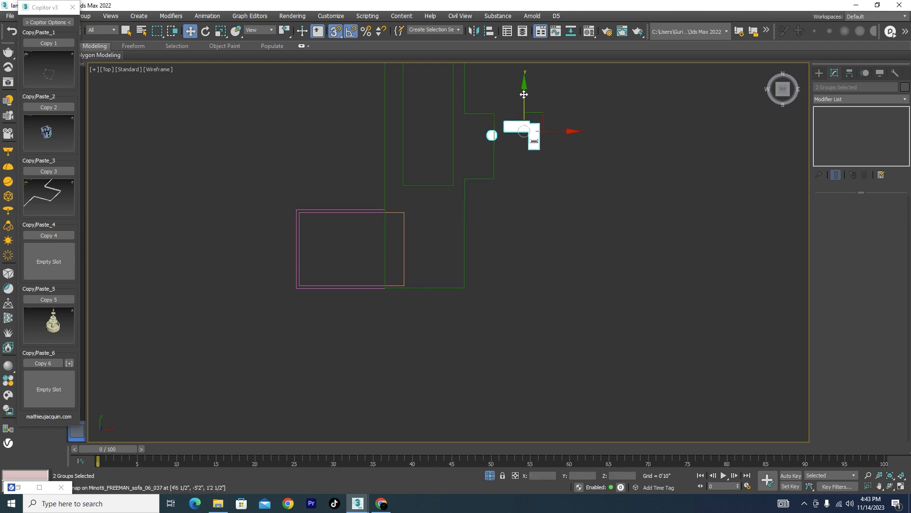
left_click_drag(531, 159, 526, 286)
left_click(525, 286)
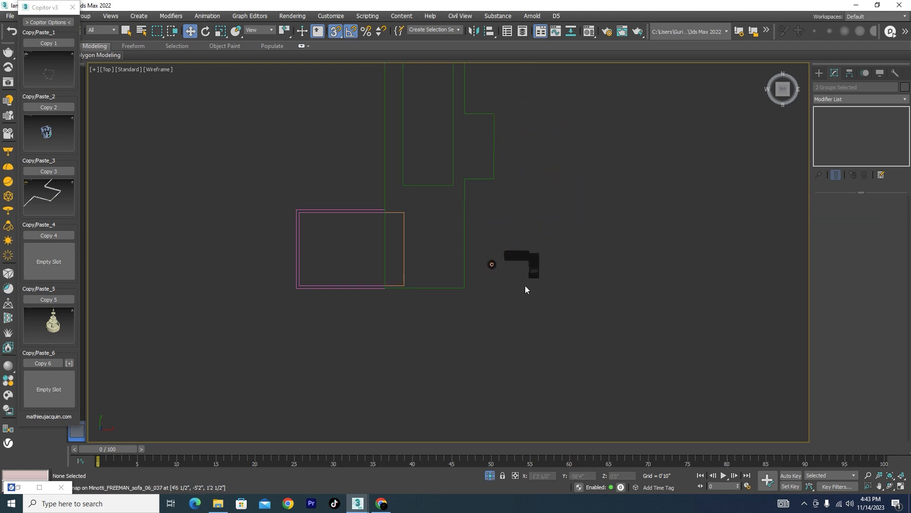
Move the sofa into the walled plot, rotate it a quarter turn counterclockwise and fit it into the upper-left inner corner.
scroll(582, 230, "up", 2)
left_click_drag(581, 224, 257, 245)
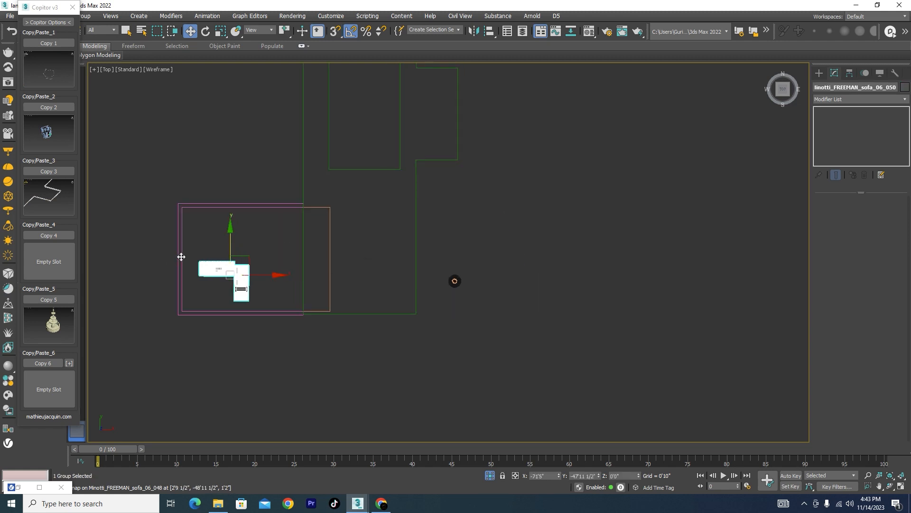
scroll(179, 259, "up", 5)
key("e")
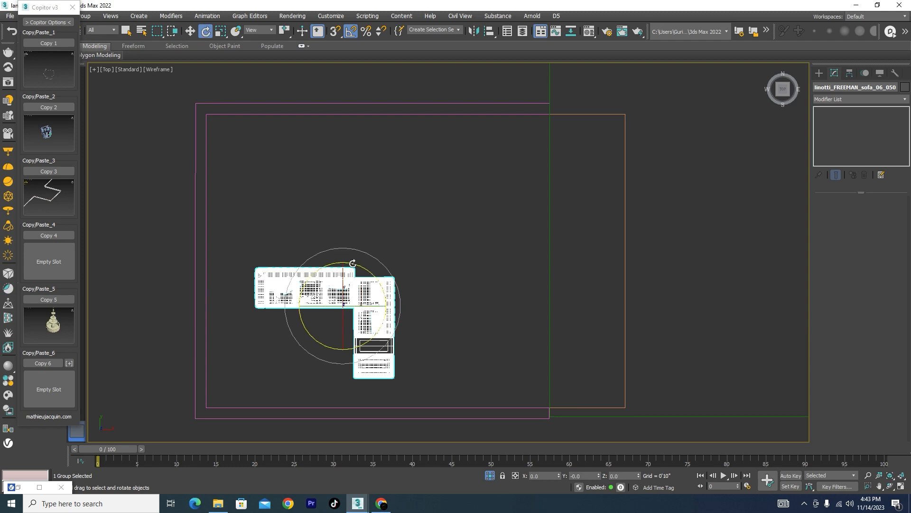
mouse_move(320, 267)
left_mouse_down()
mouse_move(362, 169)
mouse_move(362, 134)
left_mouse_up()
key("w")
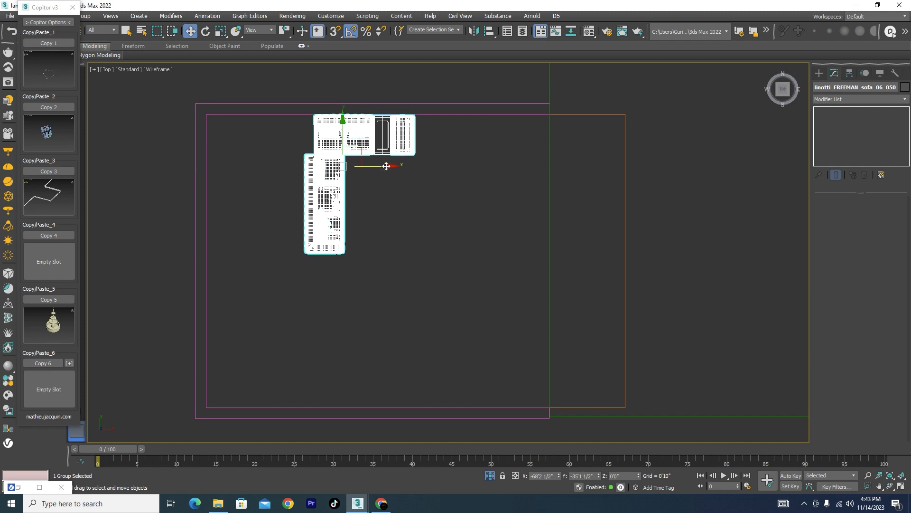
left_click_drag(387, 165, 289, 167)
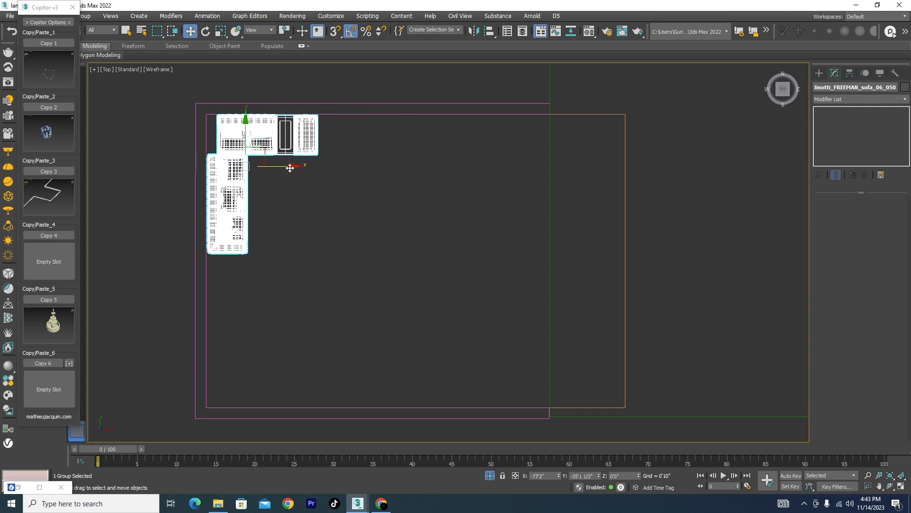
Examine the sofa's height against the wall from the side and check its corner placement and the slab junction in shaded 3D.
key("l")
scroll(548, 220, "up", 8)
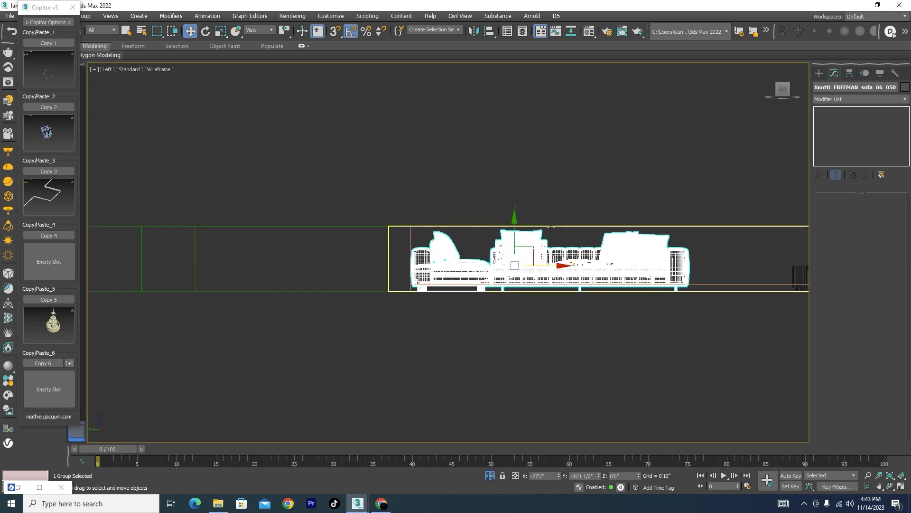
scroll(537, 311, "down", 2)
middle_click_drag(537, 312, 464, 343, "alt")
key("F3")
middle_click_drag(399, 355, 434, 229, "alt")
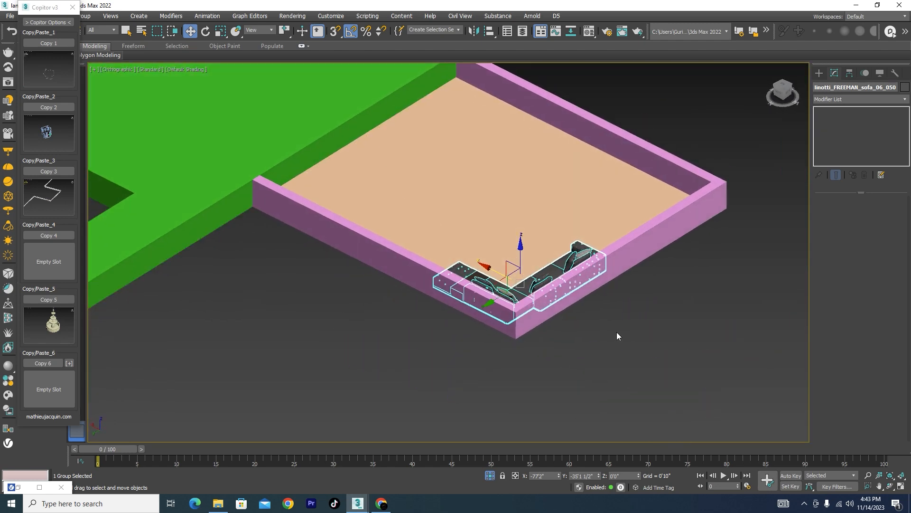
scroll(663, 379, "down", 2)
scroll(414, 164, "up", 6)
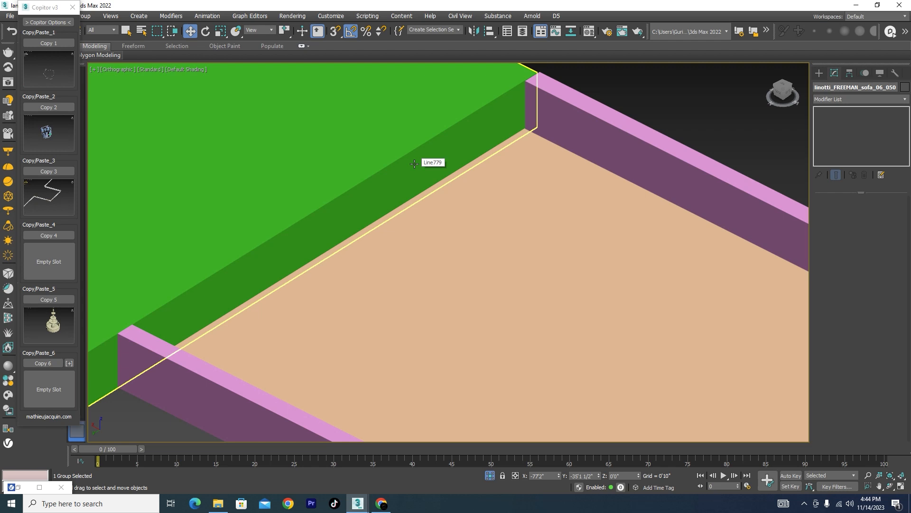
scroll(415, 164, "down", 6)
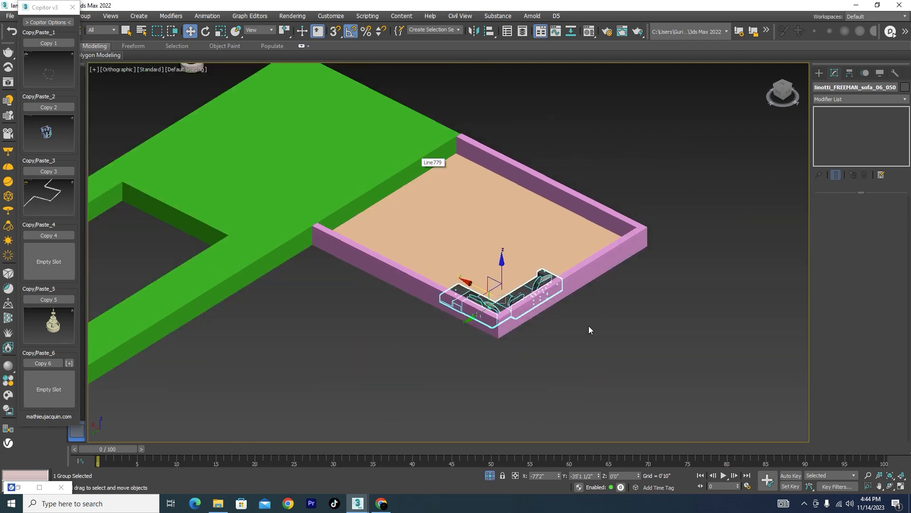
Raise the corner sofa to a Z height of 0'6" so its feet stand clear of the floor.
middle_click_drag(589, 325, 722, 305, "alt")
scroll(459, 308, "up", 5)
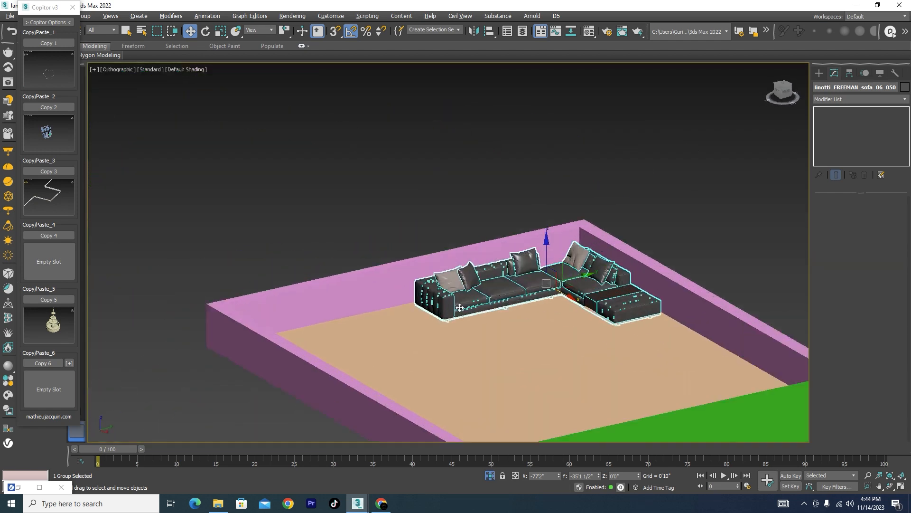
scroll(491, 292, "up", 5)
left_click_drag(648, 241, 647, 229)
scroll(388, 183, "down", 3)
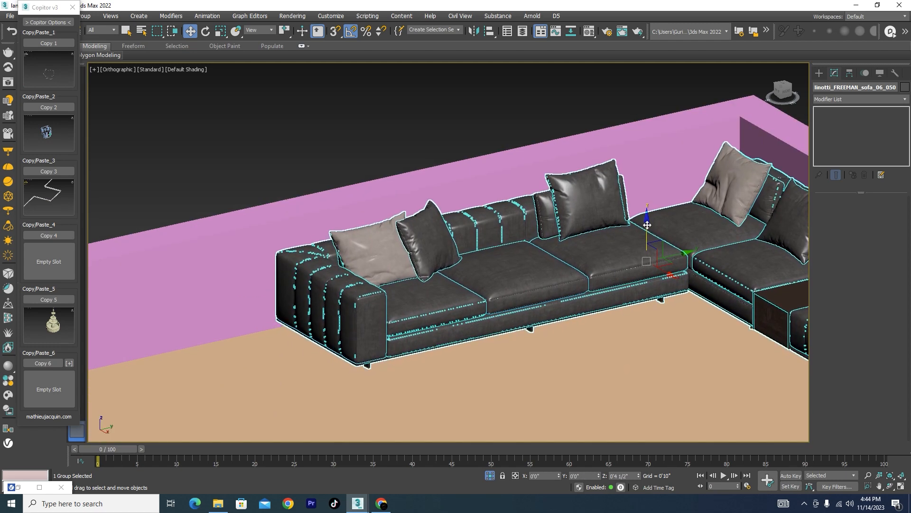
scroll(437, 301, "down", 5)
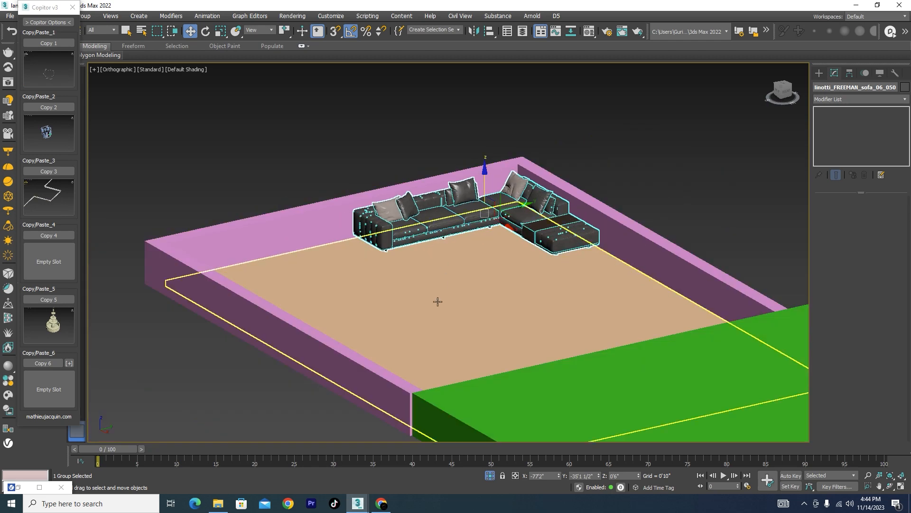
Lower the seating area's floor plane in the left wireframe view and set its Shell outer amount to 0'2".
left_click(437, 301)
key("l")
key("F3")
scroll(432, 303, "down", 5)
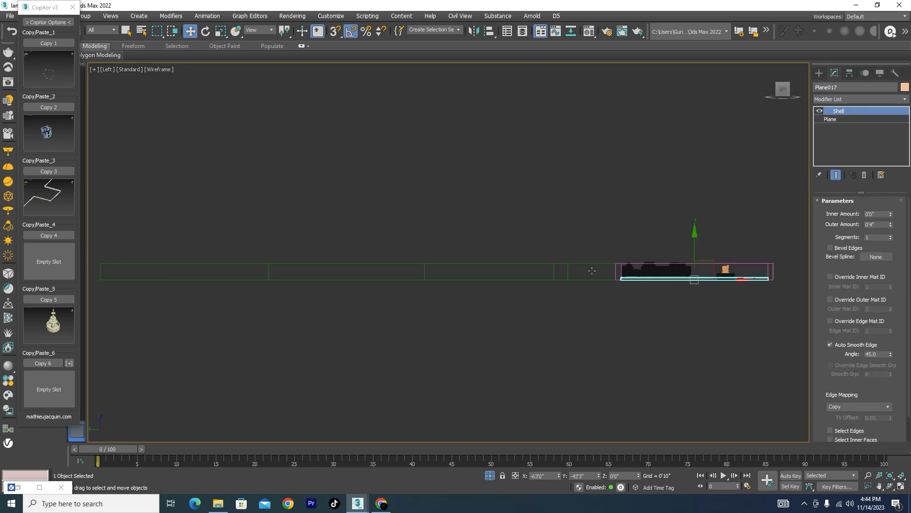
scroll(744, 287, "up", 5)
scroll(594, 249, "up", 2)
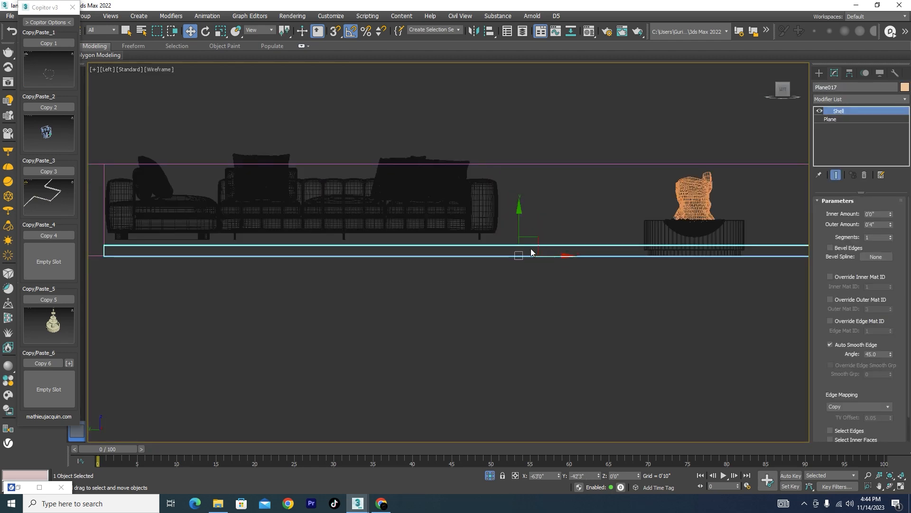
left_click_drag(517, 230, 526, 236)
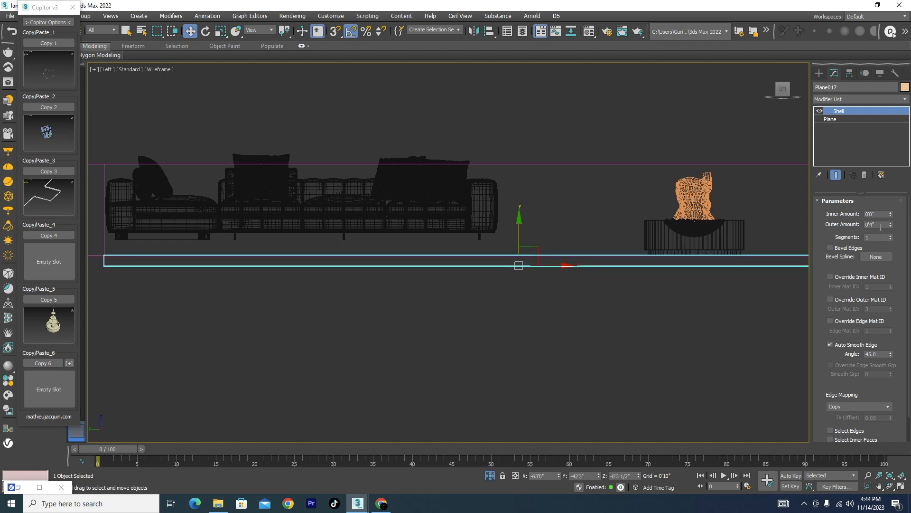
key("Return")
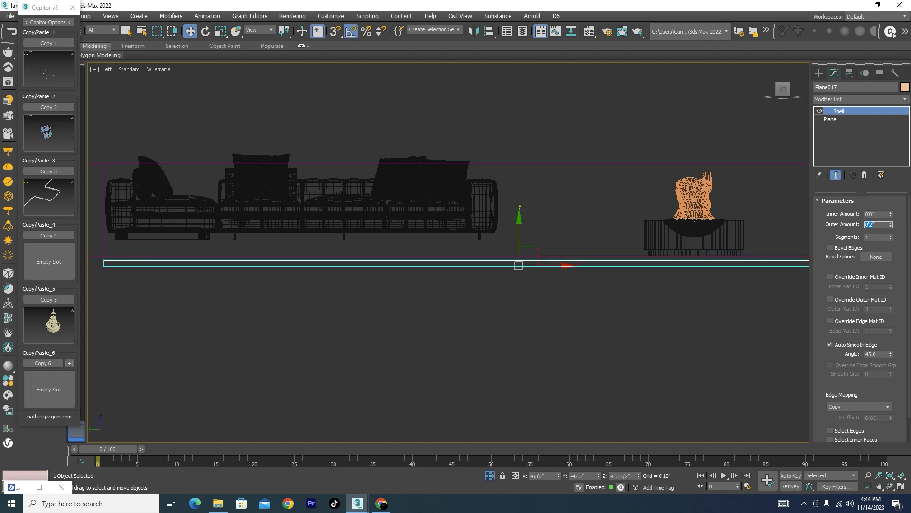
Raise the floor plane and snap its upper face to the underside of the sofa's feet.
left_click_drag(521, 232, 521, 214)
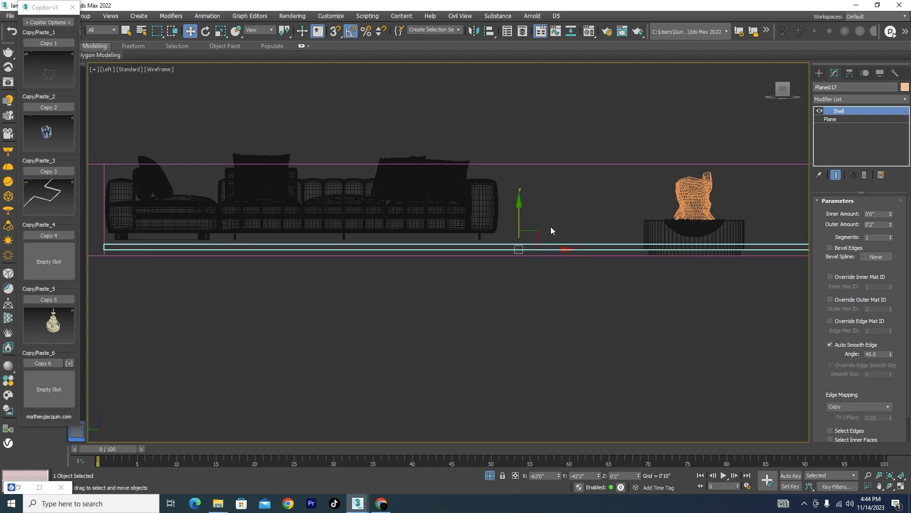
scroll(605, 267, "down", 3)
scroll(348, 255, "up", 9)
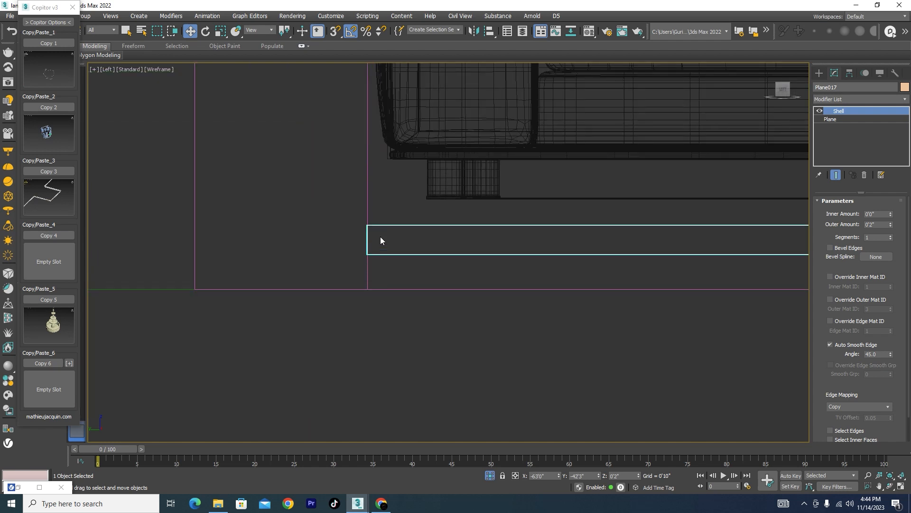
key("s")
left_click(371, 227)
left_click(371, 227)
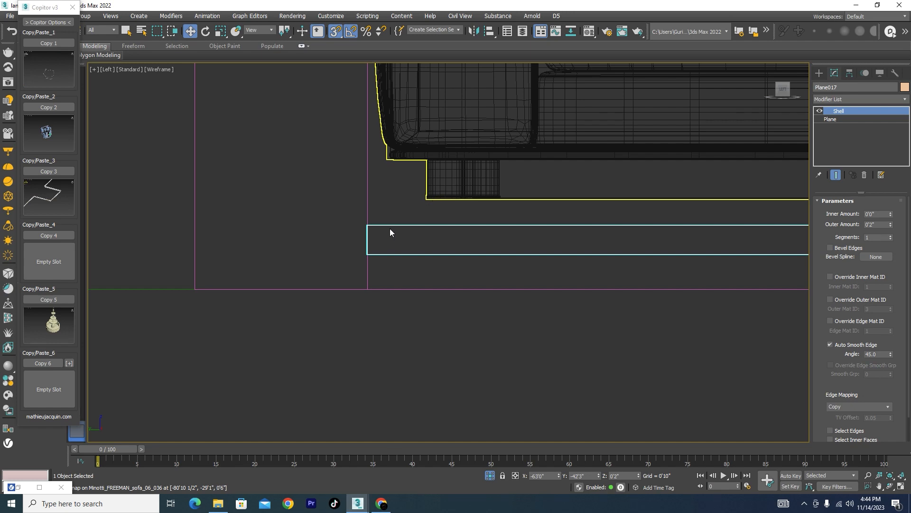
left_click_drag(420, 210, 441, 204)
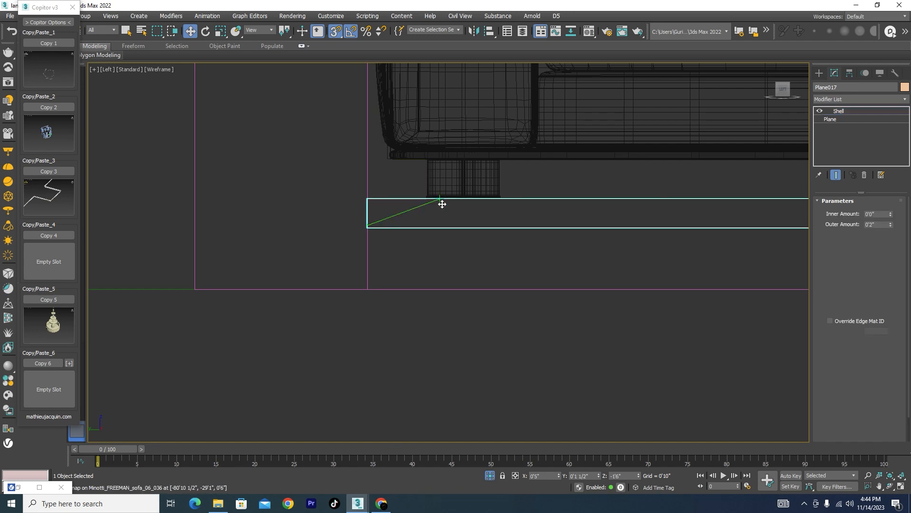
scroll(305, 215, "down", 3)
middle_click_drag(452, 229, 618, 223, "alt")
scroll(516, 240, "down", 6)
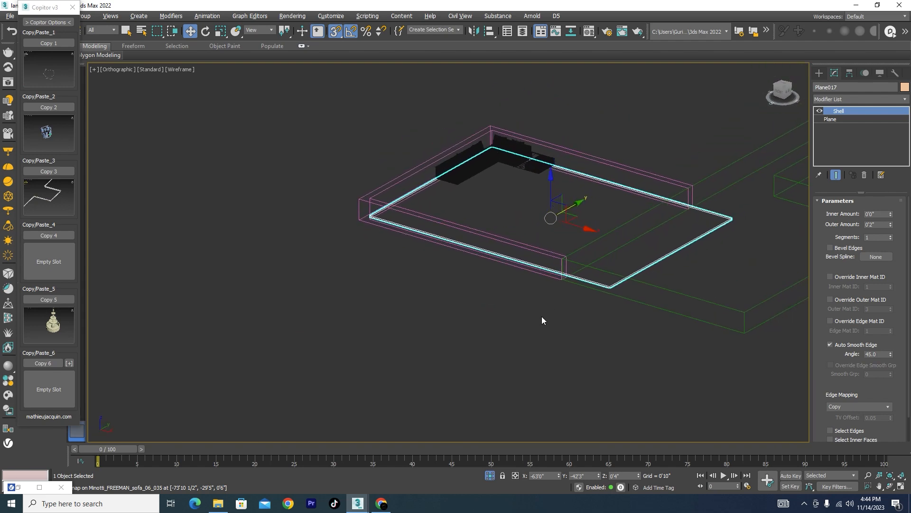
Select the sofa in shaded top view, close the Copitor window and open the sofa group for part-level editing.
left_click(542, 316)
key("F3")
scroll(535, 176, "up", 5)
left_click(535, 177)
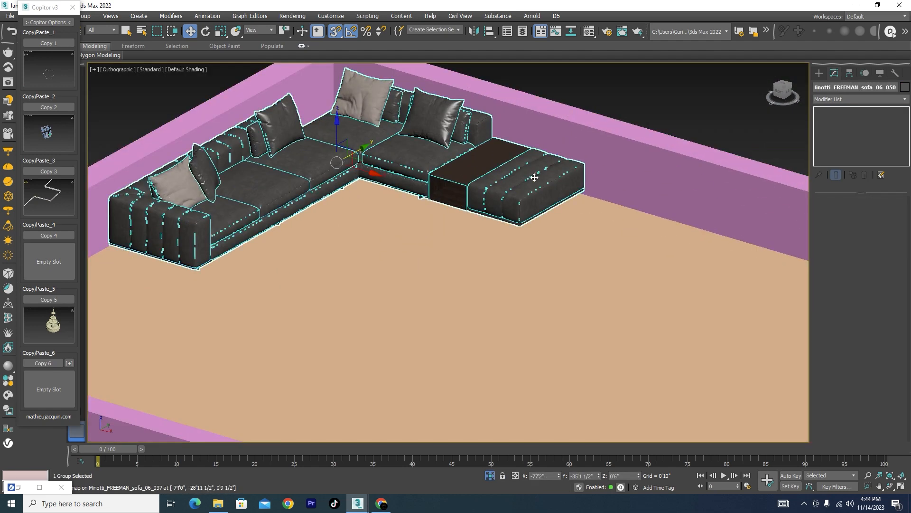
key("t")
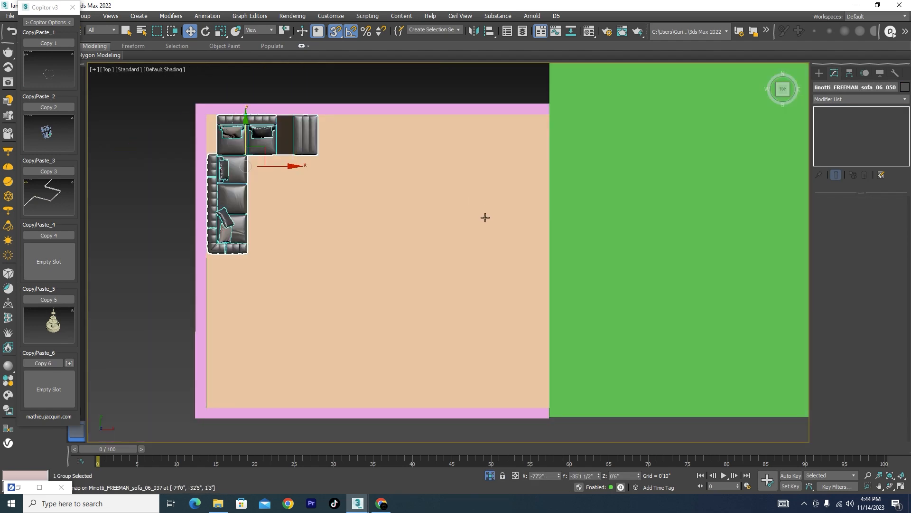
key("F3")
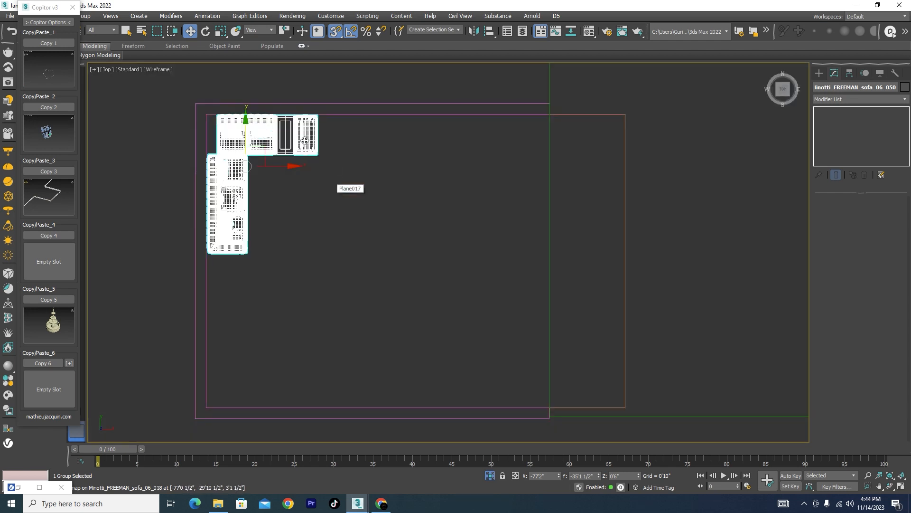
scroll(292, 194, "up", 2)
middle_click_drag(296, 200, 326, 216)
key("F3")
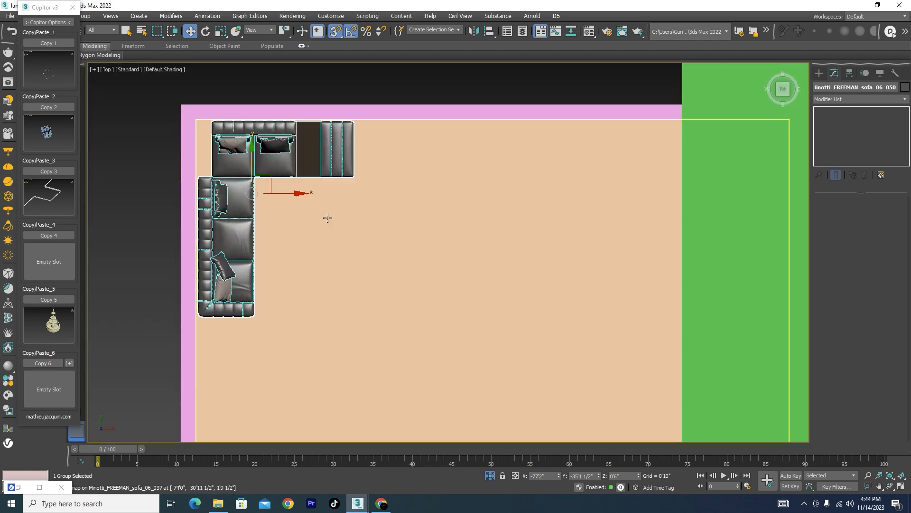
scroll(274, 143, "up", 2)
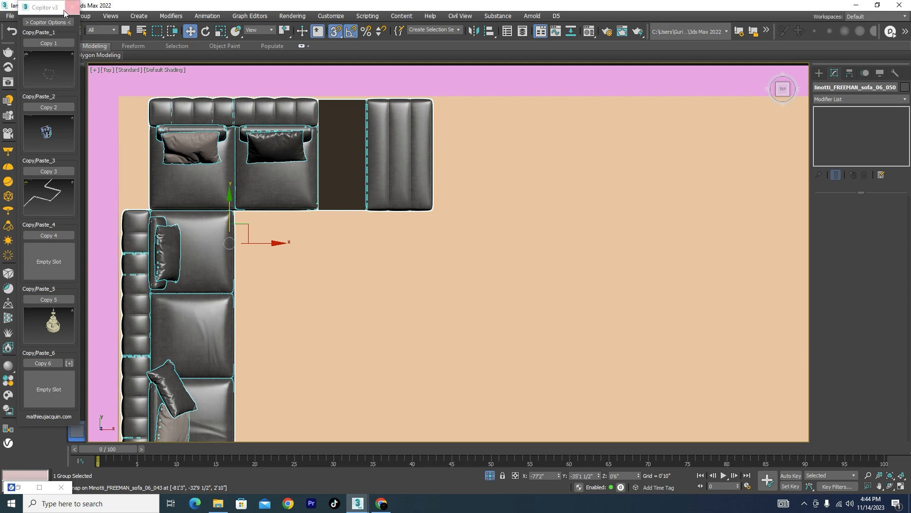
left_click(73, 7)
left_click(83, 17)
left_click(87, 56)
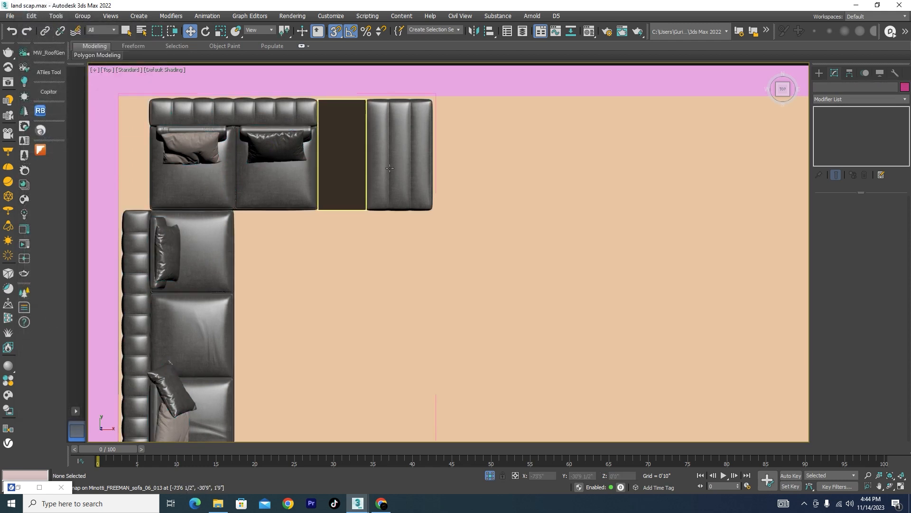
Select the sofa's upper-wall section with seats, wooden table and ottoman, and place one copy end to end beside it along the wall.
key("F3")
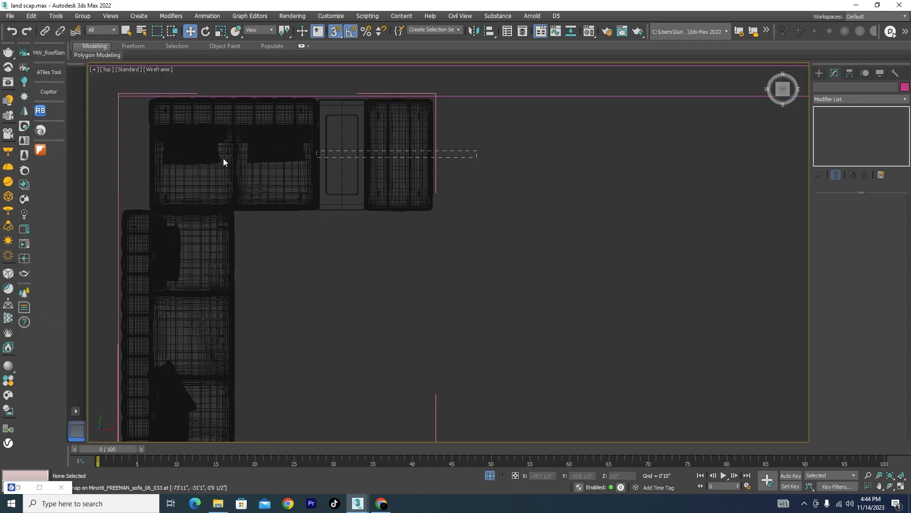
left_click_drag(149, 161, 148, 161)
scroll(422, 203, "down", 2)
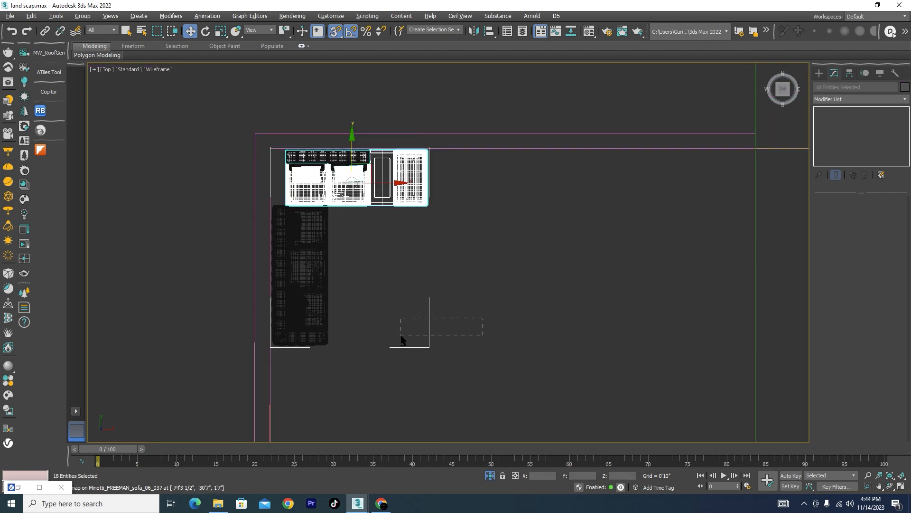
scroll(354, 152, "up", 4)
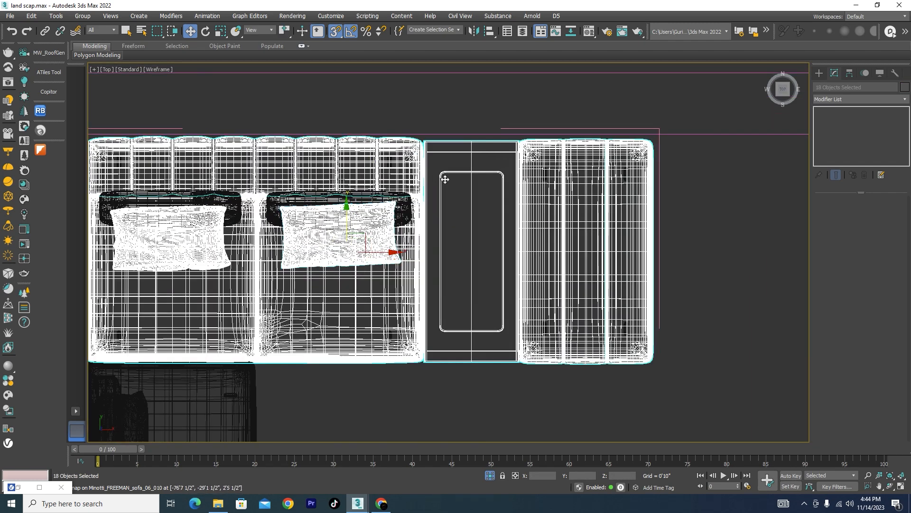
left_click_drag(454, 214, 165, 211)
scroll(306, 234, "down", 1)
key("F3")
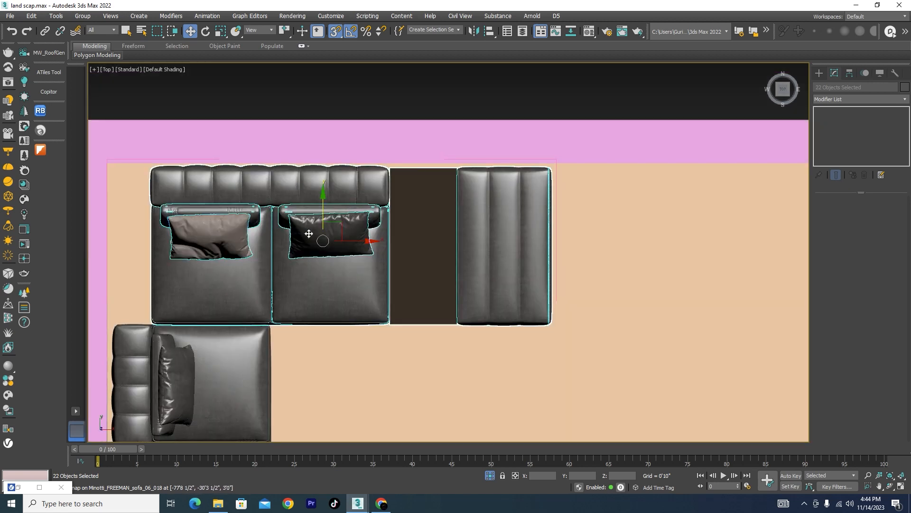
scroll(309, 234, "down", 1)
left_click_drag(363, 247, 646, 254, "shift")
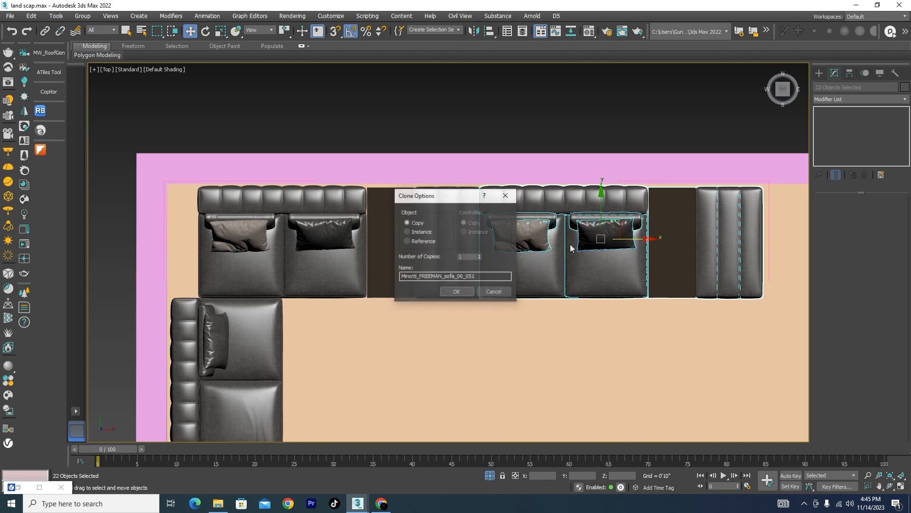
left_click(457, 291)
Nudge the copied sofa section slightly along X to adjust its joint with the original ottoman.
mouse_move(557, 360)
middle_mouse_down("alt")
mouse_move(565, 293)
mouse_move(541, 291)
mouse_move(560, 298)
middle_mouse_up("alt")
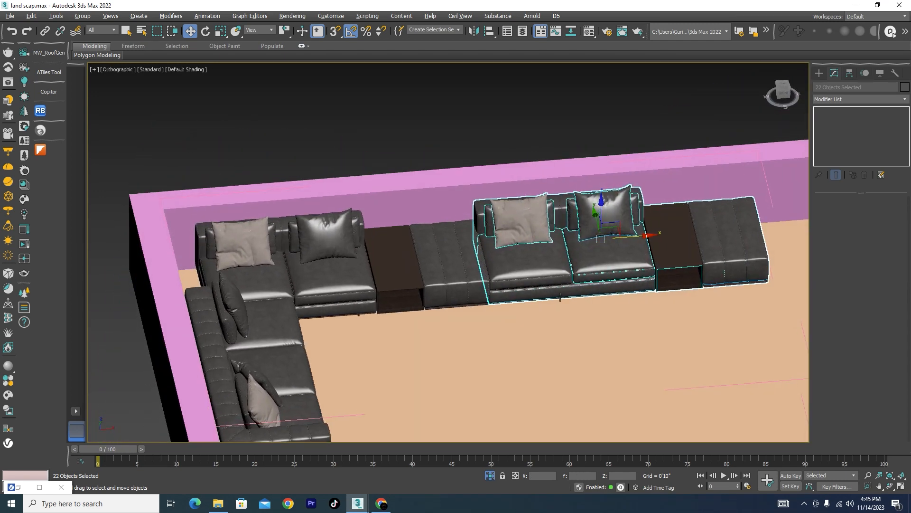
scroll(513, 257, "up", 3)
scroll(522, 266, "down", 5)
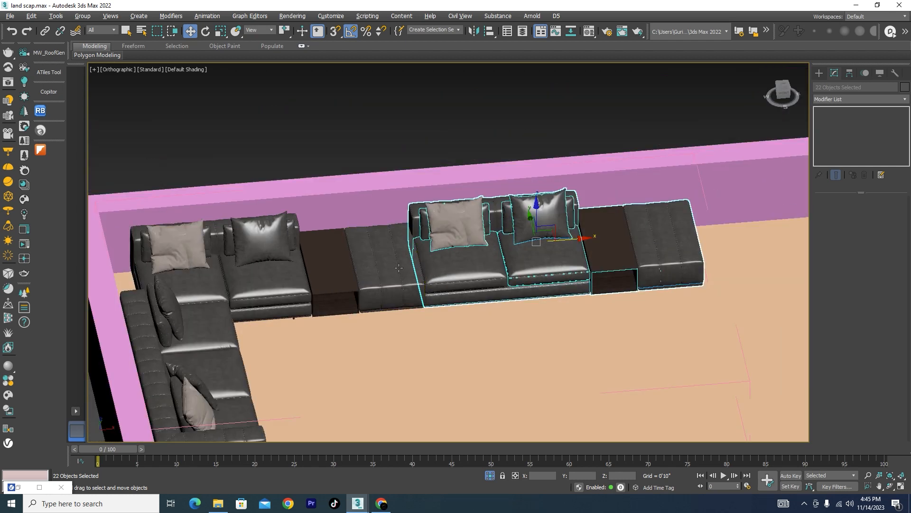
scroll(587, 284, "down", 3)
scroll(537, 280, "up", 2)
scroll(490, 284, "up", 3)
scroll(465, 204, "up", 3)
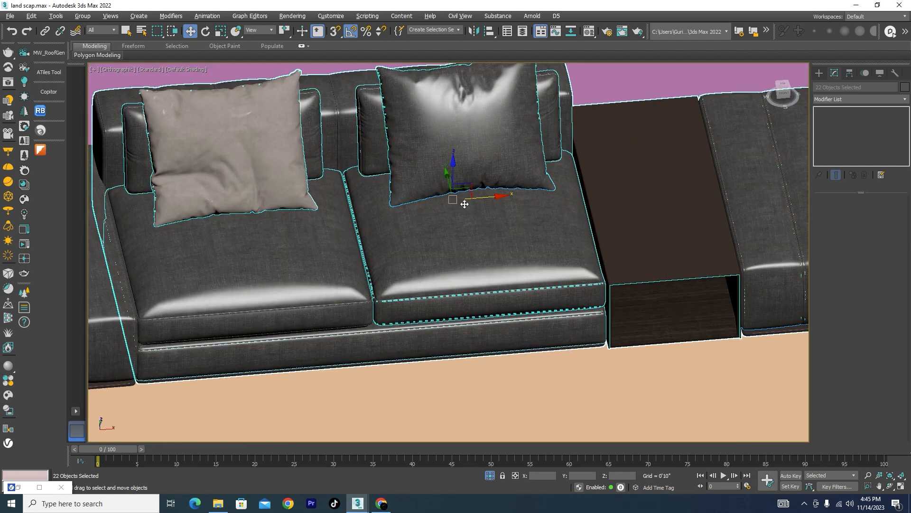
left_click_drag(490, 198, 492, 197)
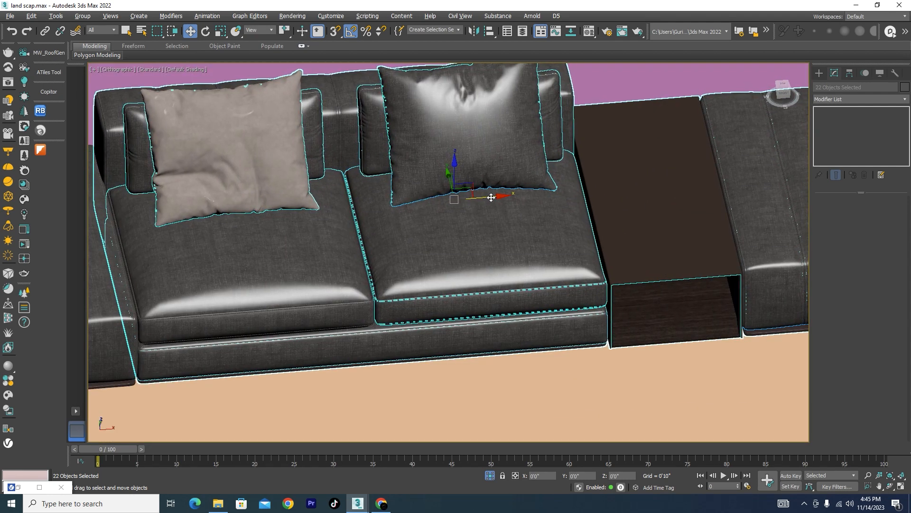
scroll(479, 198, "down", 3)
middle_click_drag(489, 250, 445, 272, "alt")
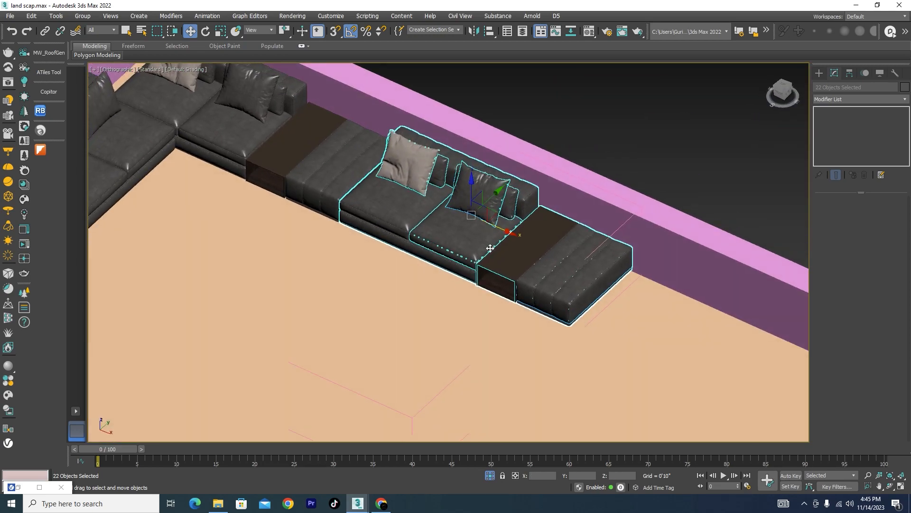
scroll(490, 248, "down", 3)
Examine the extended sofa's parts and the free wall length around it in 3D, picking the seat cushion and the backrest.
left_click(578, 159)
scroll(296, 230, "up", 2)
left_click(296, 214)
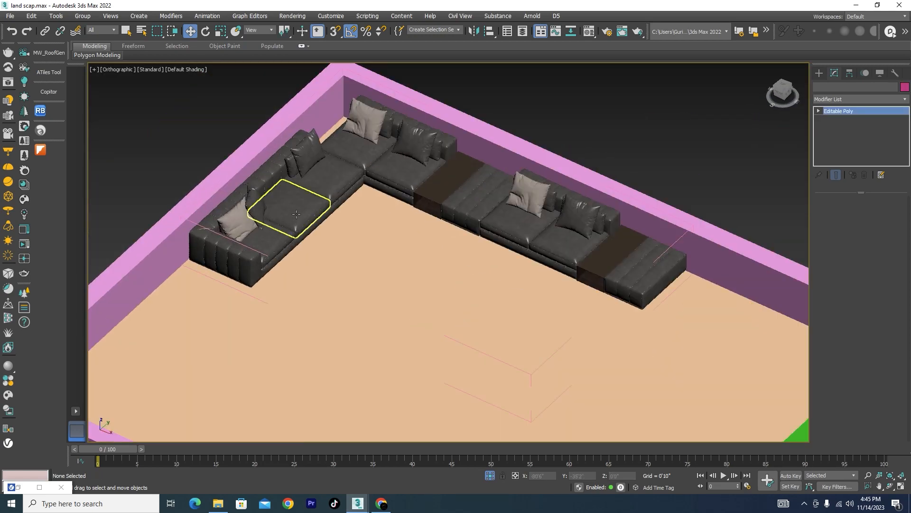
left_click(296, 214)
scroll(318, 193, "up", 3)
scroll(202, 304, "down", 2)
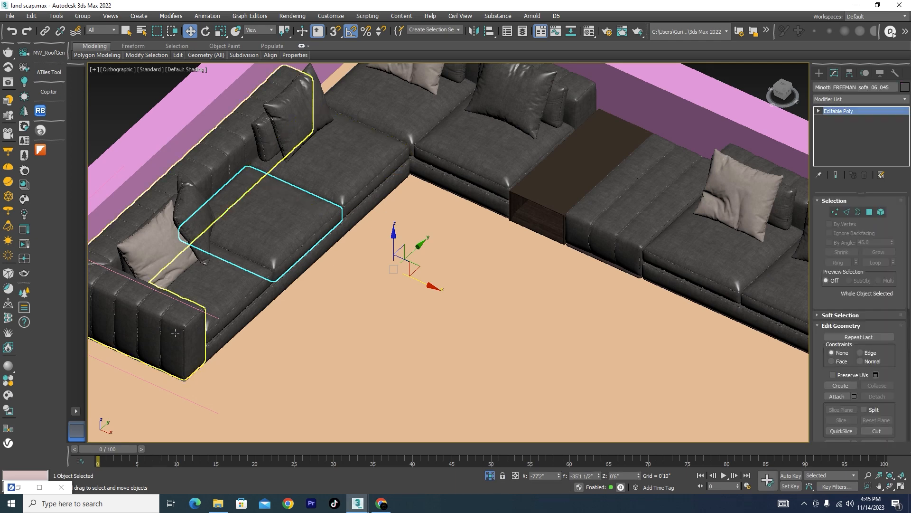
left_click(201, 304)
scroll(362, 282, "down", 3)
scroll(362, 283, "up", 2)
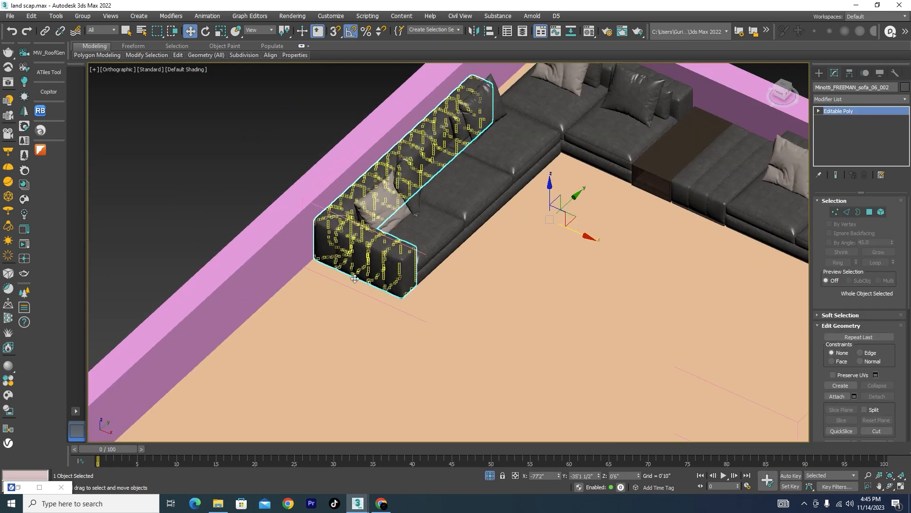
scroll(526, 241, "down", 2)
middle_click_drag(499, 297, 412, 294, "alt")
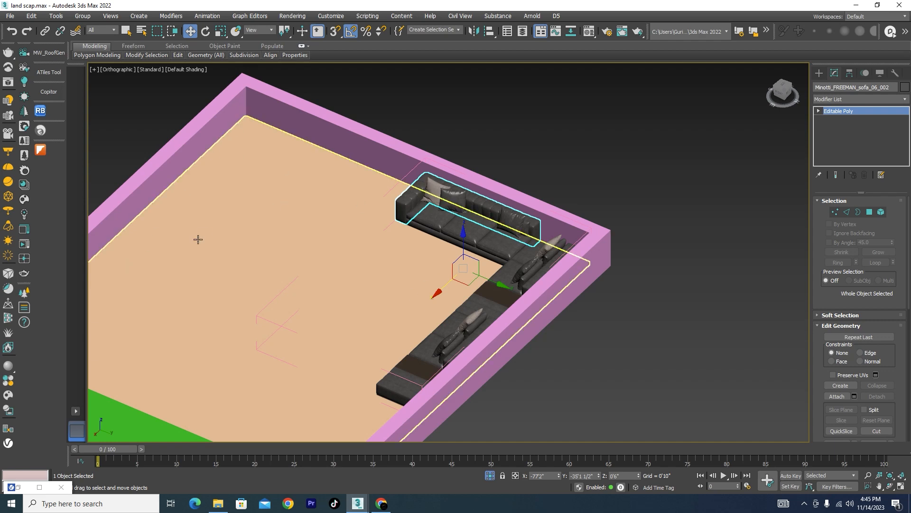
middle_click_drag(337, 295, 365, 299, "alt")
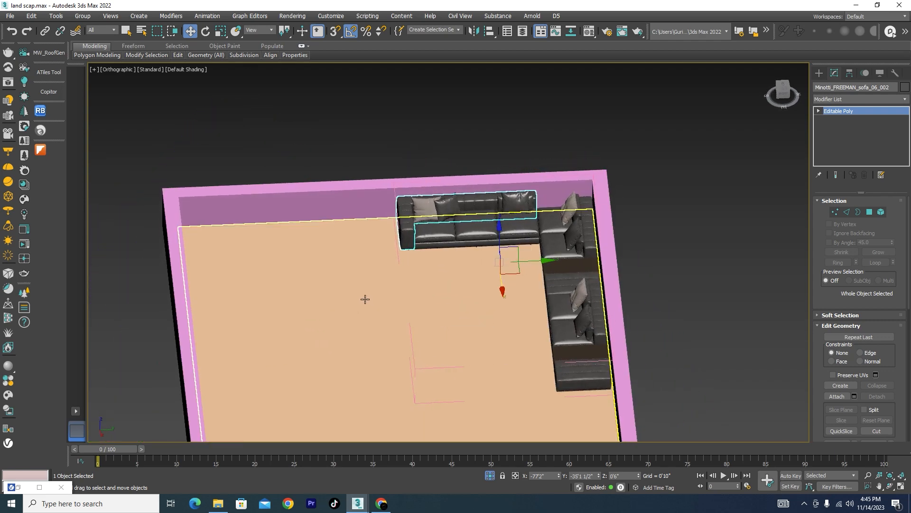
Select the upper-wall sofa run without the walls and floor and place one copy of it along the opposite wall.
key("t")
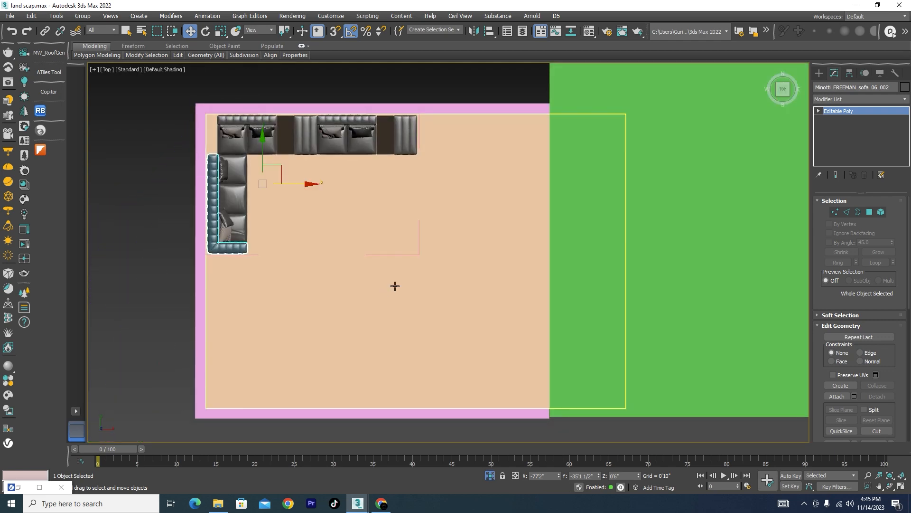
key("F3")
left_click_drag(224, 135, 218, 135)
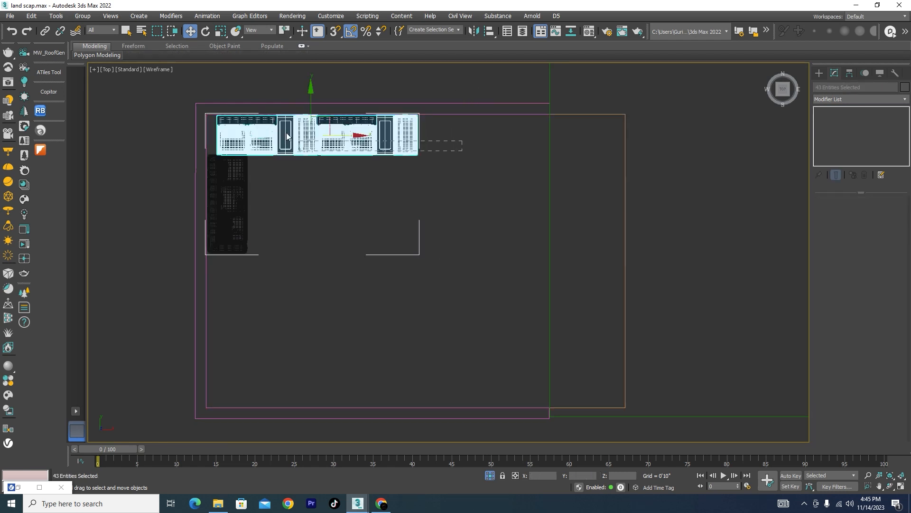
left_click_drag(217, 113, 216, 112)
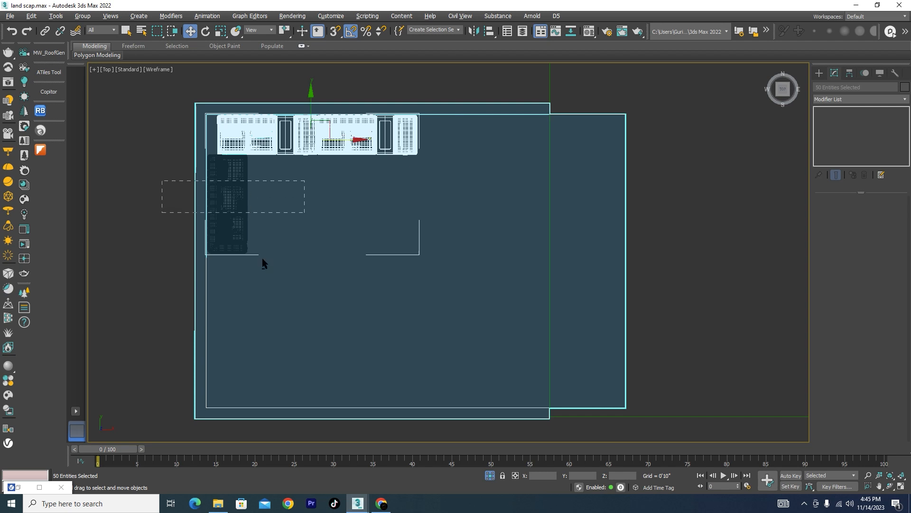
left_click_drag(262, 258, 262, 258, "alt")
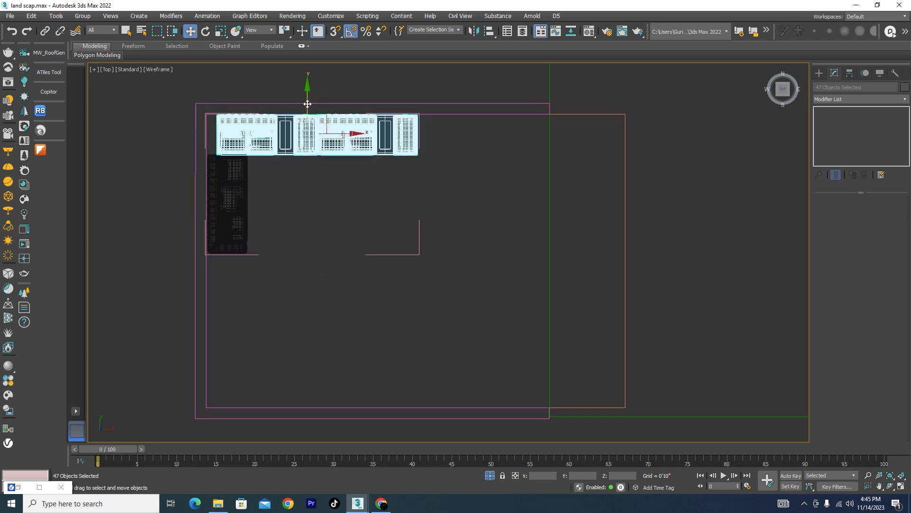
mouse_move(307, 104)
left_mouse_down()
mouse_move(311, 272)
mouse_move(333, 347)
mouse_move(350, 363)
mouse_move(350, 350)
left_mouse_up()
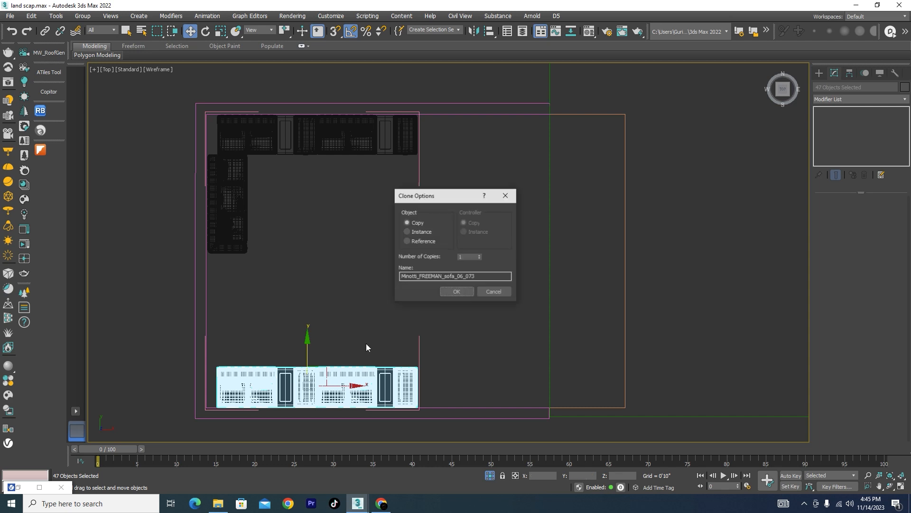
left_click(457, 292)
Mirror the copied sofa run on the Y axis with No Clone, shift it slightly along Y against its wall and deselect it.
left_click(474, 31)
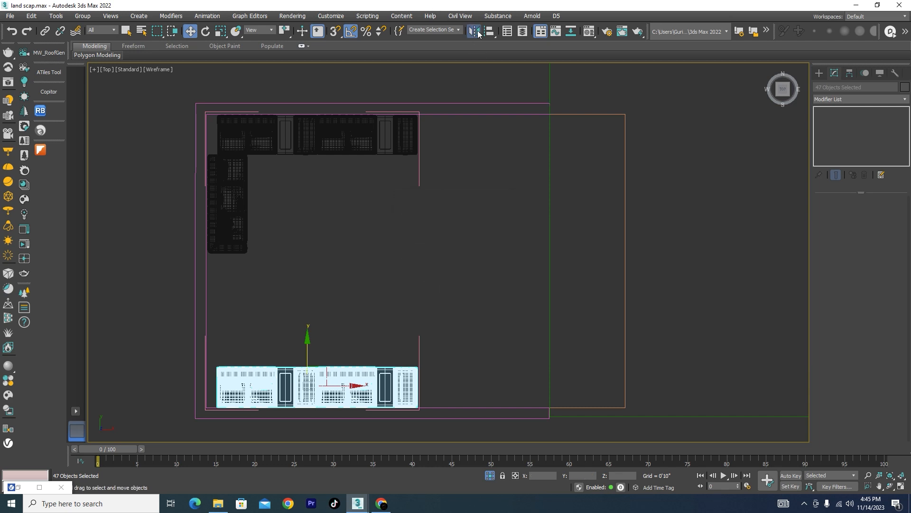
left_click(436, 214)
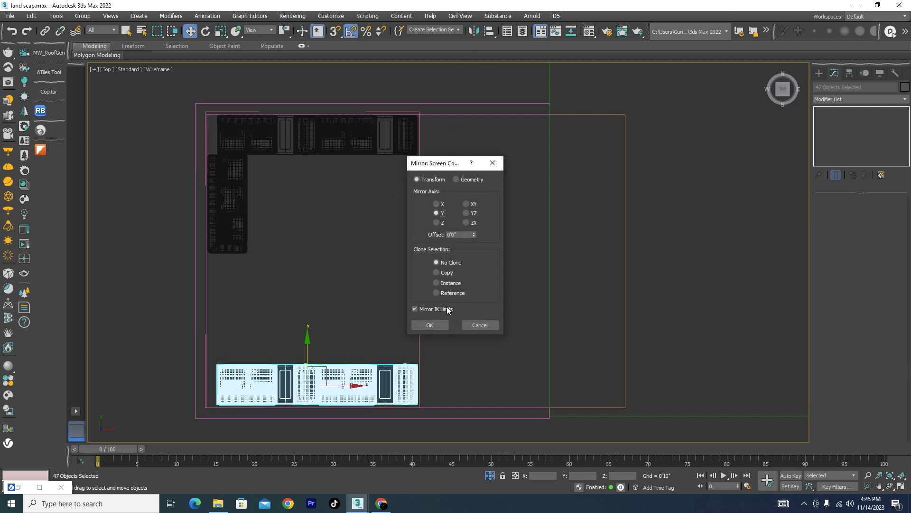
left_click(432, 325)
mouse_move(466, 324)
middle_mouse_down("alt")
mouse_move(369, 312)
mouse_move(343, 288)
mouse_move(425, 269)
mouse_move(377, 350)
middle_mouse_up("alt")
key("F3")
scroll(376, 350, "up", 3)
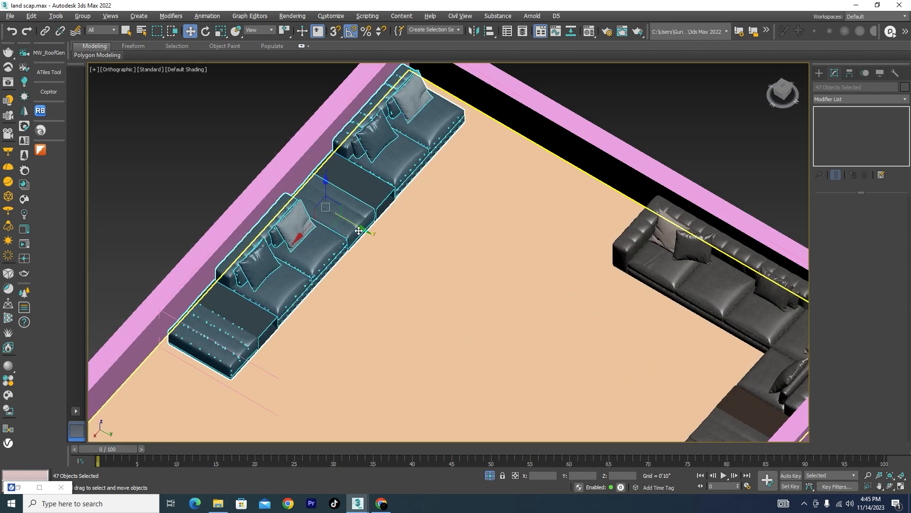
left_click_drag(354, 224, 349, 221)
scroll(409, 204, "down", 2)
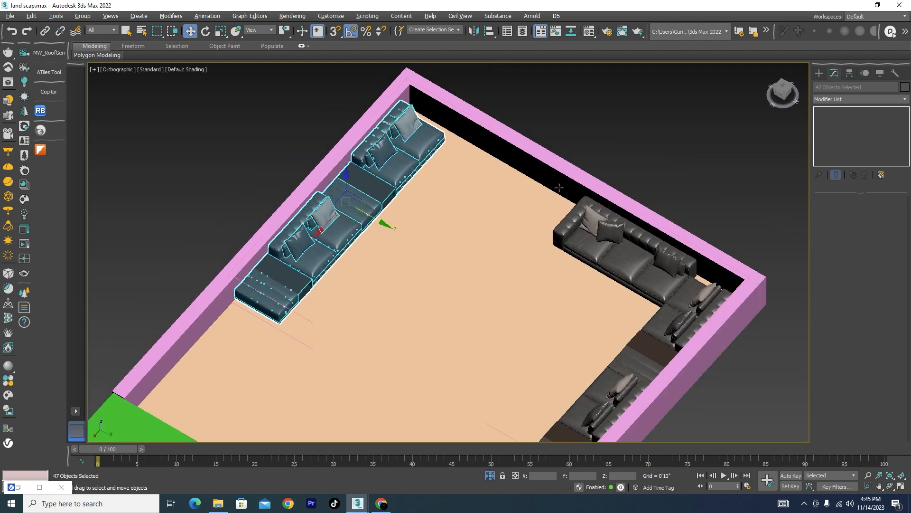
middle_click_drag(606, 154, 553, 168, "alt")
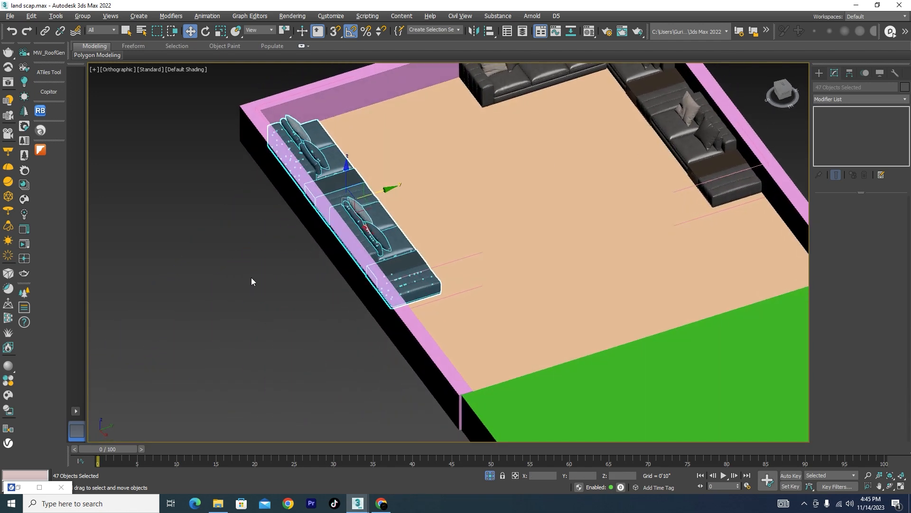
scroll(284, 313, "down", 2)
left_click(295, 330)
Delete the middle sofa's backrest with its armrest and the stitching that belongs to it.
scroll(636, 152, "up", 5)
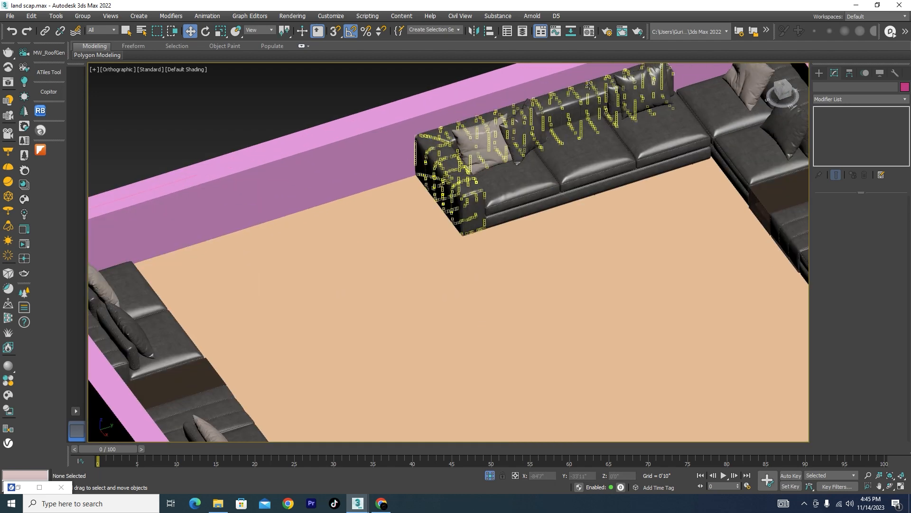
scroll(469, 189, "up", 3)
left_click(471, 225)
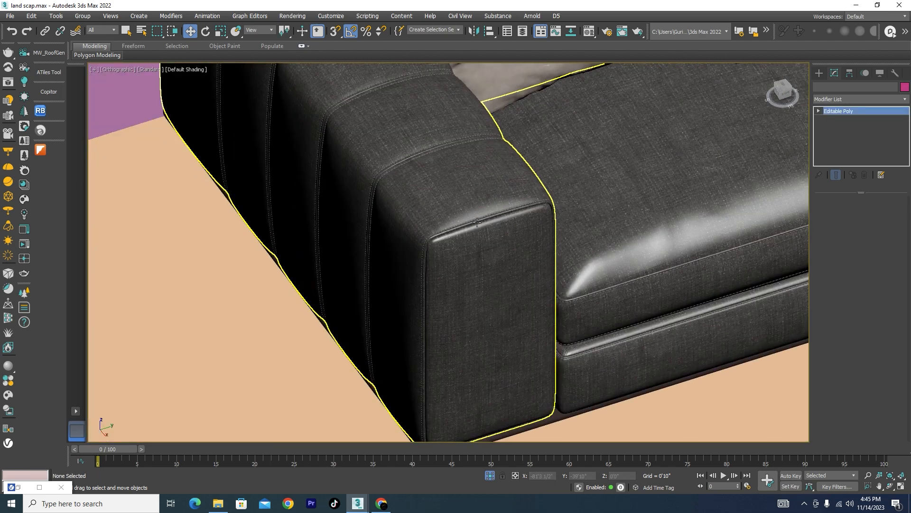
scroll(472, 225, "down", 1)
scroll(495, 215, "down", 5)
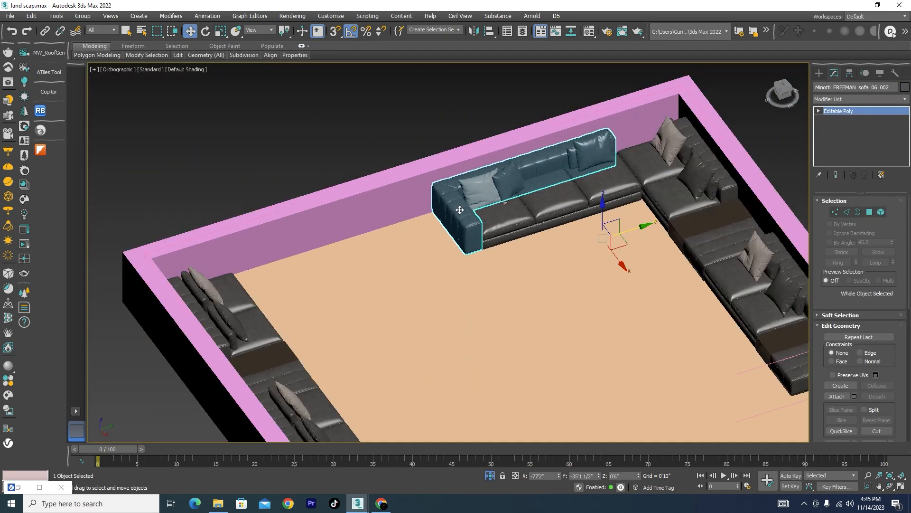
scroll(460, 210, "up", 5)
scroll(455, 210, "down", 5)
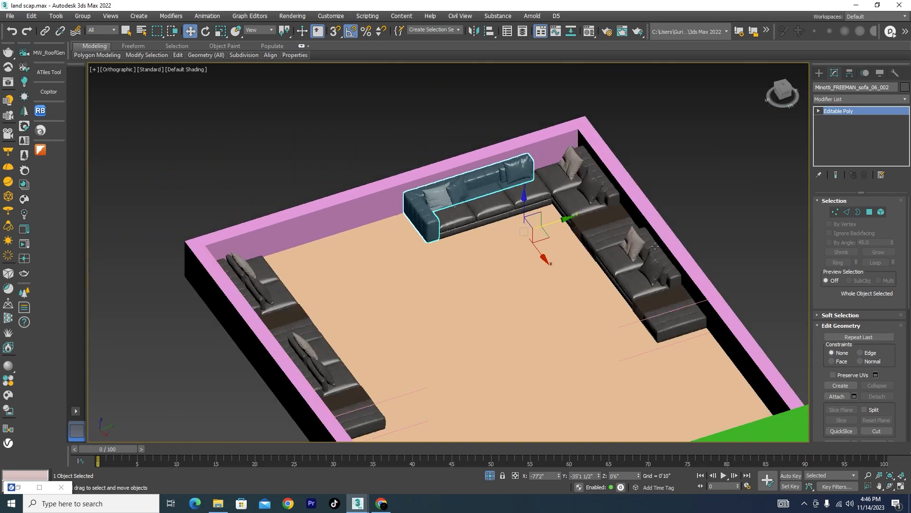
scroll(655, 245, "up", 5)
scroll(696, 279, "up", 5)
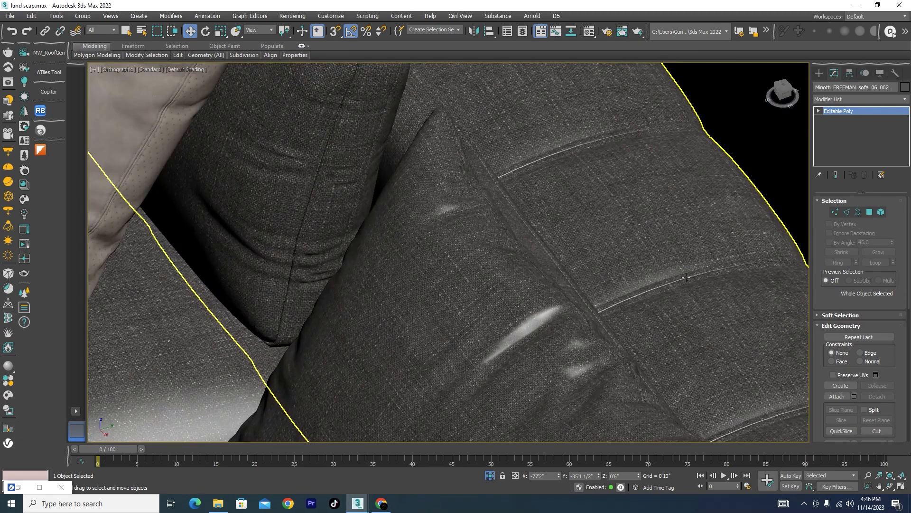
scroll(685, 278, "down", 6)
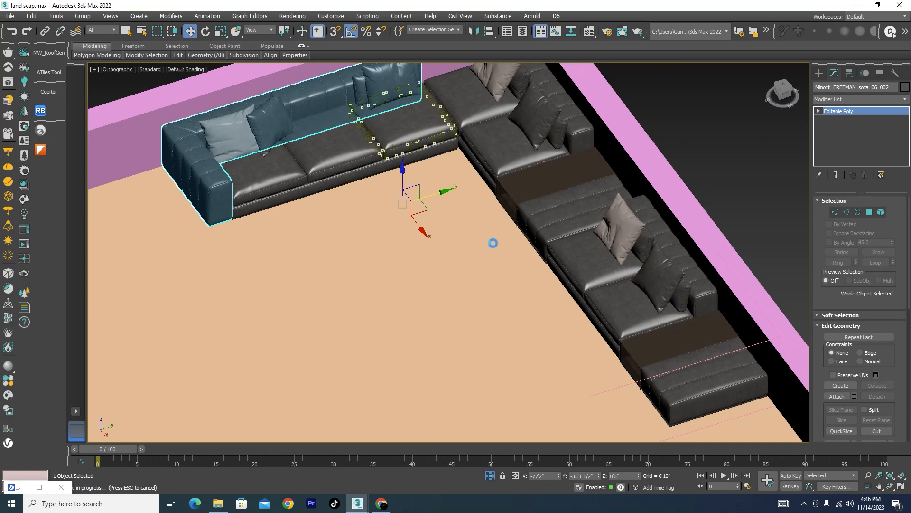
key("Escape")
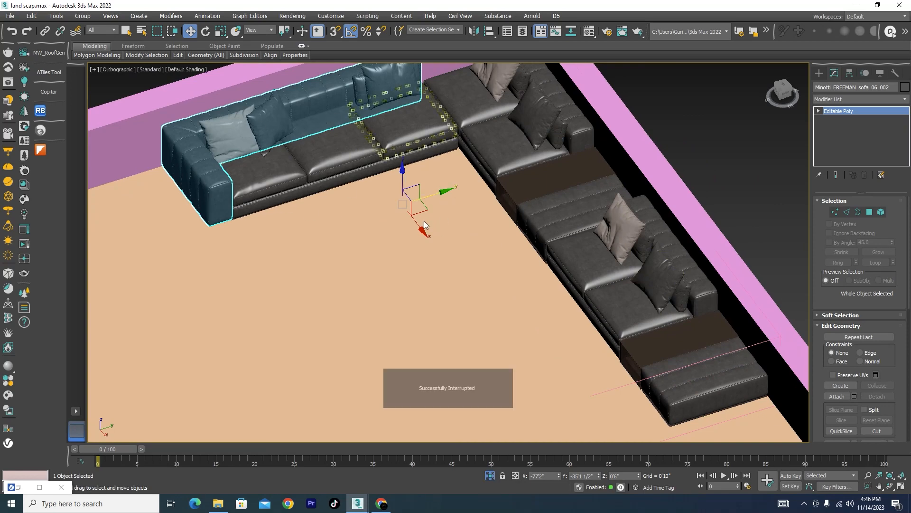
scroll(523, 224, "down", 2)
scroll(550, 122, "down", 3)
scroll(430, 196, "up", 6)
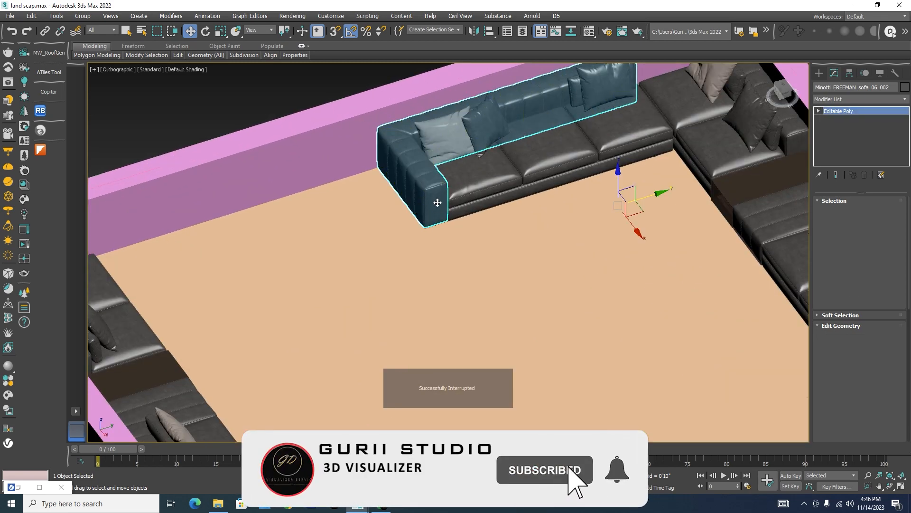
key("Delete")
scroll(408, 175, "up", 5)
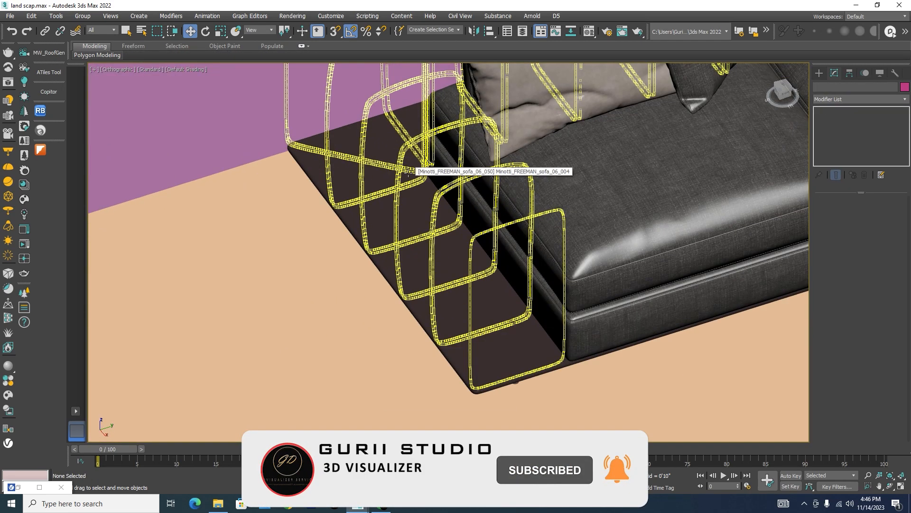
left_click(408, 175)
key("Delete")
Stretch the middle sofa's dark base plate along the wall by moving its free-end vertices to the opposite sofa run.
left_click(409, 231)
scroll(408, 230, "down", 3)
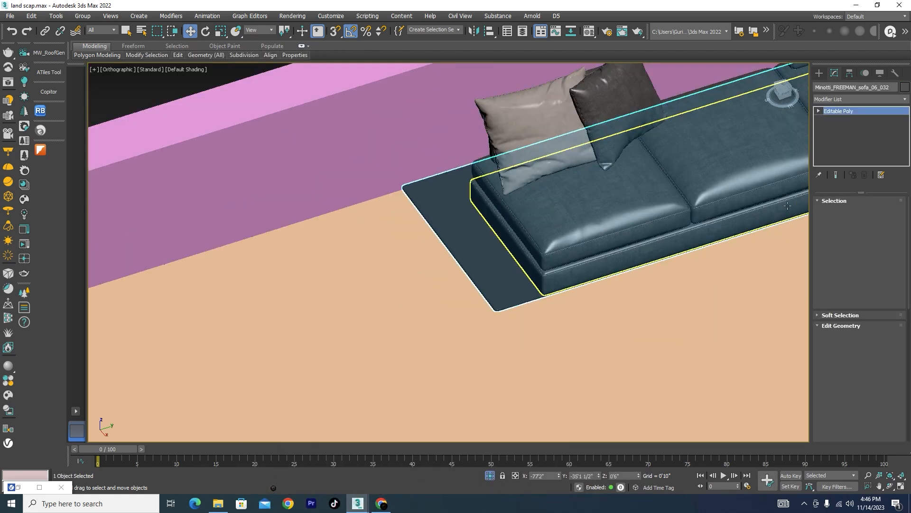
left_click(834, 214)
scroll(606, 257, "down", 5)
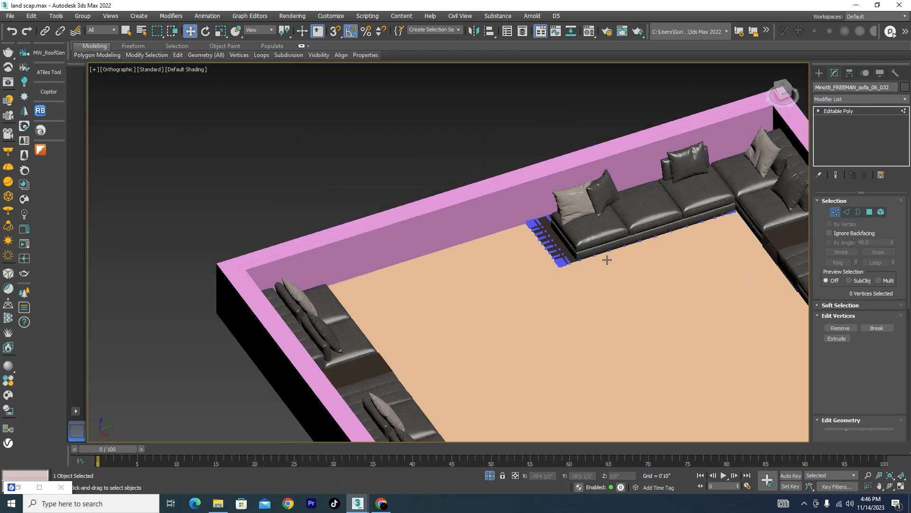
middle_click_drag(607, 258, 576, 276, "alt")
scroll(545, 205, "up", 4)
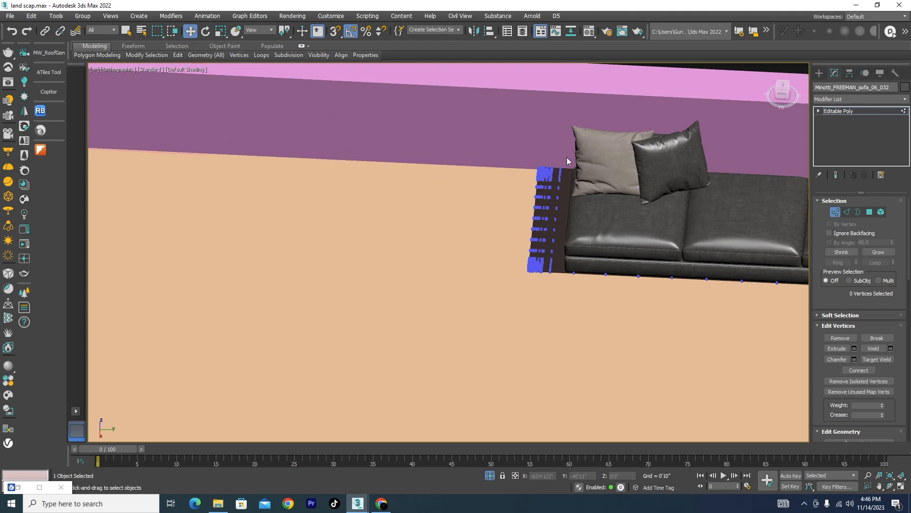
left_click_drag(517, 276, 515, 279)
scroll(515, 280, "down", 5)
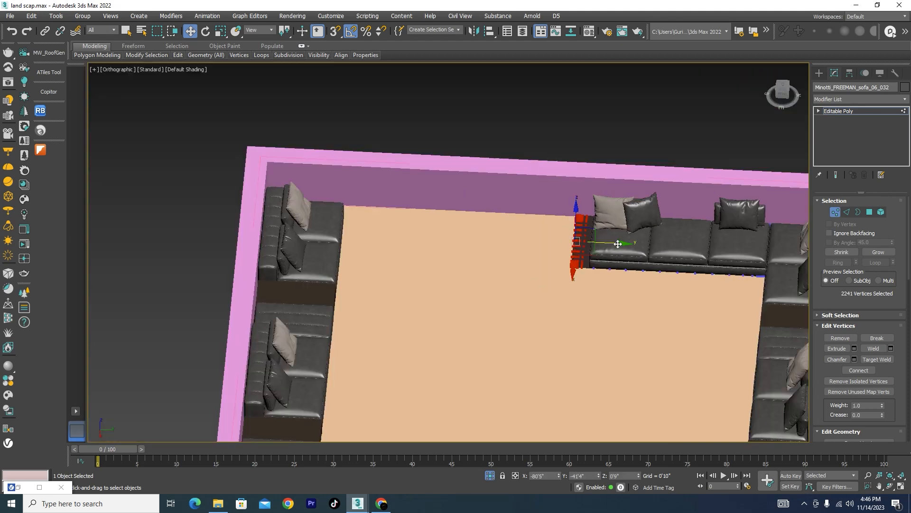
left_click_drag(498, 238, 386, 230)
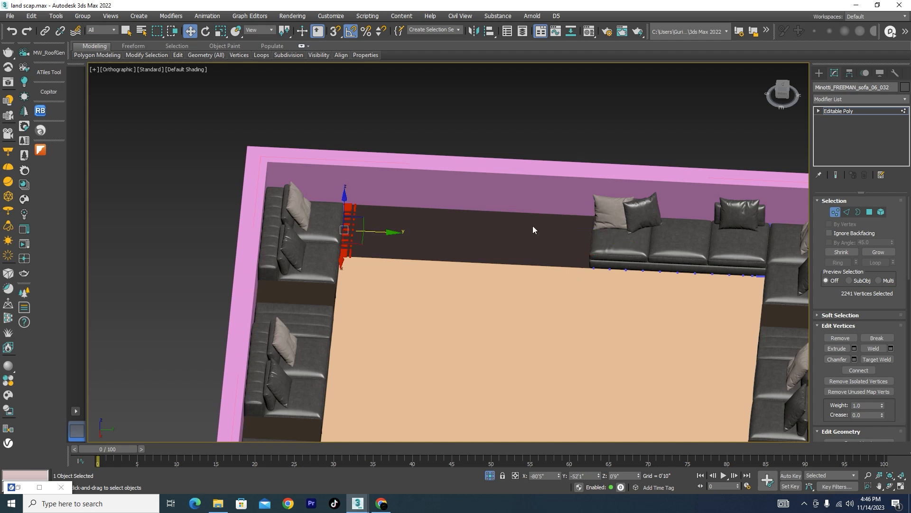
left_click(832, 214)
Pick the middle sofa's three seat cushions and the stitching along the front of its seat base.
scroll(740, 251, "up", 4)
left_click(718, 250)
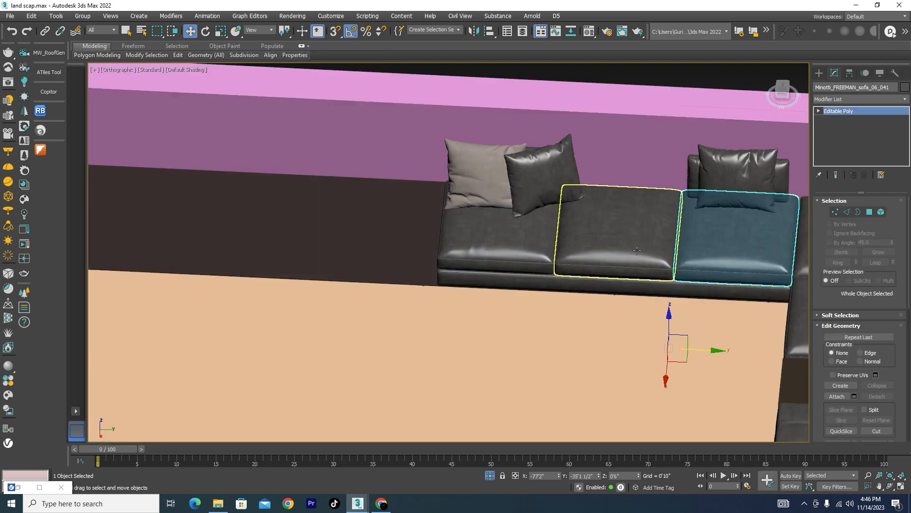
left_click(637, 252, "ctrl")
left_click(531, 236, "ctrl")
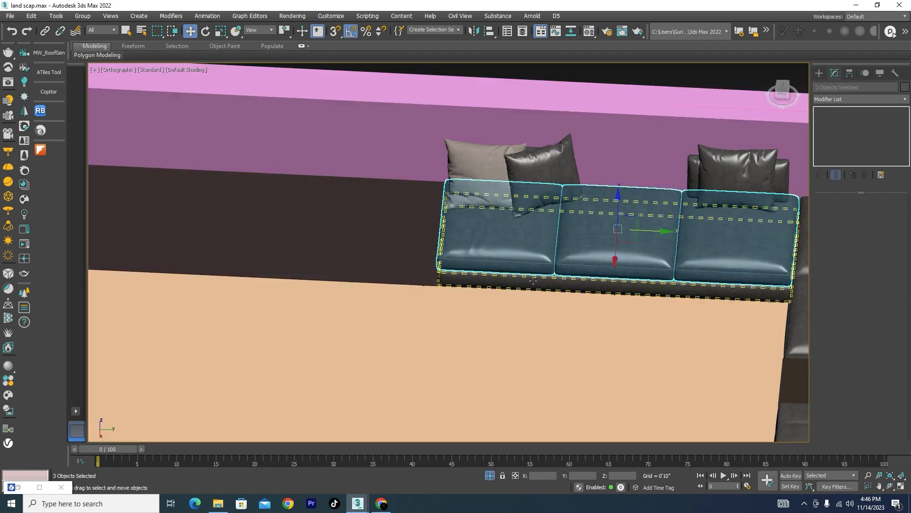
scroll(533, 280, "up", 6)
scroll(494, 235, "up", 1)
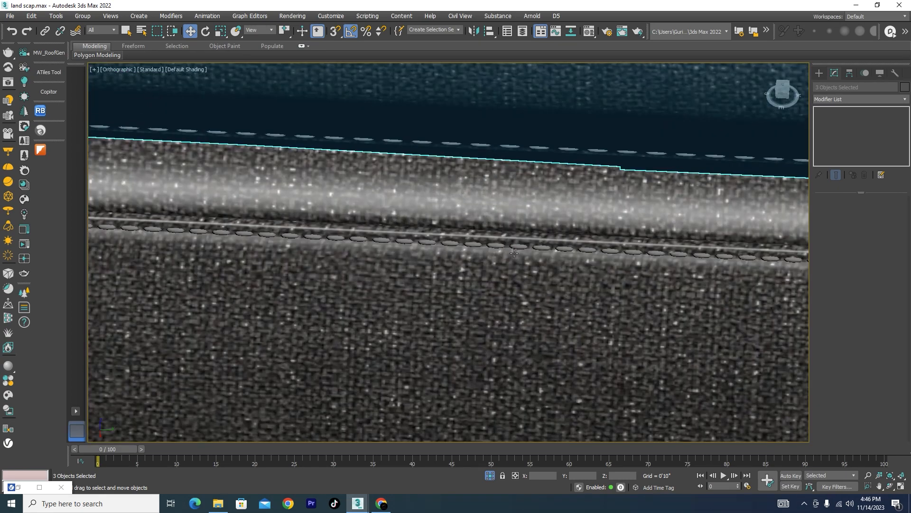
left_click(516, 247)
scroll(513, 224, "down", 4)
scroll(514, 224, "down", 2)
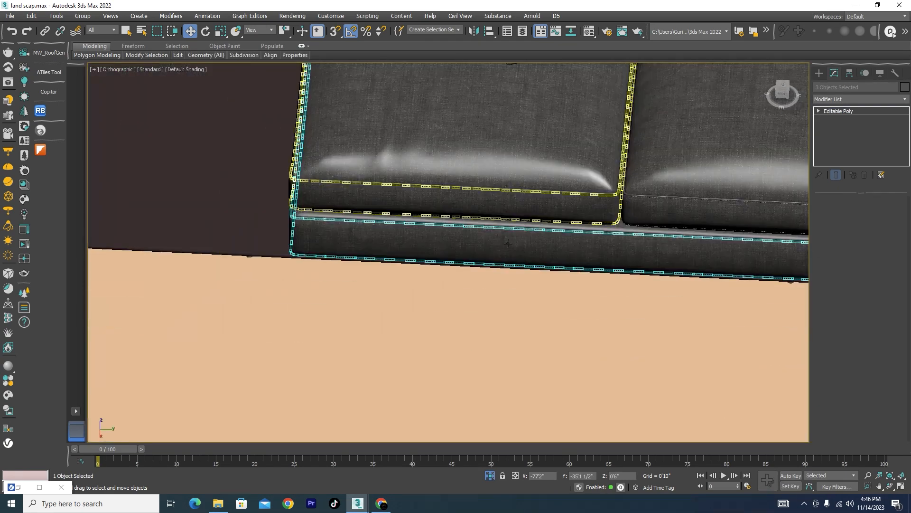
Attach the stitching to the middle sofa's seat, using Match Material IDs to Material with Condense Material and IDs.
scroll(513, 224, "up", 6)
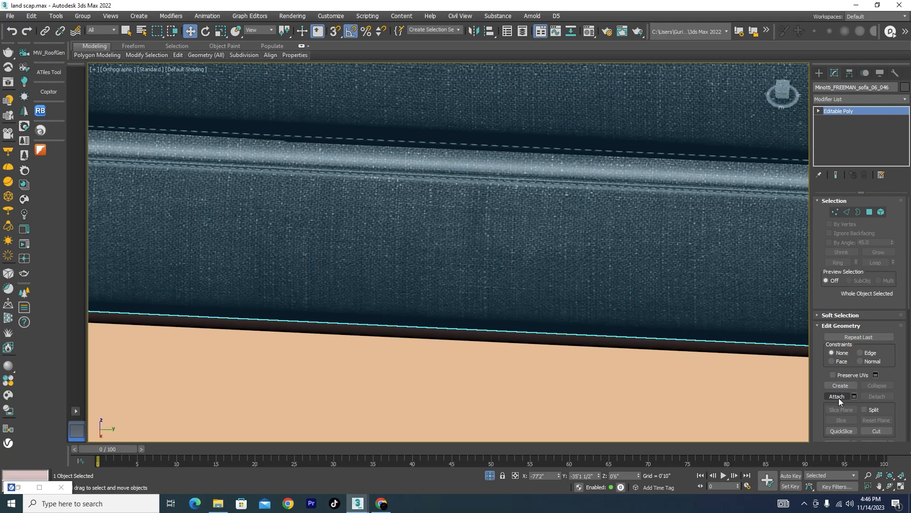
left_click(840, 399)
scroll(591, 179, "up", 2)
scroll(587, 189, "up", 1)
left_click(584, 190)
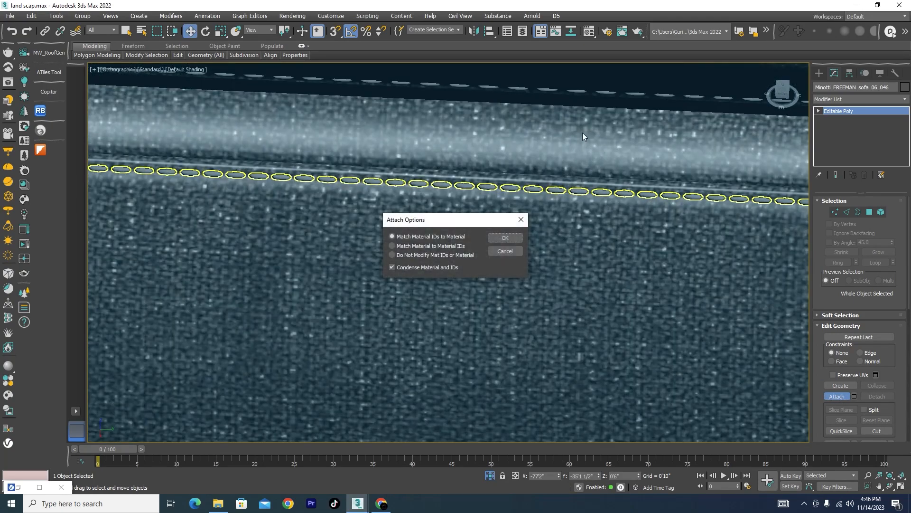
left_click(505, 238)
scroll(499, 200, "down", 3)
scroll(489, 153, "up", 2)
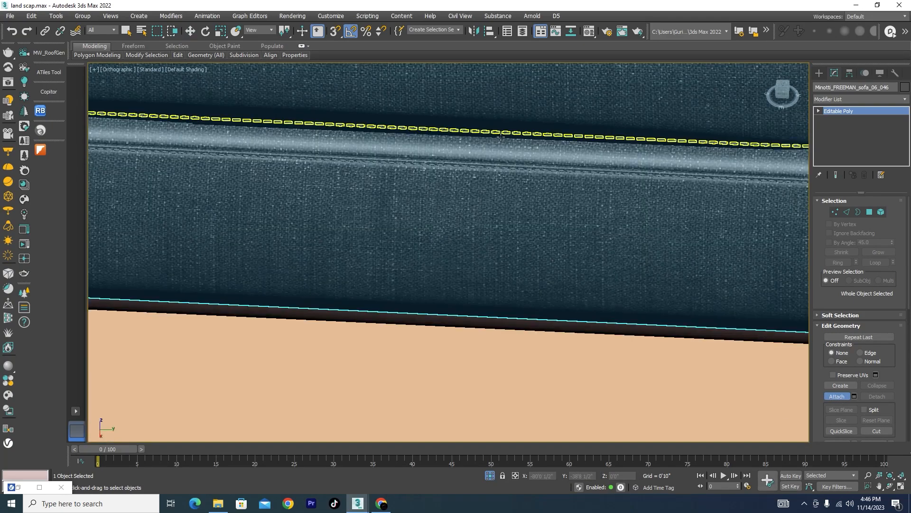
scroll(537, 143, "down", 3)
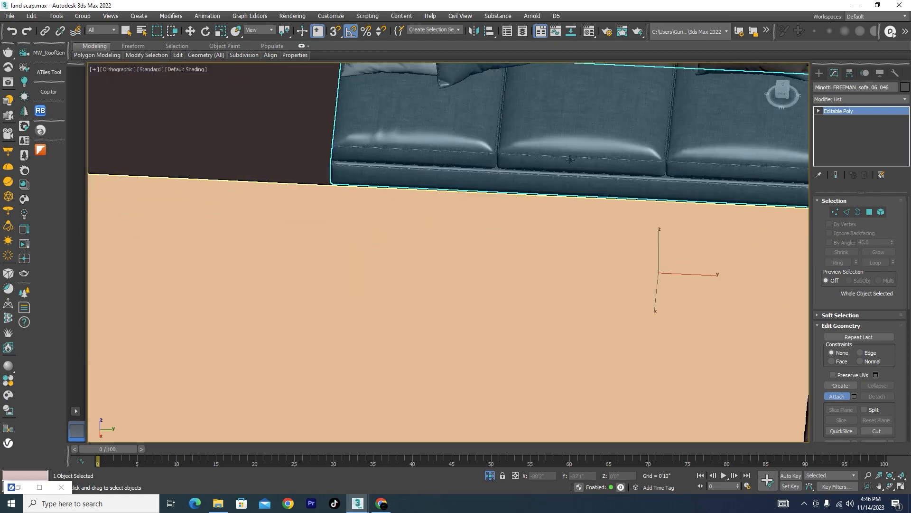
left_click(834, 214)
scroll(494, 229, "down", 4)
middle_click_drag(508, 233, 536, 232, "alt")
scroll(496, 216, "up", 1)
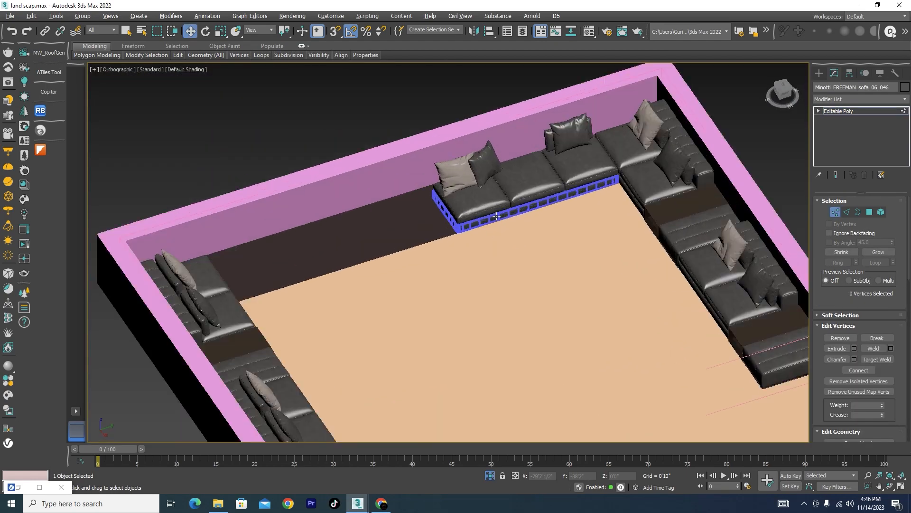
scroll(497, 216, "up", 3)
left_click(836, 212)
Copy the attached three-cushion seat along Y onto the extended base plate, end to end with the original.
scroll(524, 197, "down", 3)
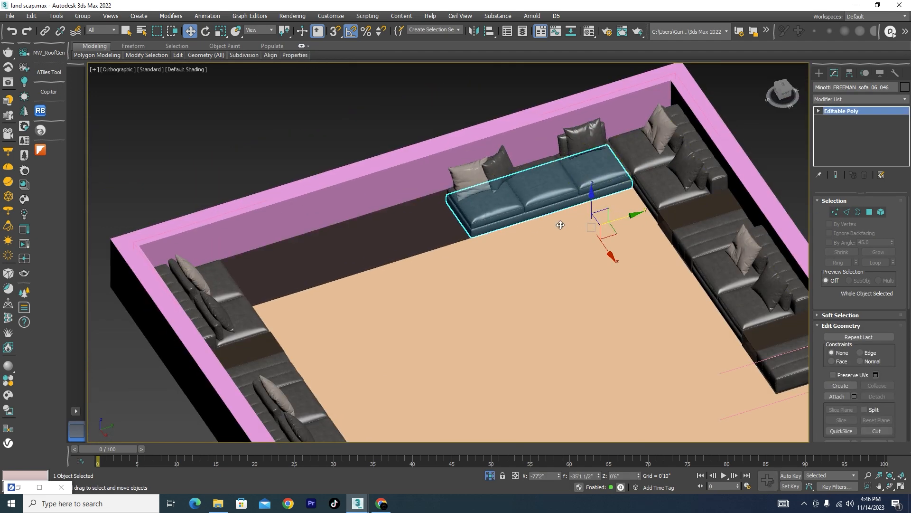
left_click_drag(560, 225, 460, 245, "shift")
left_click_drag(463, 247, 466, 248, "shift")
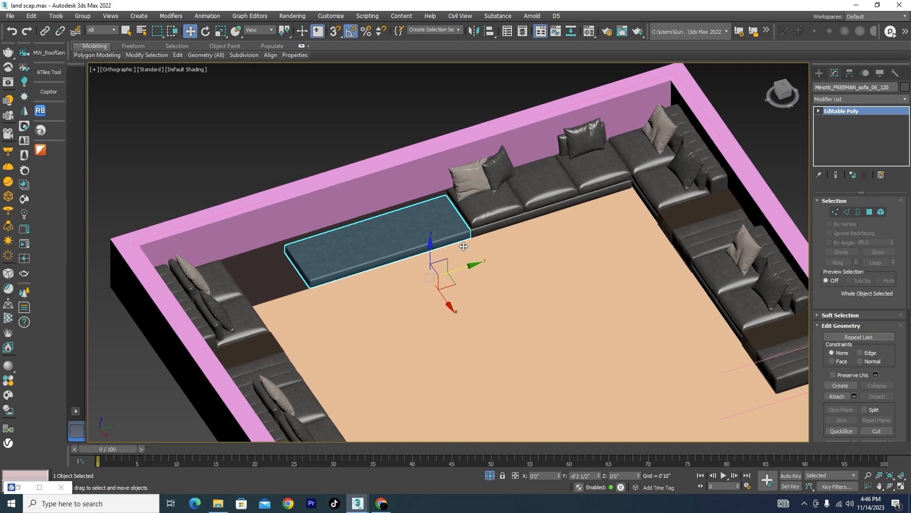
Nudge the copied seat base along Y until its end sits flush against the original middle sofa base.
left_click(455, 290)
scroll(466, 259, "up", 6)
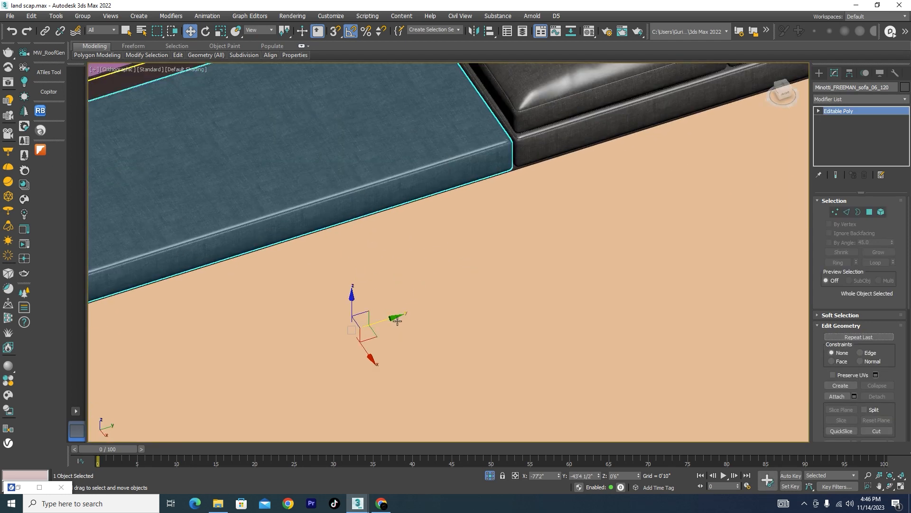
left_click_drag(390, 319, 394, 318)
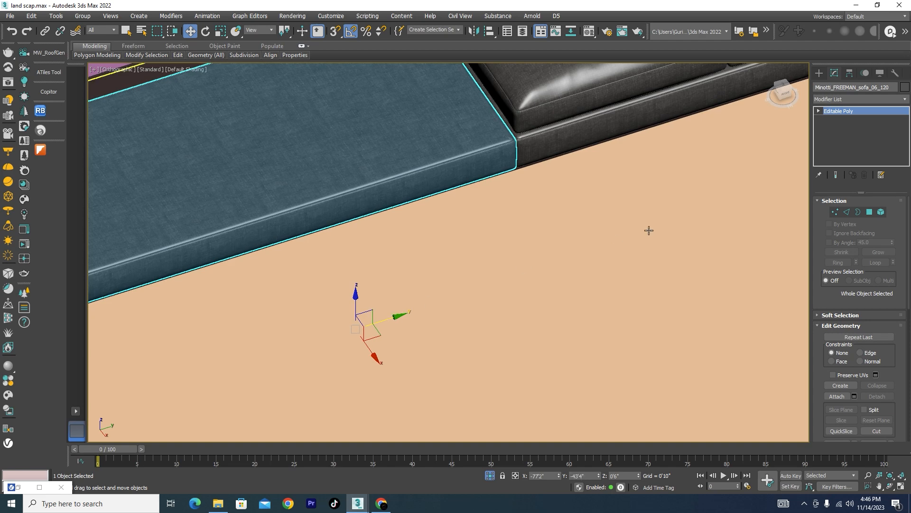
Make another copy of the seat base along Y, end to end, reaching the opposite sofa run.
scroll(649, 230, "down", 4)
mouse_move(435, 279)
left_mouse_down()
mouse_move(183, 307)
mouse_move(224, 308)
left_mouse_up()
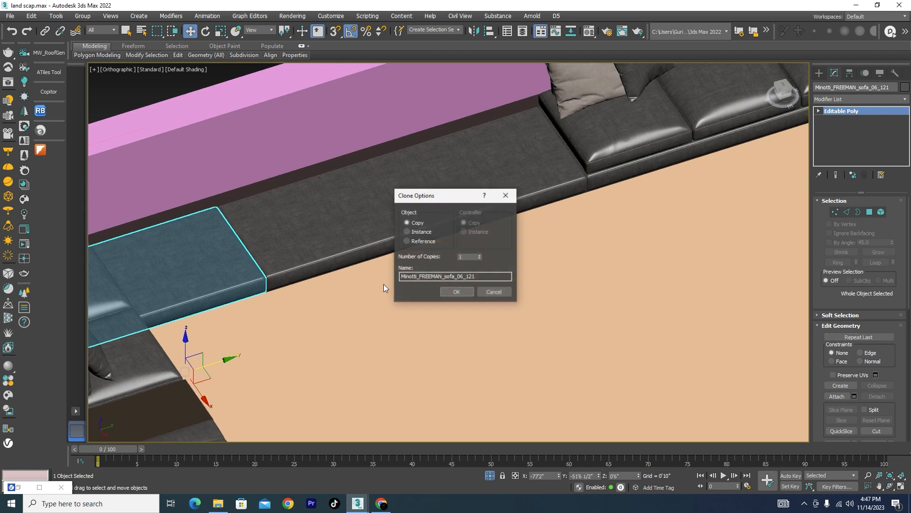
left_click(452, 291)
scroll(530, 239, "down", 2)
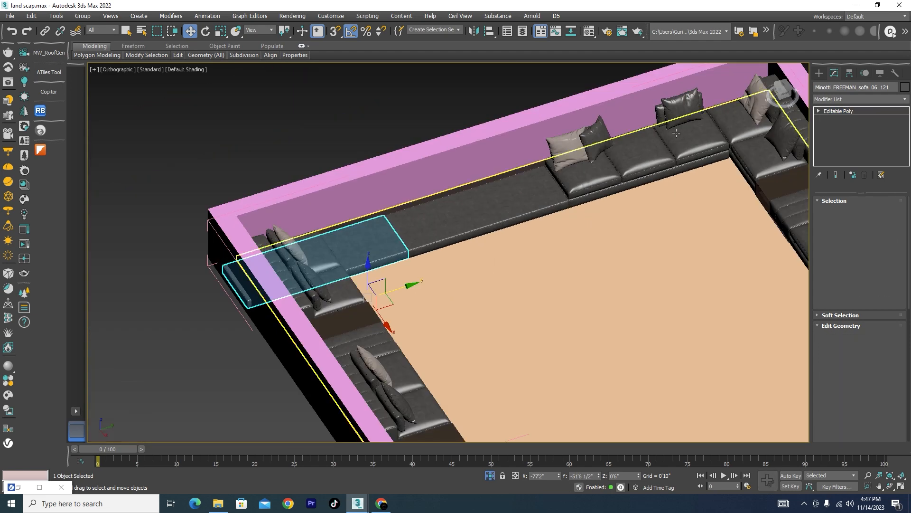
Attach the middle sofa's seat cushion stitching and the neighbouring cushion to one cushion, using Match Material IDs to Material with Condense Material and IDs.
scroll(698, 127, "up", 3)
scroll(700, 189, "up", 1)
left_click(701, 191)
scroll(701, 191, "up", 4)
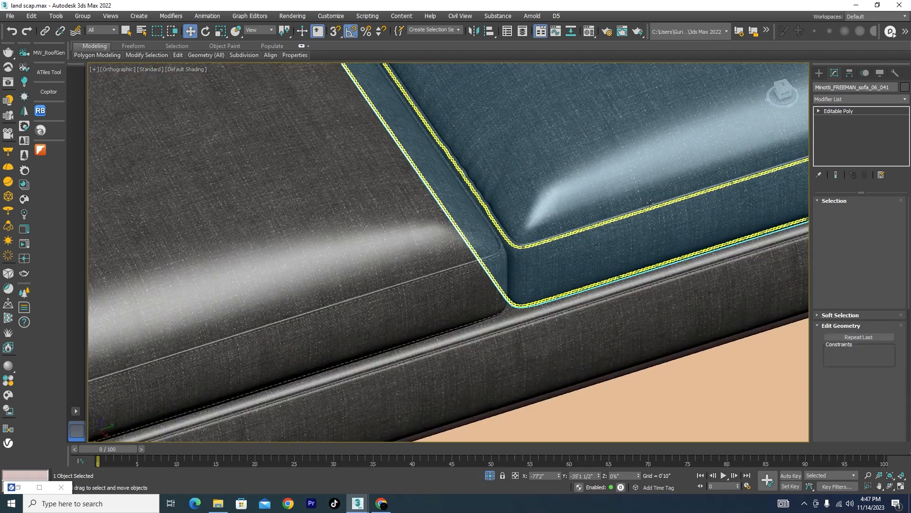
left_click(837, 395)
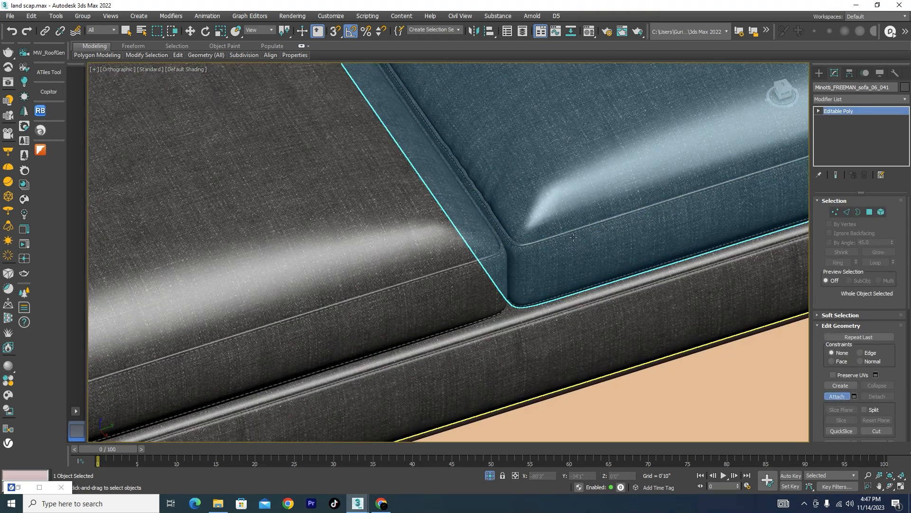
left_click(694, 225)
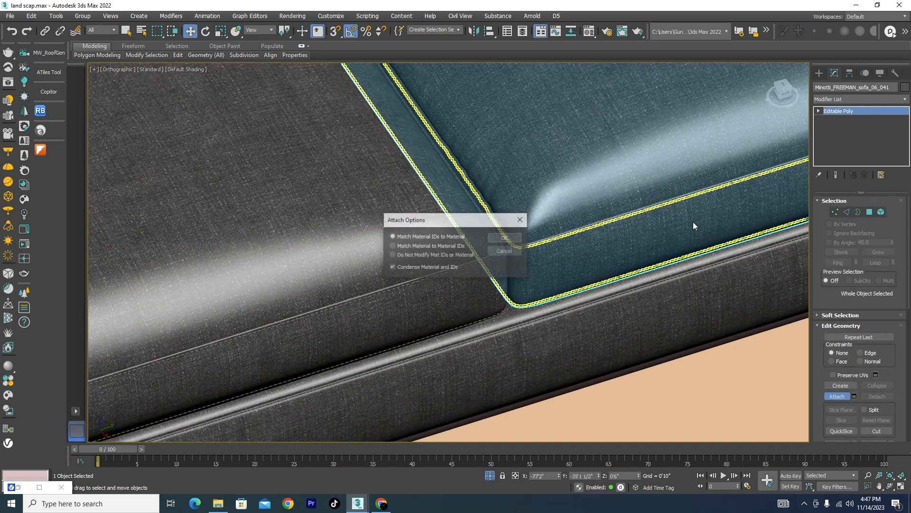
left_click(505, 238)
left_click(394, 311)
left_click(505, 238)
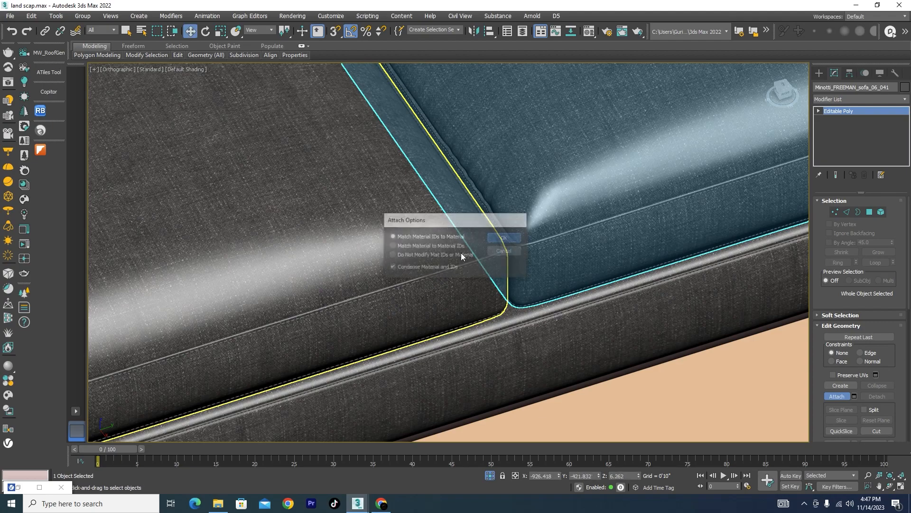
left_click(435, 276)
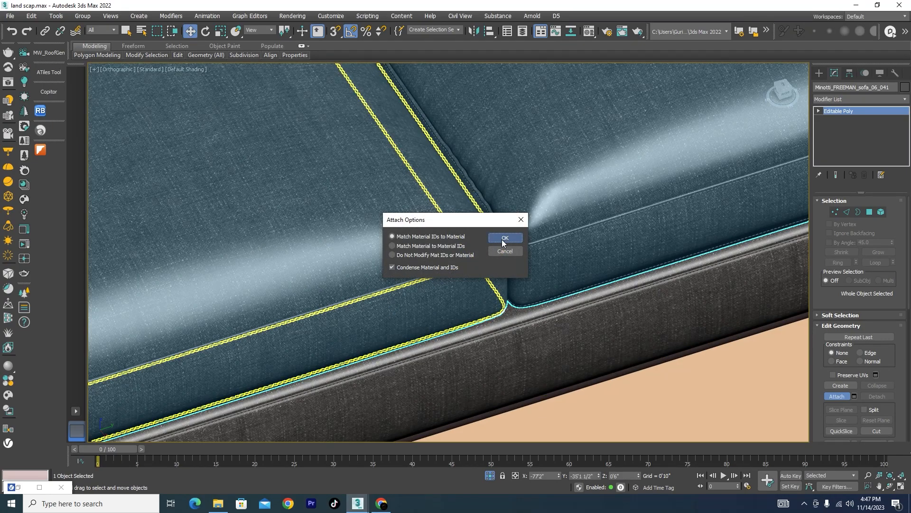
left_click(505, 238)
Attach the middle sofa's remaining seat cushion and its stitching to the same object with the same material ID matching options.
scroll(608, 175, "down", 5)
scroll(381, 238, "up", 8)
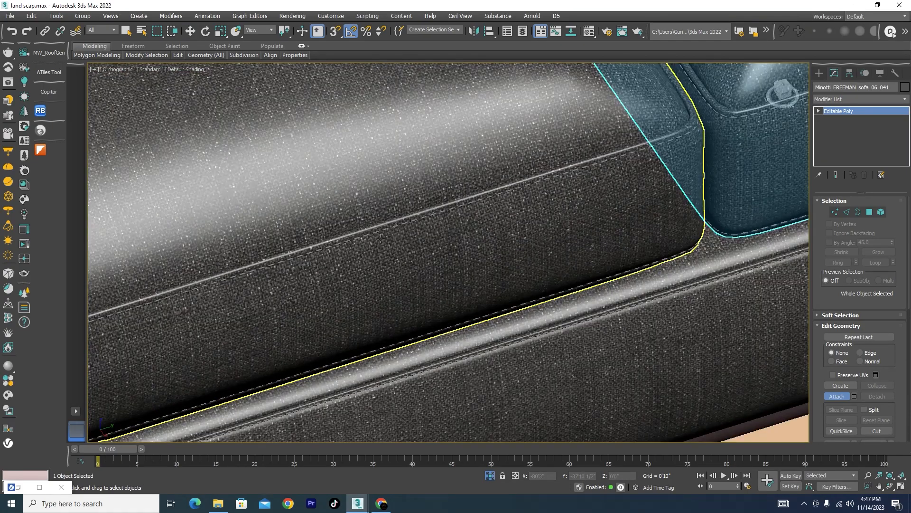
left_click(381, 232)
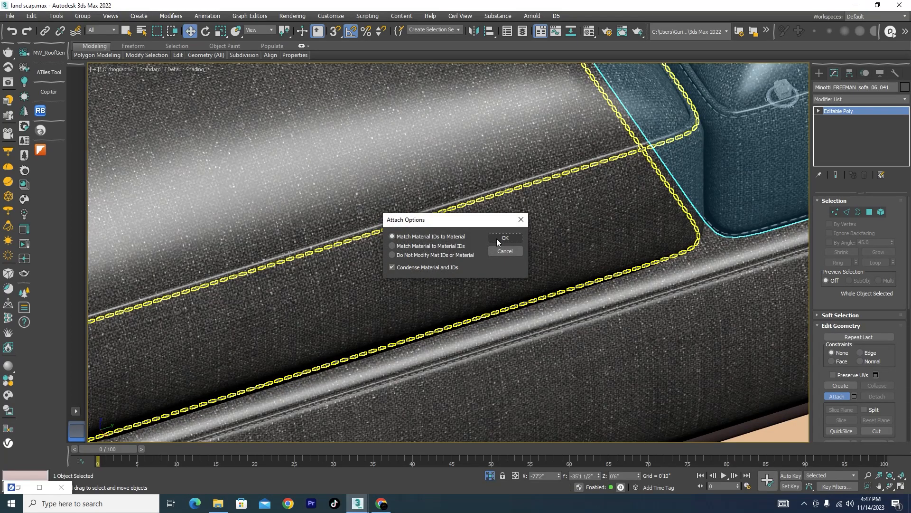
left_click(498, 242)
left_click(456, 179)
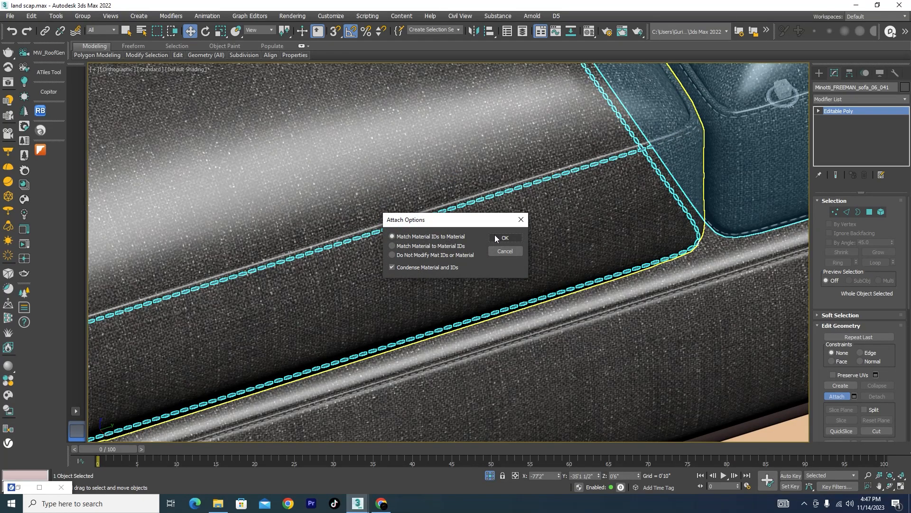
left_click(495, 238)
Copy the attached three-cushion set along Y onto the adjoining seat base and nudge it flush with the original cushions.
scroll(601, 192, "down", 8)
scroll(601, 192, "up", 4)
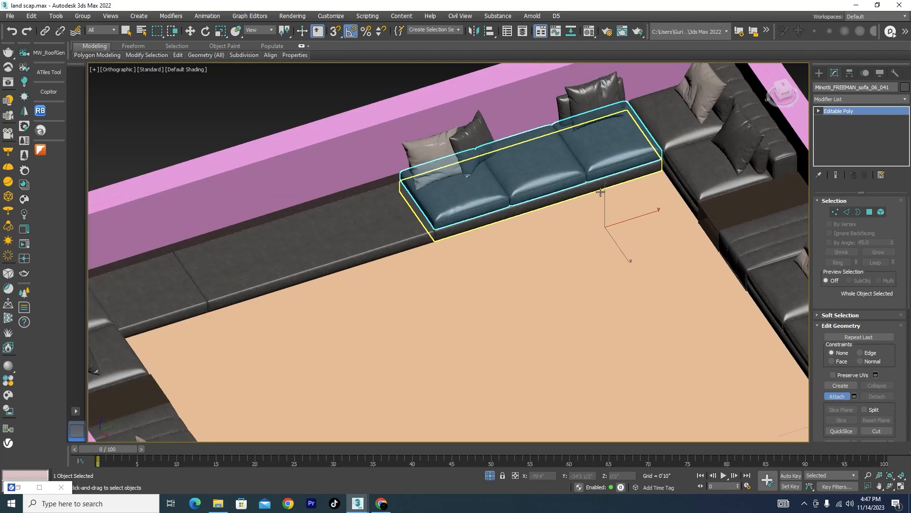
key("w")
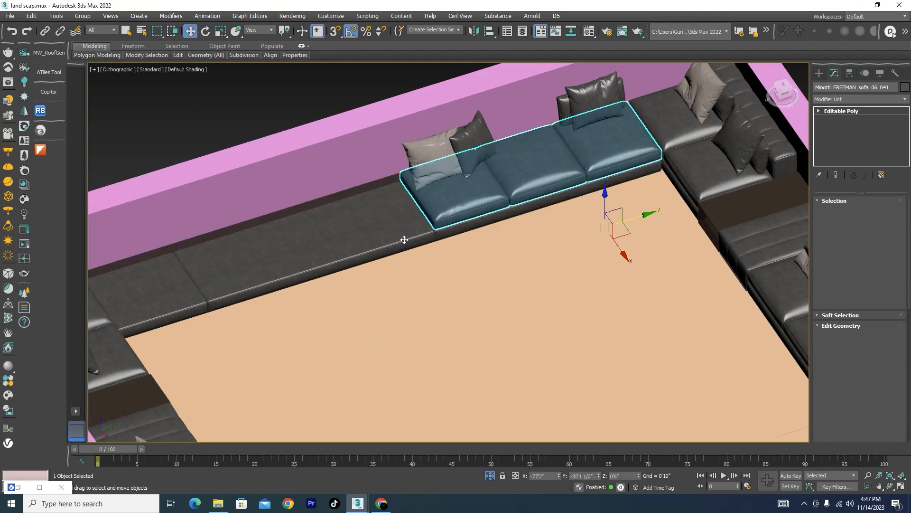
mouse_move(405, 239)
left_mouse_down("shift")
mouse_move(386, 240)
mouse_move(410, 242)
left_mouse_up("shift")
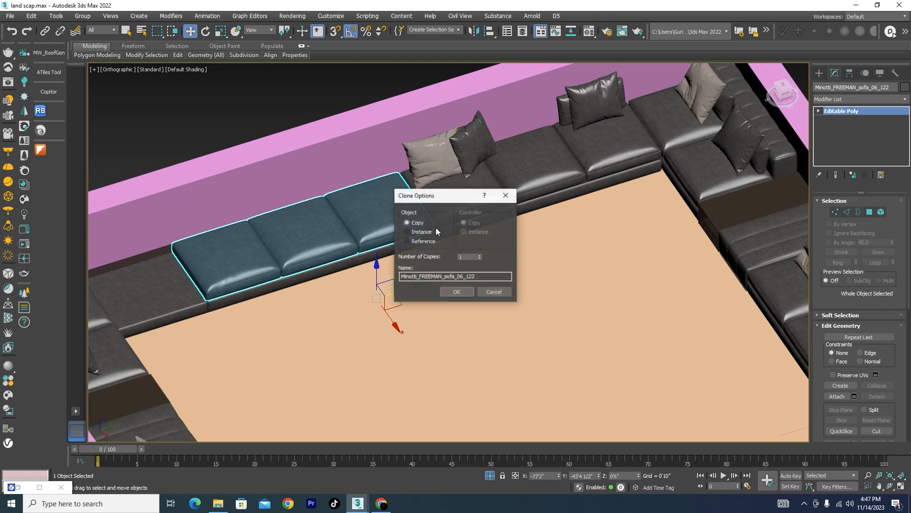
left_click(456, 292)
scroll(425, 258, "up", 4)
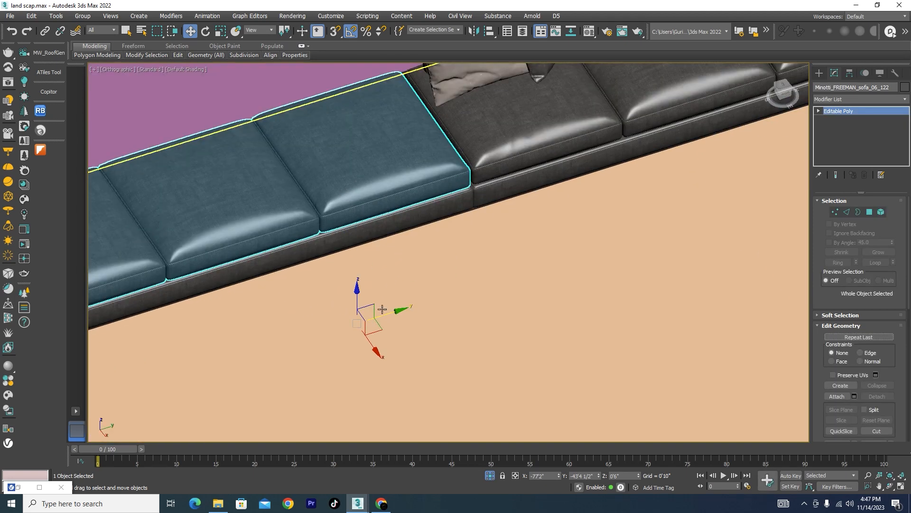
left_click_drag(398, 312, 401, 312)
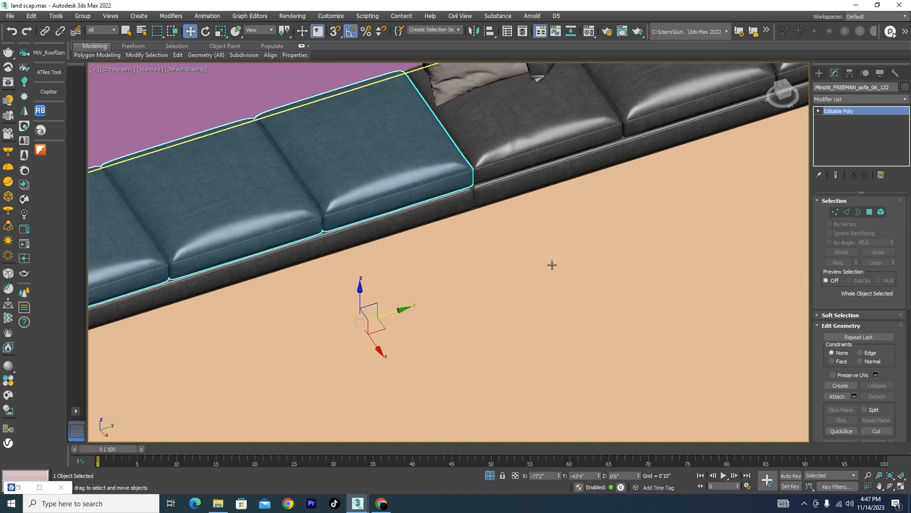
Make another copy of the three-cushion set along Y, continuing the row into the opposite sofa run.
scroll(552, 265, "down", 4)
left_click_drag(344, 308, 118, 381, "shift")
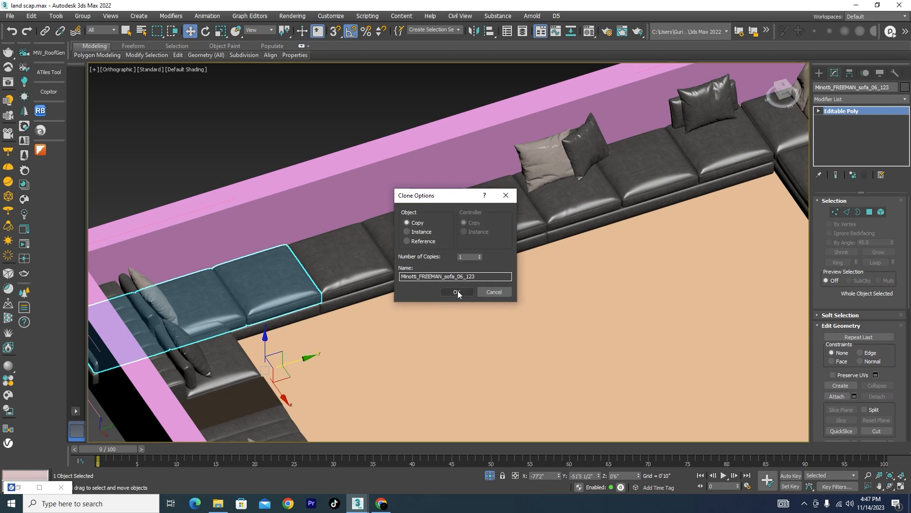
left_click(457, 291)
scroll(523, 223, "down", 2)
scroll(523, 222, "down", 3)
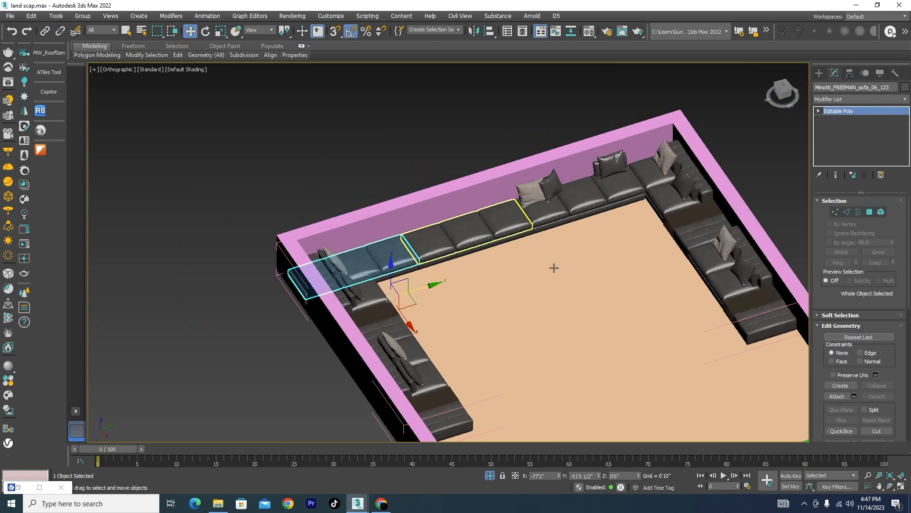
Delete the two cushion elements of the last copy that overlap the corner sofa and the wall.
middle_click_drag(554, 267, 516, 267, "alt")
scroll(379, 274, "up", 4)
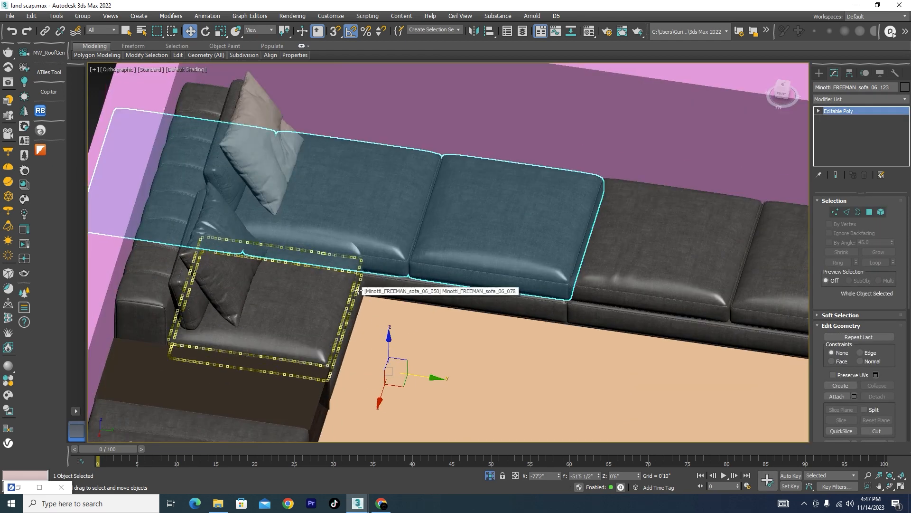
left_click(881, 212)
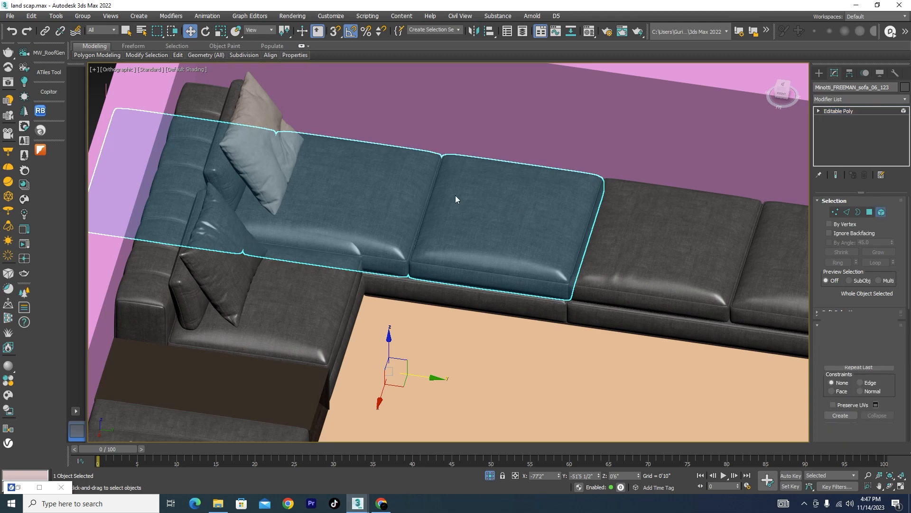
left_click(340, 202)
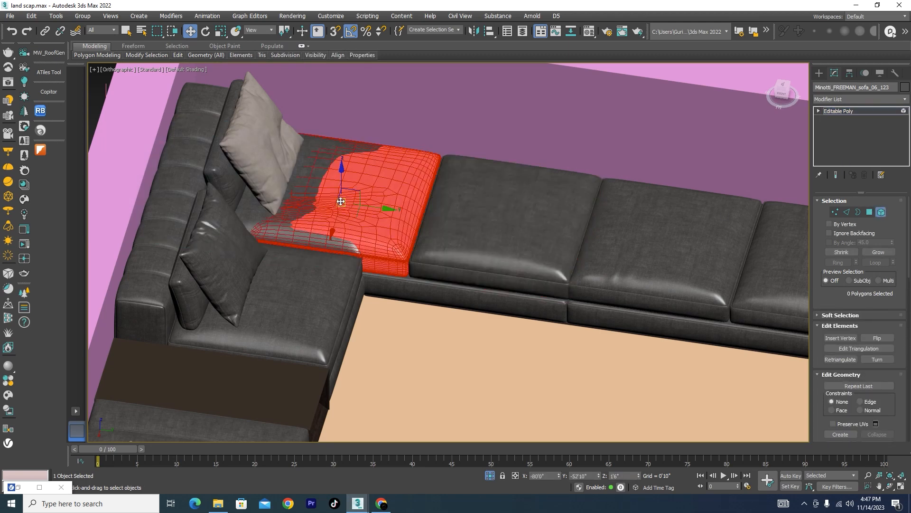
key("Delete")
scroll(499, 222, "down", 5)
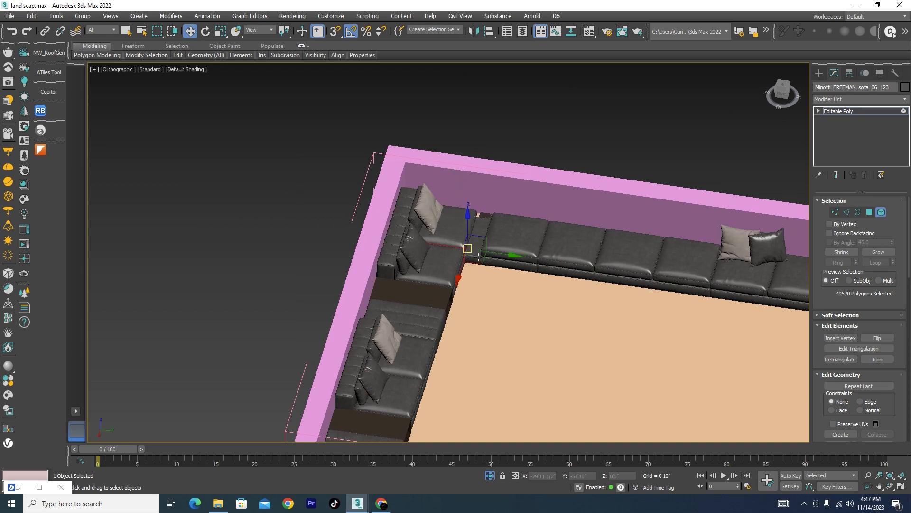
scroll(481, 257, "up", 4)
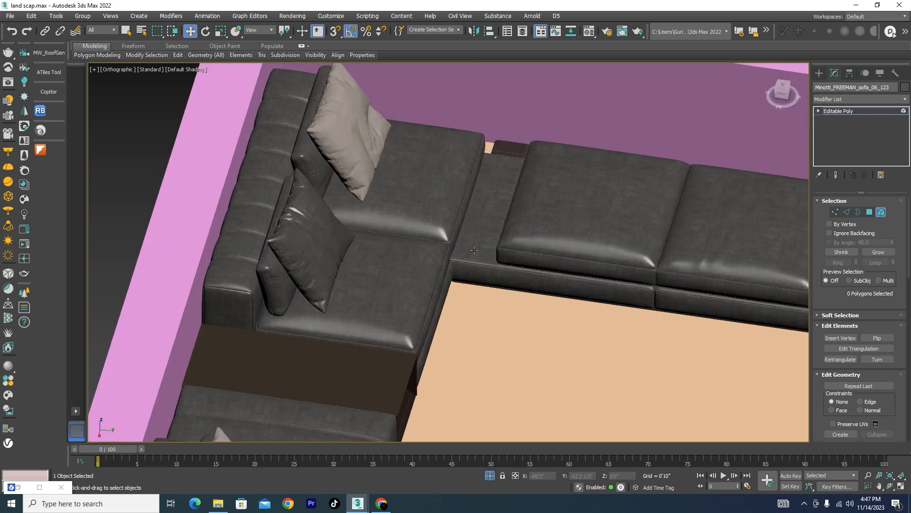
Delete the leftover front stitching element of the removed cushion beside the corner sofa.
left_click(880, 213)
left_click(882, 212)
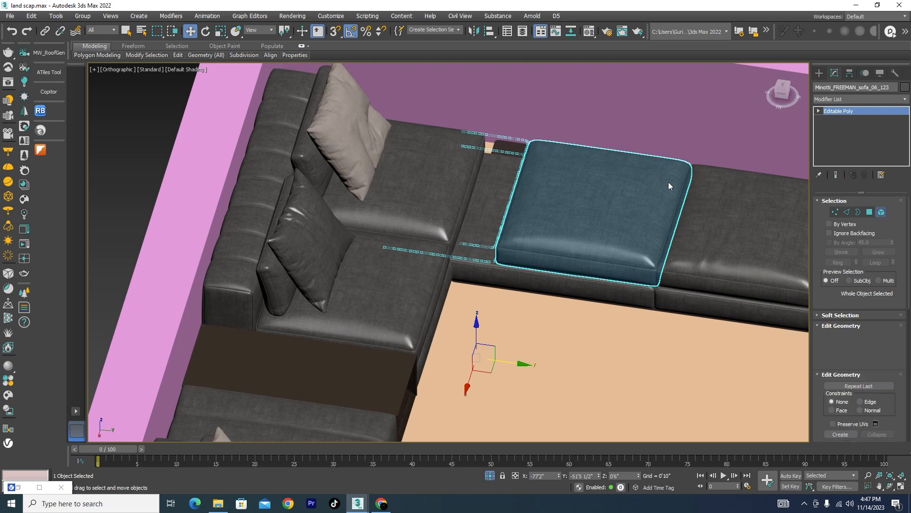
left_click(386, 81)
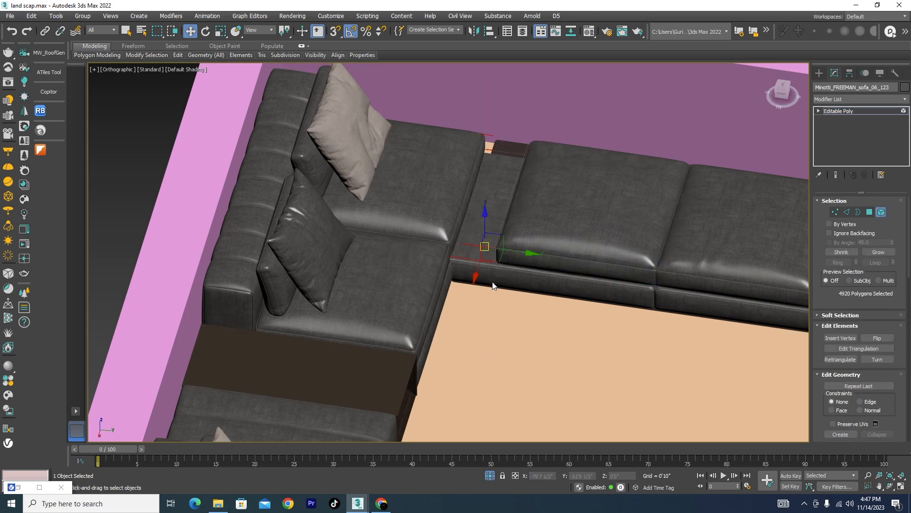
left_click(493, 285)
Show the top view in wireframe, framed on the leftover stitching between the kept cushion and the corner sofa.
scroll(511, 178, "up", 4)
scroll(578, 219, "up", 2)
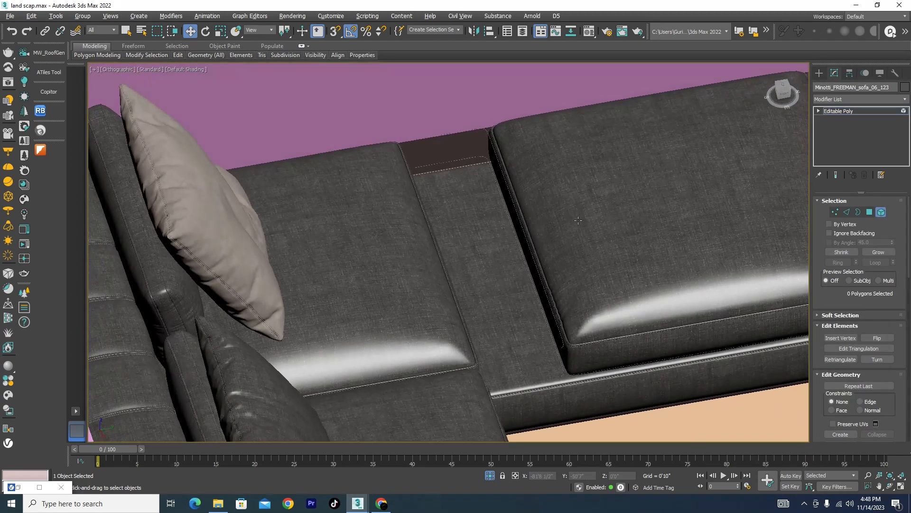
scroll(501, 157, "up", 3)
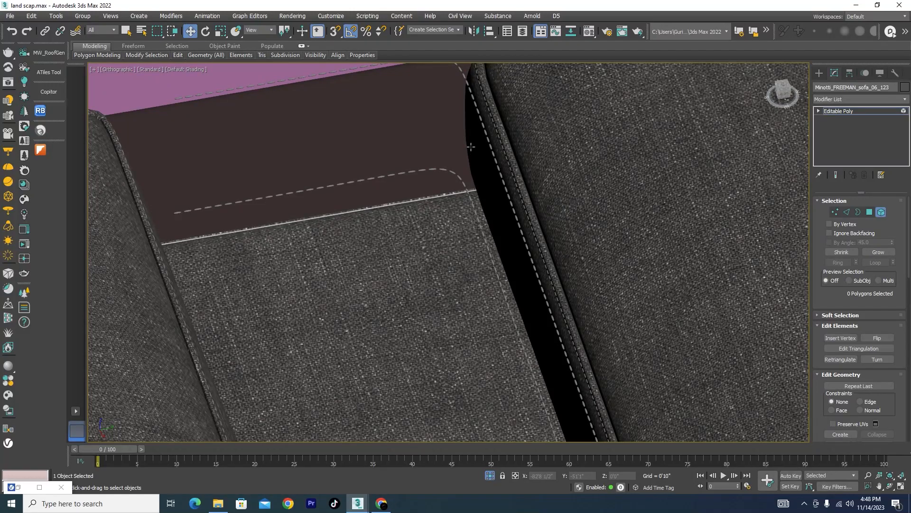
key("t")
scroll(481, 140, "down", 8)
scroll(398, 209, "up", 4)
key("F3")
scroll(408, 277, "up", 1)
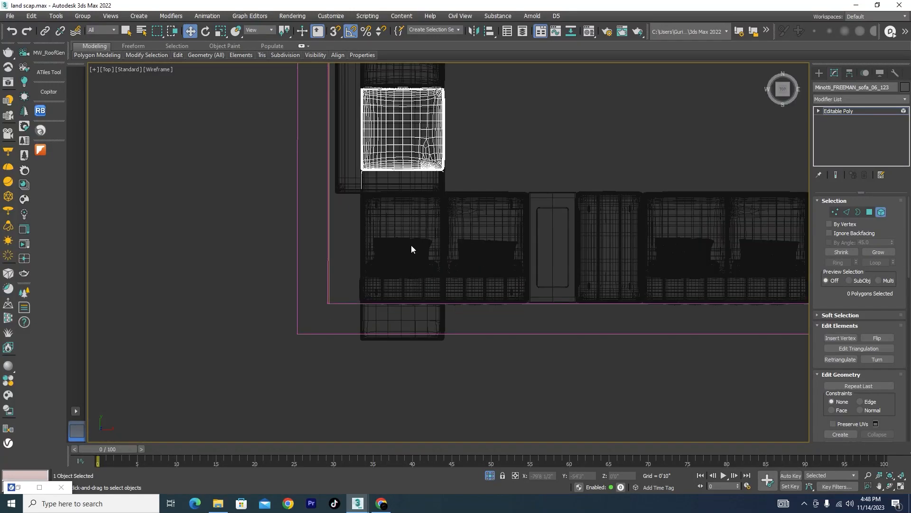
scroll(411, 247, "up", 2)
scroll(405, 139, "up", 6)
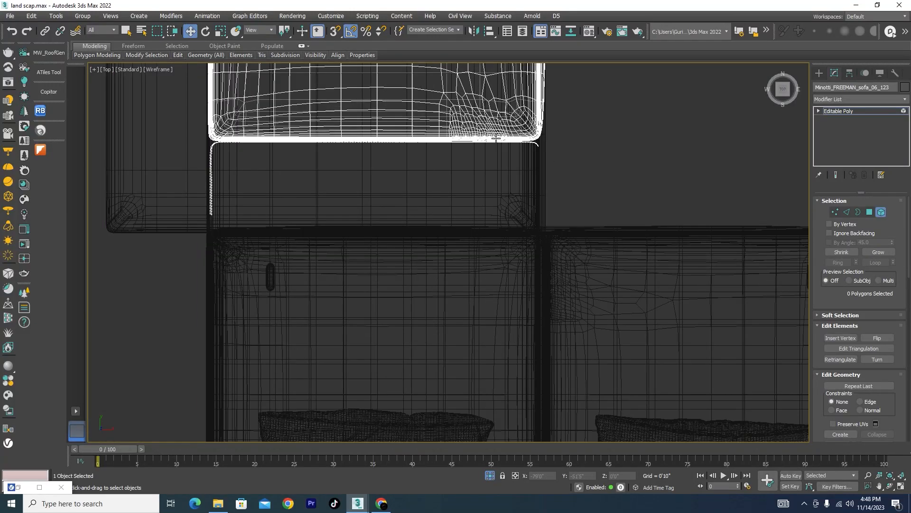
Select the leftover stitching elements in the gap, exclude the kept cushion's own stitching from the selection, and delete them.
scroll(617, 147, "down", 3)
left_click_drag(368, 203, 335, 215)
left_click_drag(300, 121, 303, 124, "alt")
scroll(305, 142, "up", 4)
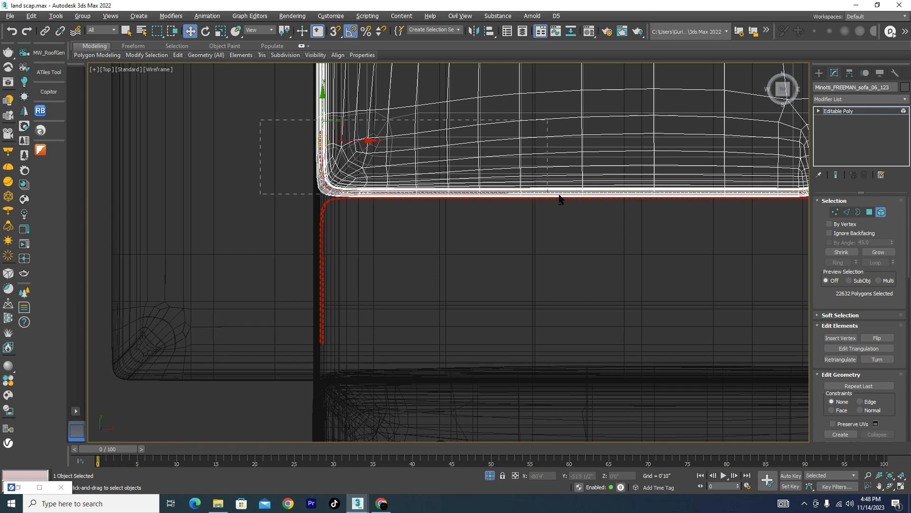
left_click_drag(681, 193, 681, 194, "alt")
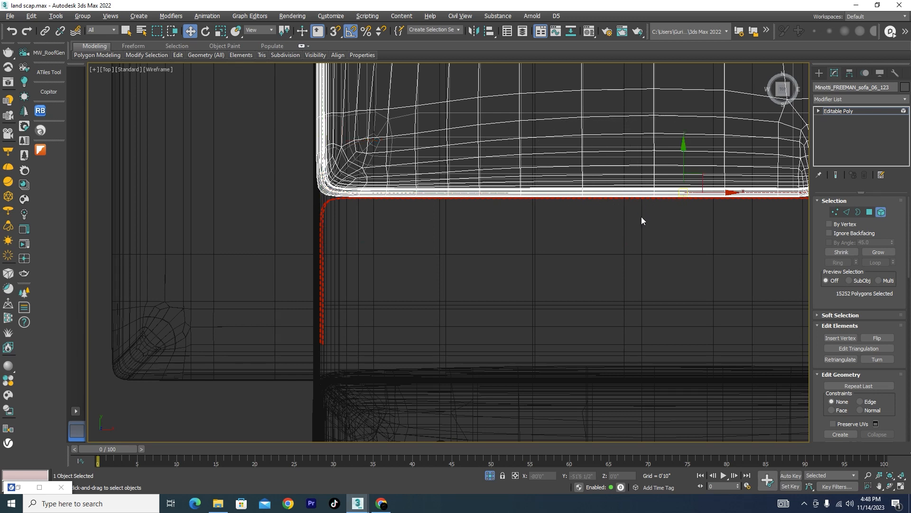
middle_click_drag(643, 219, 293, 273)
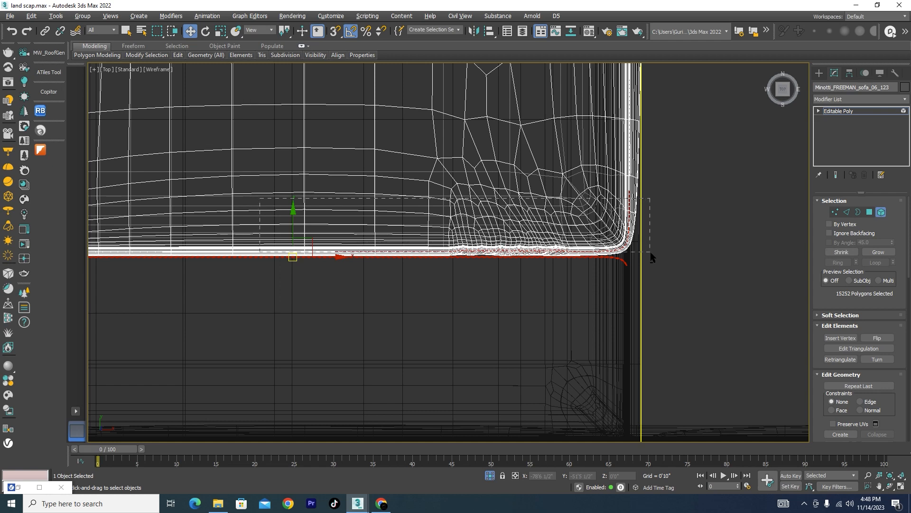
left_click_drag(650, 251, 650, 252, "alt")
scroll(651, 237, "down", 3)
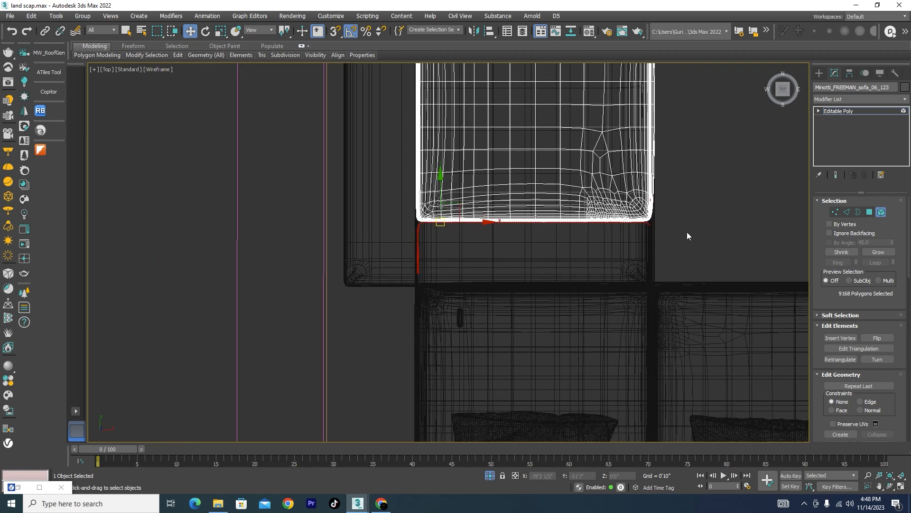
left_click(687, 236)
left_click(880, 215)
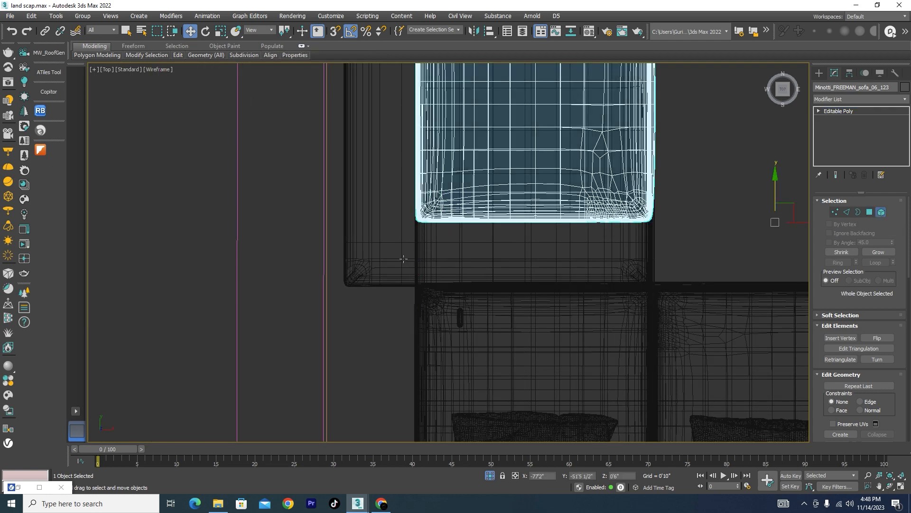
Show the seating area shaded in a 3D view and examine the cleaned-up seat row and both sofa corners.
scroll(553, 240, "down", 6)
middle_click_drag(553, 240, 447, 203, "alt")
left_click(488, 310)
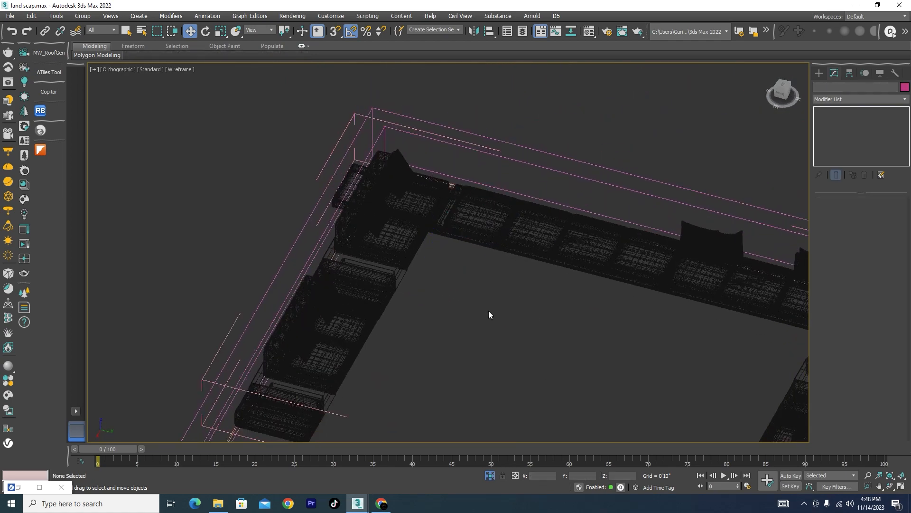
key("F3")
scroll(442, 226, "up", 5)
scroll(426, 240, "down", 5)
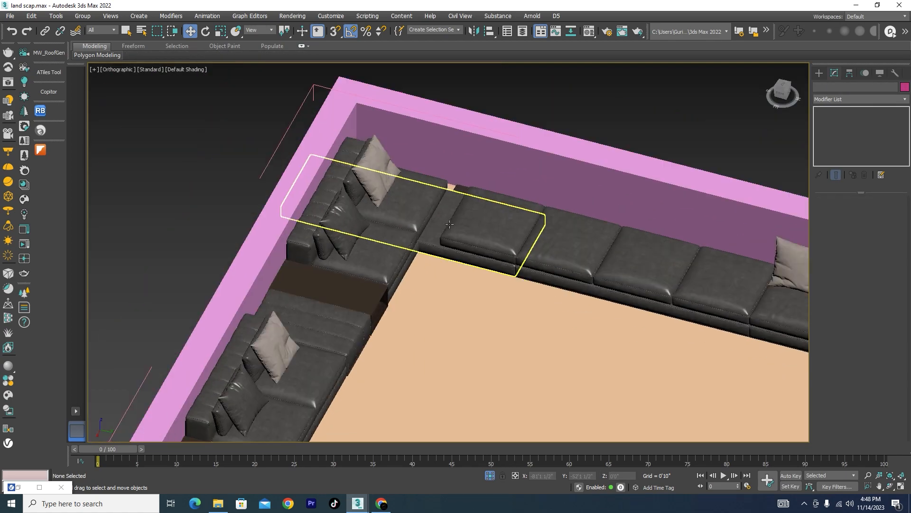
scroll(442, 227, "down", 2)
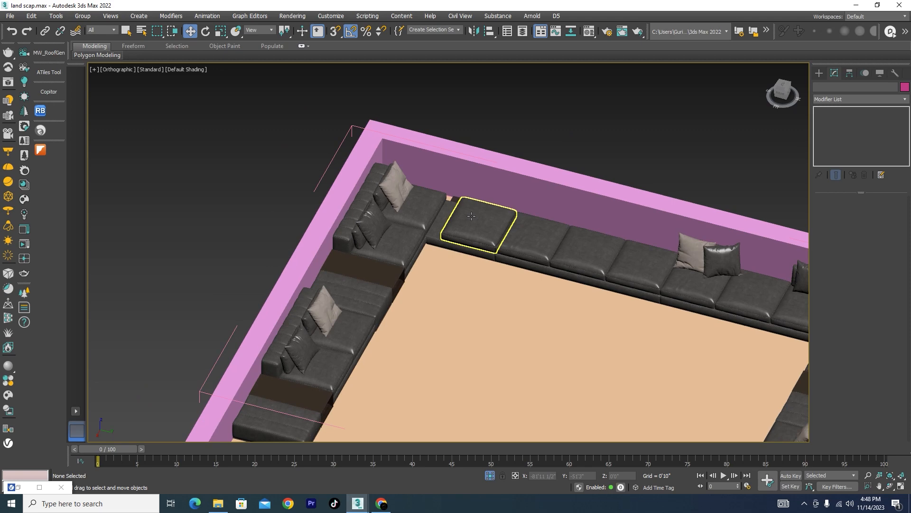
scroll(472, 216, "down", 4)
middle_click_drag(515, 281, 489, 285, "alt")
scroll(510, 281, "up", 8)
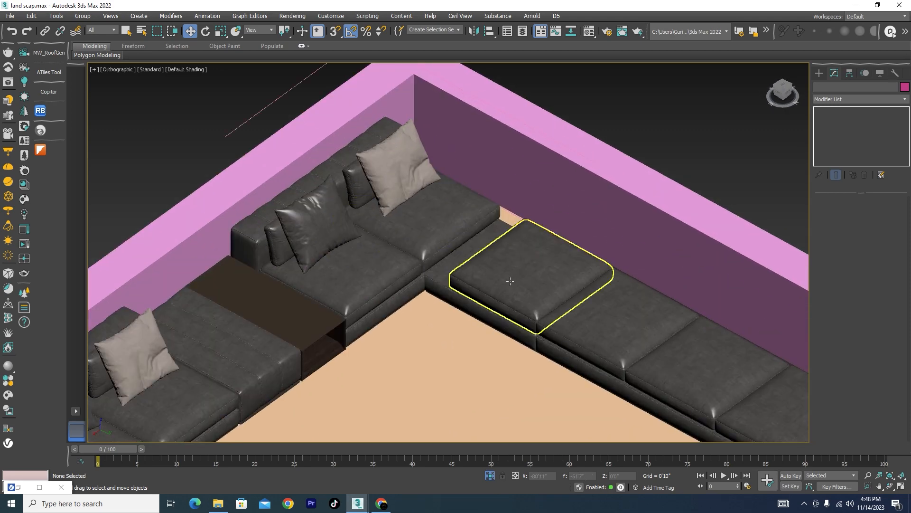
scroll(511, 281, "down", 6)
middle_click_drag(506, 330, 597, 353, "alt")
scroll(508, 327, "down", 4)
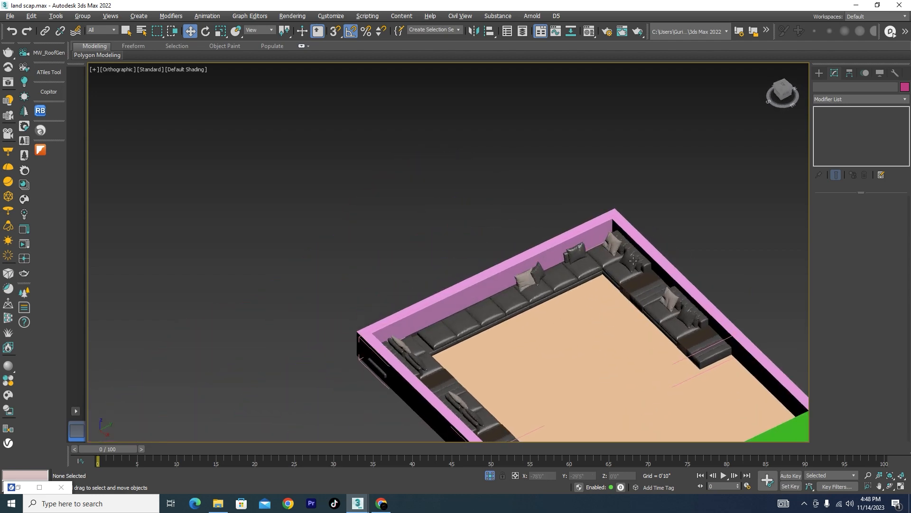
Make one independent copy of the corner sofa's tufted backrest, shifted along Y onto the long seat row.
scroll(633, 260, "up", 5)
left_click(648, 271)
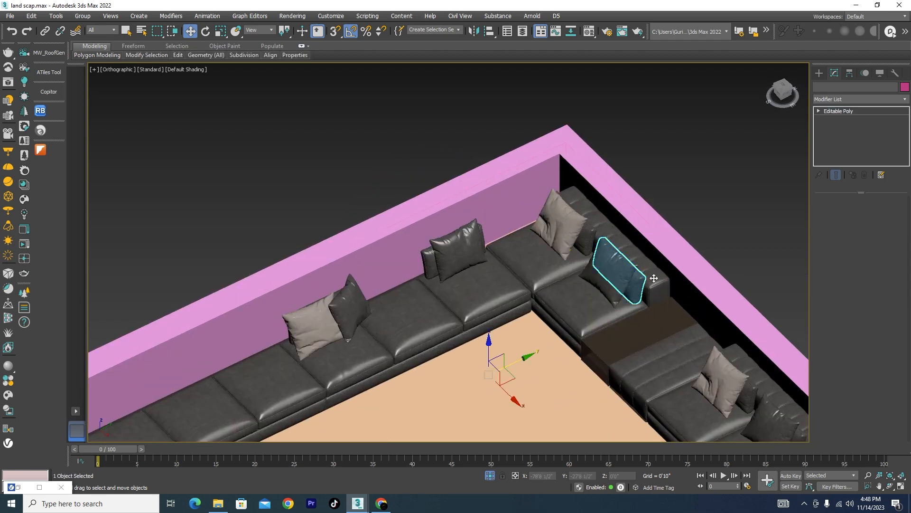
left_click(660, 285)
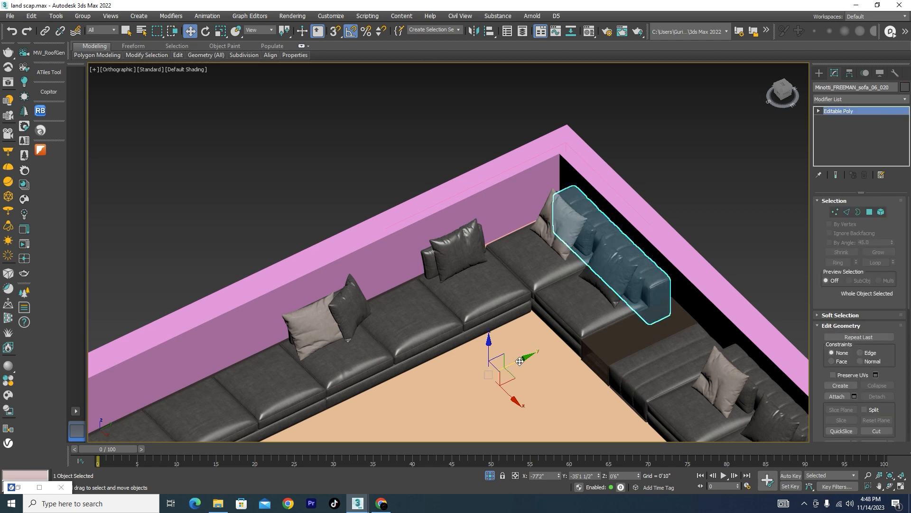
mouse_move(479, 366)
left_mouse_down("shift")
mouse_move(377, 400)
mouse_move(376, 412)
left_mouse_up("shift")
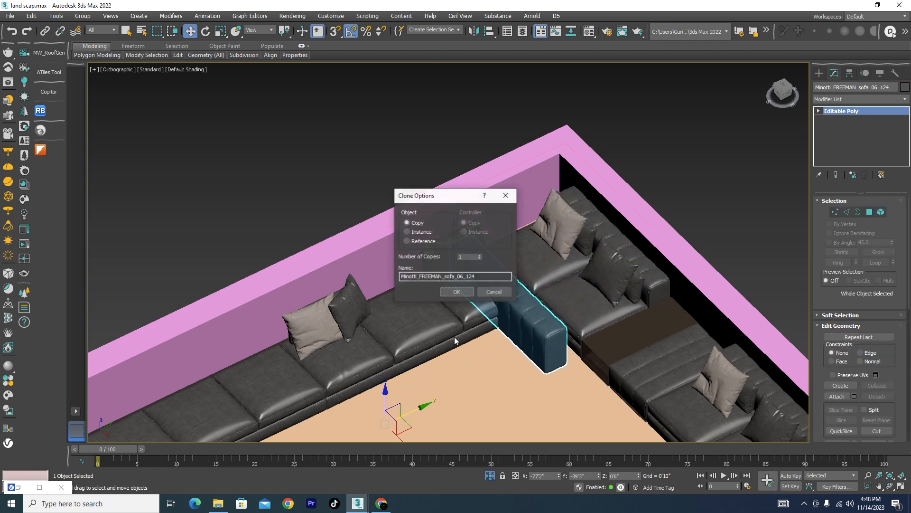
left_click(457, 292)
In the top view, rotate the copied backrest 90 degrees so it runs parallel to the long seat row.
key("t")
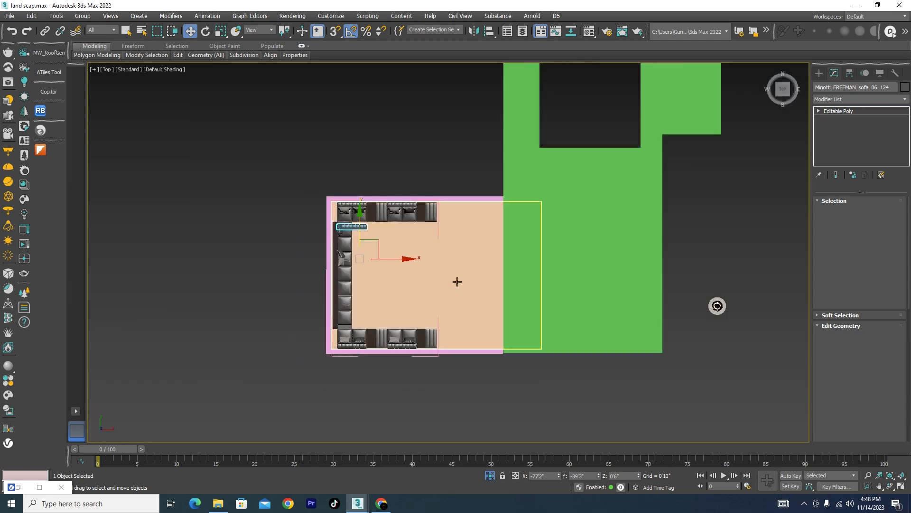
scroll(457, 281, "down", 2)
scroll(415, 249, "up", 8)
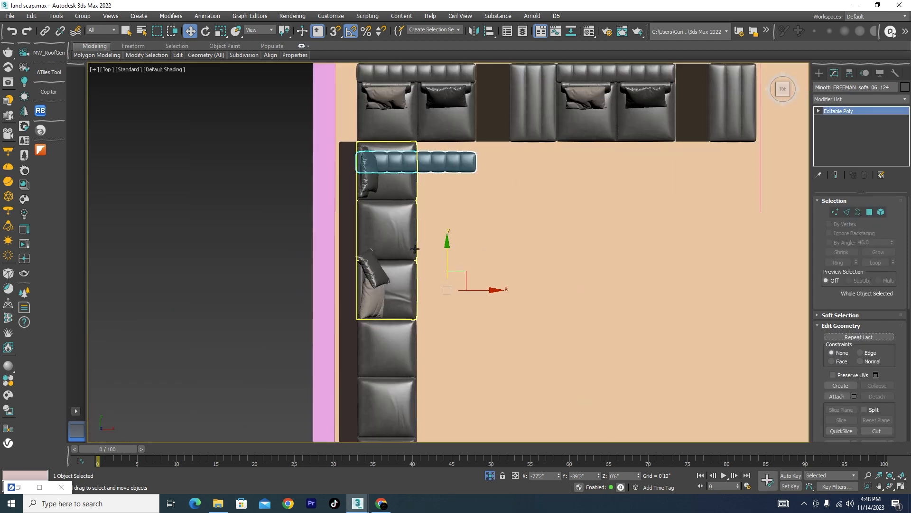
key("e")
mouse_move(466, 249)
left_mouse_down()
mouse_move(475, 271)
mouse_move(472, 255)
left_mouse_up()
key("w")
Center the rotated backrest's pivot on the object and leave pivot editing.
left_click(850, 74)
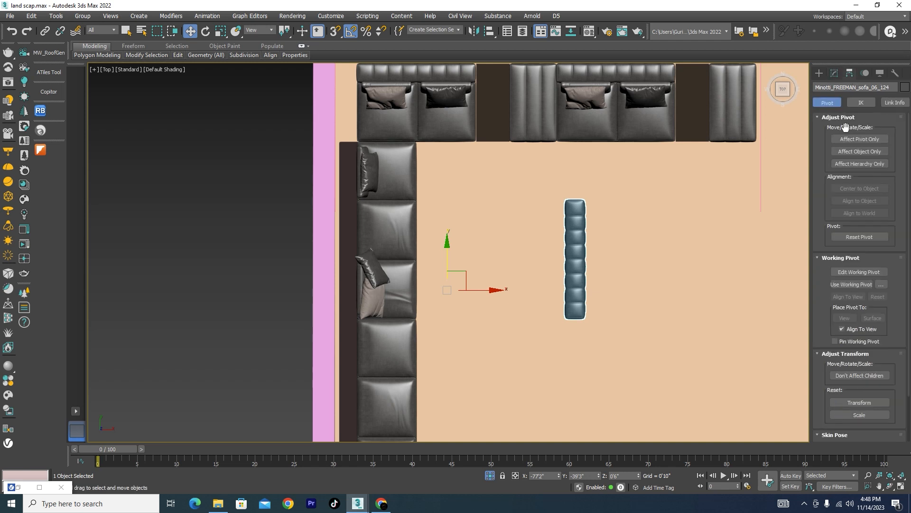
left_click(853, 188)
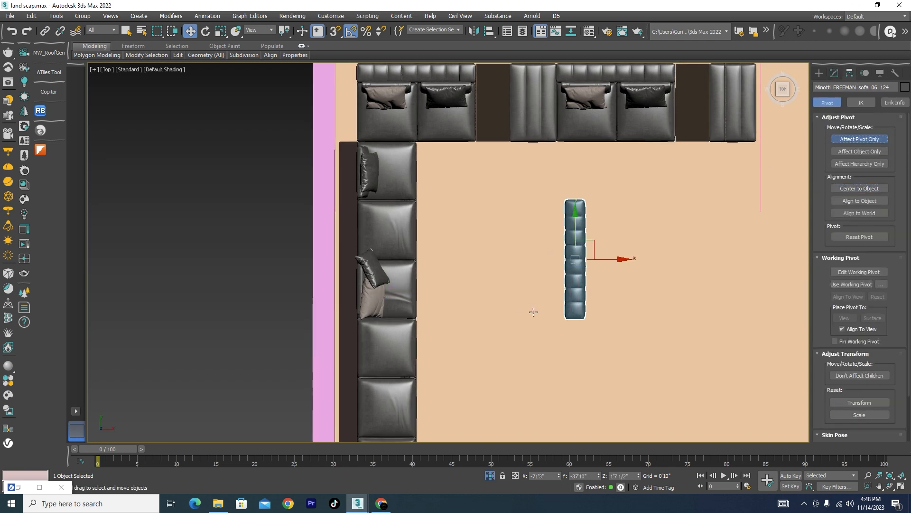
key("Insert")
Move the rotated backrest along X into the strip between the wall and the seat cushions.
left_click_drag(611, 261, 385, 254)
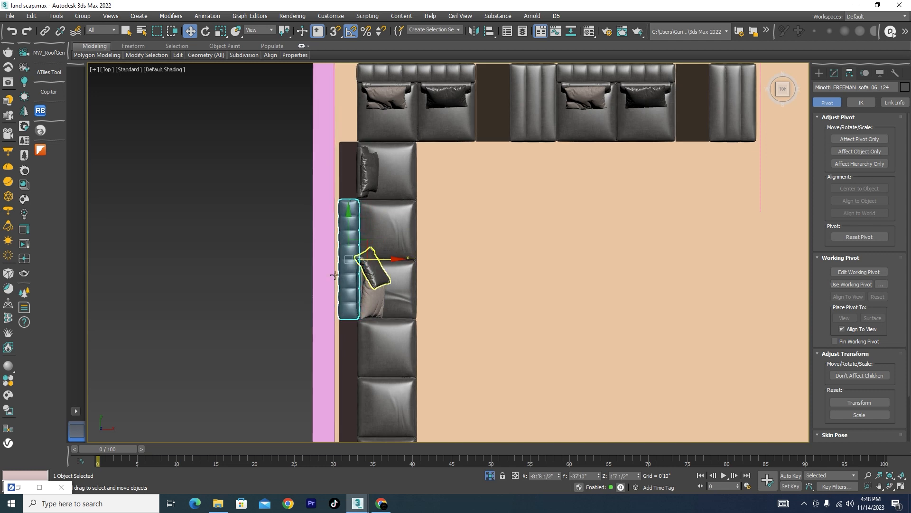
scroll(335, 275, "up", 5)
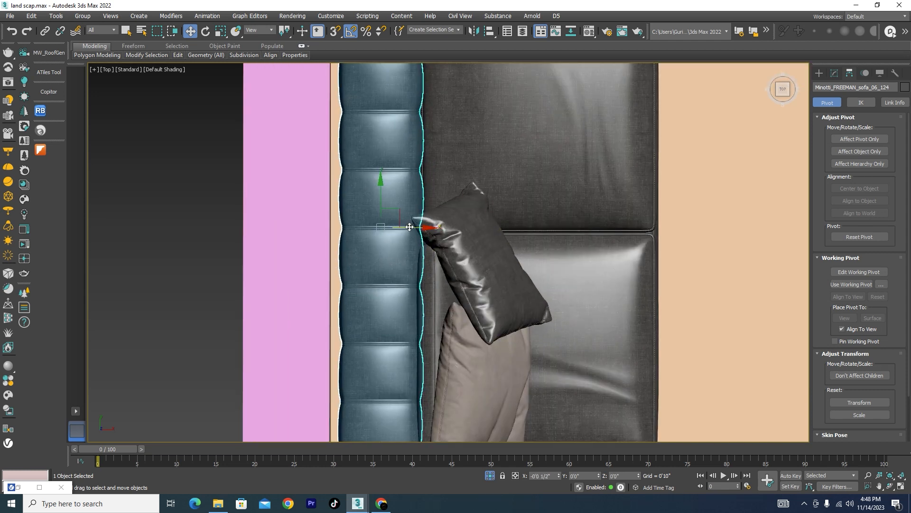
left_click_drag(410, 227, 406, 227)
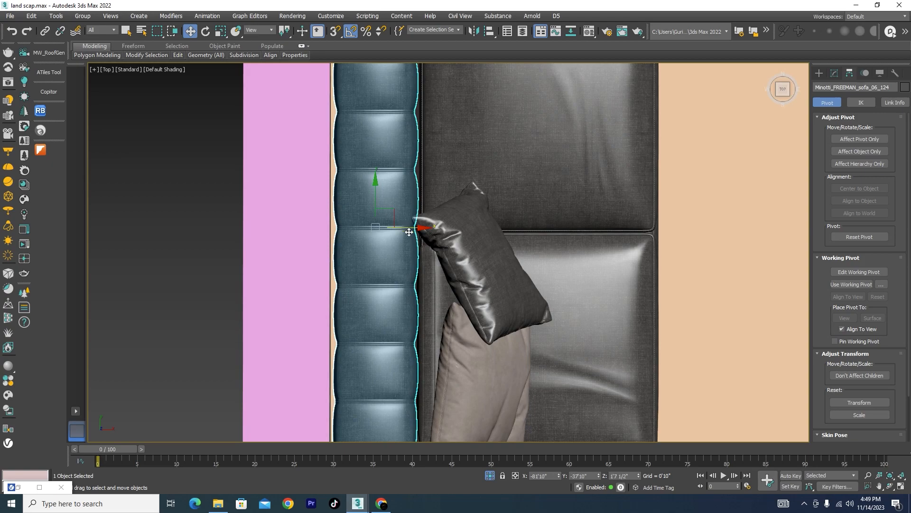
Make one copy of the wall backrest along the seat row and align it end to end with the first.
scroll(409, 232, "down", 8)
middle_click_drag(410, 232, 383, 249, "alt")
scroll(387, 253, "up", 6)
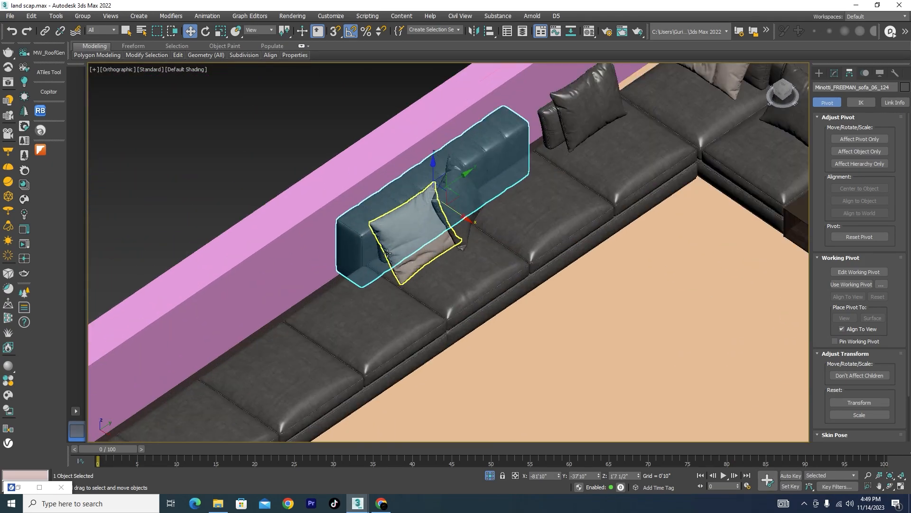
scroll(442, 222, "down", 3)
mouse_move(459, 204)
left_mouse_down()
mouse_move(520, 174)
mouse_move(405, 227)
left_mouse_up()
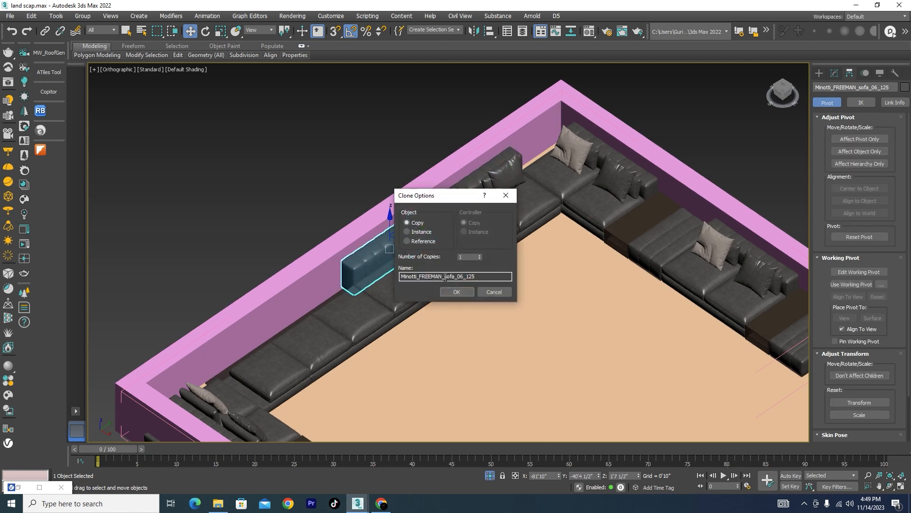
left_click(457, 292)
scroll(421, 240, "up", 5)
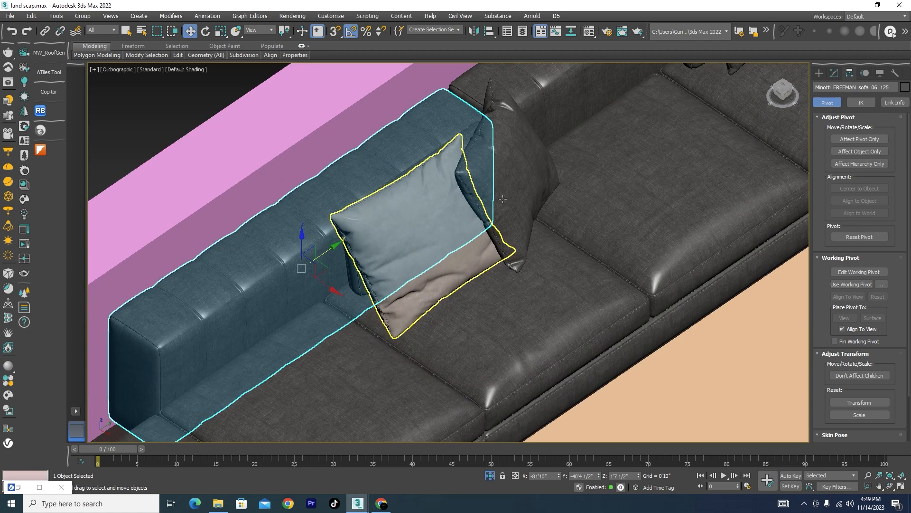
middle_click_drag(503, 199, 473, 221, "alt")
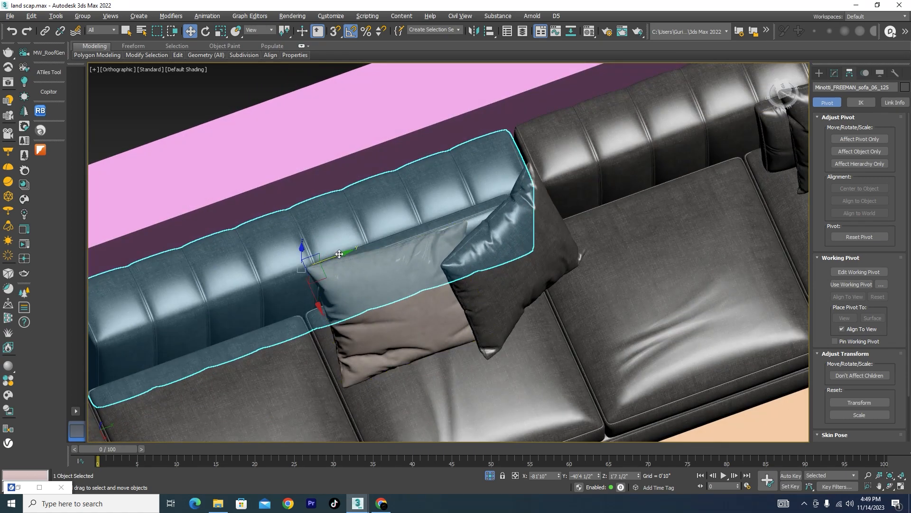
scroll(411, 275, "down", 5)
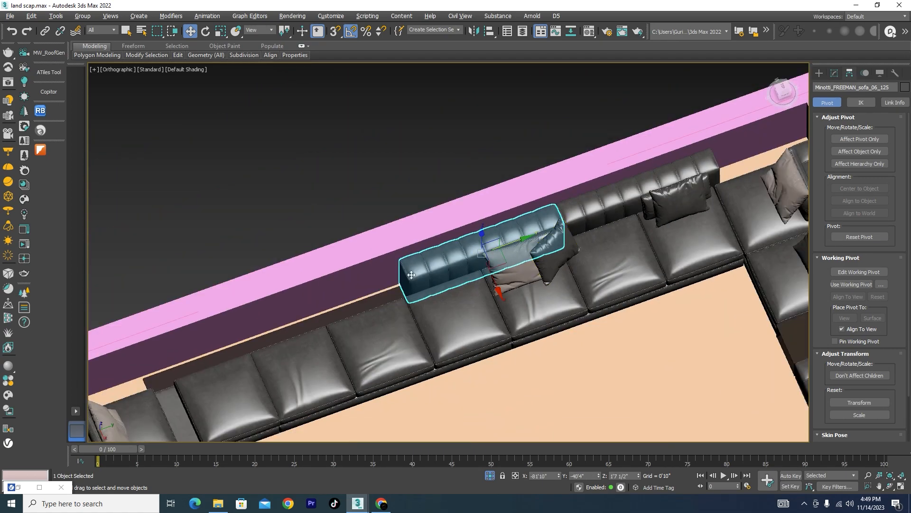
Copy the second backrest once more along the wall, continuing the row behind the next seat cushions.
scroll(411, 275, "up", 5)
middle_click_drag(553, 234, 371, 309)
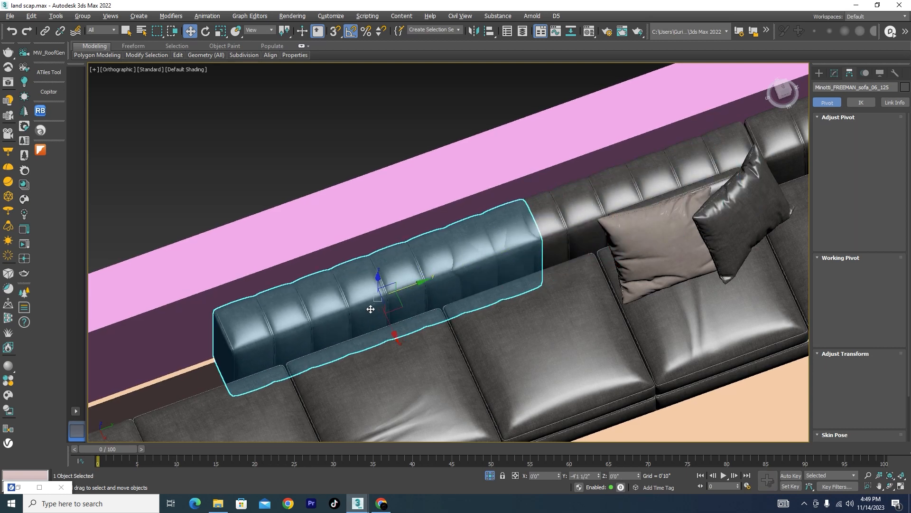
mouse_move(371, 309)
left_mouse_down("shift")
mouse_move(304, 330)
mouse_move(318, 335)
left_mouse_up("shift")
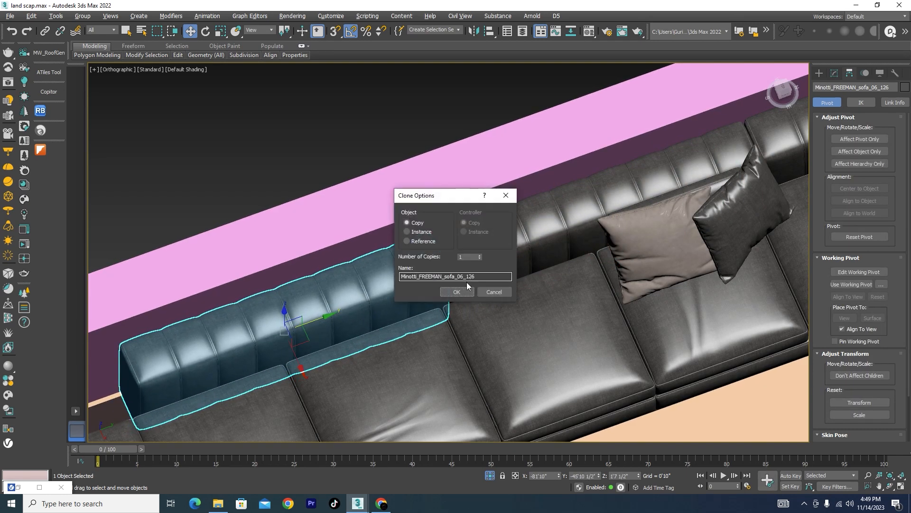
left_click(458, 293)
Add a final backrest copy that extends the row along the wall to the far corner sofa.
scroll(633, 112, "down", 7)
scroll(447, 207, "up", 5)
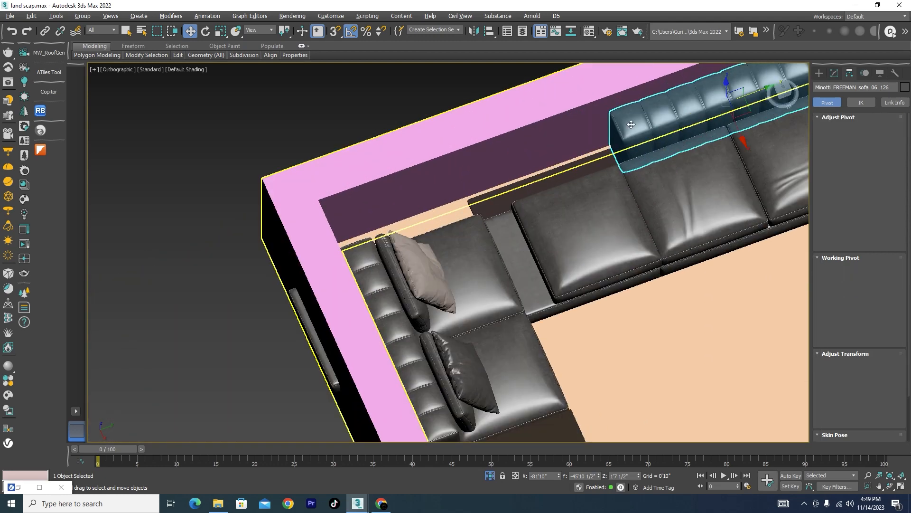
mouse_move(751, 89)
left_mouse_down()
mouse_move(515, 163)
mouse_move(530, 162)
left_mouse_up()
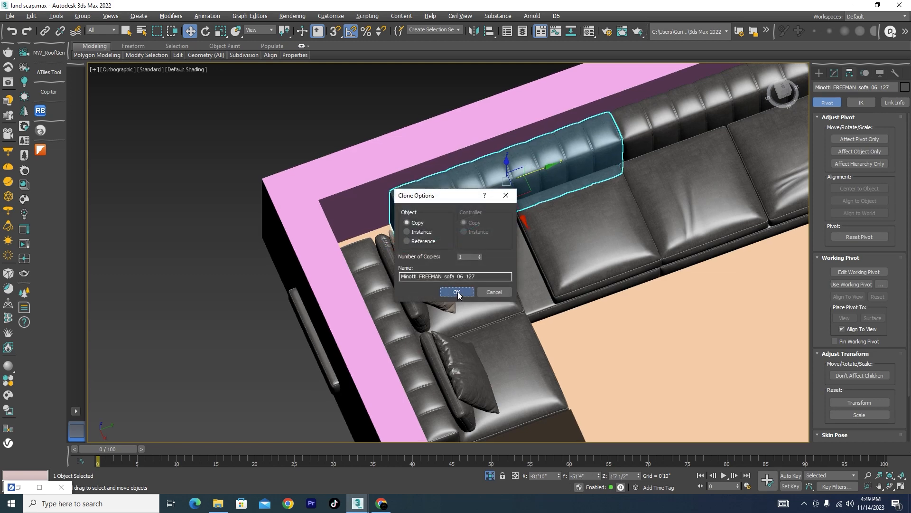
left_click(457, 293)
Inspect the wall's outer face behind the far corner sofa and select the seat object poking through it.
scroll(440, 231, "down", 3)
scroll(439, 232, "down", 3)
middle_click_drag(531, 271, 428, 220, "alt")
scroll(428, 220, "up", 6)
scroll(433, 219, "down", 3)
middle_click_drag(474, 287, 512, 292, "alt")
scroll(413, 308, "up", 5)
left_click(411, 311)
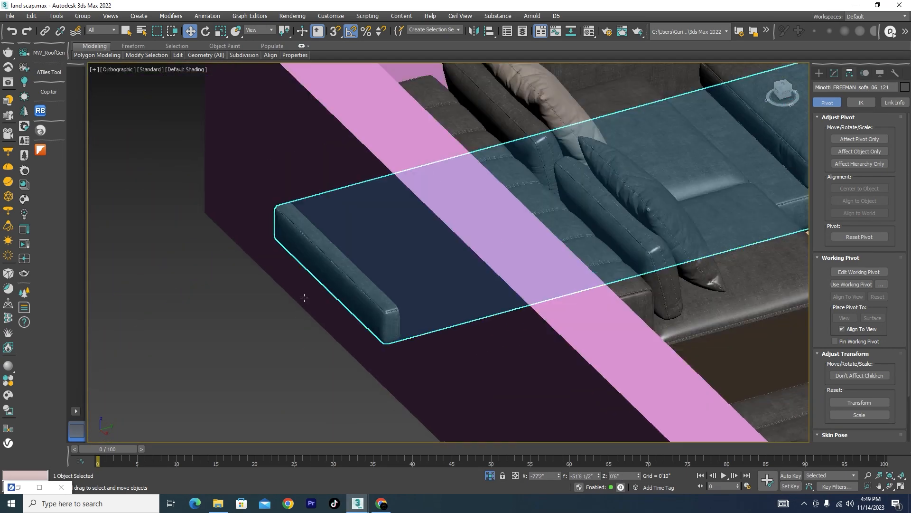
Add a Slice modifier to the protruding seat object and activate its slice plane.
scroll(596, 283, "down", 2)
middle_click_drag(597, 283, 748, 215, "alt")
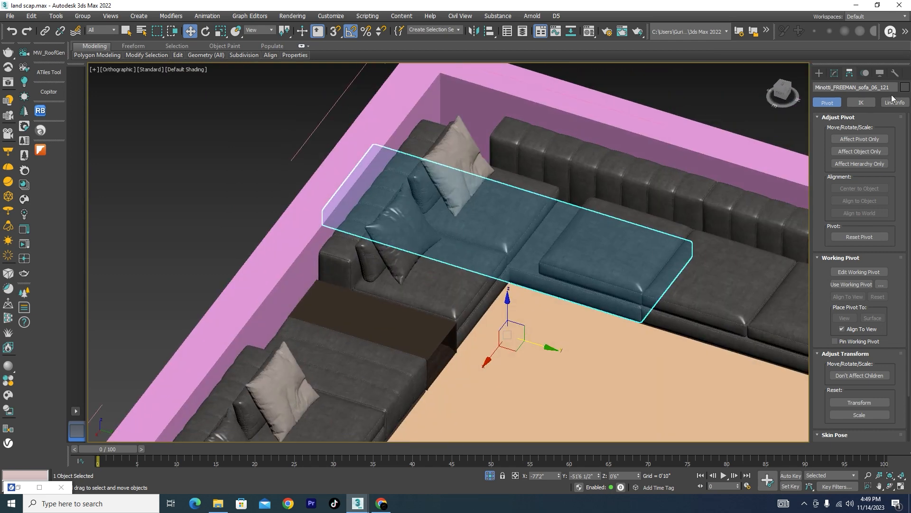
left_click(836, 74)
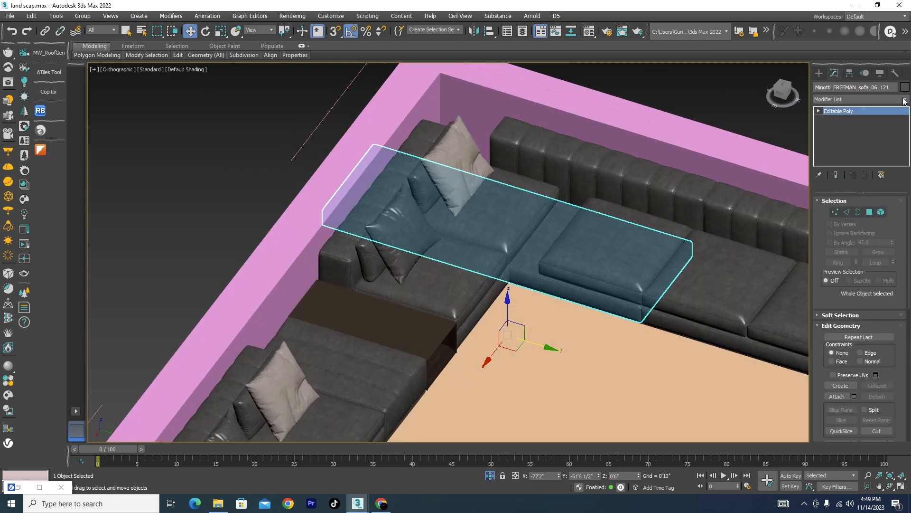
left_click(904, 99)
key("l")
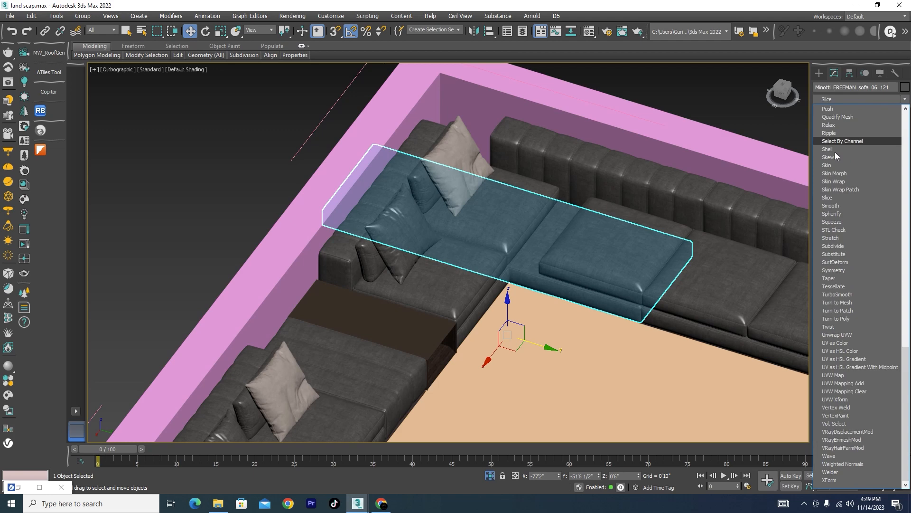
left_click(829, 198)
left_click(848, 119)
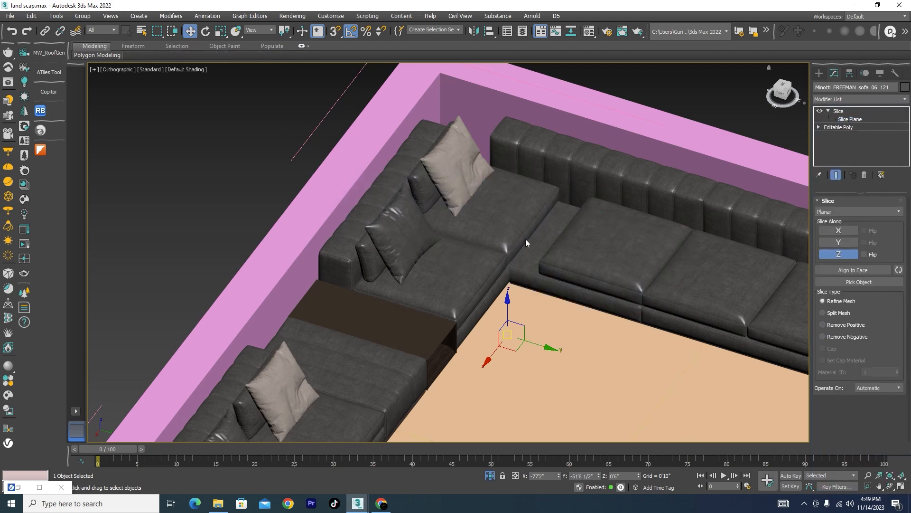
In wireframe, rotate the slice plane 90 degrees about X to stand upright and set the slice type to Remove Positive.
scroll(525, 238, "down", 8)
scroll(550, 281, "up", 8)
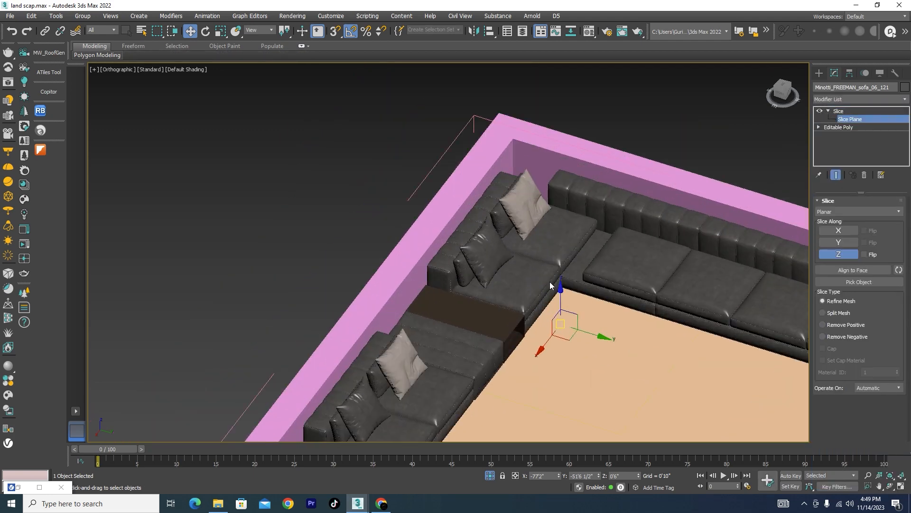
key("F3")
key("e")
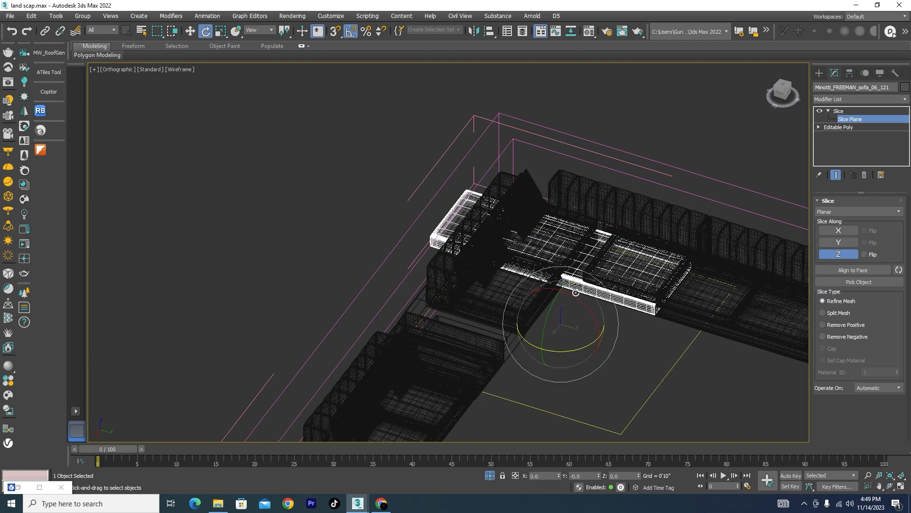
left_click_drag(581, 300, 584, 302)
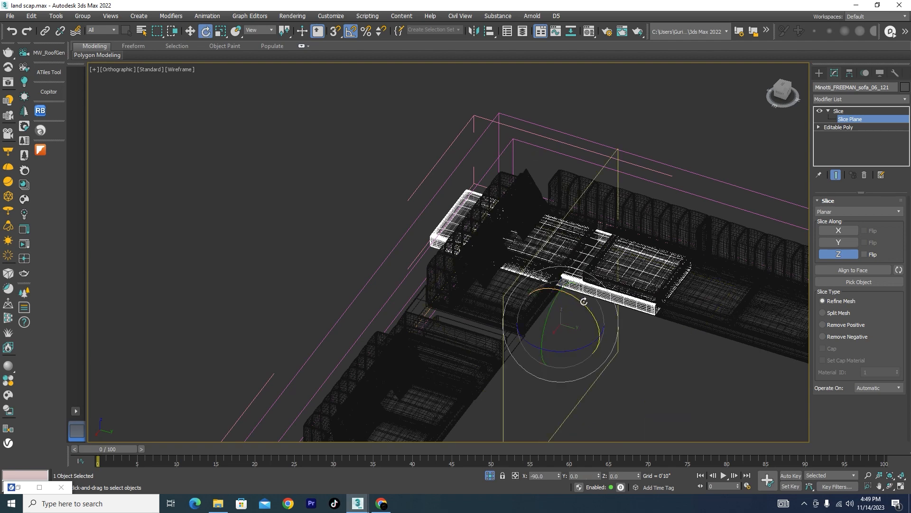
left_click(823, 325)
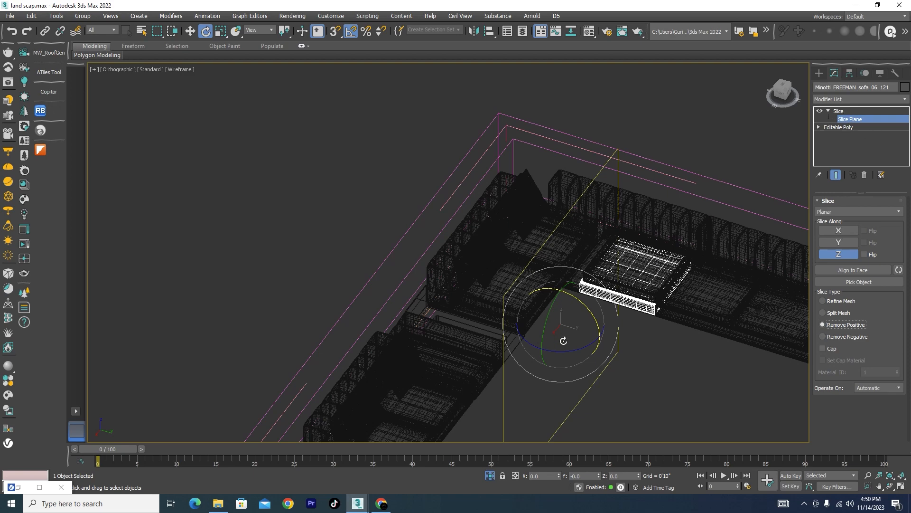
Move the slice plane along Y so the trimmed seat base reaches the neighbouring corner sofa, and leave slice plane editing.
scroll(564, 340, "up", 2)
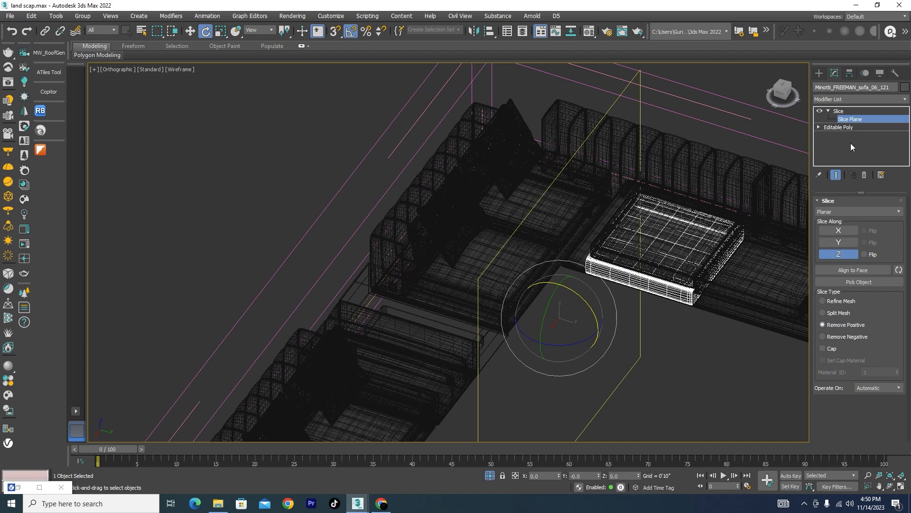
left_click(839, 110)
left_click(850, 119)
key("w")
key("F3")
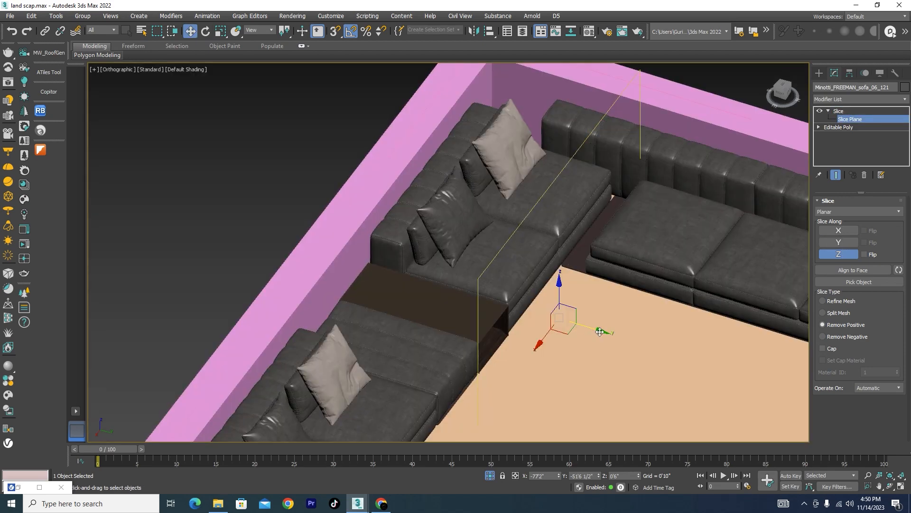
left_click_drag(600, 331, 569, 315)
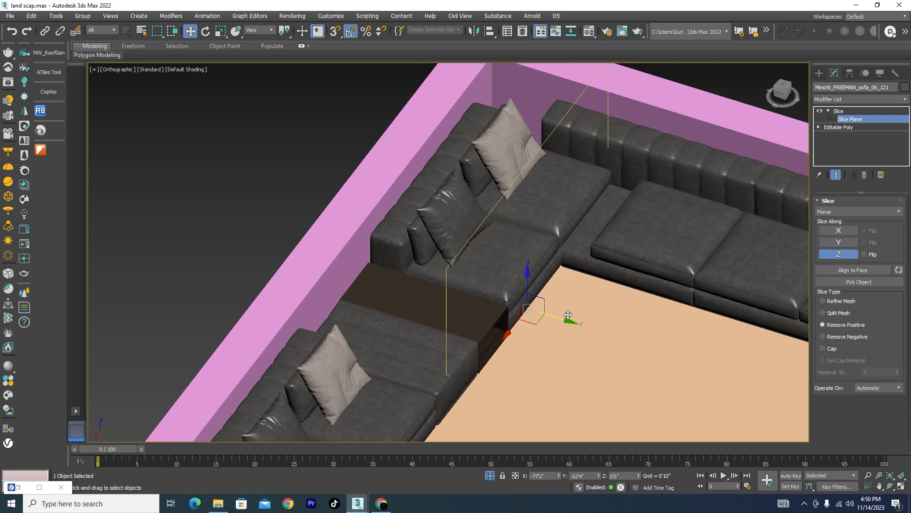
scroll(572, 282, "up", 5)
scroll(550, 192, "down", 2)
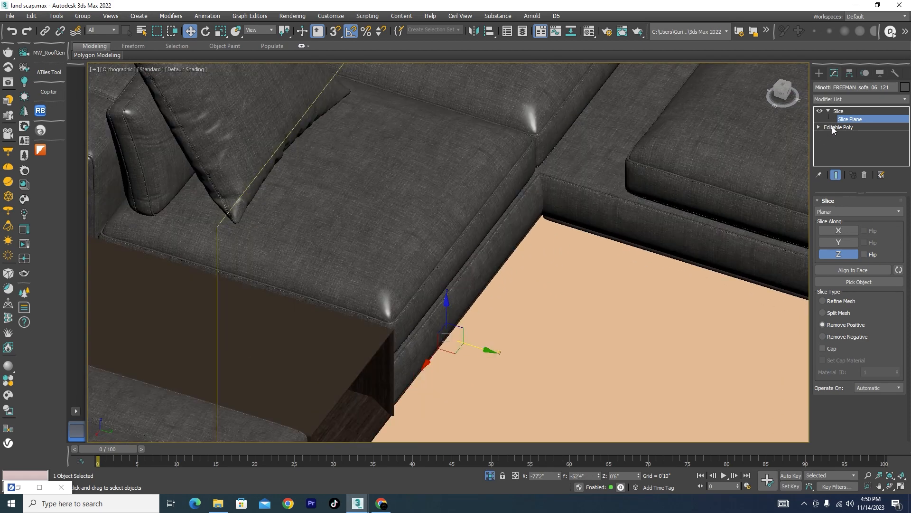
left_click(855, 121)
scroll(541, 241, "down", 5)
left_click(573, 358)
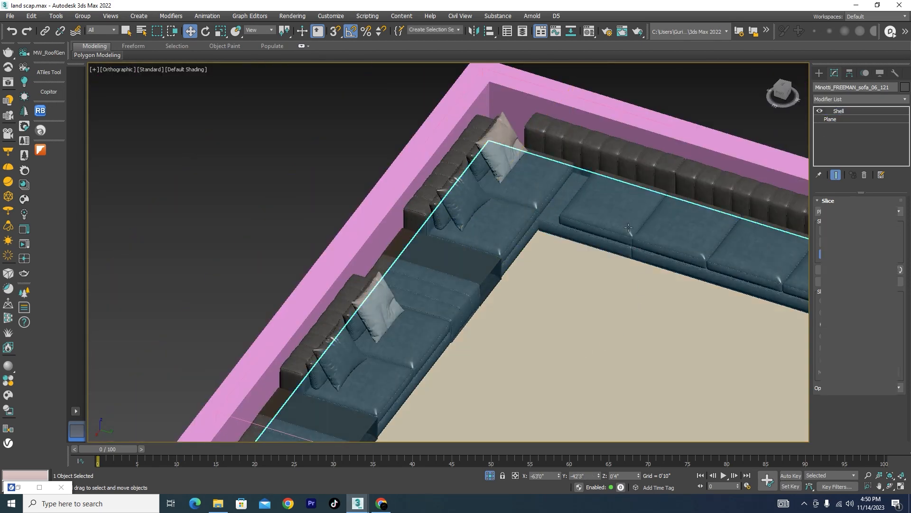
scroll(595, 208, "up", 5)
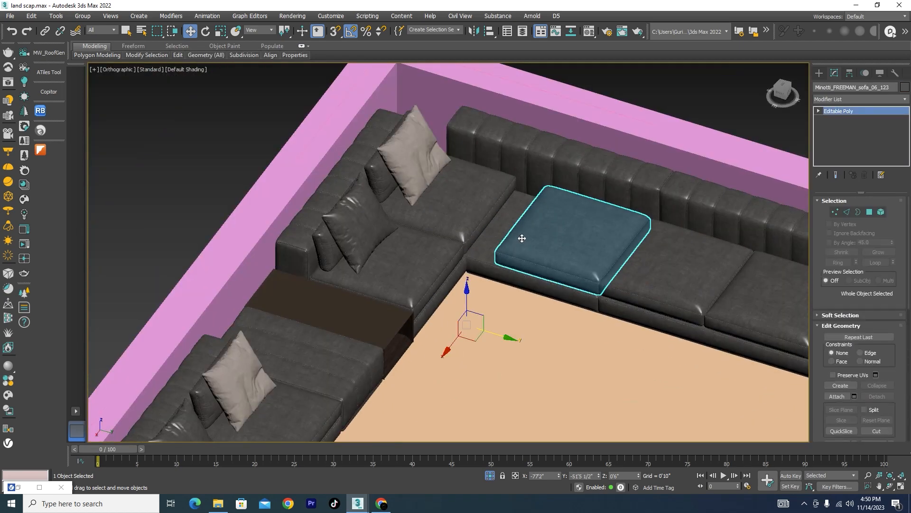
Copy the beige and dark cushion pair twice along the long sofa row, ending at the seat beside the corner.
scroll(491, 236, "down", 4)
middle_click_drag(558, 281, 594, 277, "alt")
scroll(656, 218, "up", 5)
left_click(702, 231)
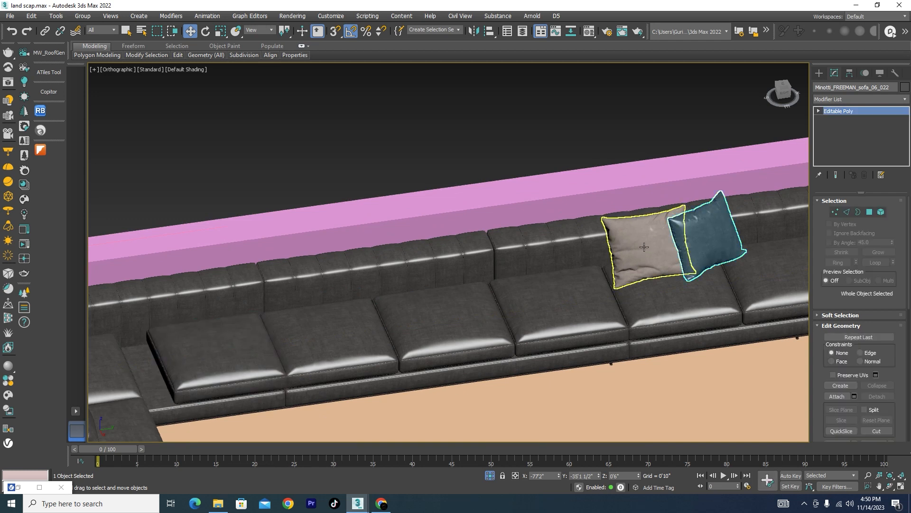
left_click(644, 247, "ctrl")
mouse_move(609, 244)
left_mouse_down("shift")
mouse_move(470, 248)
mouse_move(342, 276)
mouse_move(259, 279)
left_mouse_up("shift")
left_click(457, 292)
left_click(449, 290)
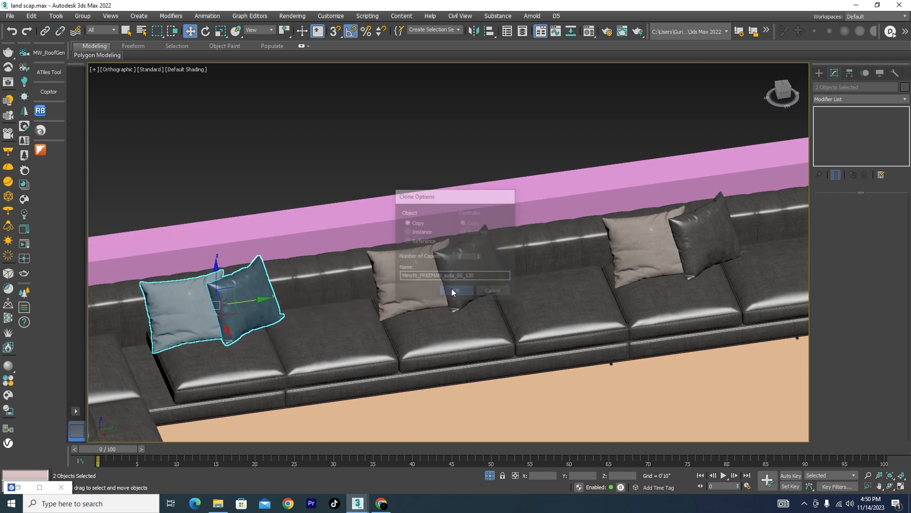
In the top view, select the whole side sofa at the corner and move it along Y away from its wall, against the long row.
scroll(425, 271, "down", 6)
middle_click_drag(425, 271, 391, 275, "alt")
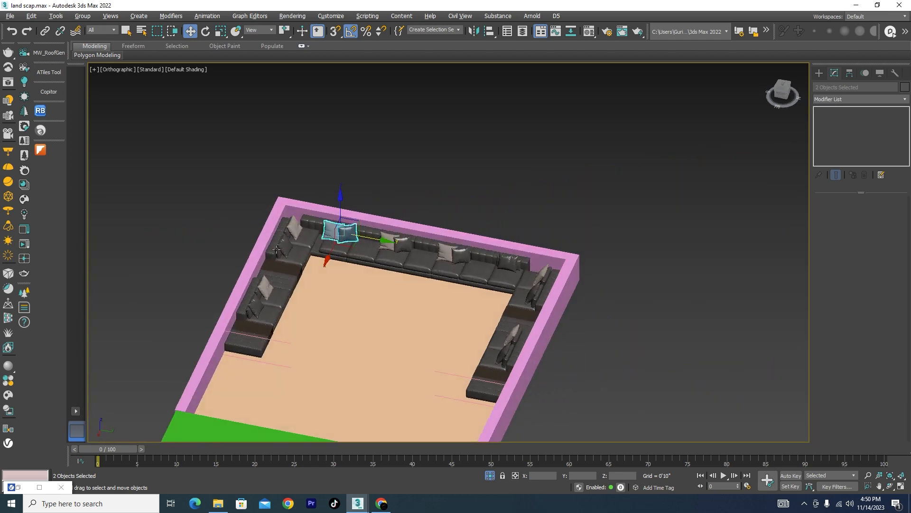
scroll(302, 247, "up", 4)
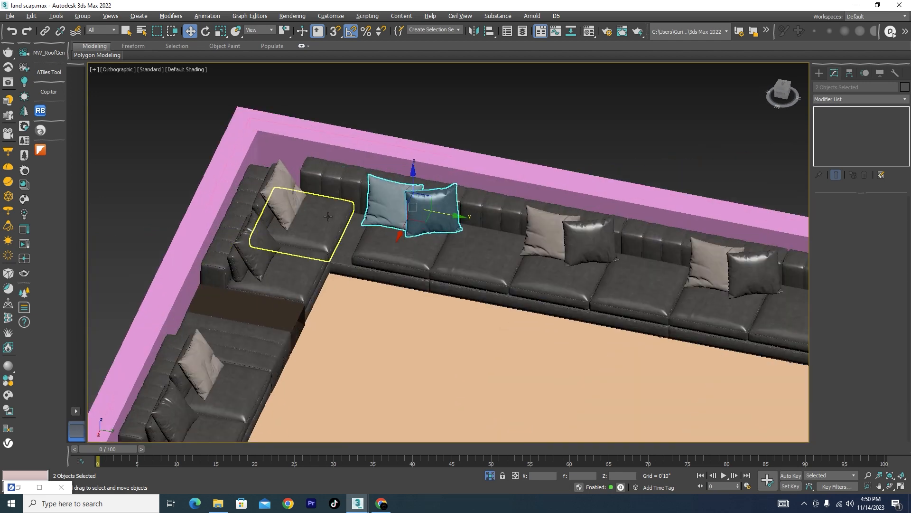
left_click(302, 256)
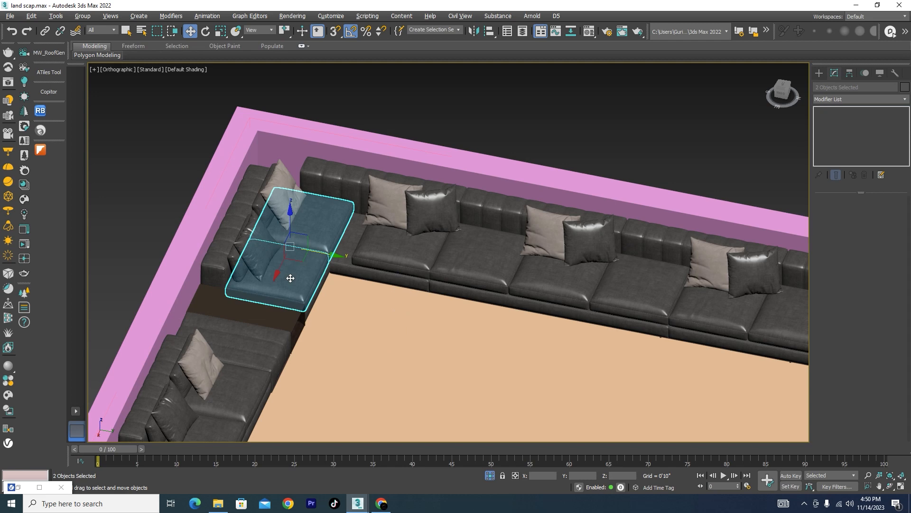
key("t")
key("F3")
scroll(289, 277, "down", 3)
scroll(496, 277, "up", 3)
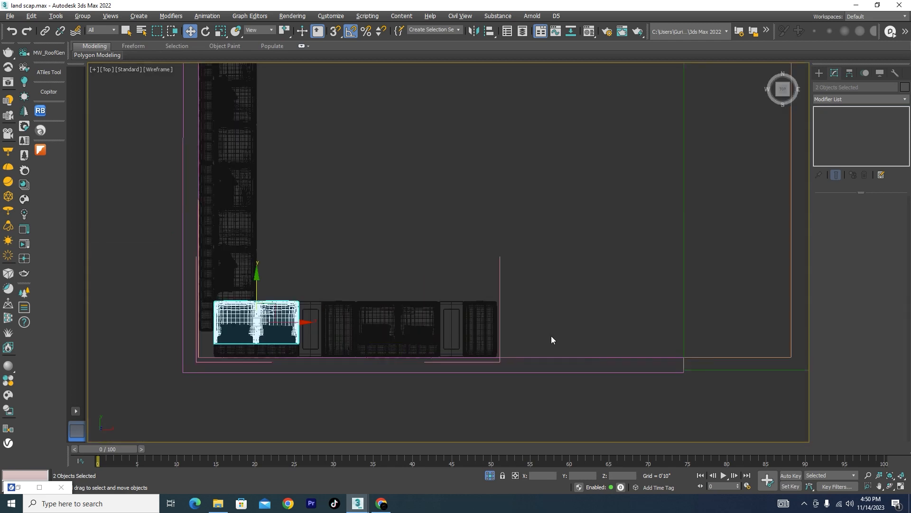
left_click_drag(221, 347, 221, 347)
key("z")
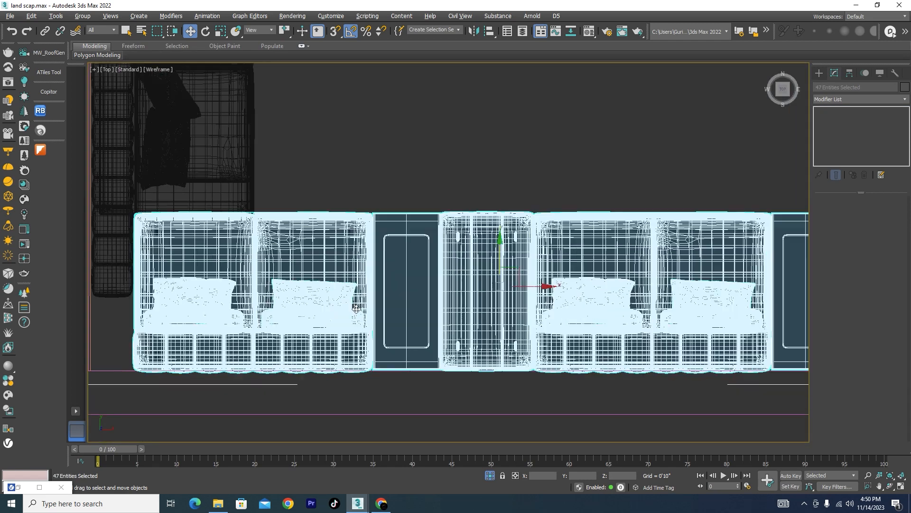
key("F3")
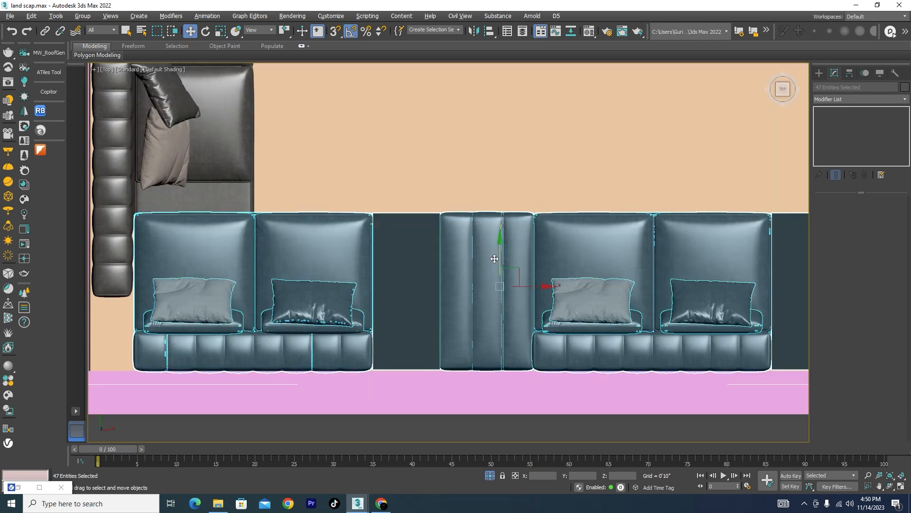
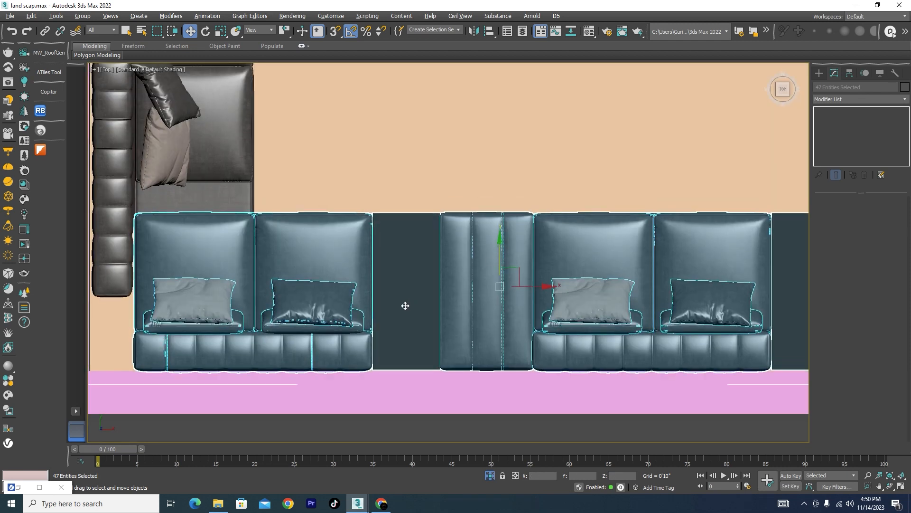
scroll(482, 284, "down", 5)
scroll(452, 264, "up", 4)
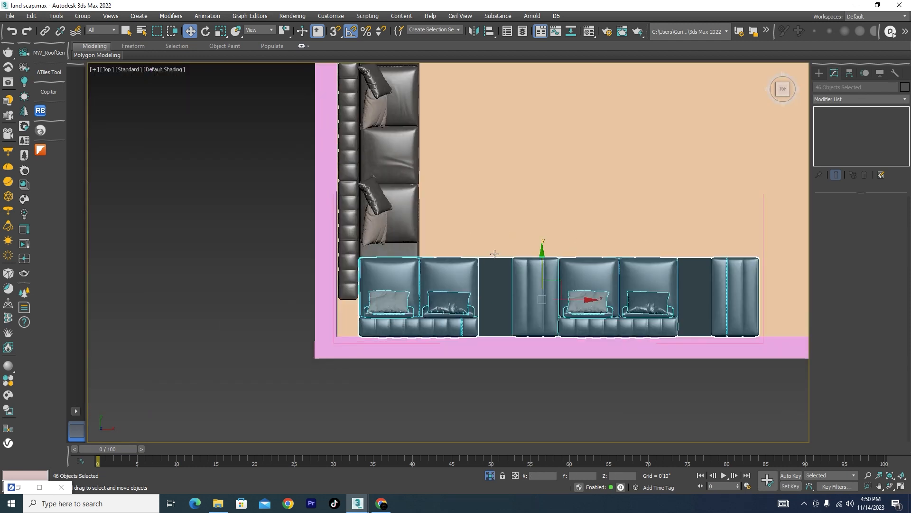
left_click_drag(549, 277, 550, 254)
Fine-tune the side sofa's Y position so its front edge lines up with the end of the long row.
scroll(370, 248, "up", 5)
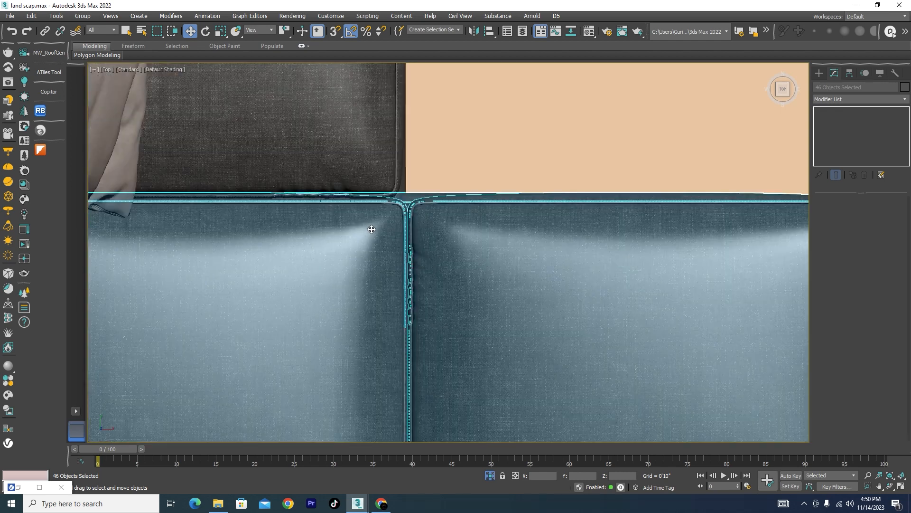
scroll(375, 230, "down", 4)
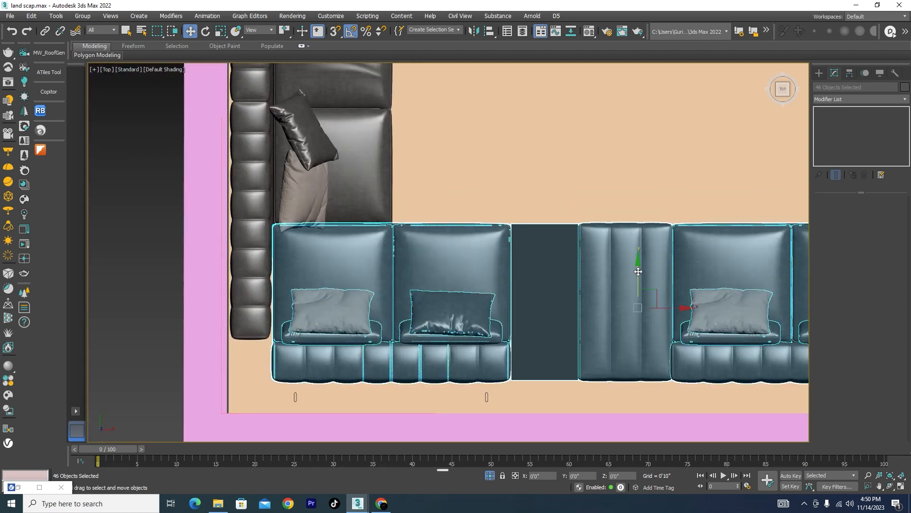
left_click_drag(638, 271, 641, 274)
scroll(267, 334, "up", 2)
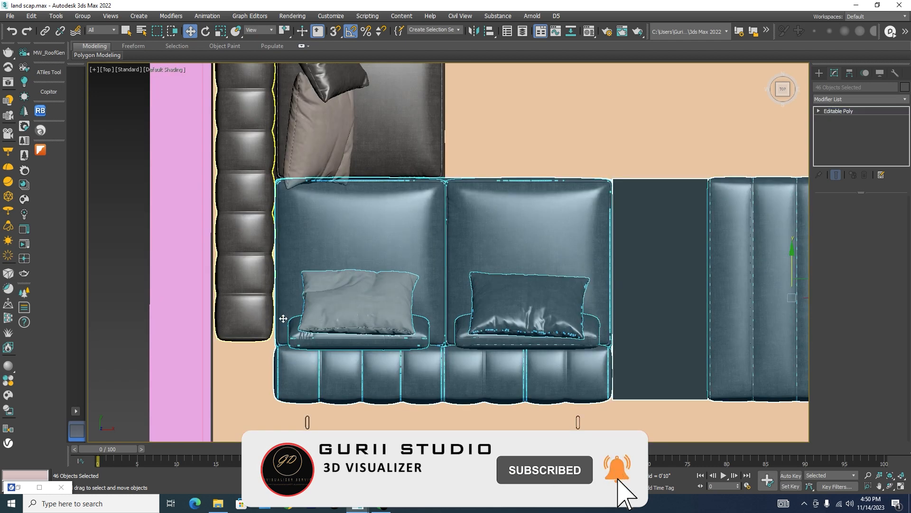
Select the backrest at the end of the long row and nudge it slightly along X.
left_click(269, 324)
scroll(338, 308, "down", 5)
scroll(299, 265, "up", 5)
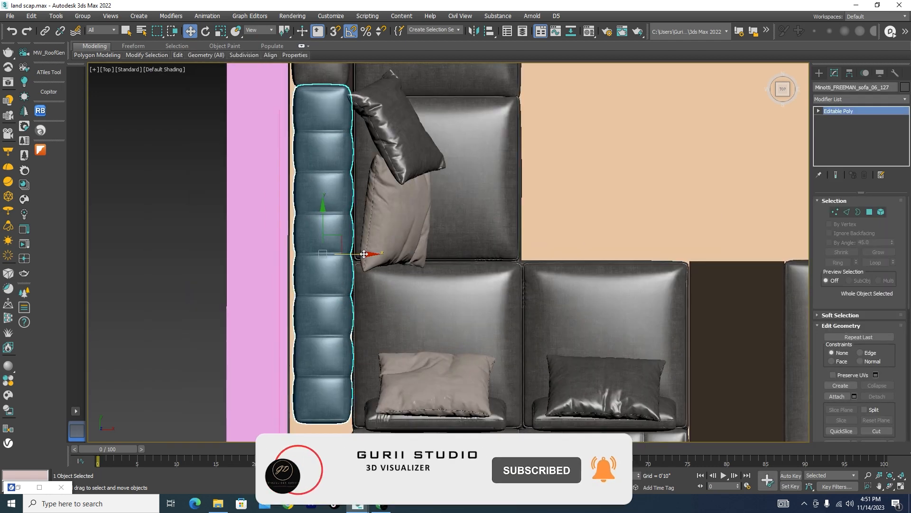
scroll(360, 274, "down", 2)
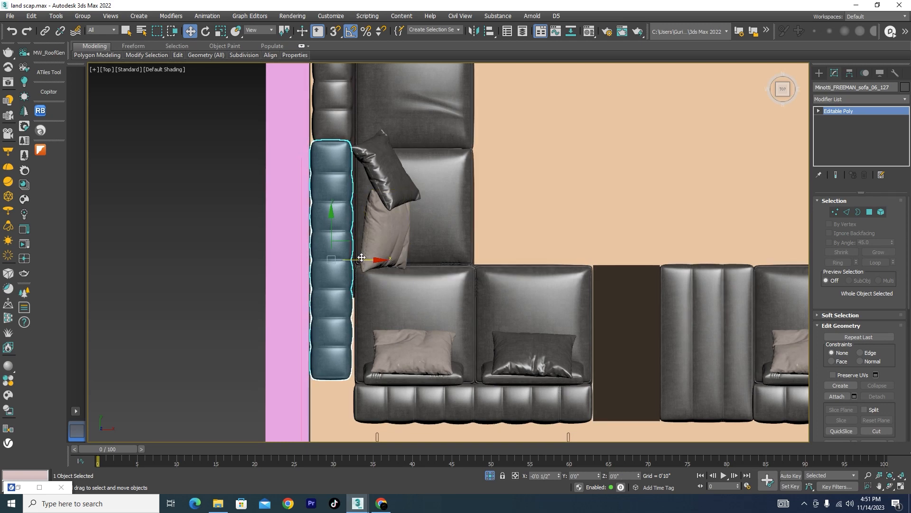
Examine the opposite corner, comparing the long row's backrests and stitching with the side sofa's backrest.
scroll(469, 258, "down", 5)
middle_click_drag(470, 261, 554, 397, "alt")
scroll(440, 319, "down", 5)
middle_click_drag(454, 356, 506, 353, "alt")
scroll(565, 331, "up", 6)
scroll(591, 297, "up", 8)
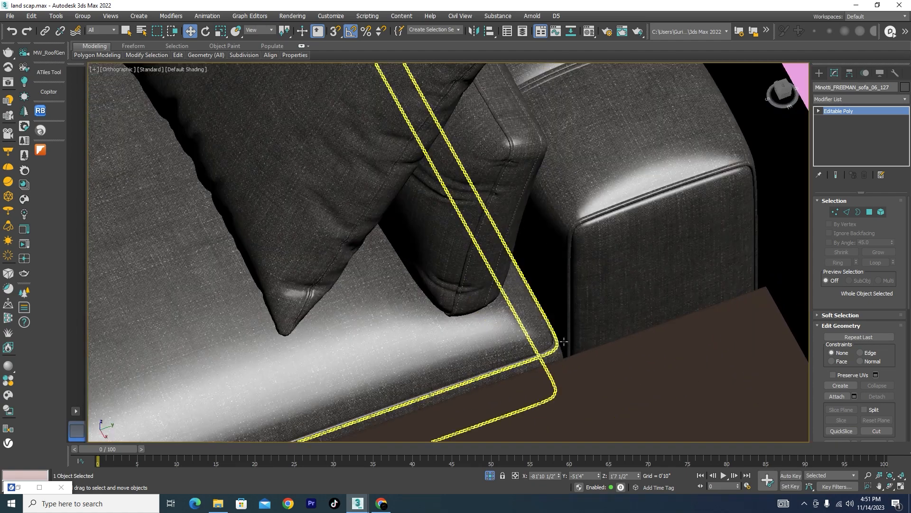
scroll(612, 347, "down", 7)
scroll(612, 346, "down", 6)
scroll(598, 313, "up", 10)
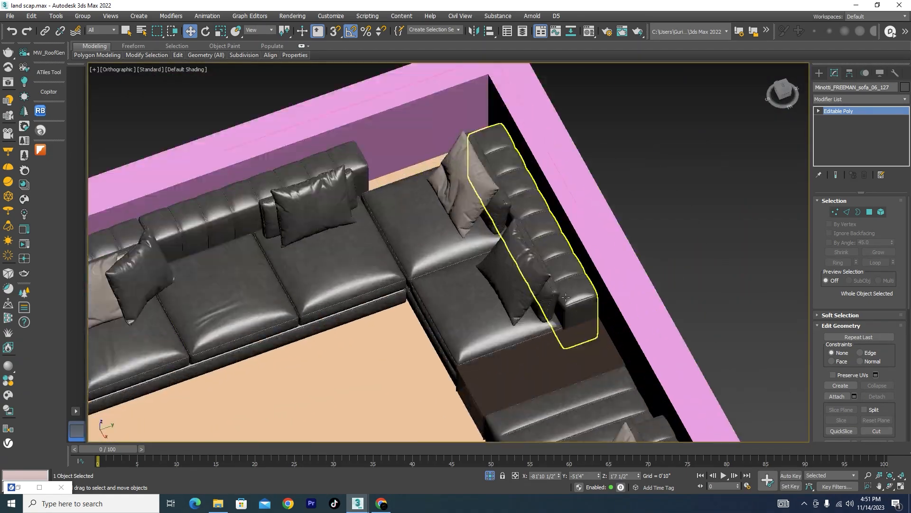
scroll(591, 289, "down", 3)
scroll(295, 178, "up", 6)
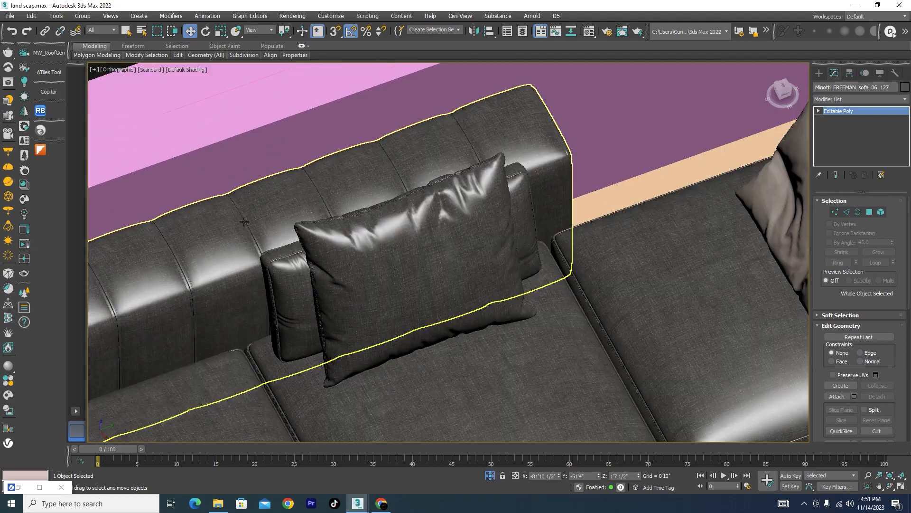
scroll(477, 217, "down", 5)
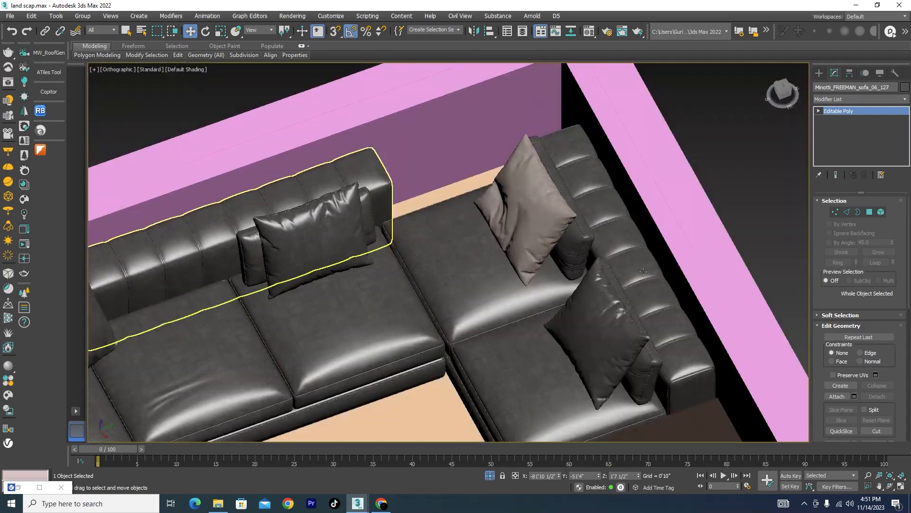
scroll(632, 256, "up", 6)
scroll(560, 191, "up", 3)
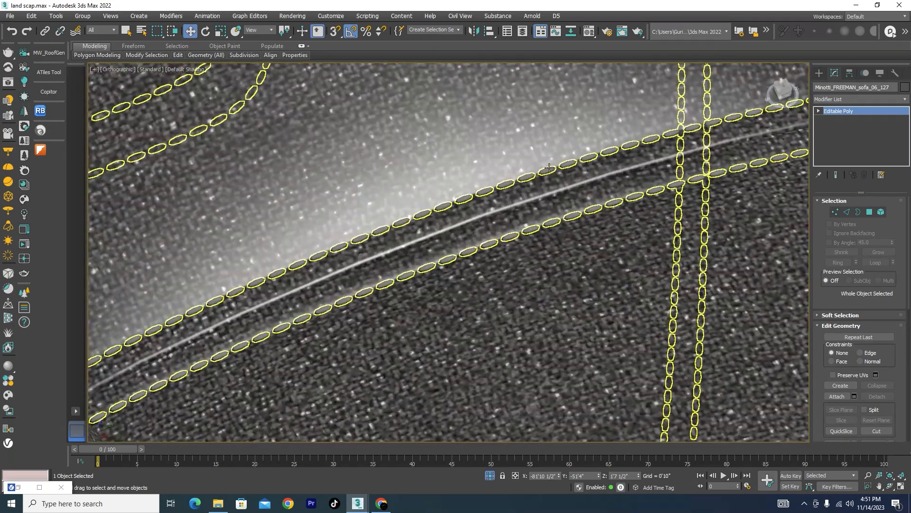
scroll(586, 248, "down", 8)
scroll(586, 247, "down", 6)
scroll(460, 230, "up", 3)
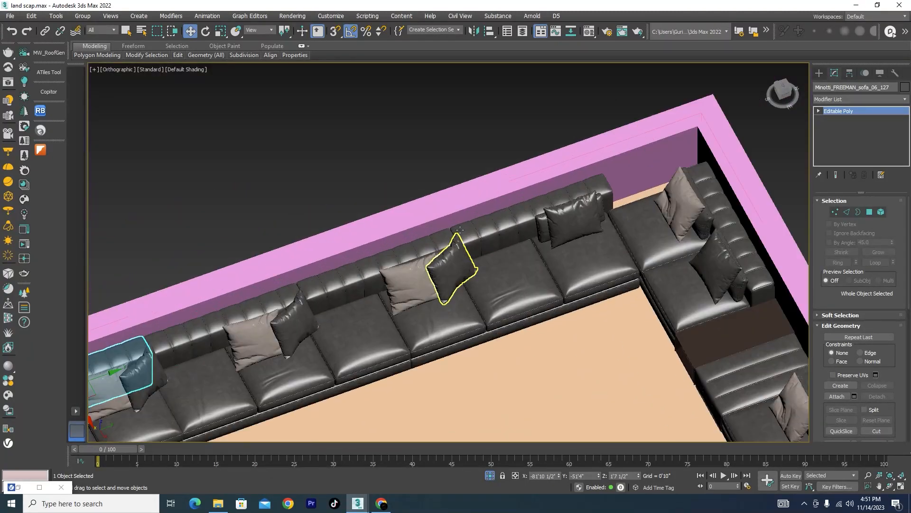
Delete the backrests along the long wall row, leaving the seats and cushions in place.
left_click(500, 234)
key("Delete")
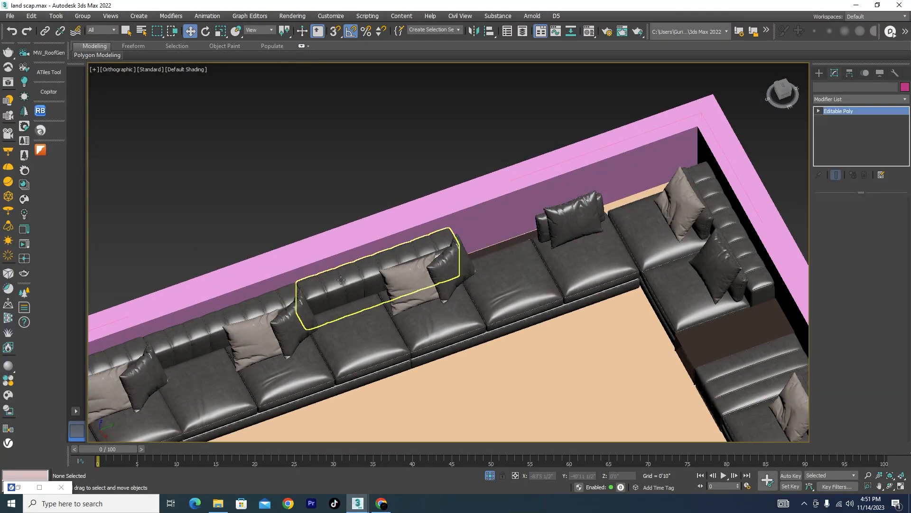
left_click(350, 280)
key("Delete")
scroll(228, 315, "down", 3)
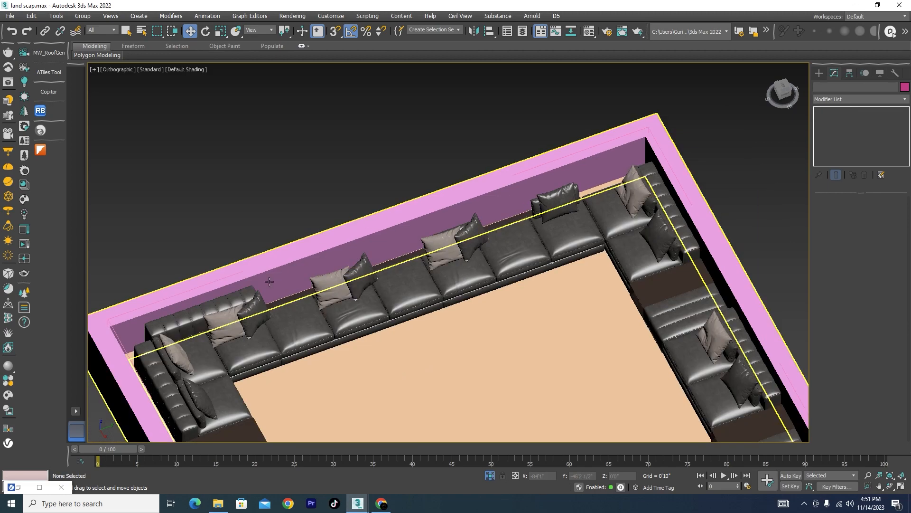
scroll(202, 312, "up", 5)
scroll(201, 313, "down", 4)
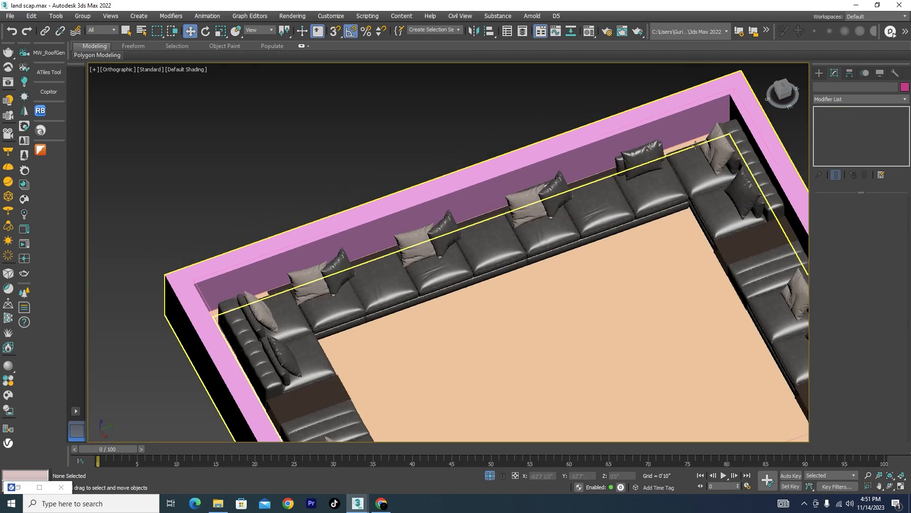
Make one copy of the corner side sofa's backrest, placed in front of the long row.
scroll(729, 199, "up", 7)
scroll(729, 199, "up", 3)
left_click(719, 190)
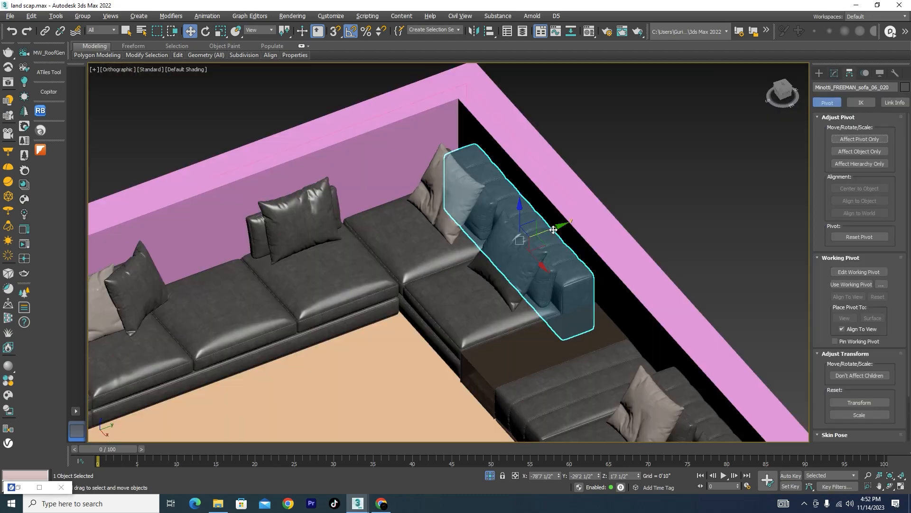
left_click_drag(556, 226, 363, 248, "shift")
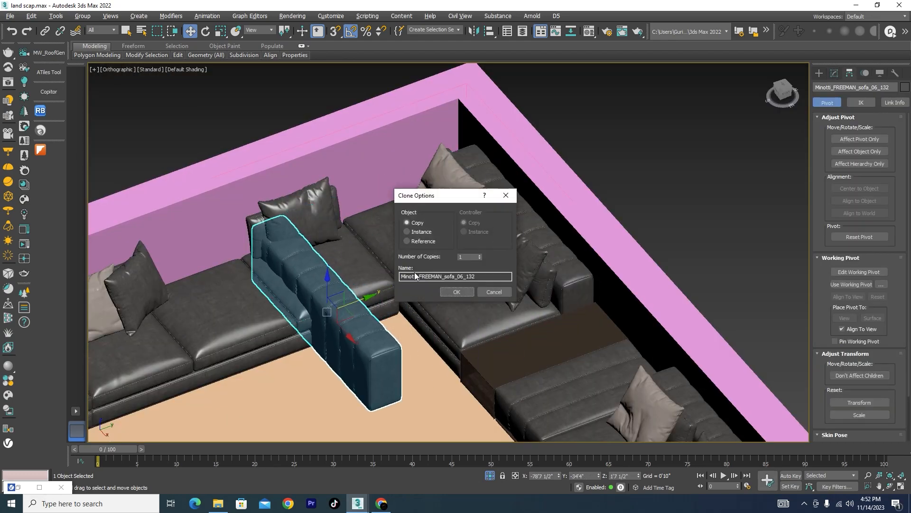
left_click(457, 291)
Rotate the copied backrest 90 degrees about Z so it runs parallel to the long row.
scroll(384, 334, "up", 15)
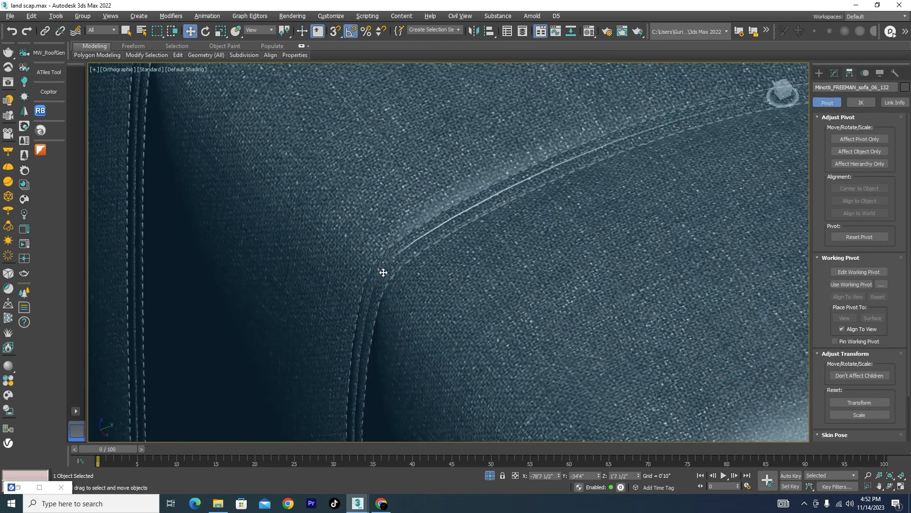
scroll(398, 271, "down", 15)
key("e")
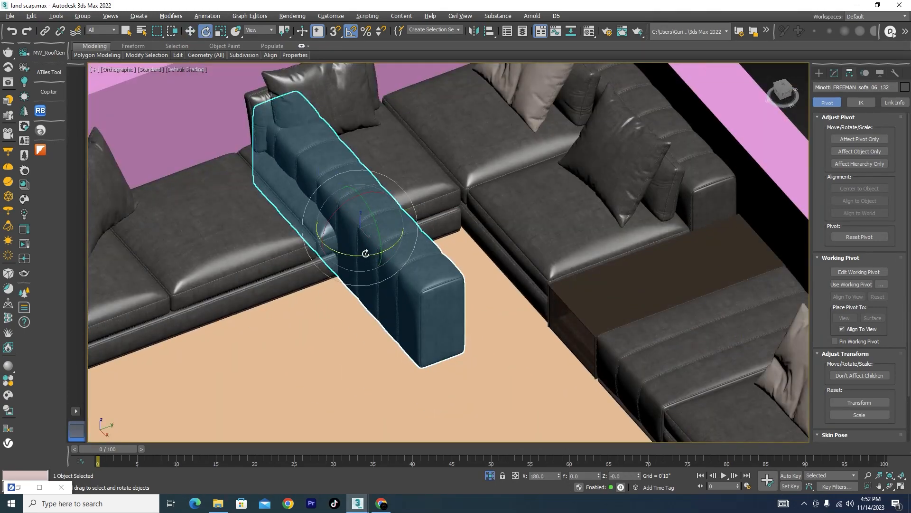
left_click_drag(366, 253, 372, 251)
middle_click_drag(424, 297, 435, 303, "alt")
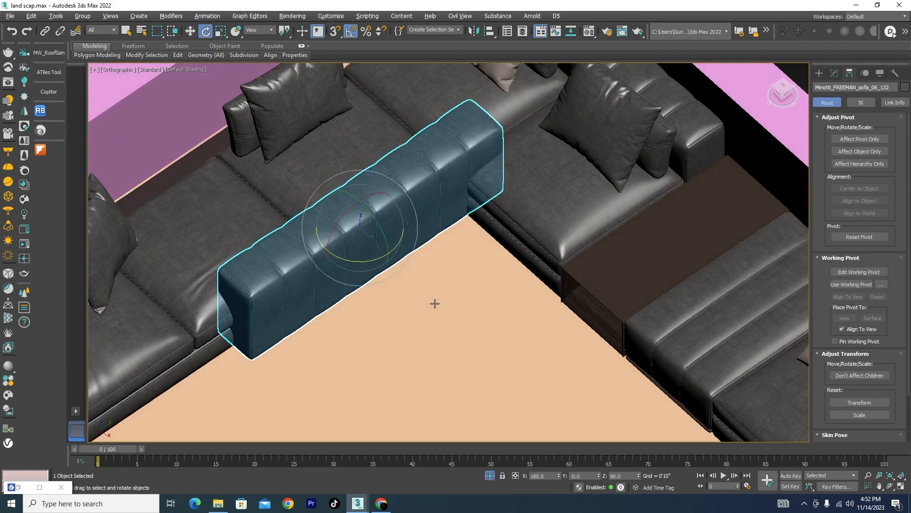
Move the rotated backrest along X over the long row's seats to the wall behind them.
key("w")
scroll(475, 319, "down", 5)
scroll(404, 274, "up", 5)
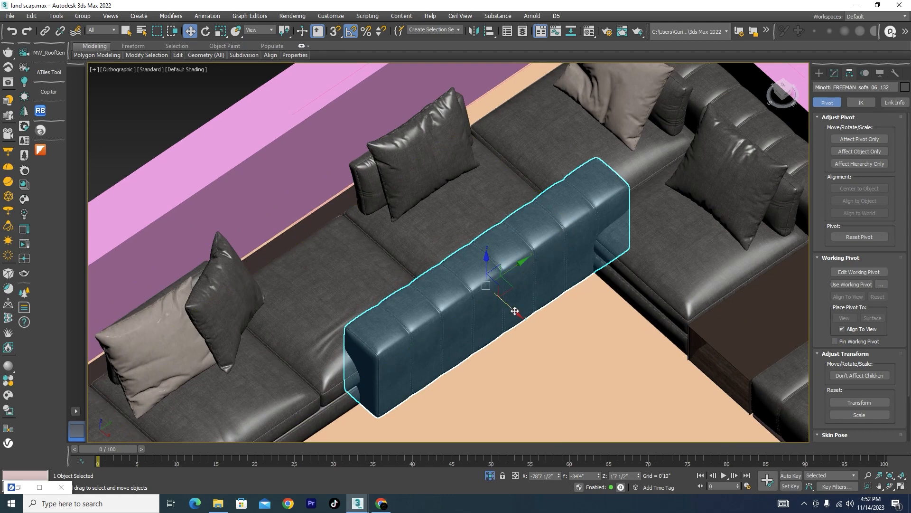
left_click_drag(514, 311, 326, 209)
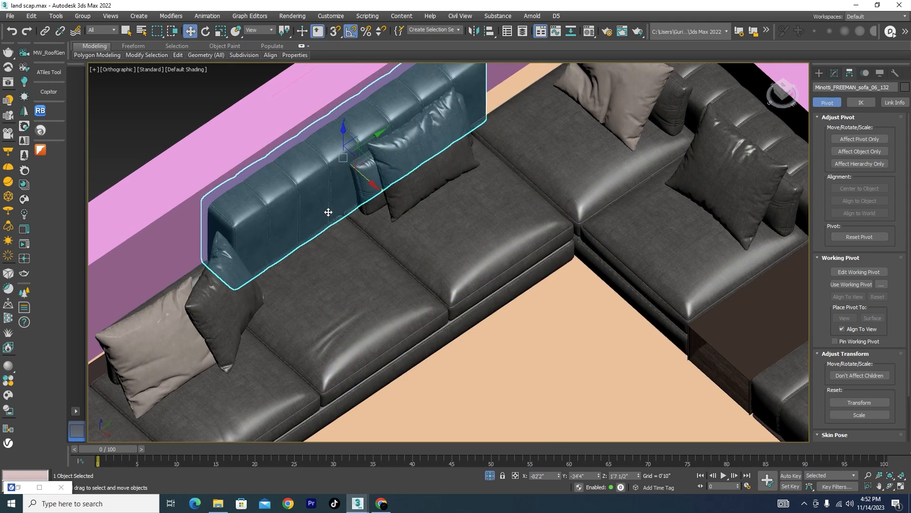
Align the backrest in plan with the rear edge of the long row, starting at the row's first seat.
key("t")
scroll(338, 226, "down", 2)
scroll(285, 219, "up", 10)
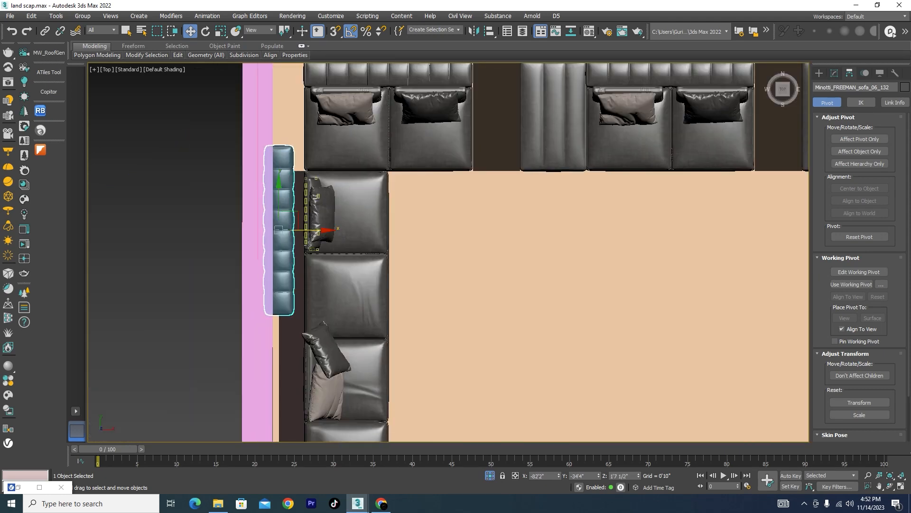
scroll(269, 221, "up", 3)
left_click_drag(285, 211, 317, 228)
scroll(314, 219, "down", 5)
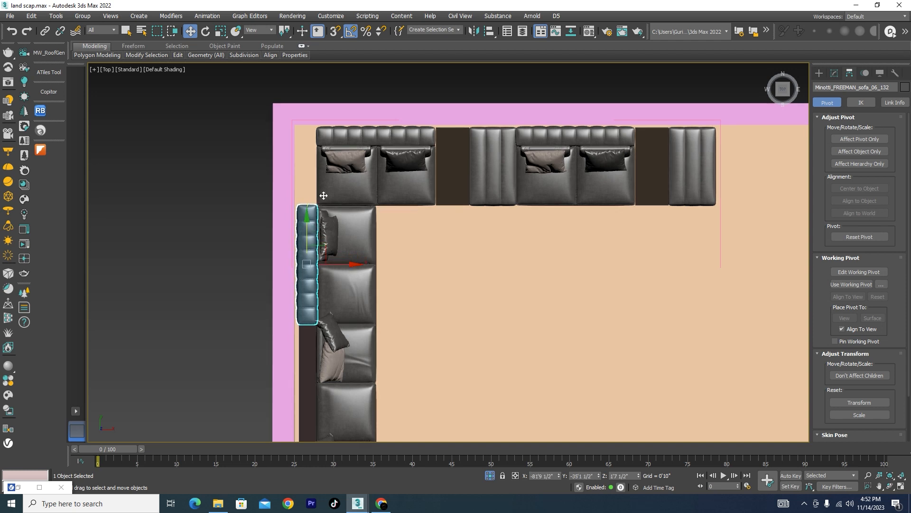
Make one copy of the backrest along the long row, placed end to end with the first one.
scroll(333, 137, "down", 4)
left_click_drag(318, 168, 335, 228, "shift")
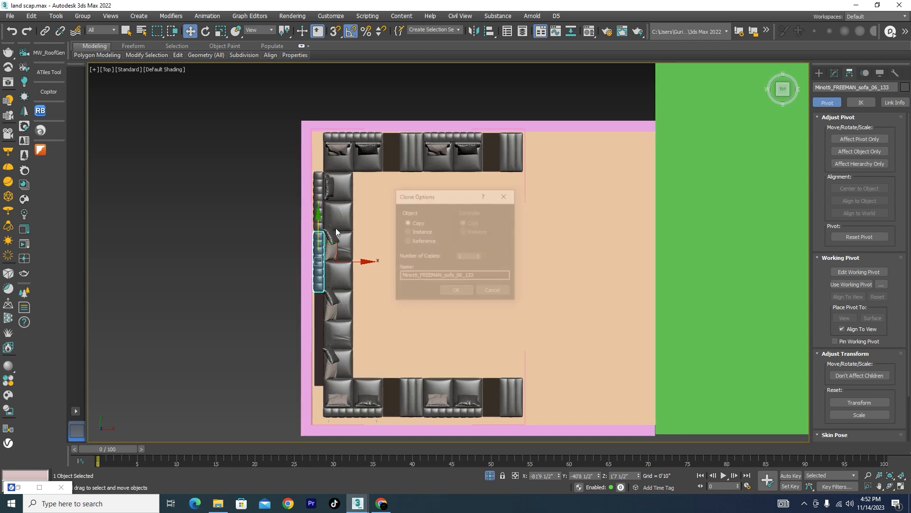
left_click(453, 291)
scroll(325, 242, "up", 5)
scroll(325, 242, "up", 2)
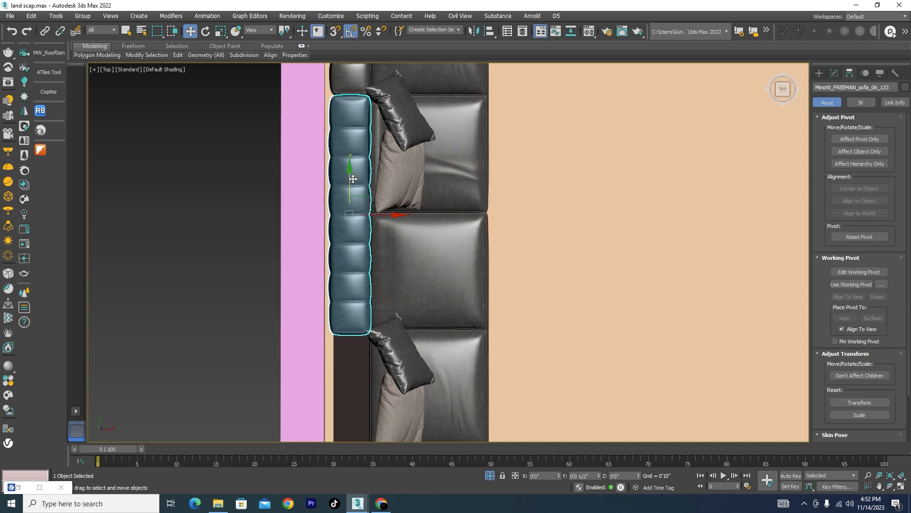
Add another single copy of the backrest behind the long row, directly following the second one.
scroll(354, 182, "down", 7)
left_click_drag(361, 161, 370, 197)
left_click(371, 202)
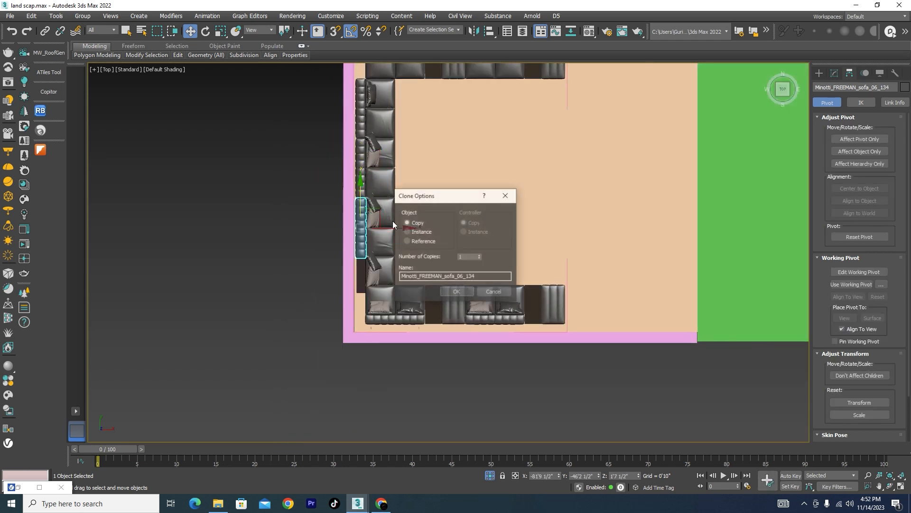
left_click(459, 292)
Copy the last backrest once more along Y to fill the remaining gap up to the far corner sofa.
scroll(360, 267, "up", 4)
scroll(360, 267, "up", 2)
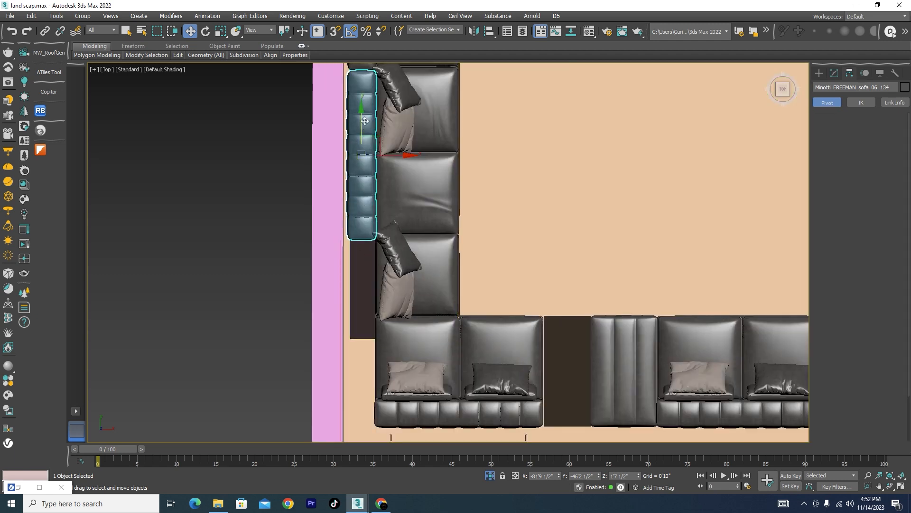
mouse_move(373, 135)
left_mouse_down()
mouse_move(373, 332)
mouse_move(376, 295)
left_mouse_up()
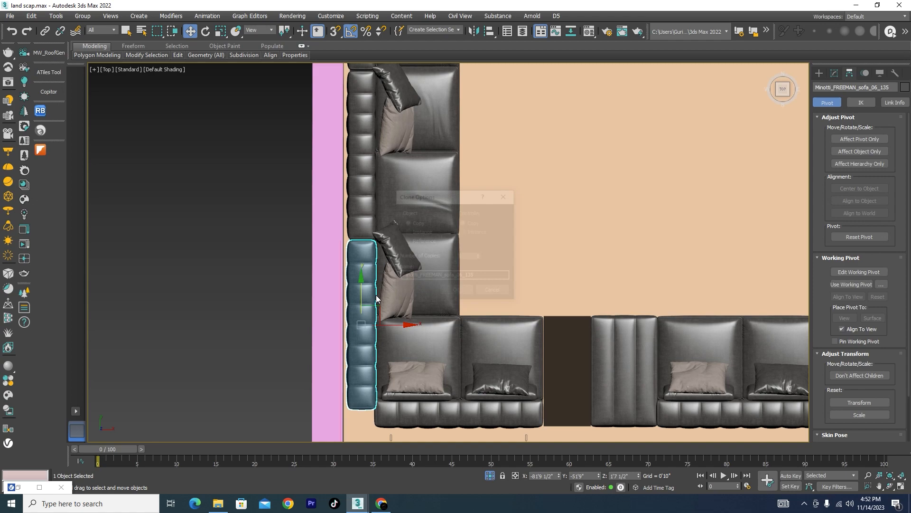
left_click(449, 290)
scroll(366, 425, "up", 5)
scroll(407, 392, "down", 5)
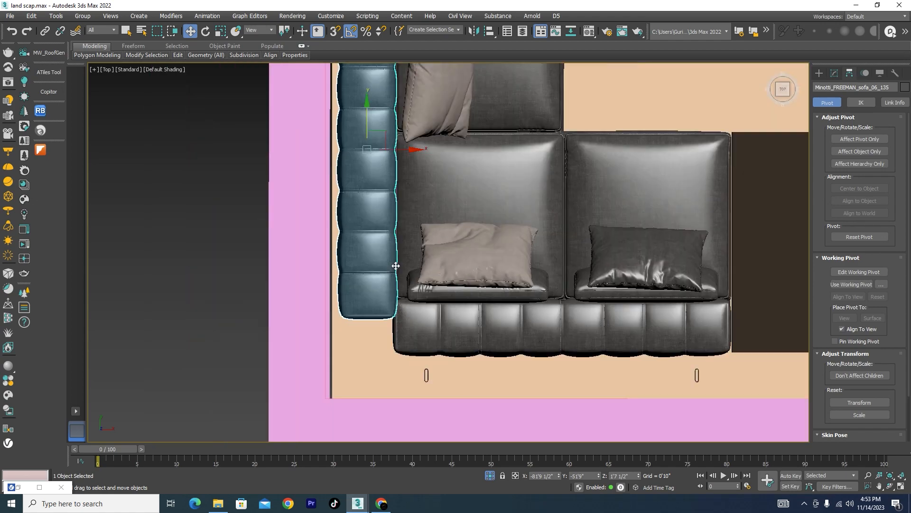
Attach the separate stitching to the far corner sofa's backrest so they form one editable poly.
middle_click_drag(404, 285, 369, 290, "alt")
scroll(369, 290, "up", 3)
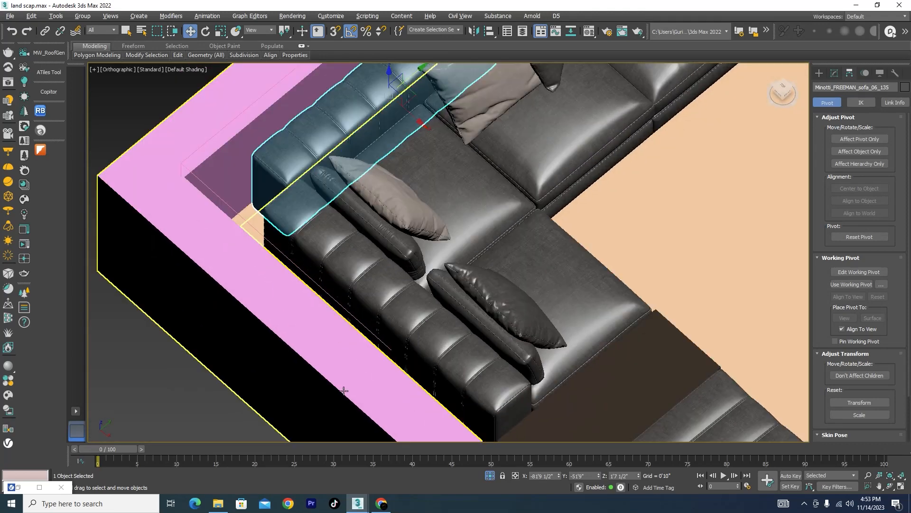
left_click(394, 303)
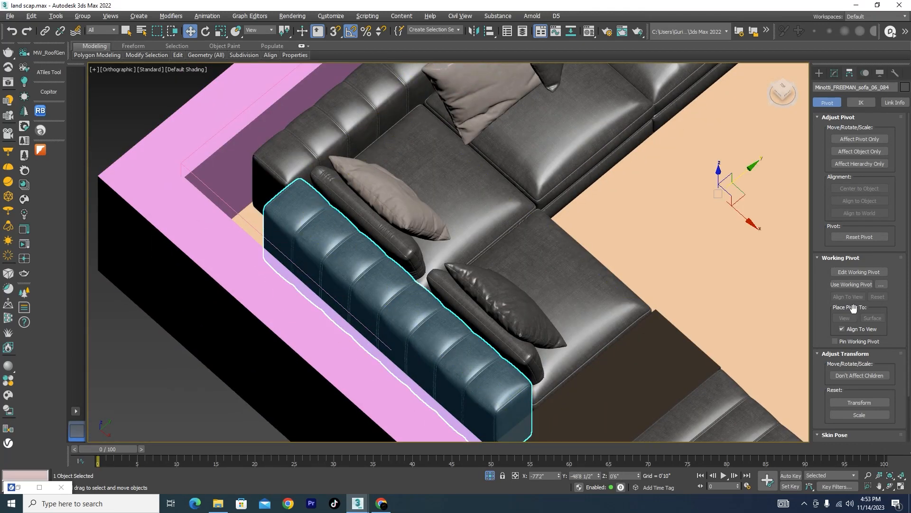
left_click(836, 74)
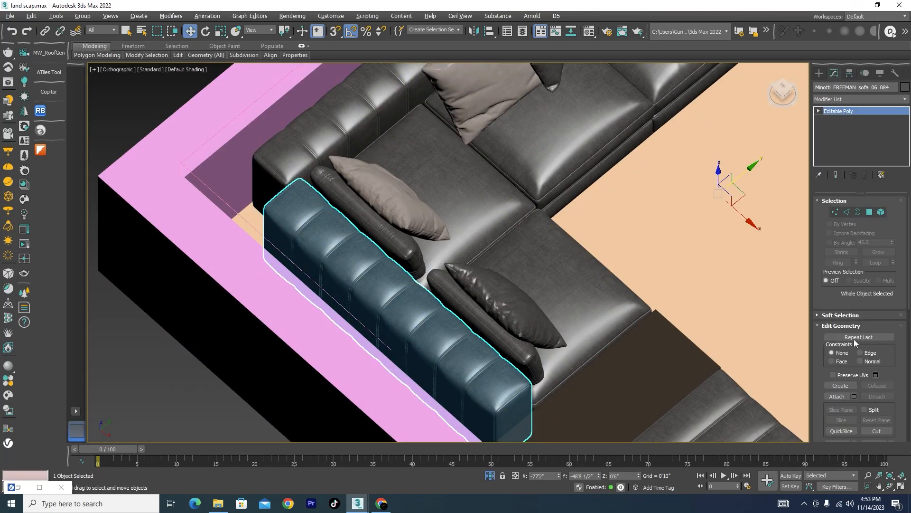
scroll(438, 314, "up", 6)
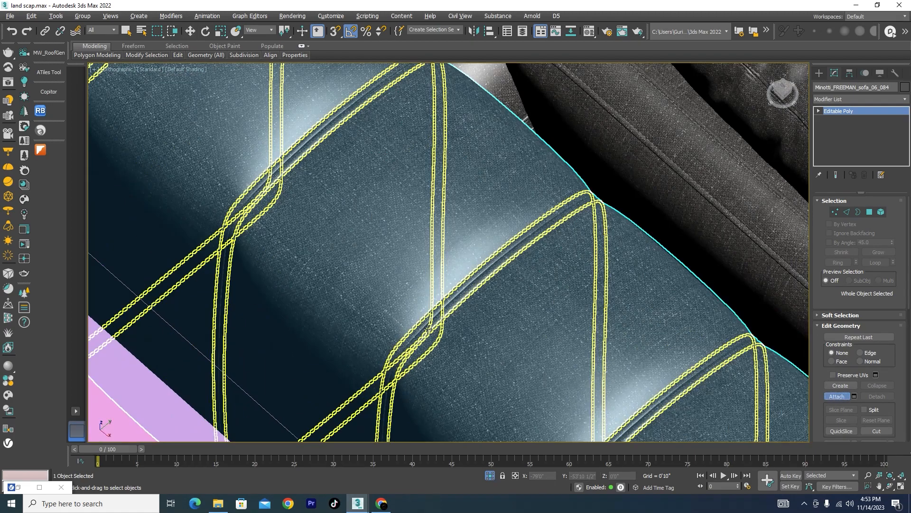
left_click(427, 328)
left_click(506, 236)
scroll(508, 235, "down", 6)
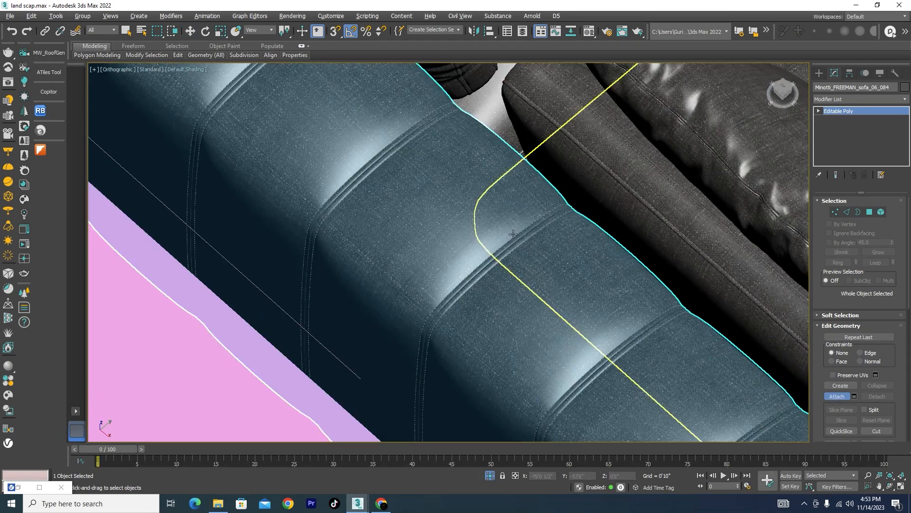
right_click(471, 227)
scroll(470, 228, "down", 5)
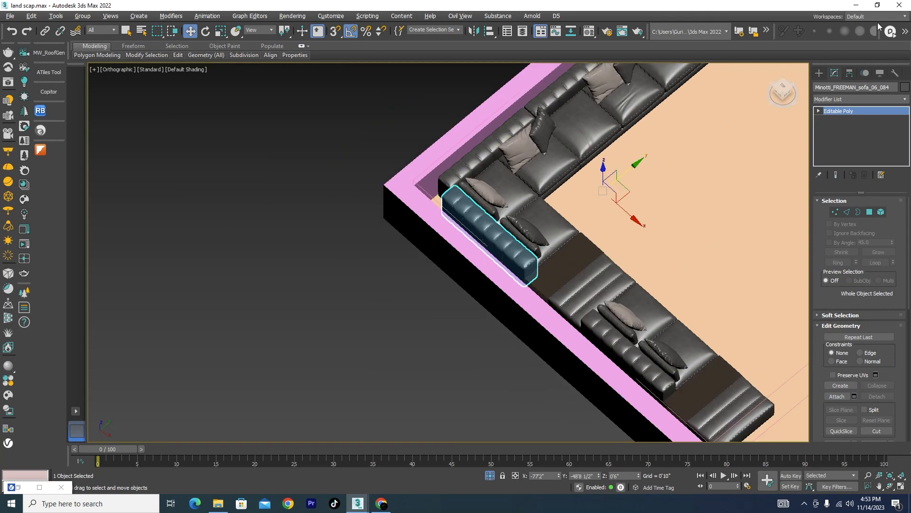
Center the pivot of the far corner sofa's backrest to the object.
left_click(852, 73)
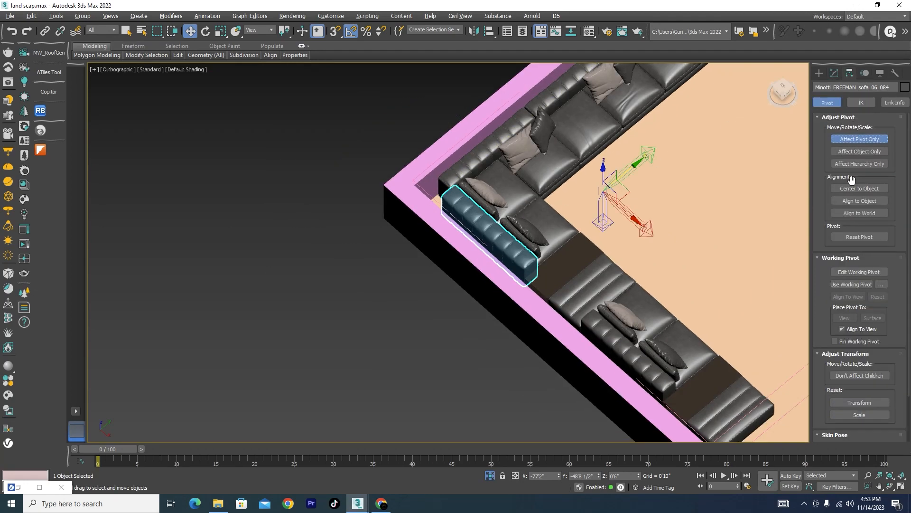
left_click(855, 188)
left_click(834, 140)
Move the corner sofa's backrest about 9 1/2 inches along X toward the wall corner, closing the gap behind the long row's backrest.
scroll(522, 258, "up", 4)
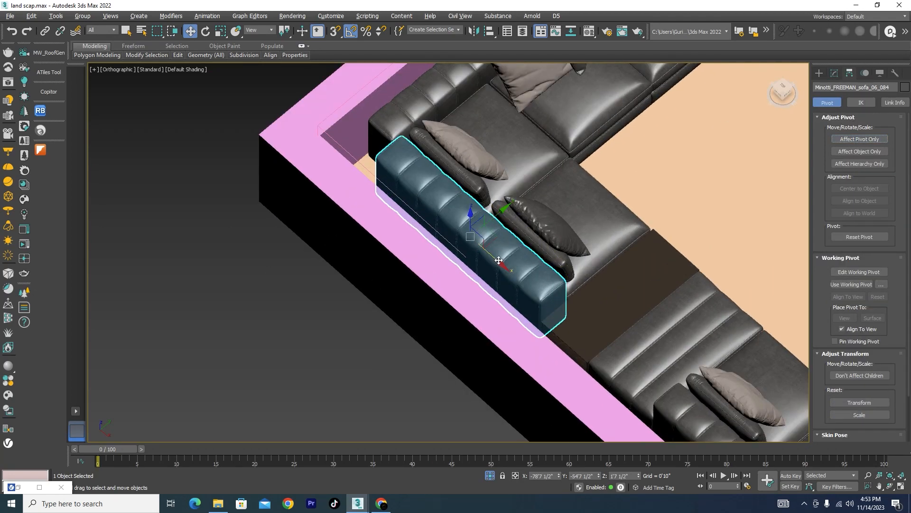
left_click_drag(489, 254, 476, 236)
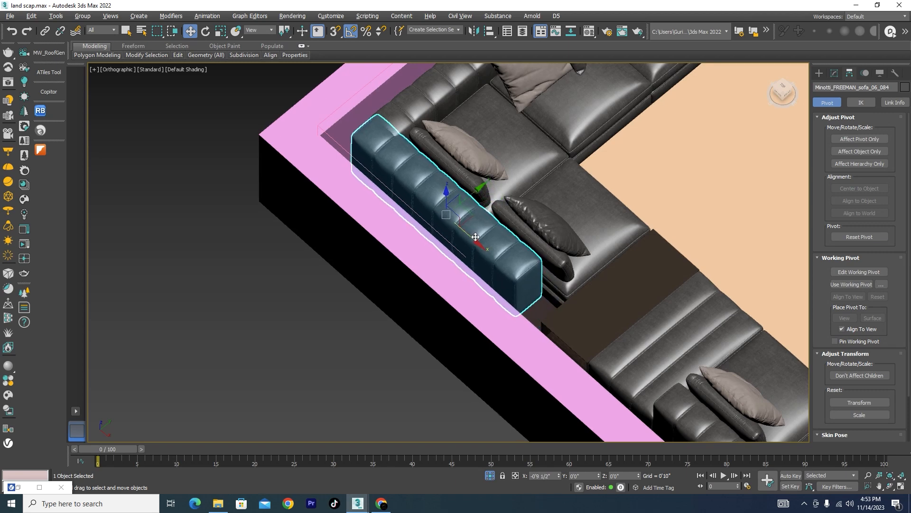
scroll(393, 123, "up", 6)
scroll(411, 175, "down", 3)
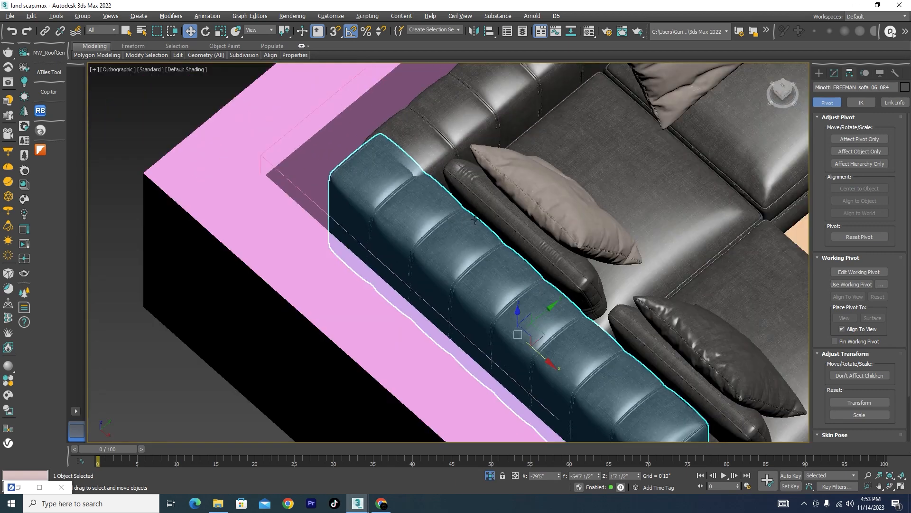
middle_click_drag(453, 194, 364, 197, "alt")
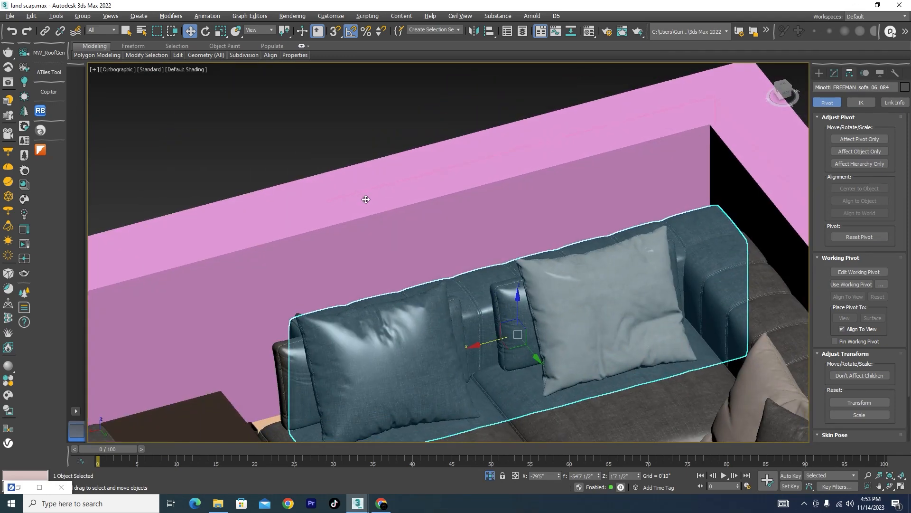
Undo the last move of the corner sofa's backrest.
key("ctrl+z")
scroll(421, 206, "down", 5)
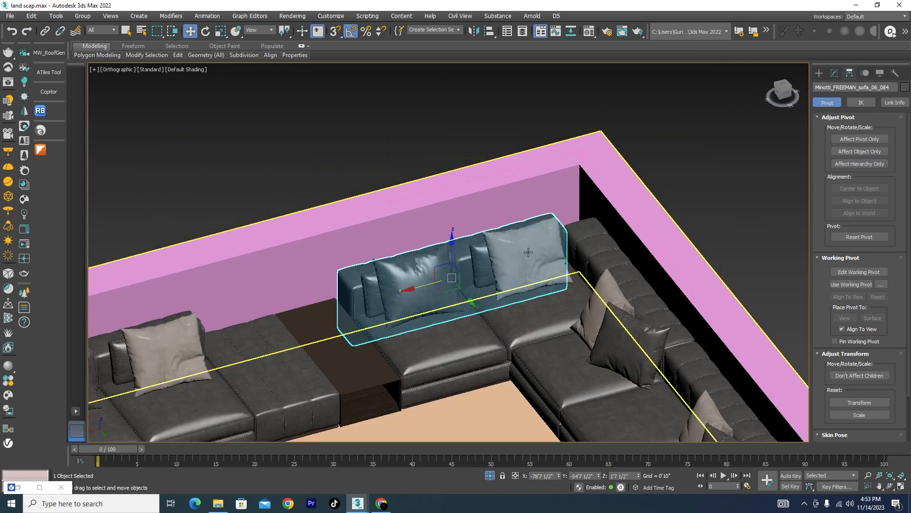
scroll(427, 214, "up", 2)
scroll(494, 314, "down", 5)
middle_click_drag(494, 314, 546, 342, "alt")
scroll(470, 285, "up", 6)
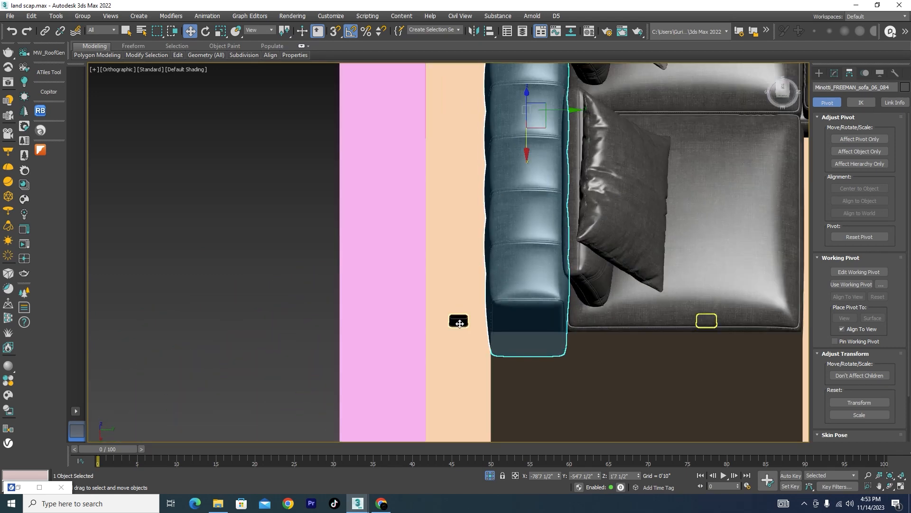
Select the corner sofa's legs and inspect their placement in shaded and wireframe display.
left_click(460, 322)
scroll(464, 294, "down", 8)
middle_click_drag(547, 280, 529, 265, "alt")
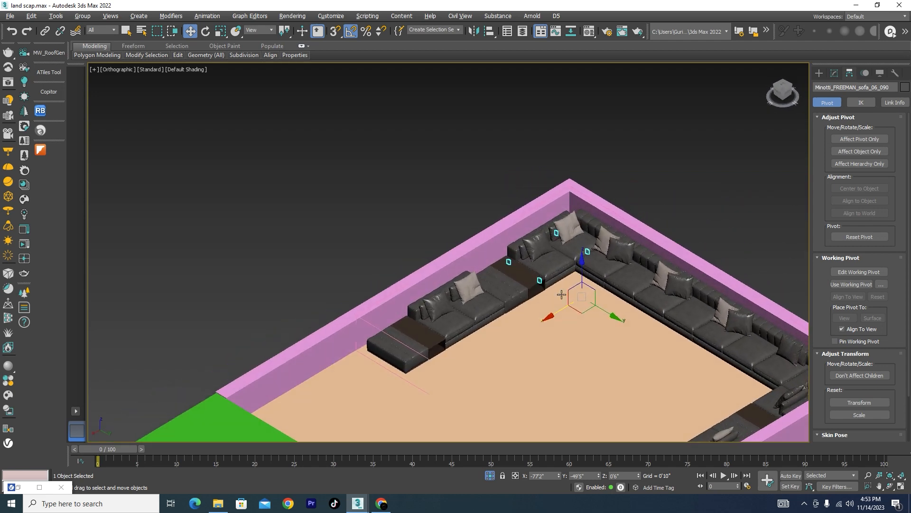
scroll(583, 319, "up", 5)
key("F3")
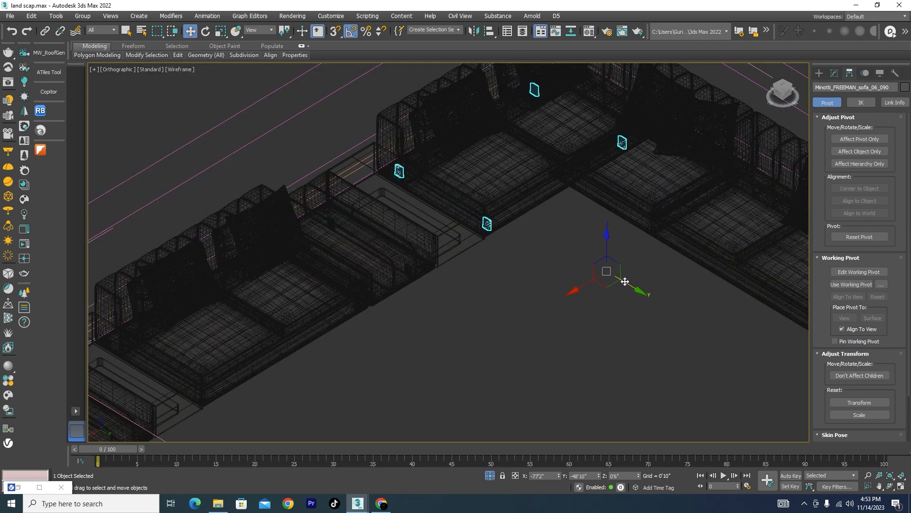
Move the four vertices of the pink wall outline's lower run closer to the sofa backs in Top view, keeping the Extrude modifier.
key("t")
scroll(486, 267, "down", 3)
scroll(494, 328, "up", 6)
key("F3")
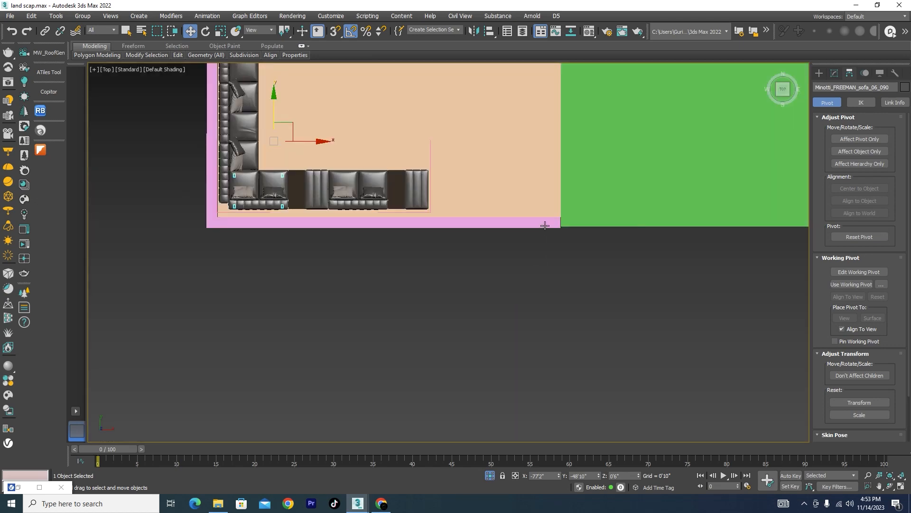
left_click(545, 225)
left_click(835, 73)
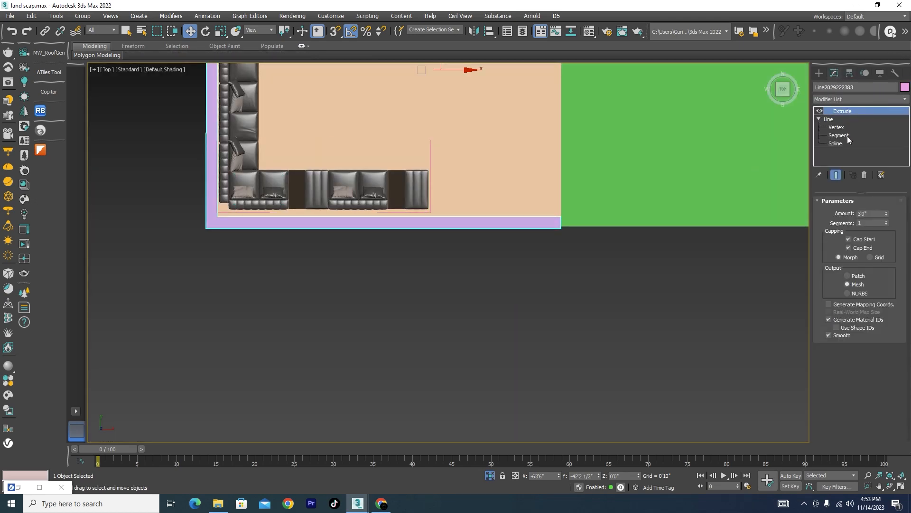
left_click(835, 127)
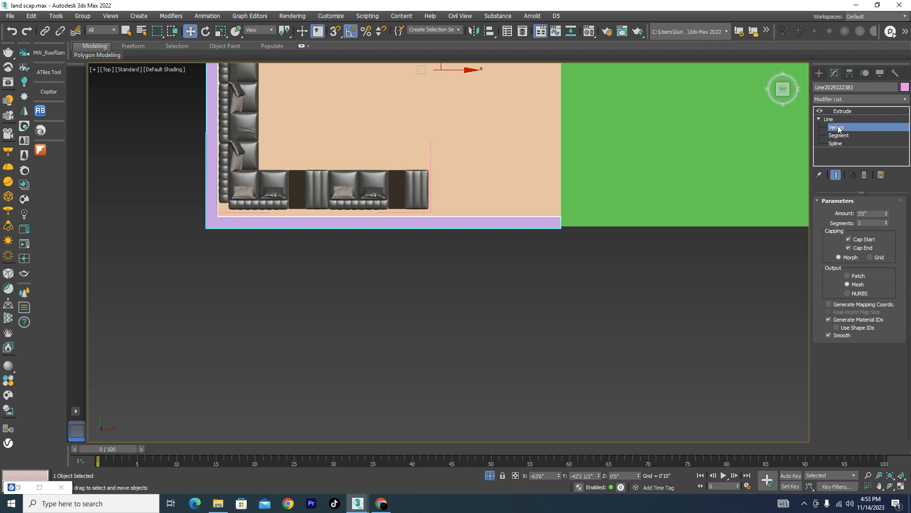
left_click_drag(621, 299, 111, 208)
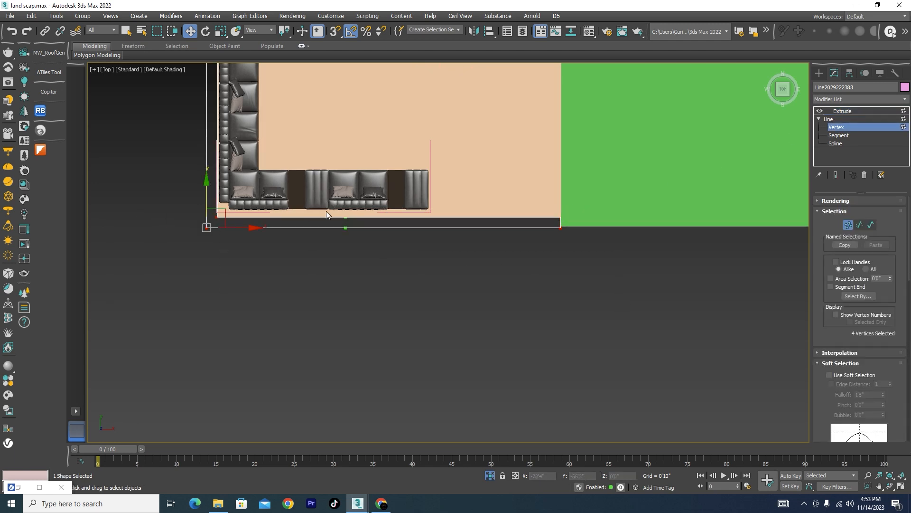
scroll(219, 218, "up", 5)
left_click_drag(205, 176, 210, 161)
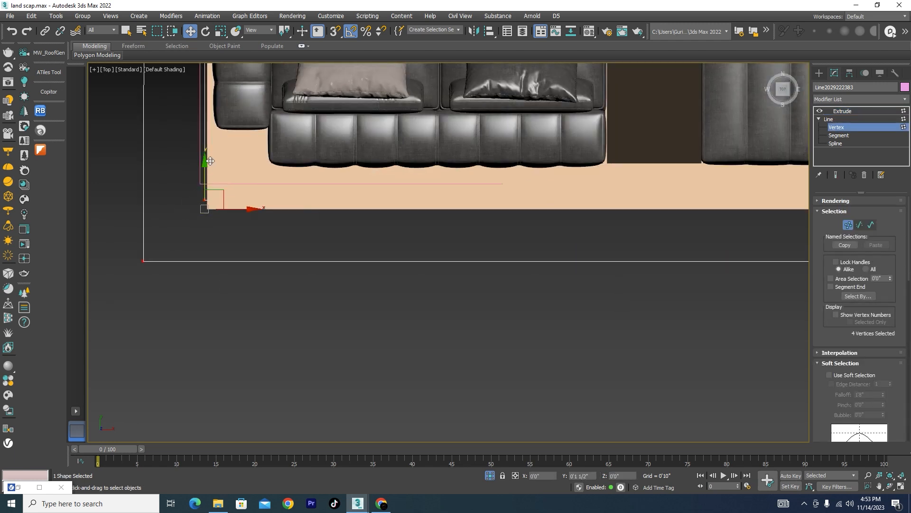
key("F3")
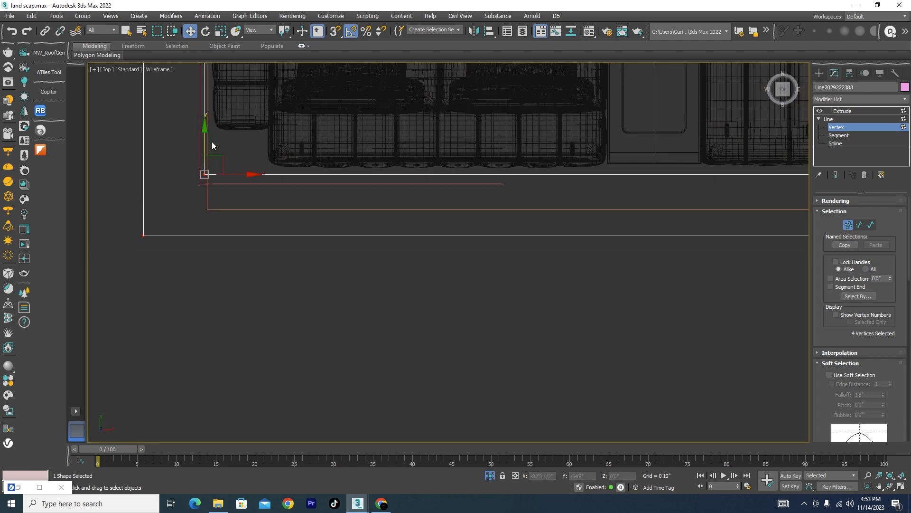
left_click_drag(204, 143, 209, 136)
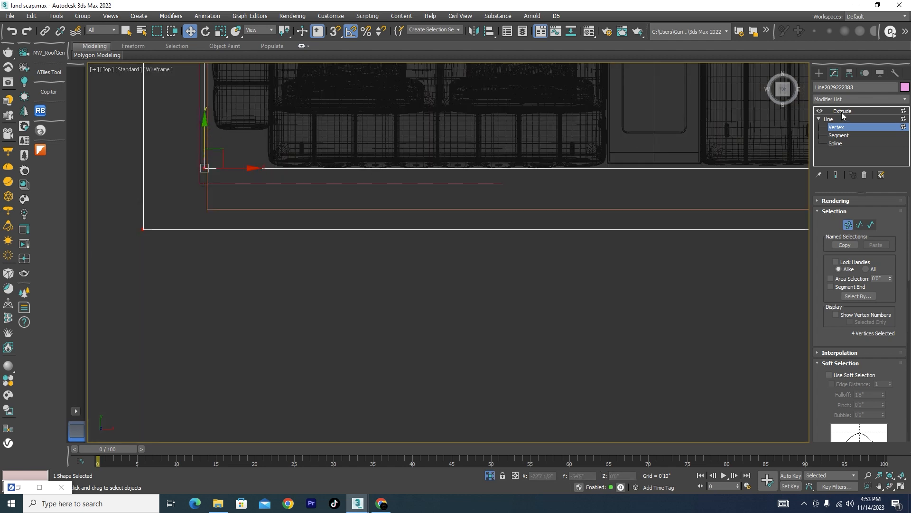
left_click(842, 113)
Snap the two near-edge vertices of the green slab's outline to the end corner of the shifted pink wall, then deselect the slab.
scroll(486, 306, "down", 4)
middle_click_drag(486, 307, 496, 284, "alt")
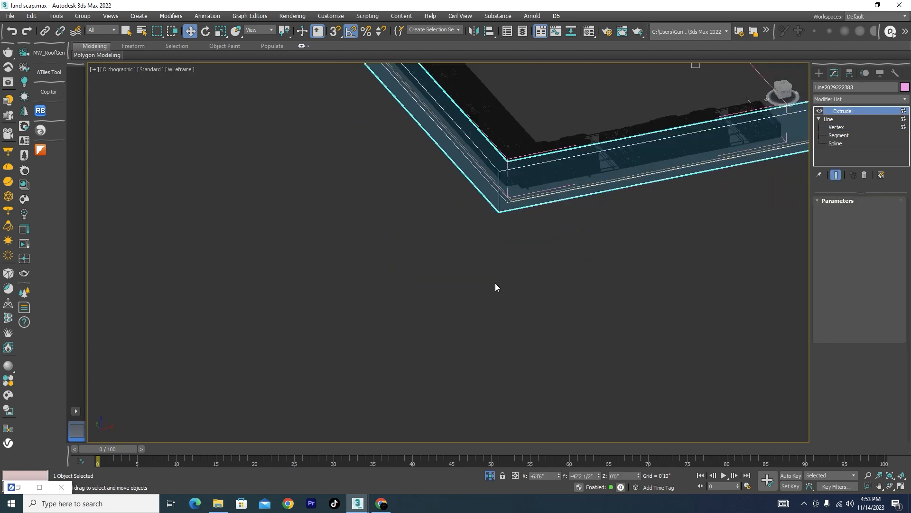
scroll(496, 284, "down", 3)
key("F3")
mouse_move(632, 267)
middle_mouse_down("alt")
mouse_move(531, 262)
mouse_move(571, 259)
mouse_move(586, 283)
middle_mouse_up("alt")
left_click(634, 299)
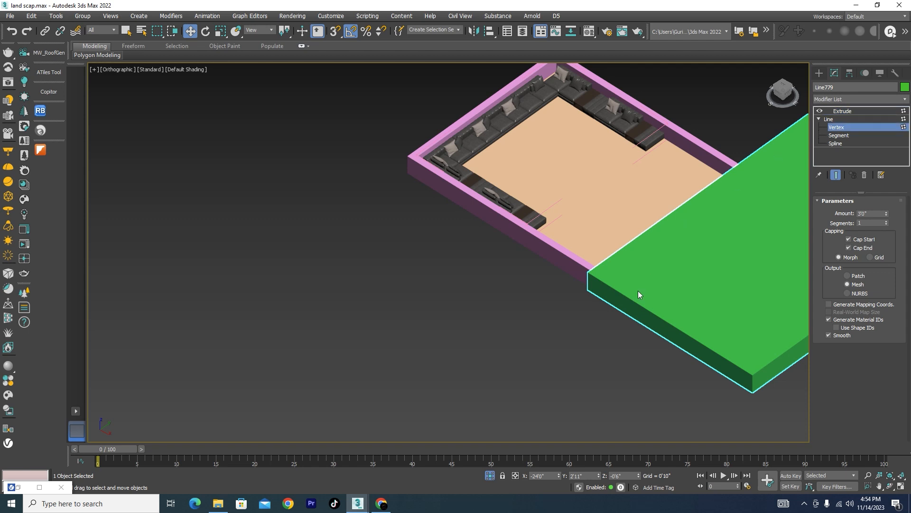
key("1")
left_click_drag(529, 264, 773, 449)
scroll(781, 383, "up", 3)
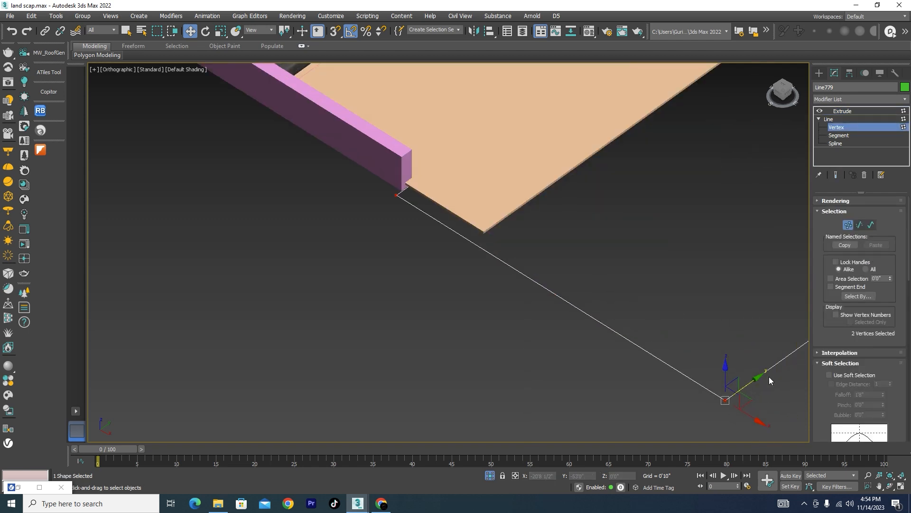
key("s")
left_click_drag(726, 400, 404, 190)
left_click(853, 113)
scroll(474, 236, "down", 3)
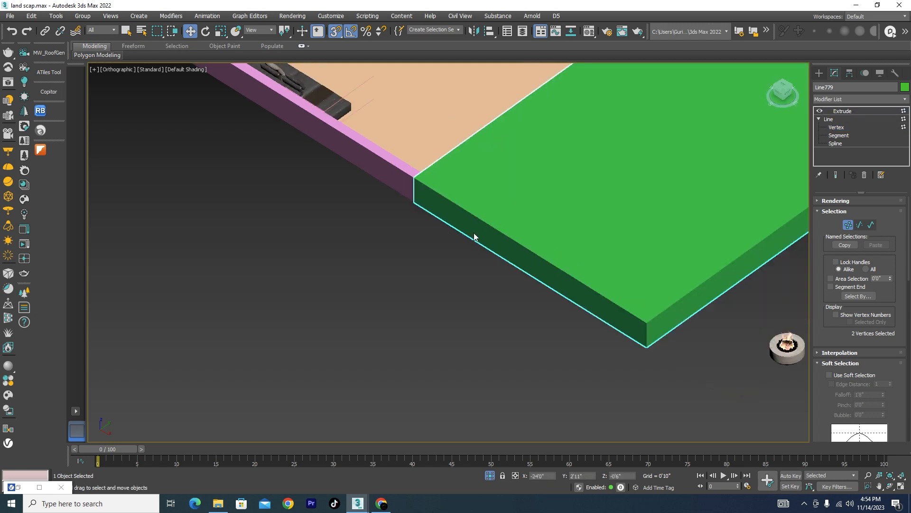
middle_click_drag(457, 301, 479, 300, "alt")
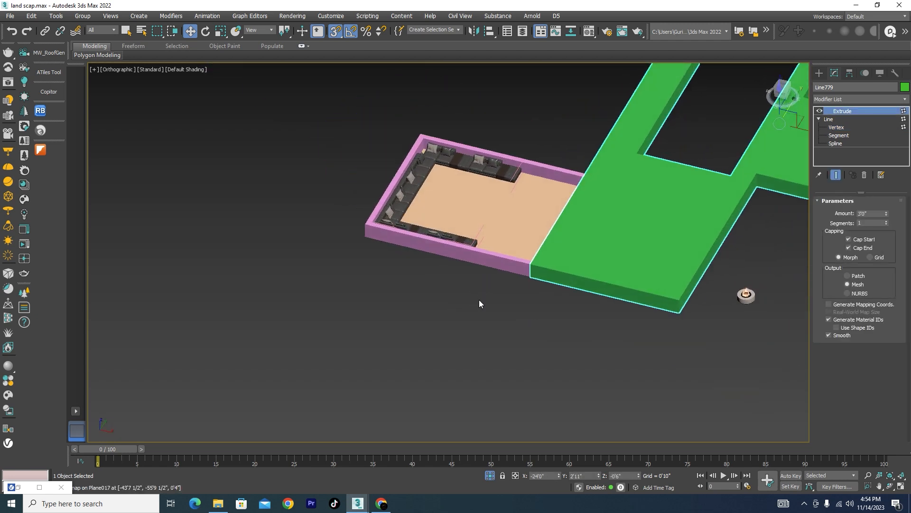
left_click(479, 301)
Examine how the sofa modules line up with the pink walls at both room corners.
scroll(442, 171, "up", 5)
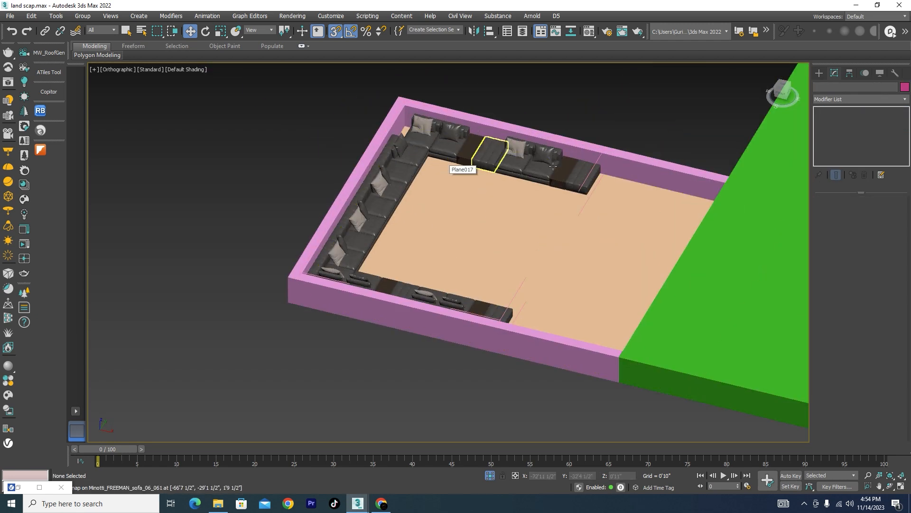
scroll(489, 154, "up", 4)
scroll(418, 153, "down", 4)
middle_click_drag(405, 359, 400, 366, "alt")
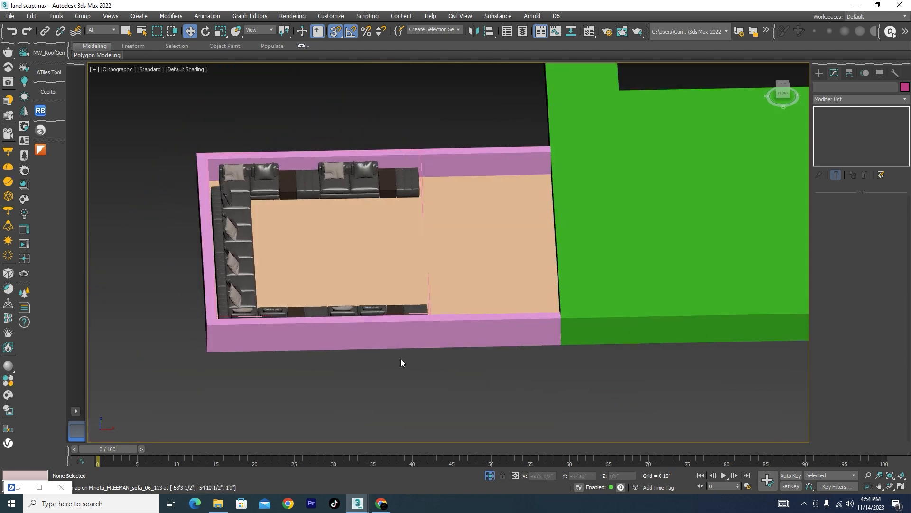
key("t")
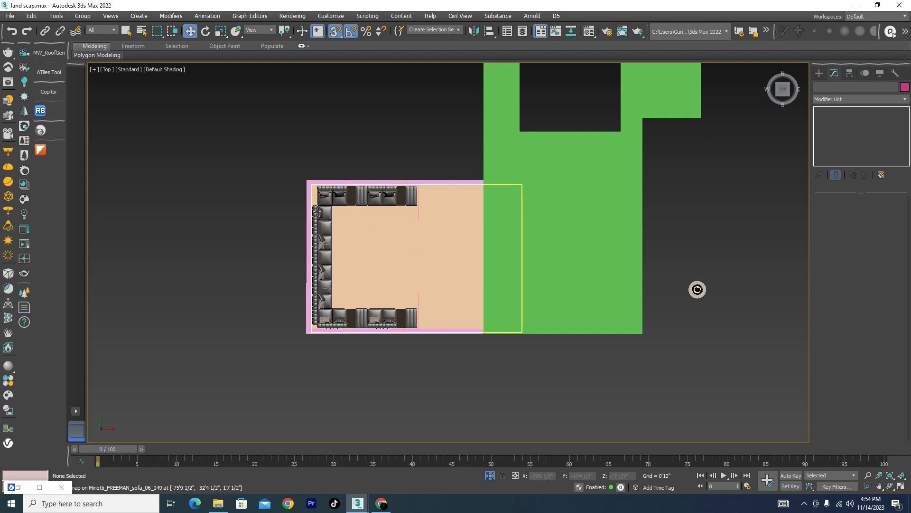
scroll(332, 332, "up", 6)
scroll(351, 337, "down", 2)
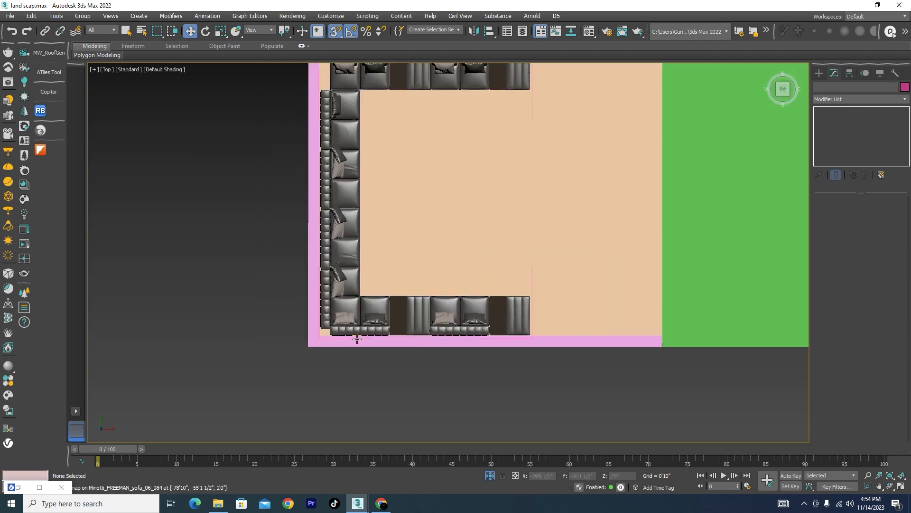
scroll(375, 309, "down", 3)
scroll(358, 182, "up", 5)
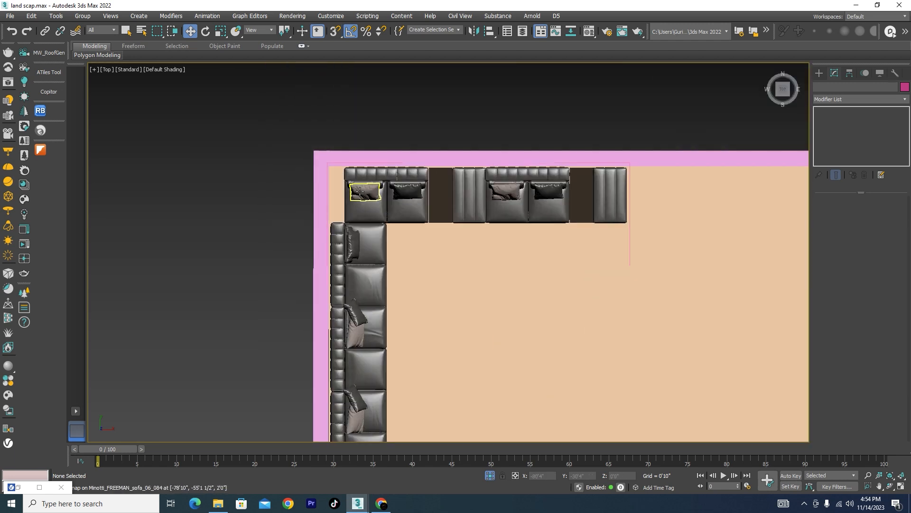
scroll(437, 180, "up", 4)
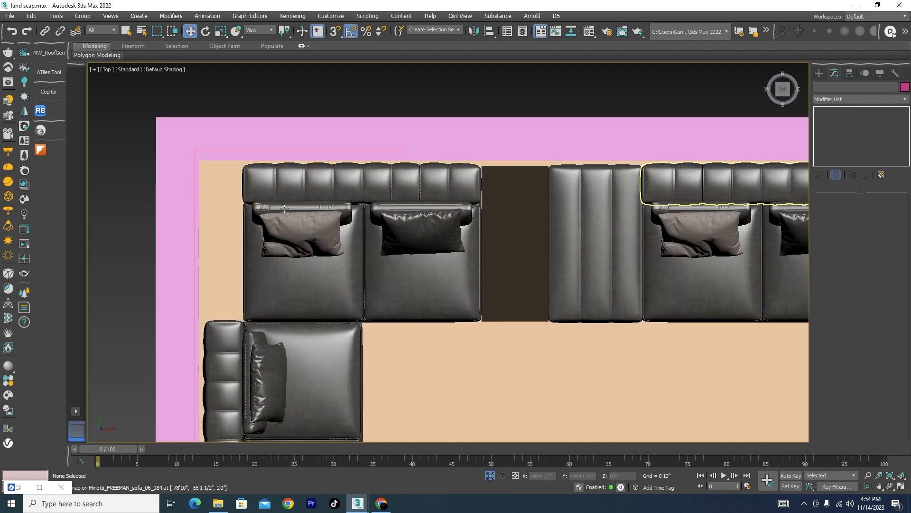
scroll(447, 181, "down", 6)
scroll(456, 142, "up", 2)
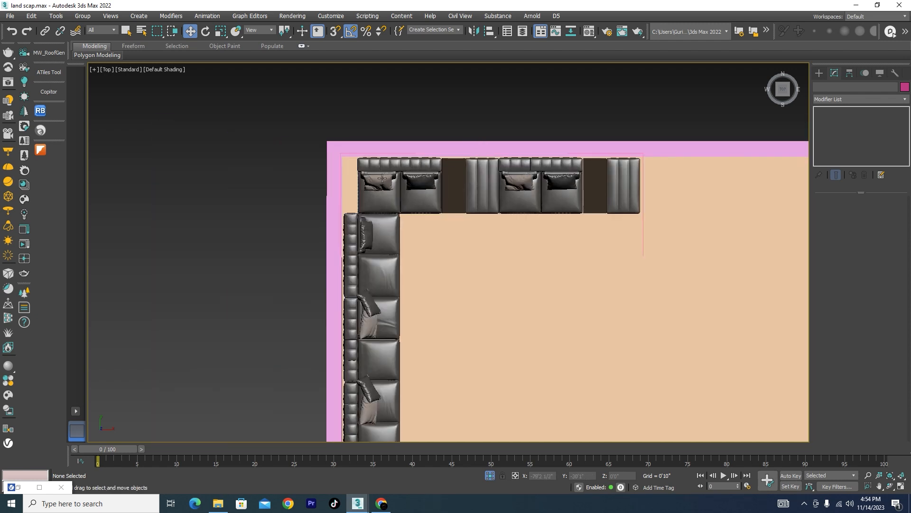
scroll(358, 178, "up", 4)
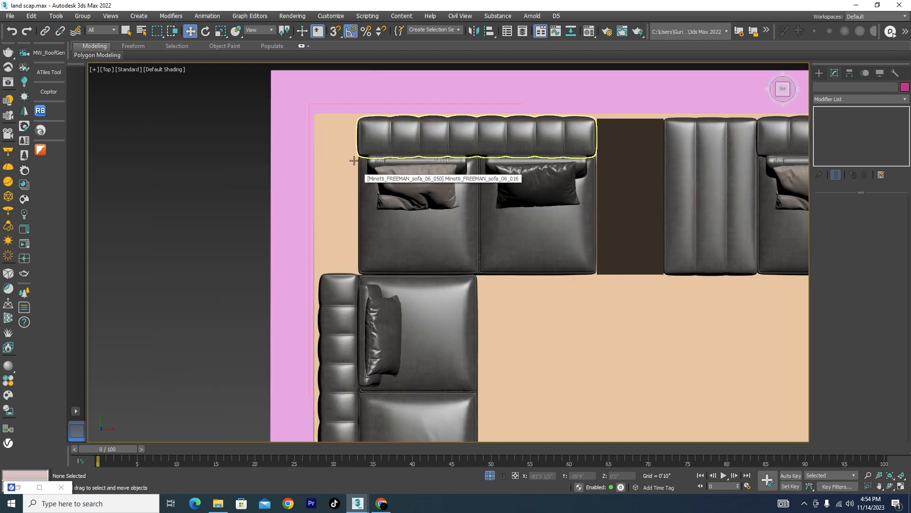
Select the side sofa's first backrest and inspect how its seat and base meet the adjoining sofa at the upper corner.
left_click(327, 311)
scroll(358, 247, "down", 4)
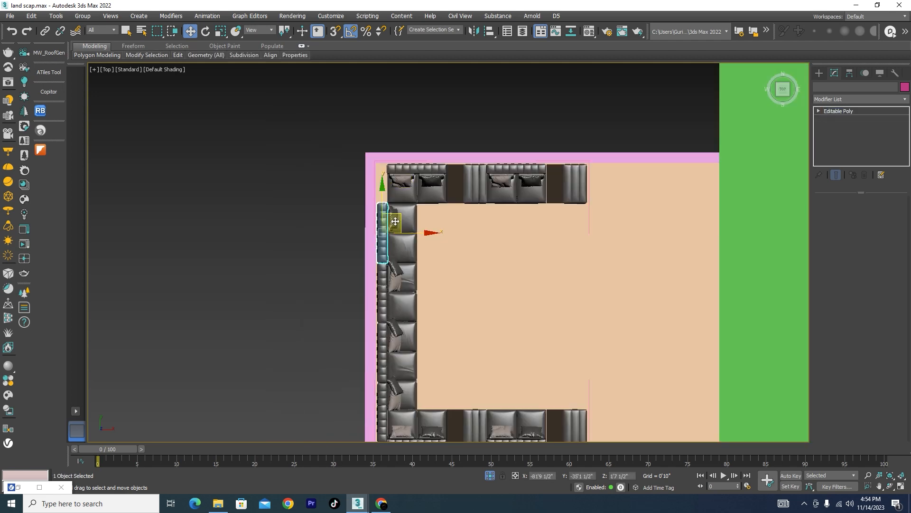
scroll(394, 196, "up", 2)
key("F3")
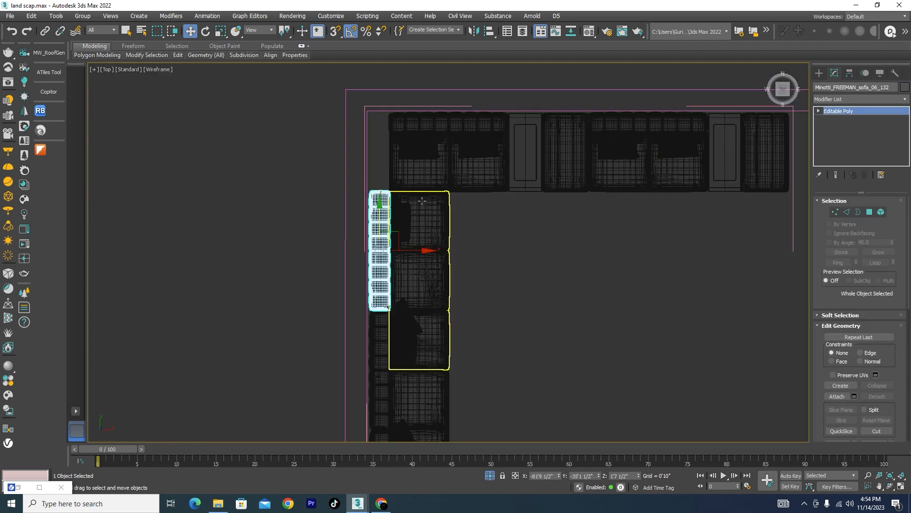
mouse_move(543, 334)
middle_mouse_down("alt")
mouse_move(469, 292)
mouse_move(463, 255)
mouse_move(467, 291)
middle_mouse_up("alt")
scroll(454, 271, "up", 5)
key("F3")
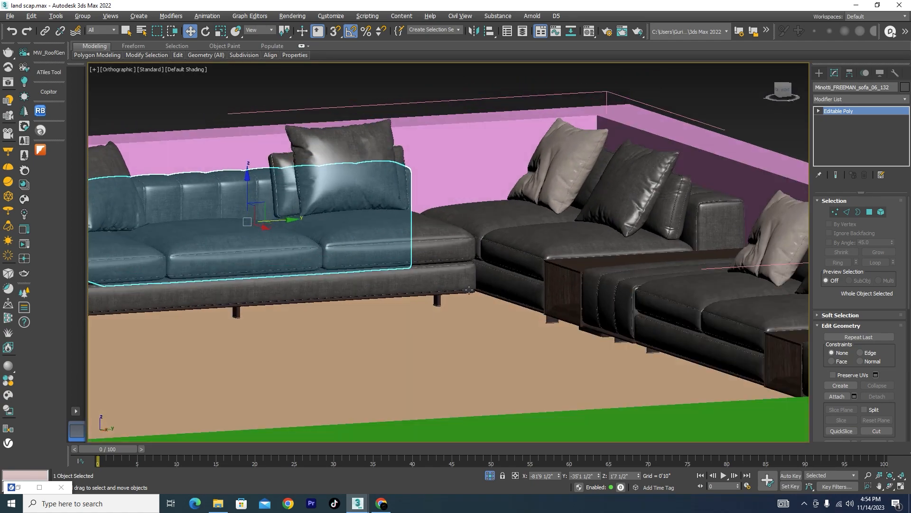
scroll(466, 291, "up", 3)
scroll(466, 290, "up", 3)
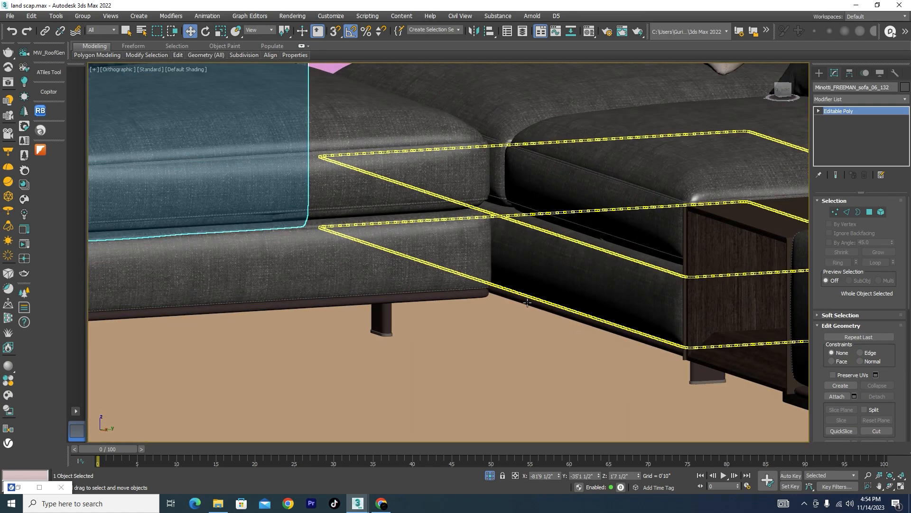
Stretch the end vertices of the upper corner sofa's base toward the side wall, filling the gap above the side sofa's backrest.
left_click(528, 303)
scroll(544, 306, "up", 3)
left_click(544, 305)
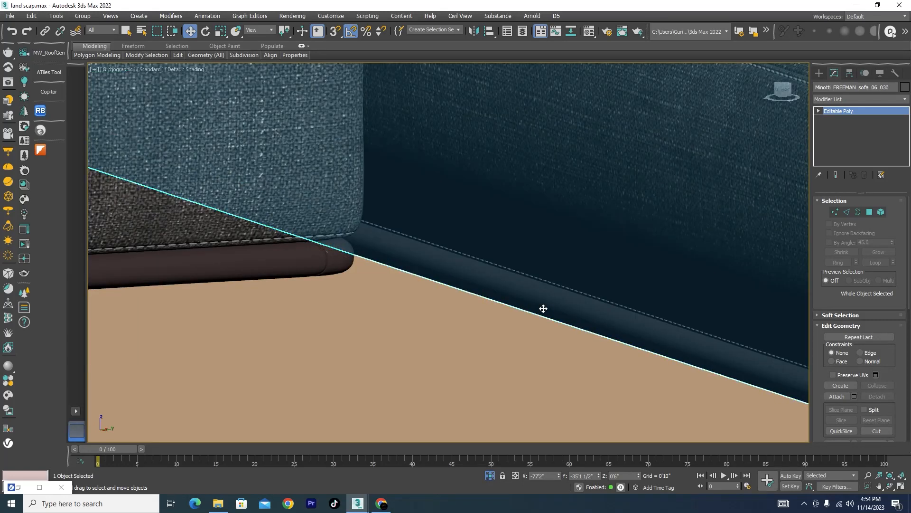
key("t")
scroll(543, 305, "down", 3)
scroll(497, 292, "up", 6)
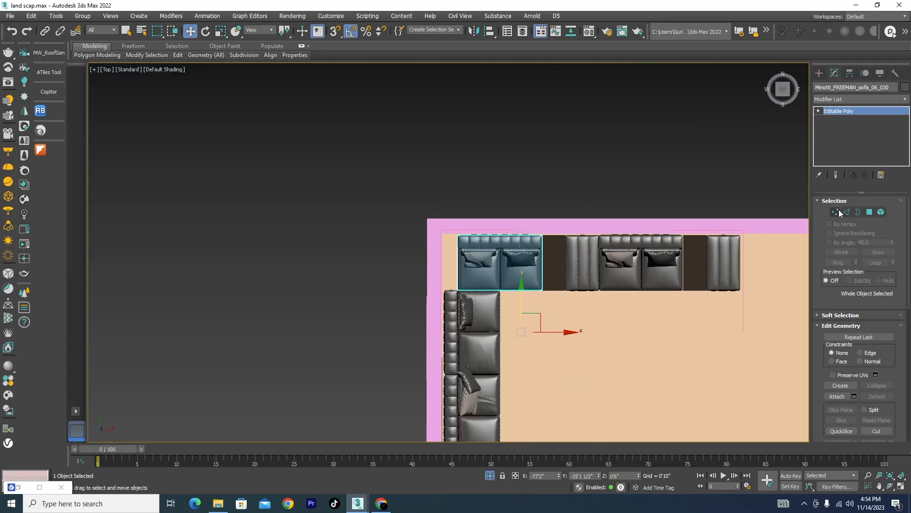
left_click(836, 212)
left_click_drag(480, 187, 430, 346)
scroll(469, 282, "up", 5)
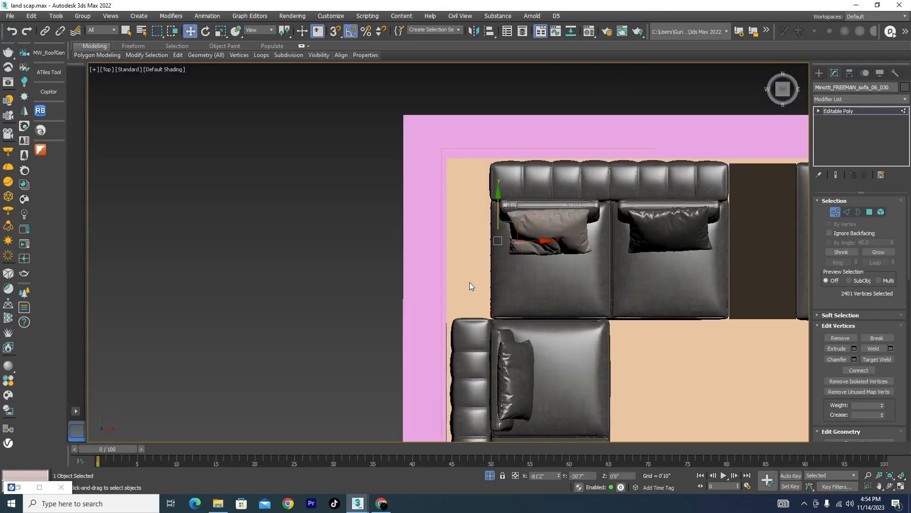
key("F3")
mouse_move(561, 199)
left_mouse_down()
mouse_move(499, 244)
mouse_move(484, 279)
left_mouse_up()
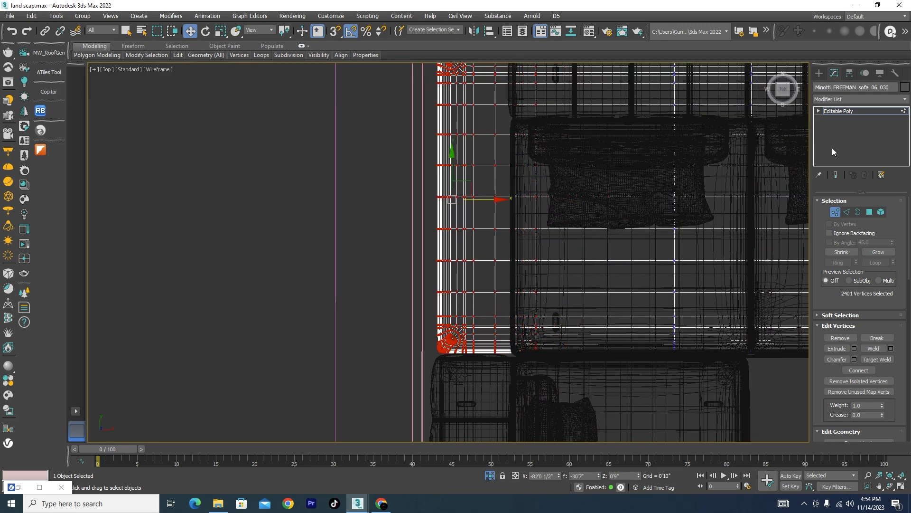
left_click(835, 212)
Add a Symmetry modifier to the tufted backrest of the upper corner sofa.
left_click(472, 392)
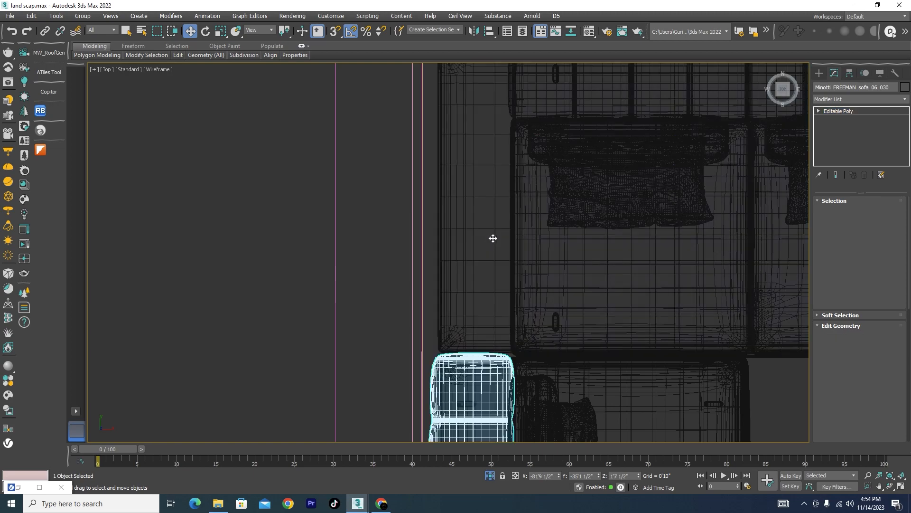
scroll(494, 285, "down", 5)
scroll(493, 297, "up", 2)
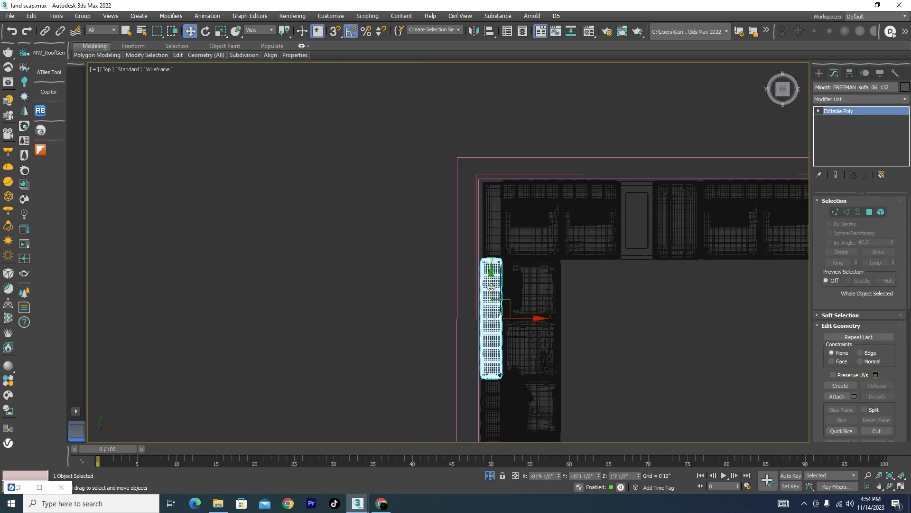
scroll(523, 200, "up", 4)
left_click(456, 209)
scroll(461, 273, "down", 3)
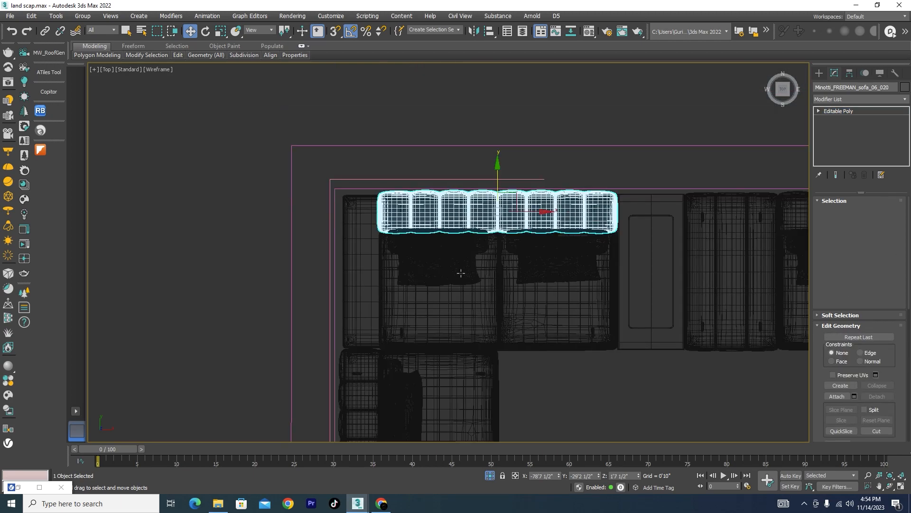
middle_click_drag(461, 273, 435, 214, "alt")
key("F3")
scroll(468, 211, "up", 2)
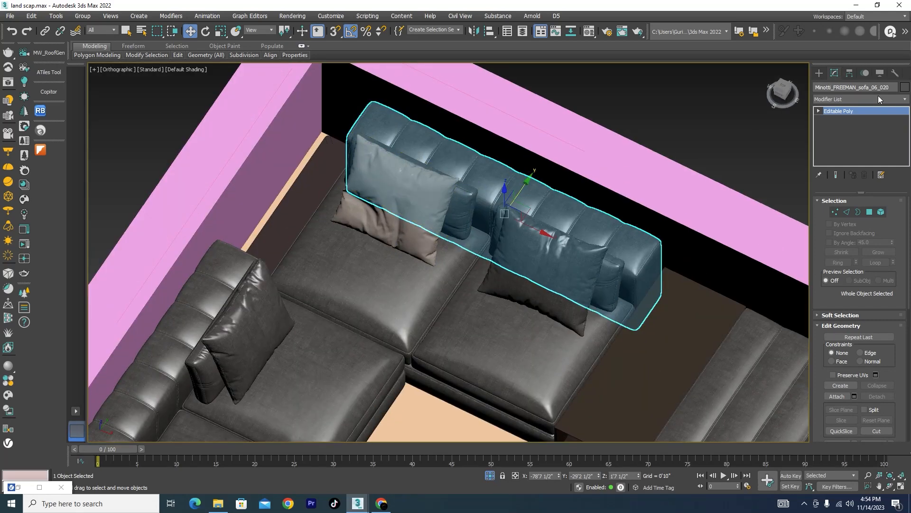
left_click(904, 100)
type("sm")
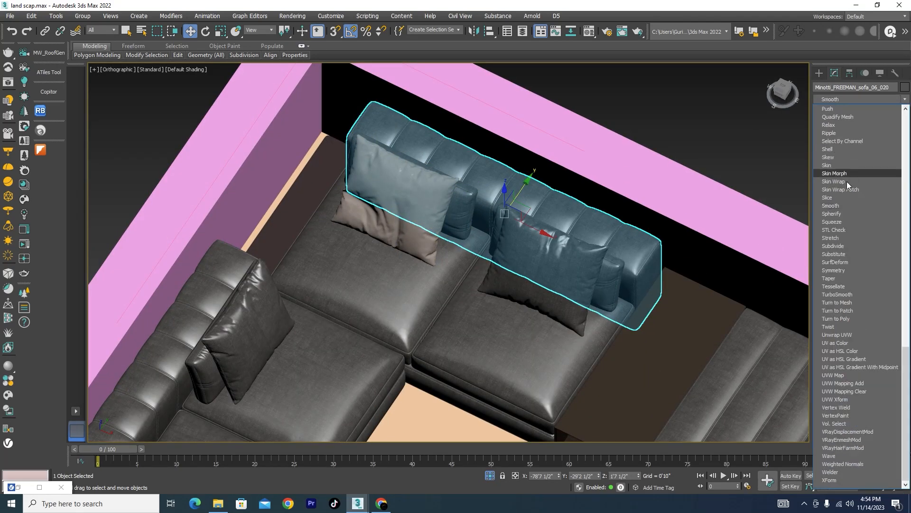
left_click(840, 271)
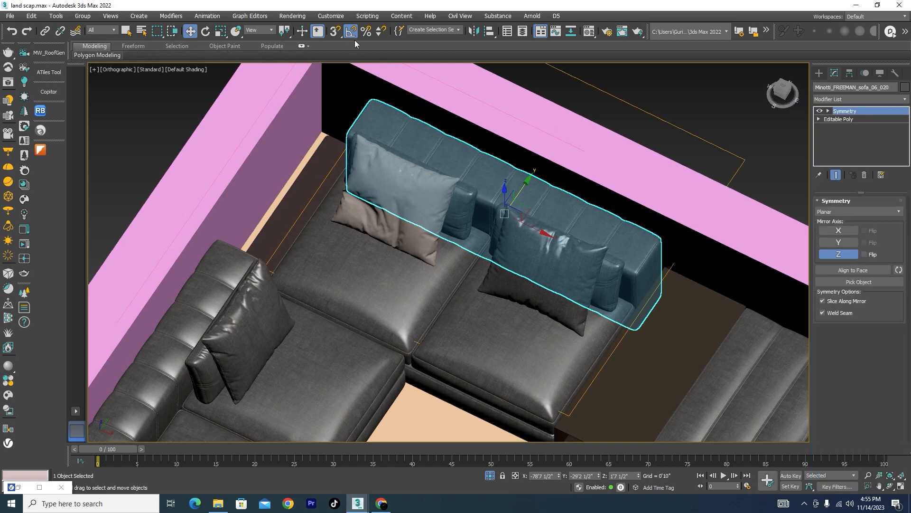
Rotate the Symmetry modifier's mirror plane in 45-degree increments to a diagonal that mirrors the backrest into an L shape.
right_click(355, 36)
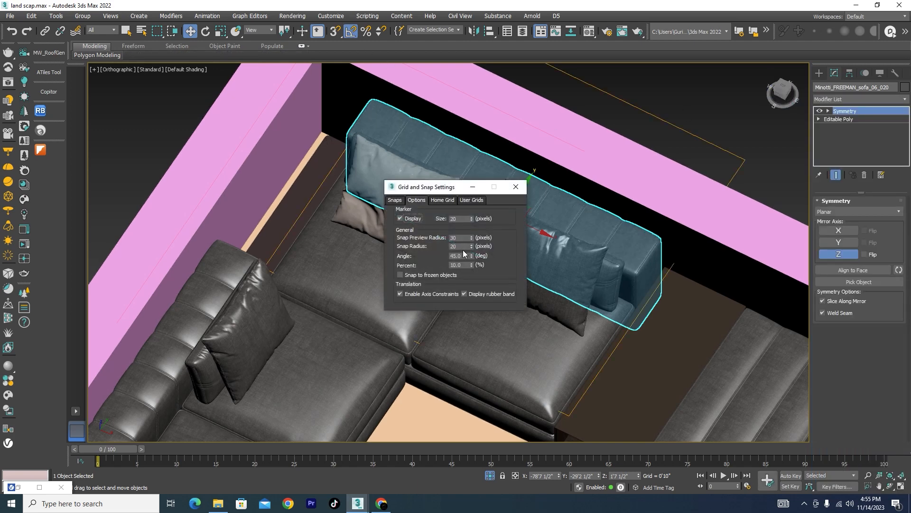
left_click(518, 190)
key("e")
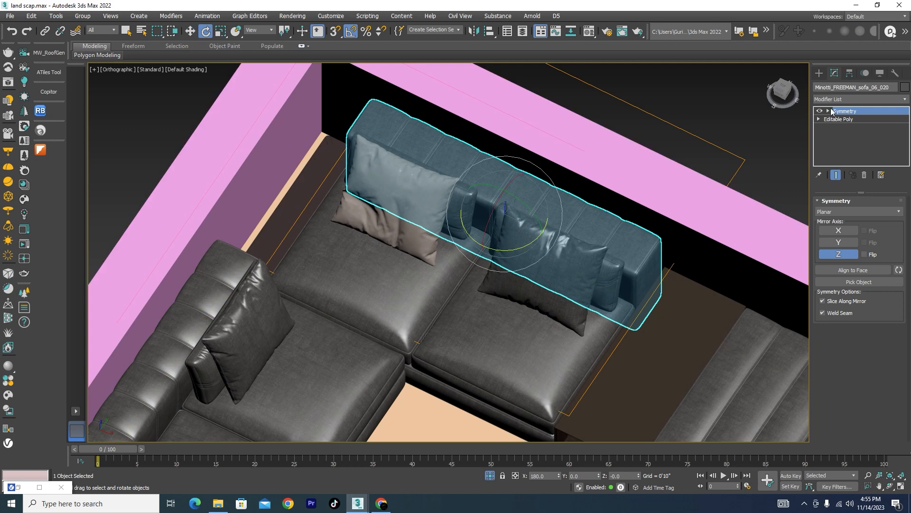
left_click(842, 121)
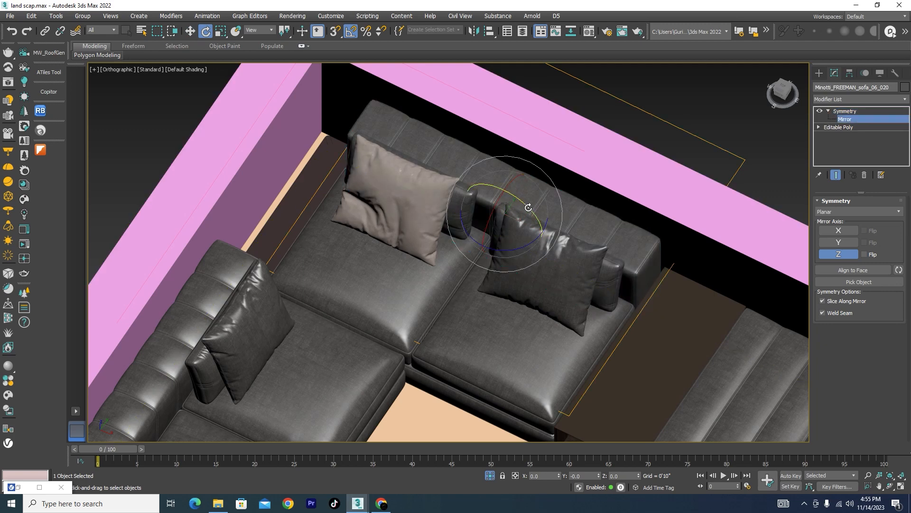
mouse_move(517, 197)
left_mouse_down()
mouse_move(507, 186)
mouse_move(503, 240)
mouse_move(508, 196)
mouse_move(514, 222)
mouse_move(523, 199)
left_mouse_up()
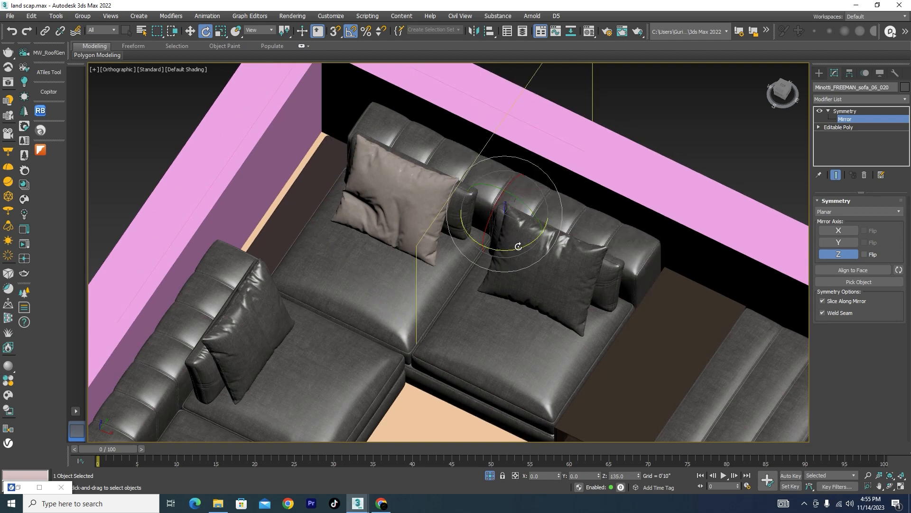
key("ctrl+z")
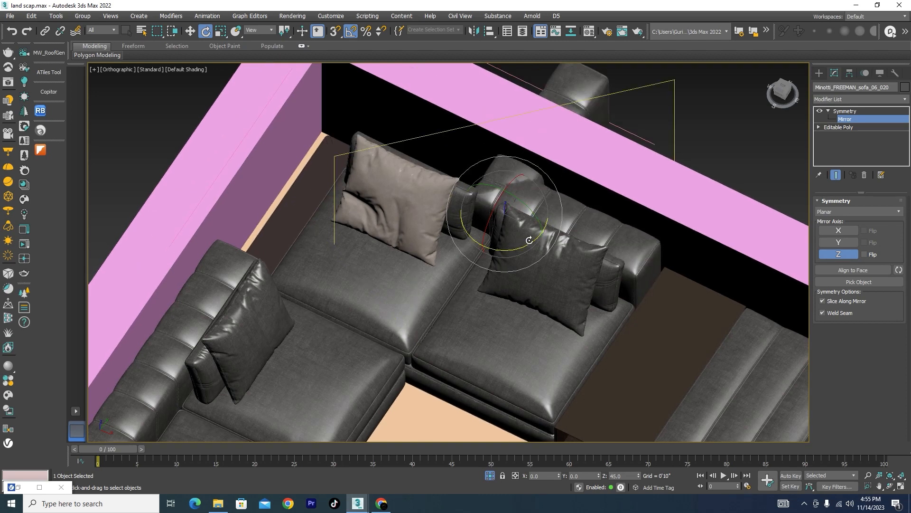
left_click_drag(528, 241, 532, 240)
key("ctrl+z")
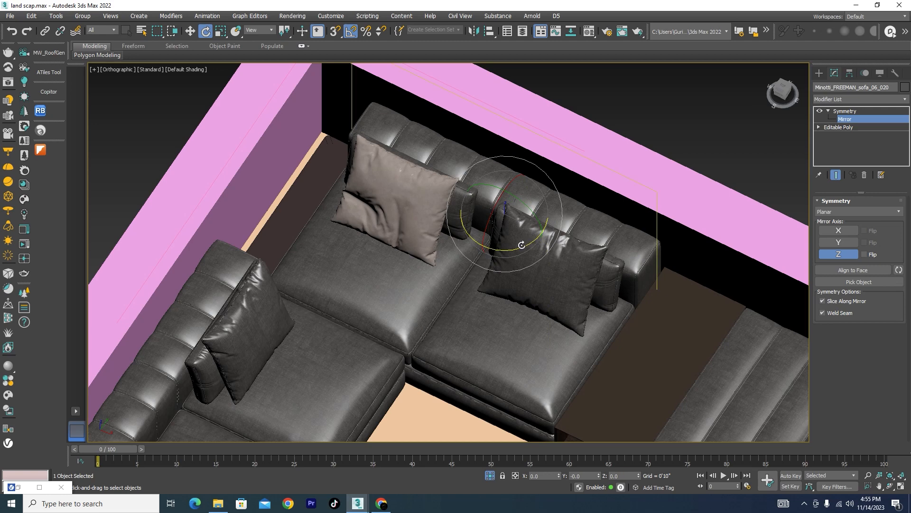
key("ctrl+z")
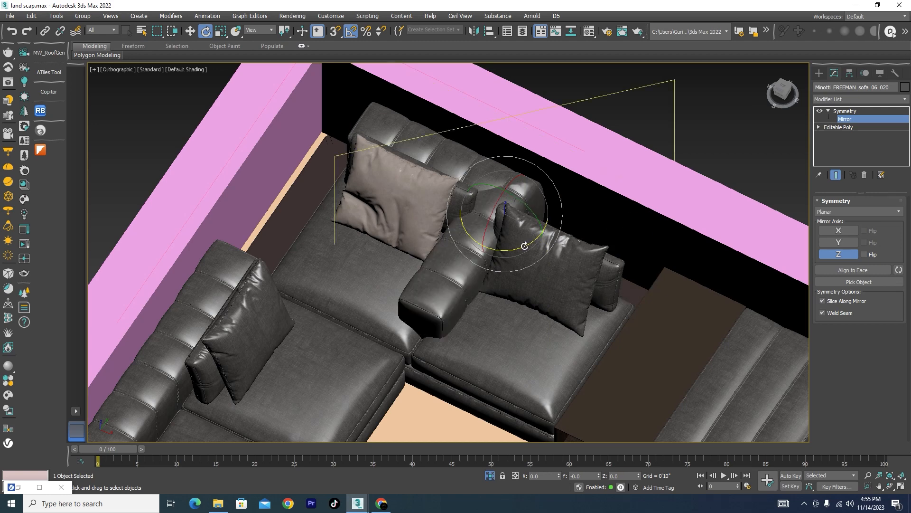
key("ctrl+z")
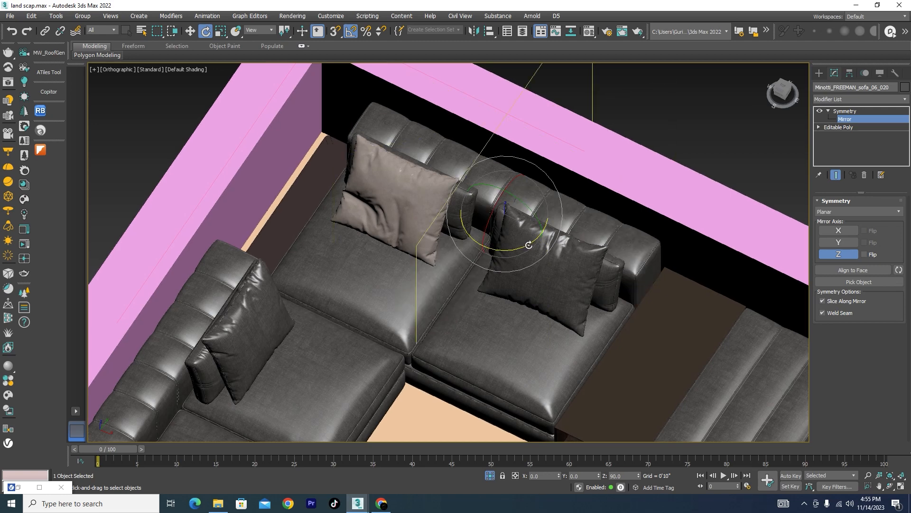
key("ctrl+z")
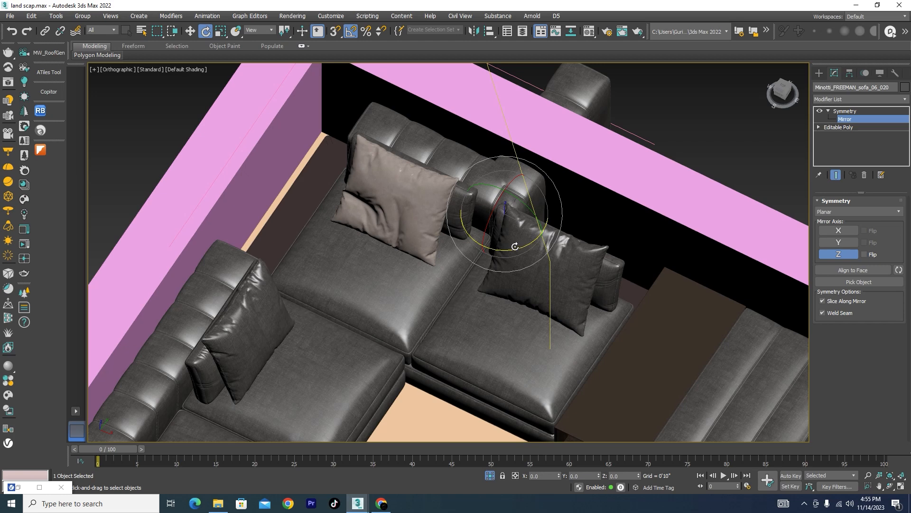
key("ctrl+z")
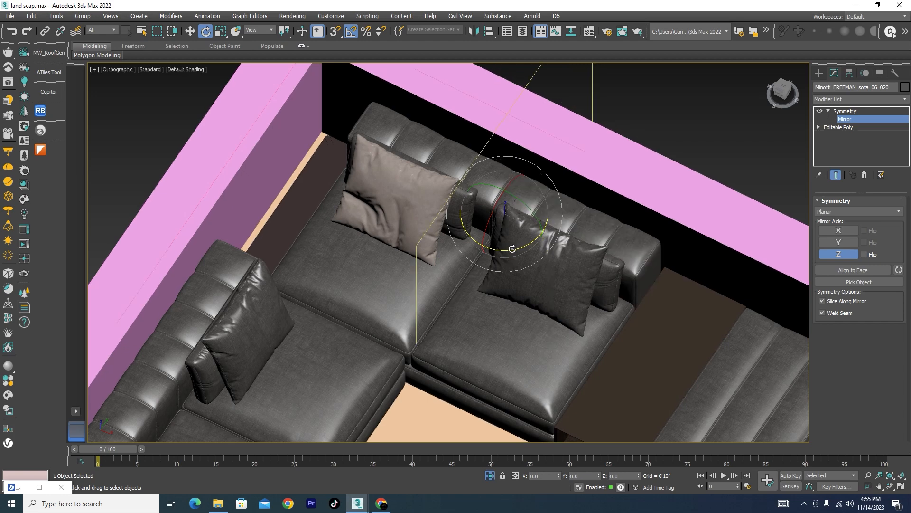
key("ctrl+z")
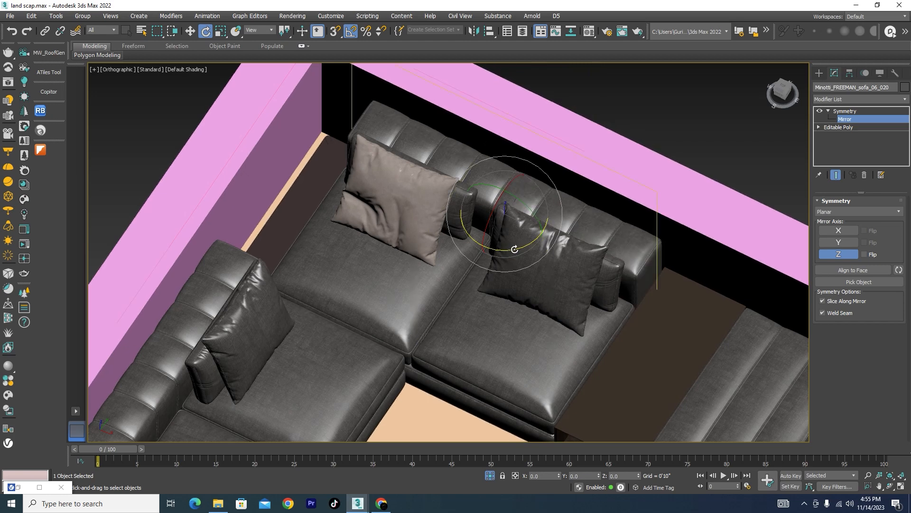
key("ctrl+z")
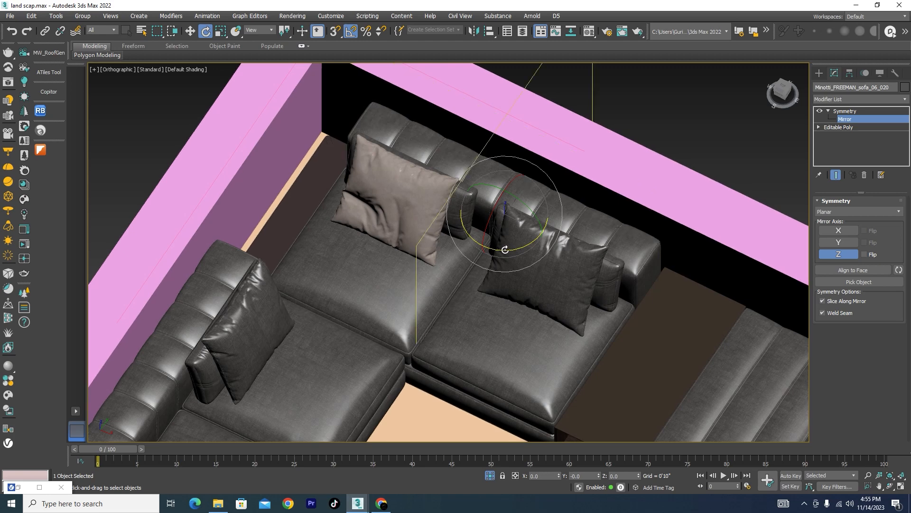
key("ctrl+z")
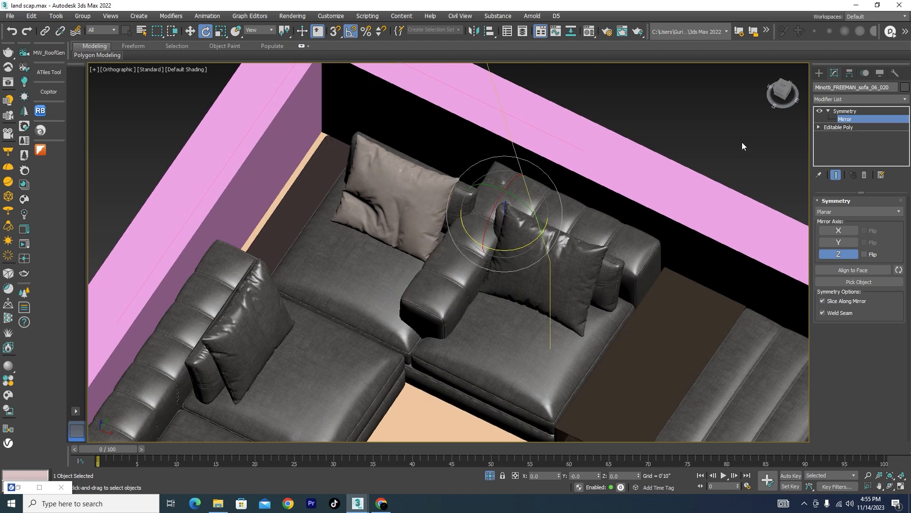
Move the diagonal mirror plane toward the side wall so the backrest turns at the sofa corner.
key("w")
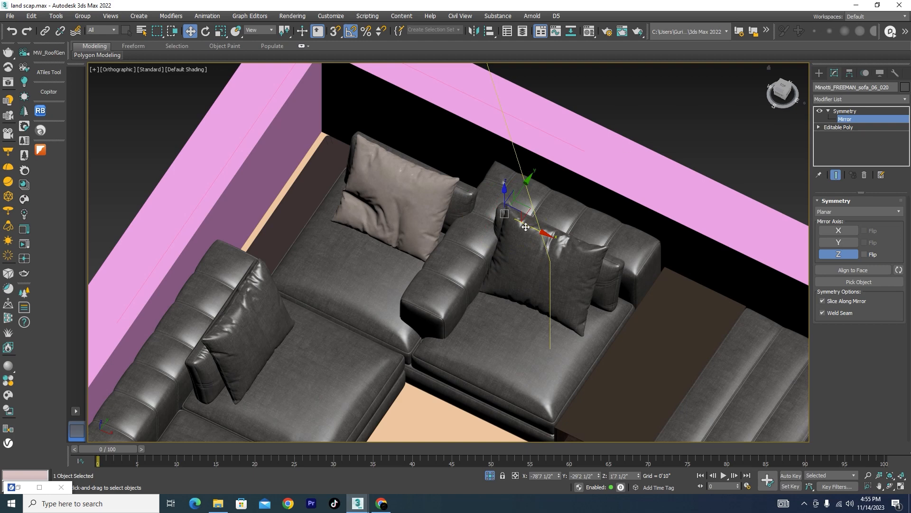
left_click_drag(526, 227, 374, 219)
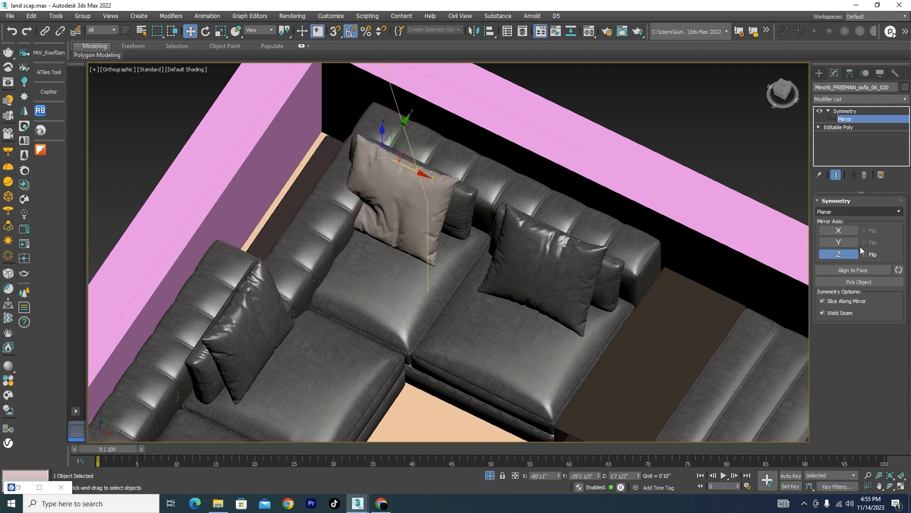
left_click(848, 119)
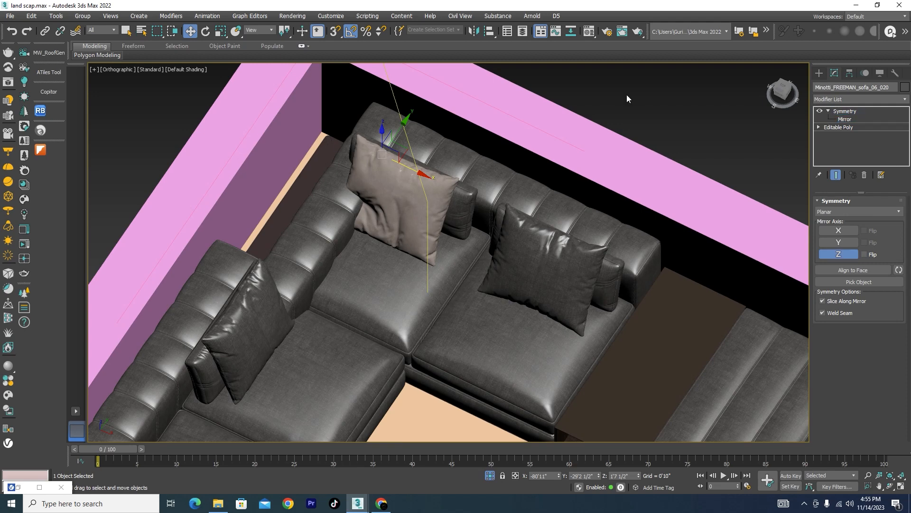
Shift the whole L-shaped backrest along the X axis into the room corner, then deselect it.
left_click(387, 156)
left_click_drag(536, 228, 491, 206)
scroll(491, 206, "down", 5)
middle_click_drag(491, 205, 503, 245, "alt")
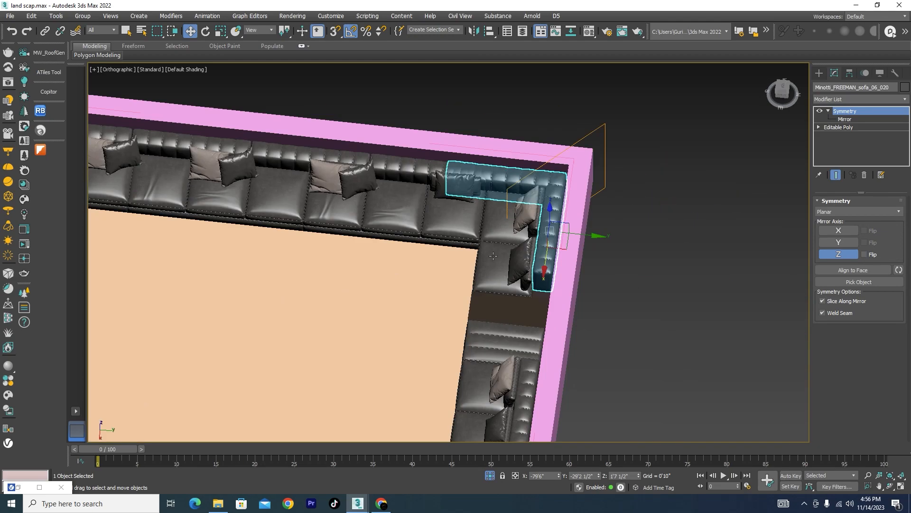
left_click(695, 222)
Isolate the L-shaped backrest together with the four backrests of the adjoining long row and the opposite corner's backrest.
scroll(664, 220, "up", 5)
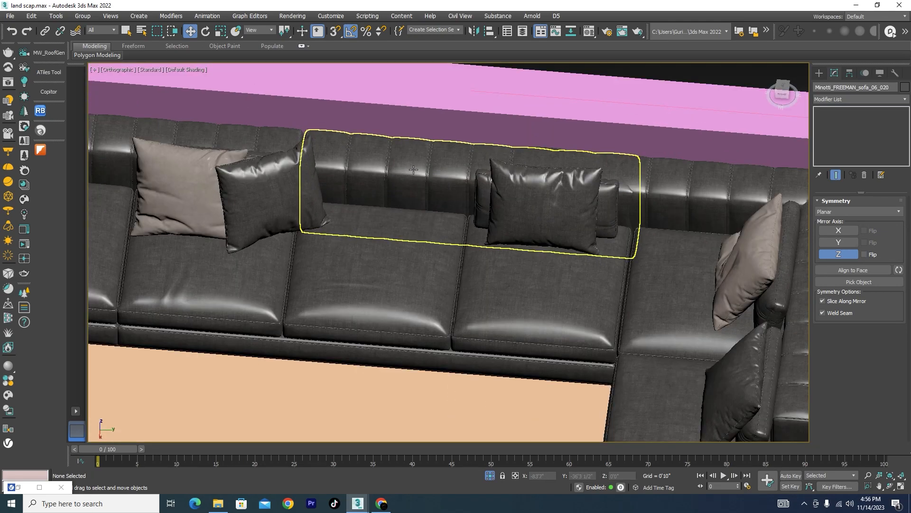
left_click(632, 221)
scroll(673, 215, "down", 6)
left_click(673, 215, "ctrl")
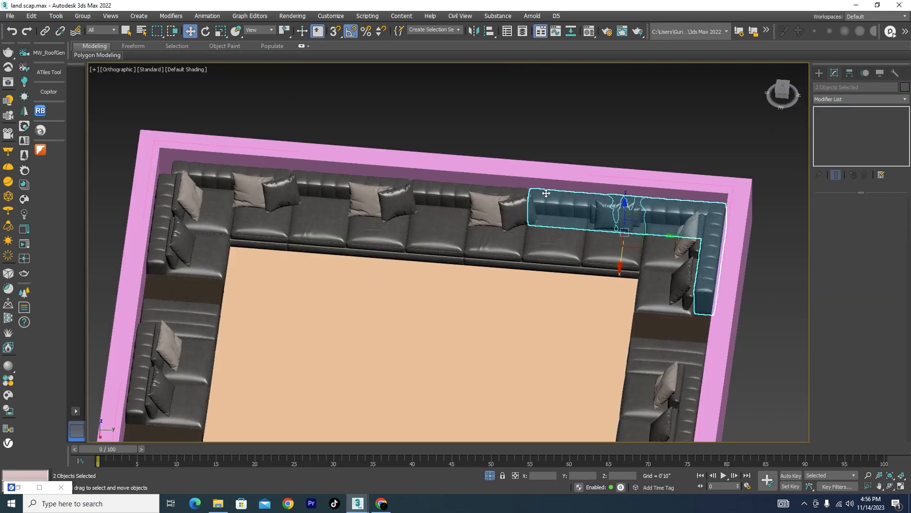
scroll(518, 198, "up", 6)
left_click(479, 184, "ctrl")
left_click(207, 161, "ctrl")
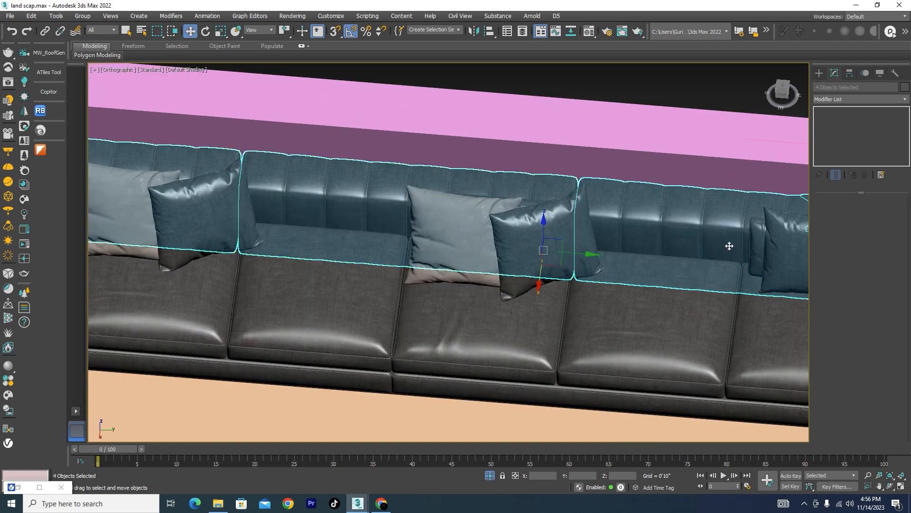
scroll(729, 246, "down", 6)
scroll(464, 188, "up", 6)
left_click(403, 213, "ctrl")
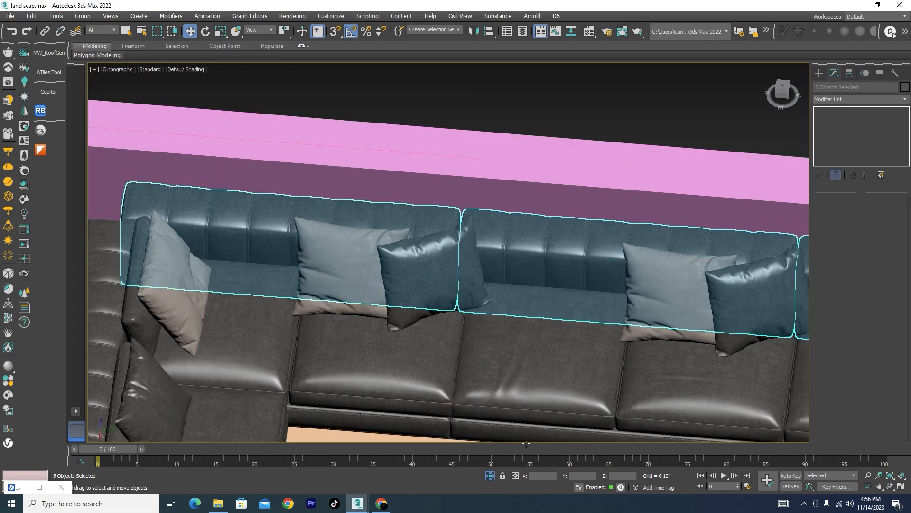
scroll(447, 193, "down", 3)
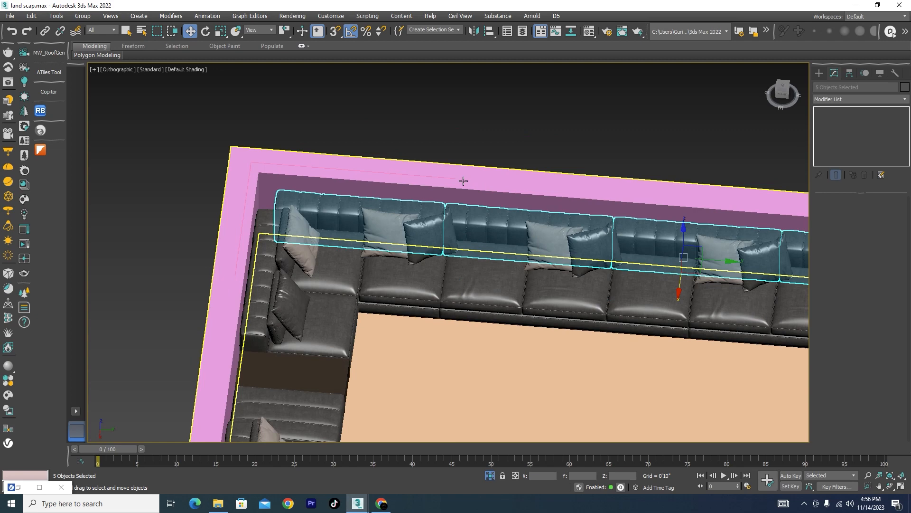
left_click(264, 275, "ctrl")
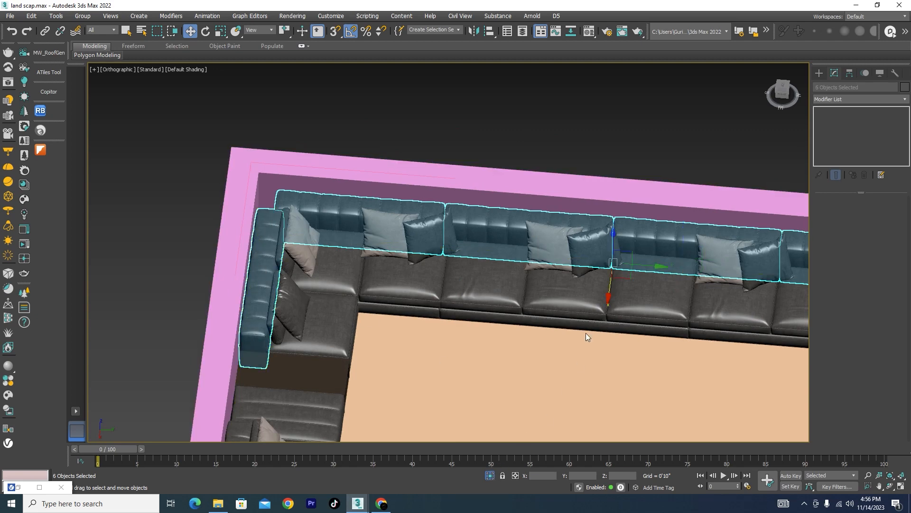
left_click(490, 475)
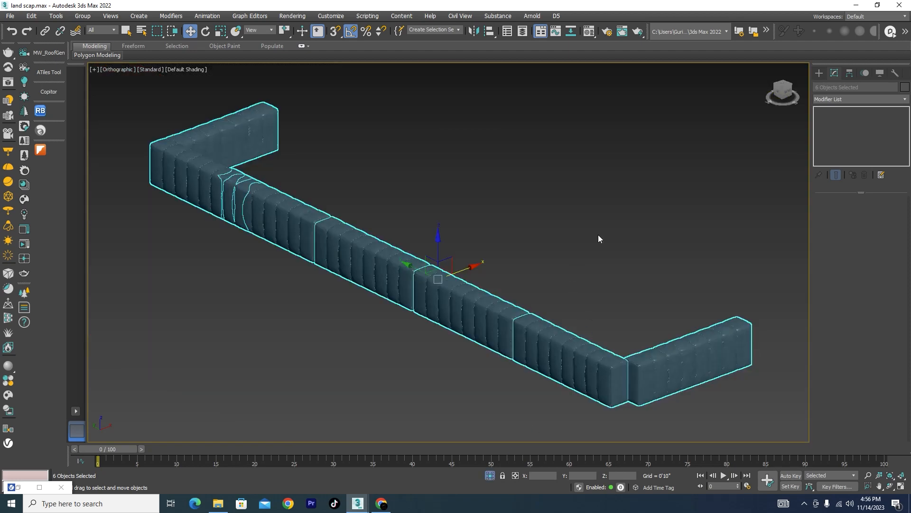
Slide the two backrests nearest the L-shaped one along the row until they clear its overlapping arm.
middle_click_drag(598, 235, 534, 295, "alt")
left_click(533, 294)
left_click(520, 204)
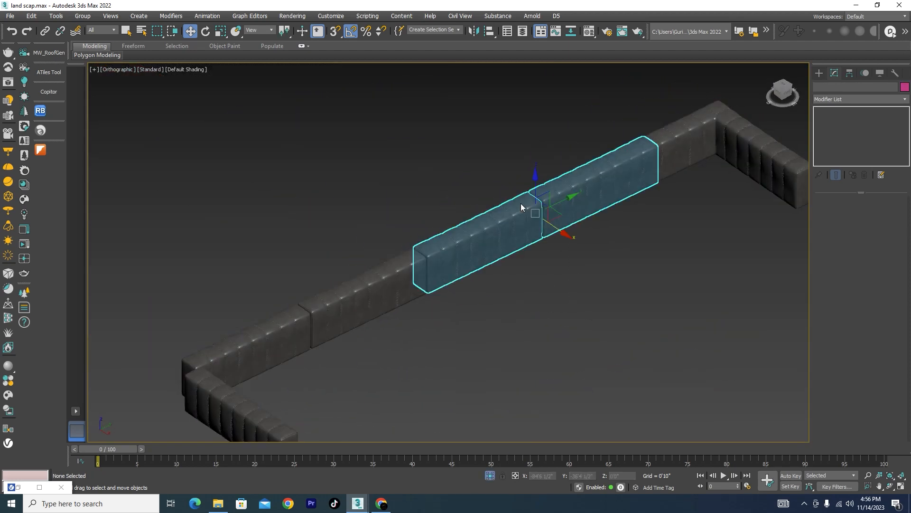
left_click_drag(564, 199, 523, 219)
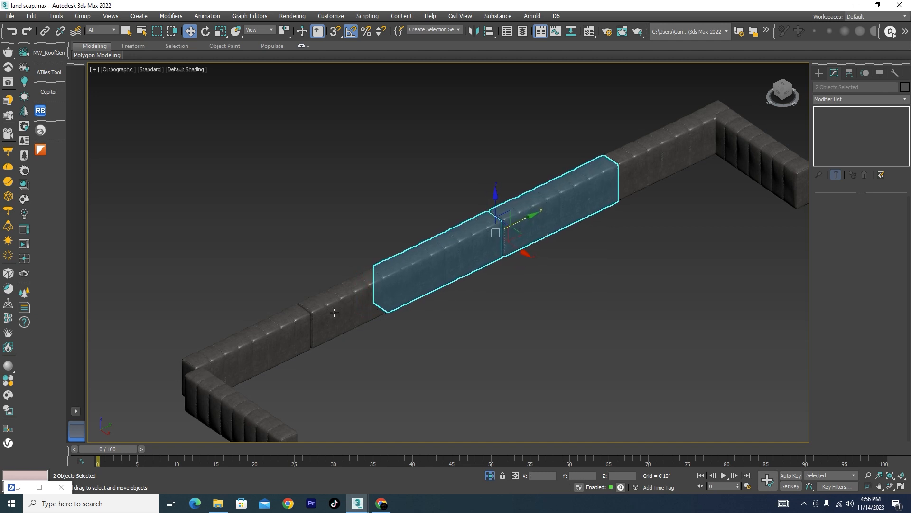
Try deleting the backrest that the shifted pair now overlaps, then undo the deletion.
left_click(338, 294)
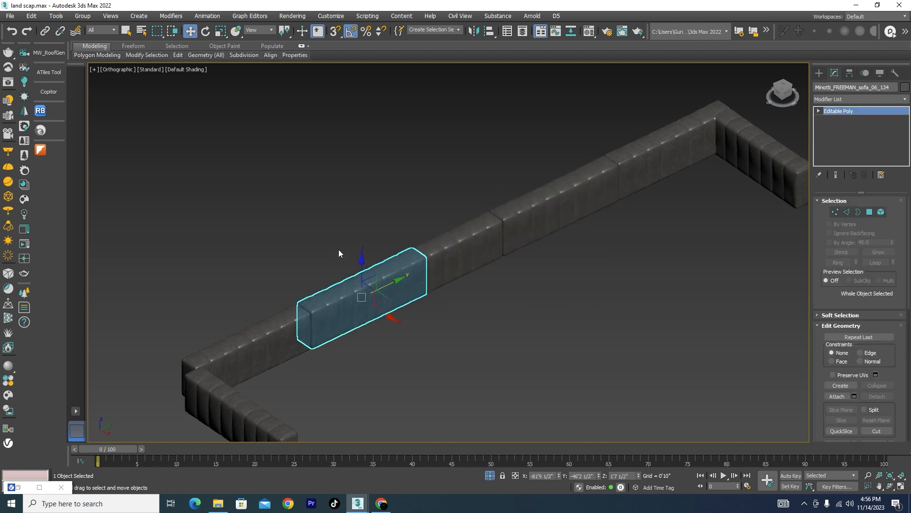
key("Delete")
key("ctrl+z")
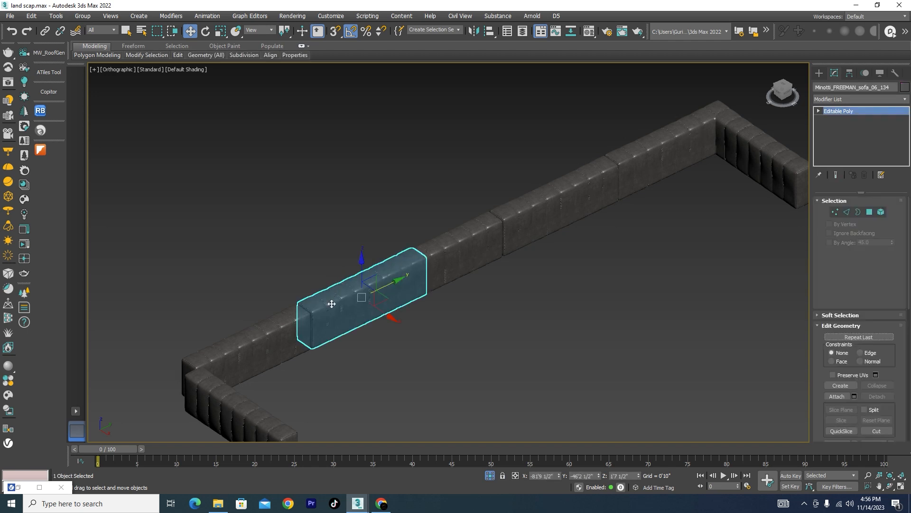
key("ctrl+z")
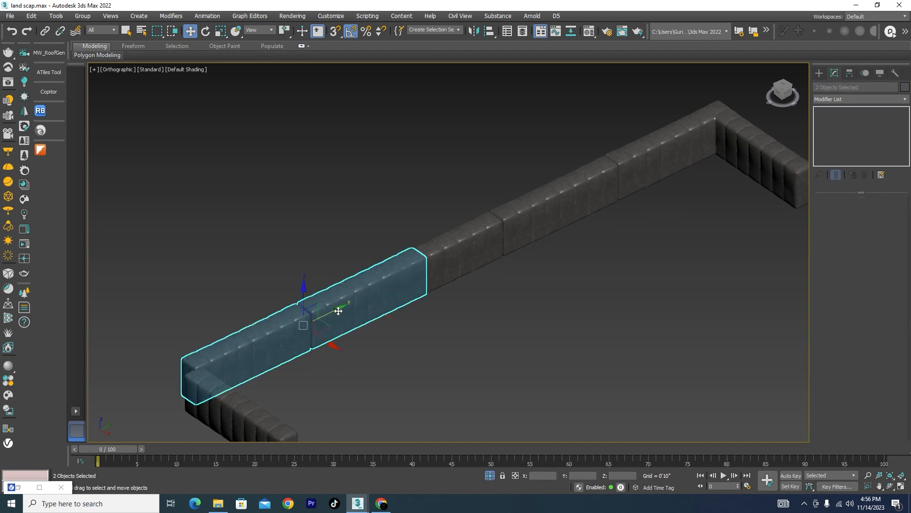
Slide the two selected backrests back along the row, then delete the end one that overlaps the corner.
left_click_drag(338, 308, 300, 319)
scroll(380, 281, "down", 5)
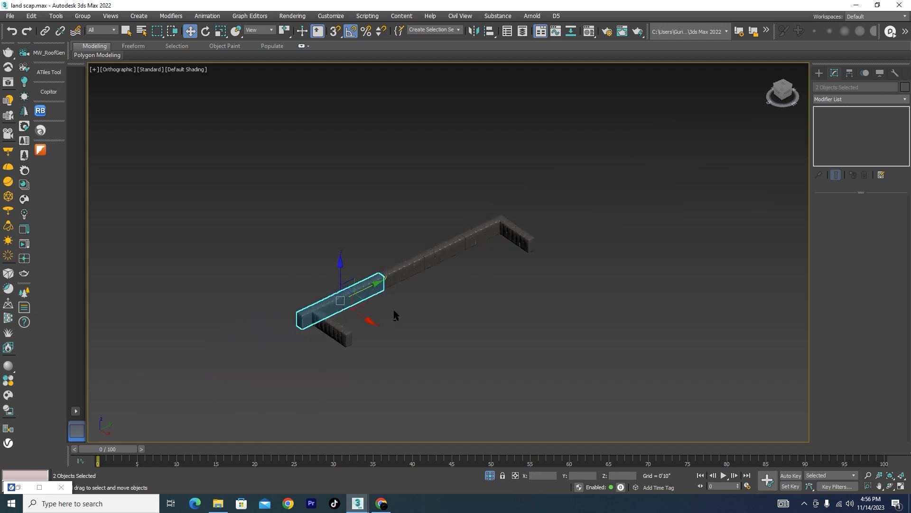
middle_click_drag(394, 311, 416, 327, "alt")
left_click(416, 328)
scroll(319, 326, "up", 4)
left_click(318, 338)
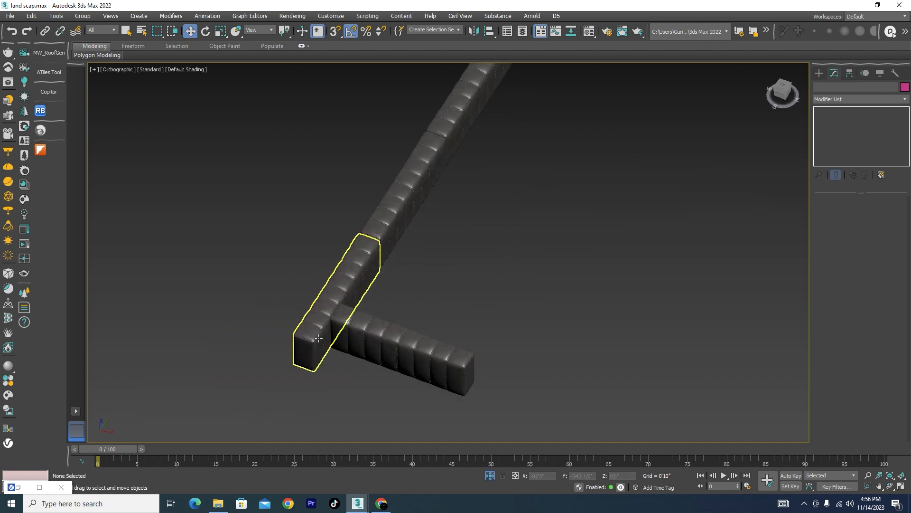
scroll(575, 256, "down", 5)
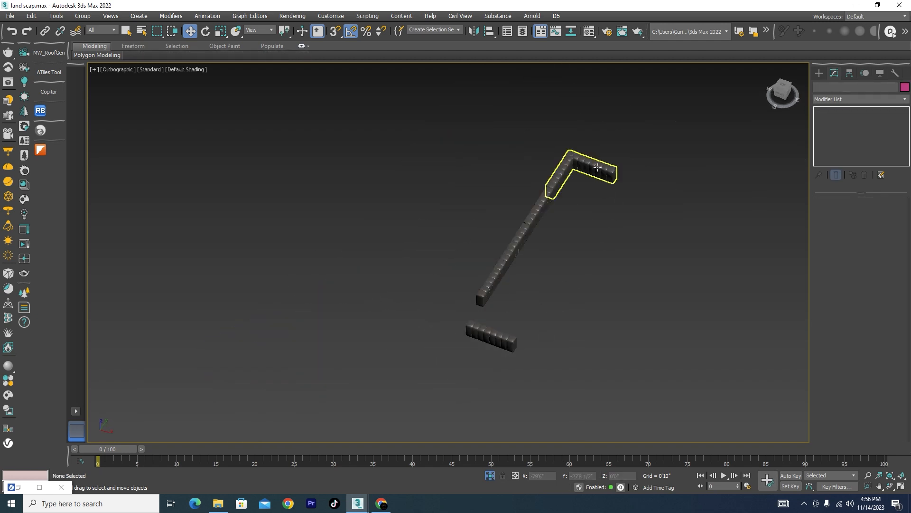
Copy the far corner's L-shaped backrest to the near end of the row and mirror the copy to fit that corner.
left_click(598, 165)
left_click_drag(605, 144, 509, 291, "shift")
left_click(457, 293)
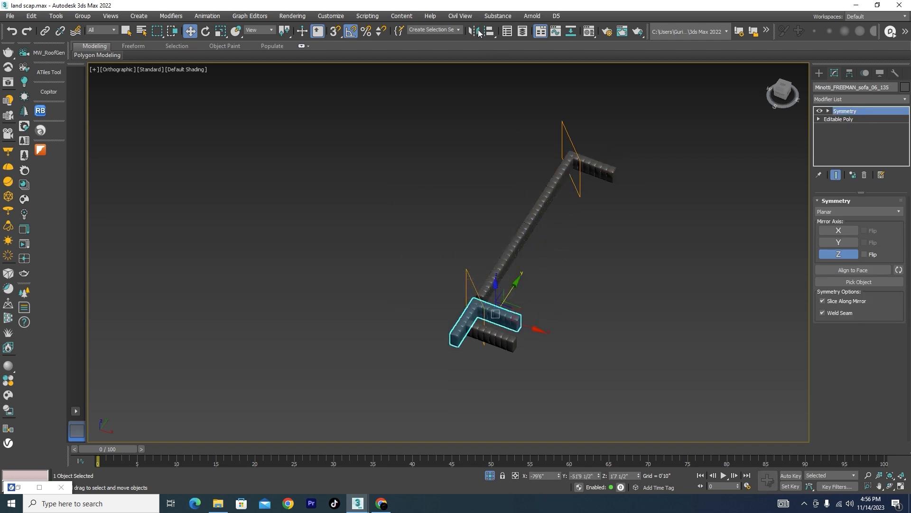
left_click(475, 31)
left_click(429, 325)
scroll(517, 251, "up", 5)
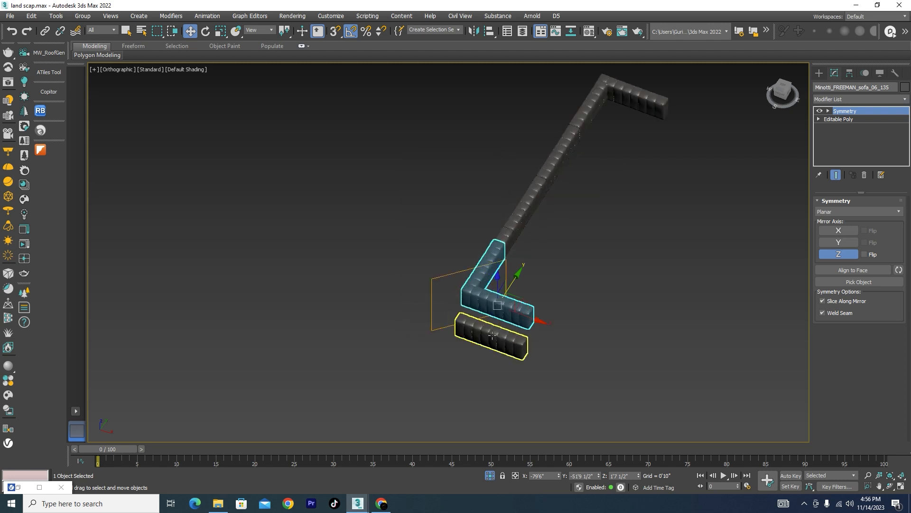
Move the mirrored L-shaped copy along Y past the short straight backrest, then shift its Symmetry mirror plane along Y.
left_click_drag(519, 250, 503, 335)
left_click(829, 111)
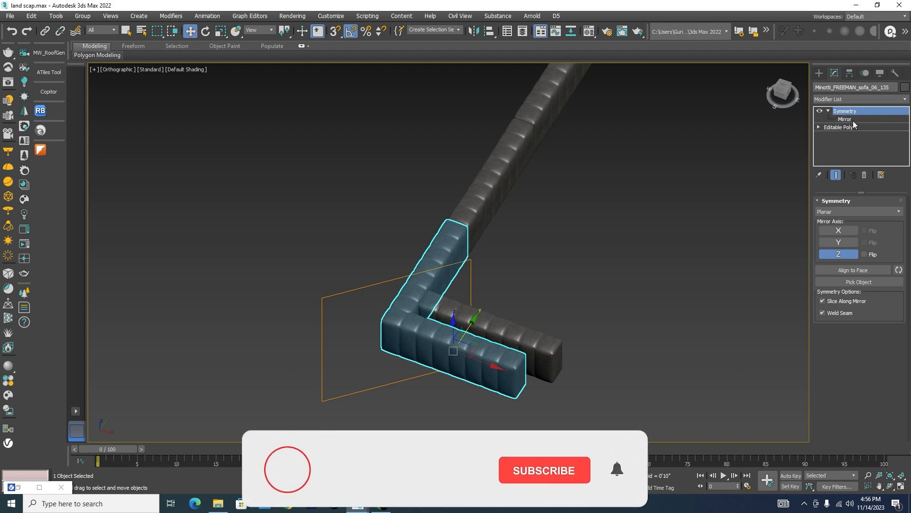
left_click(853, 120)
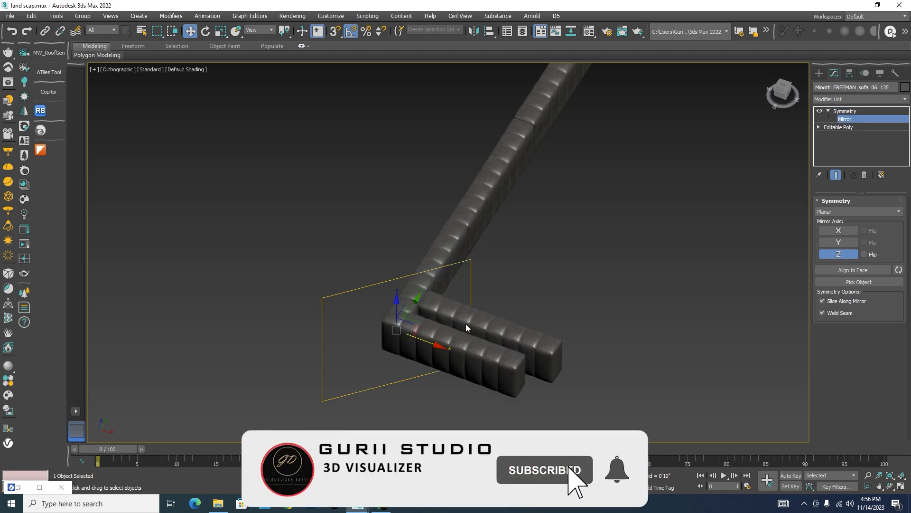
left_click_drag(410, 306, 481, 346)
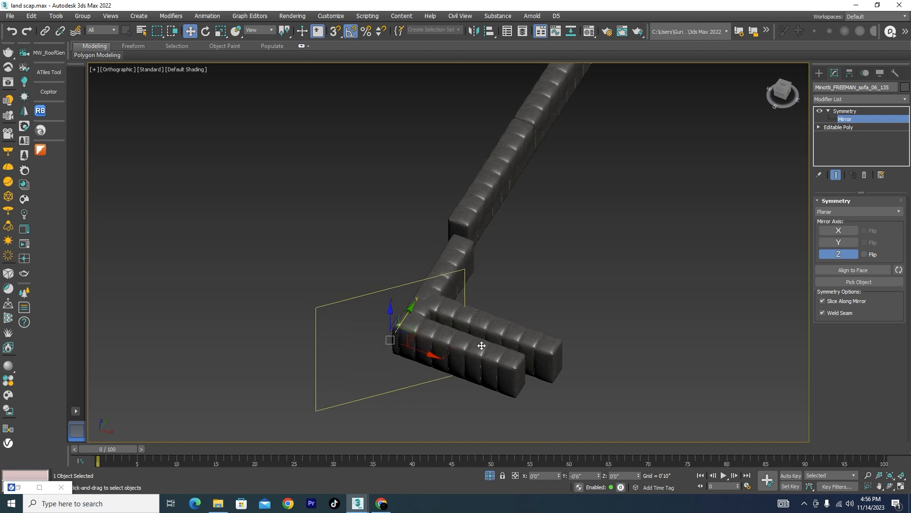
left_click(850, 112)
In the top view, move the L-shaped copy along Y until it is level with the short straight backrest.
scroll(435, 323, "up", 5)
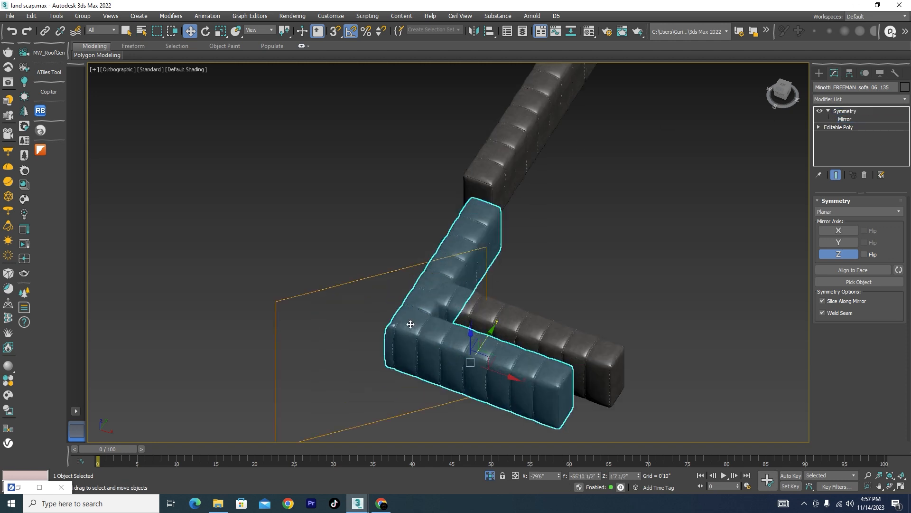
key("t")
scroll(376, 309, "down", 3)
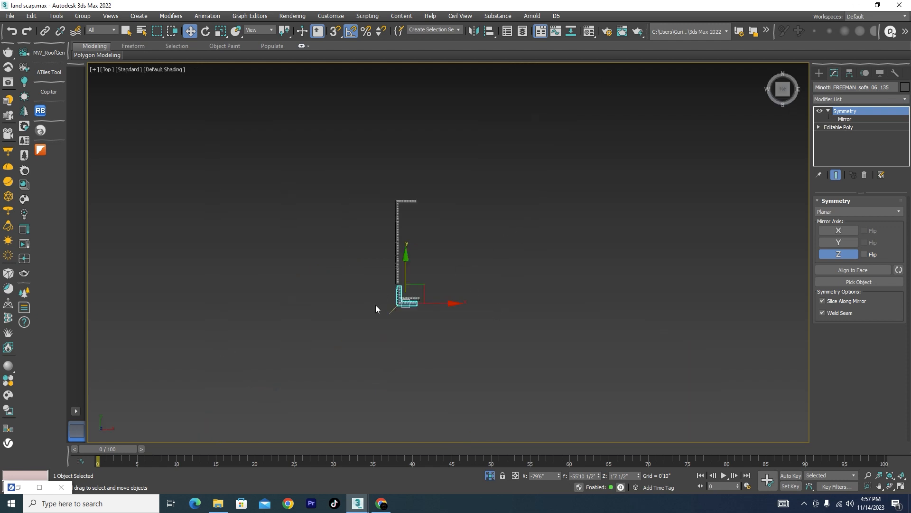
scroll(456, 299, "up", 5)
left_click_drag(465, 337, 472, 287)
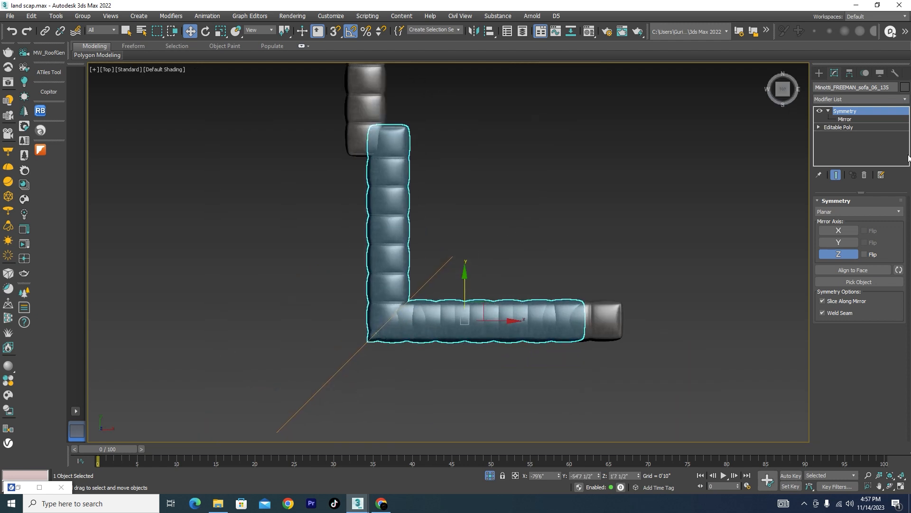
Shift the Symmetry mirror plane further along Y, then move the L-shaped piece along X flush with the long row.
left_click(850, 120)
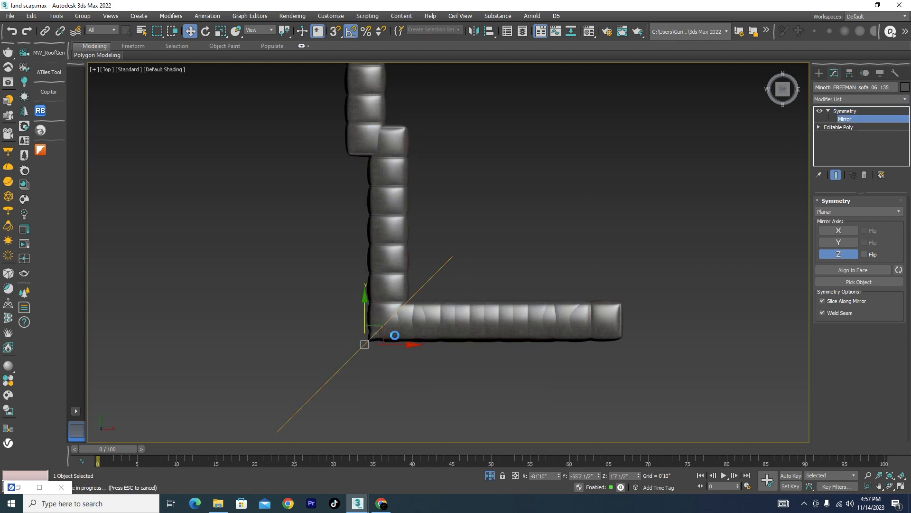
key("Escape")
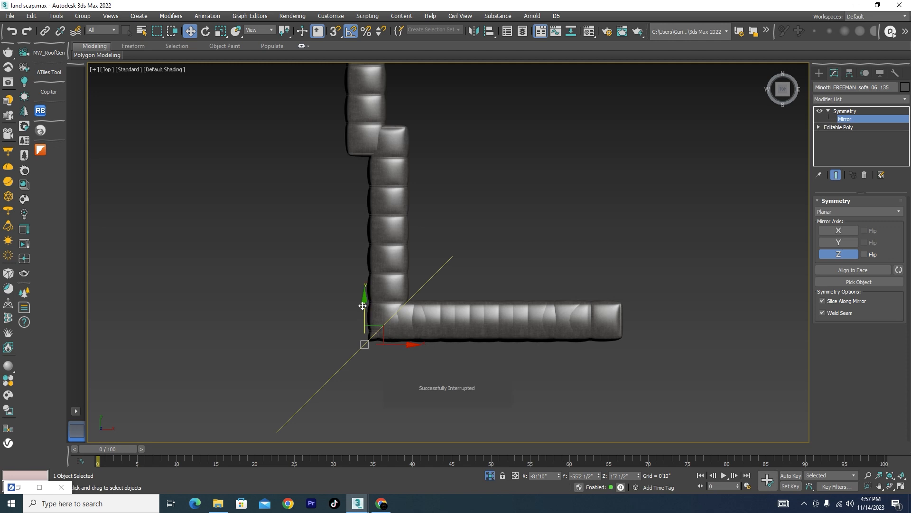
left_click_drag(372, 311, 385, 334)
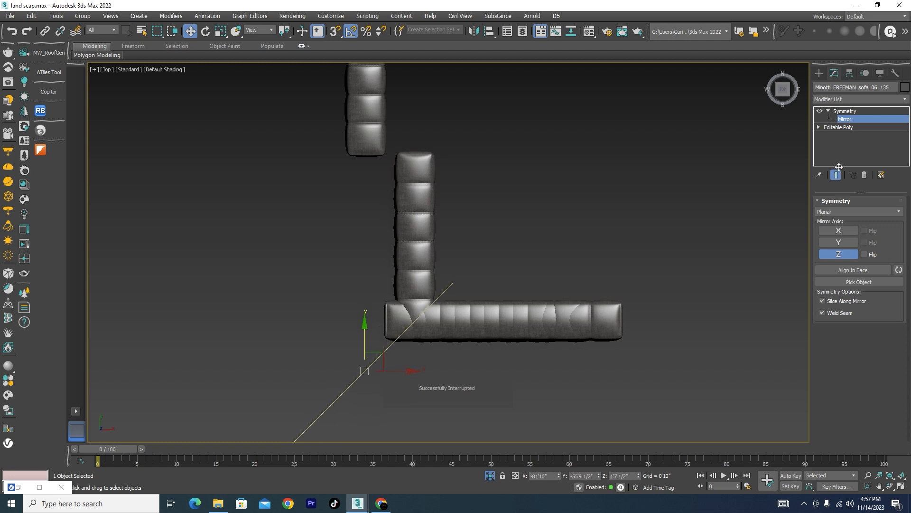
left_click(862, 112)
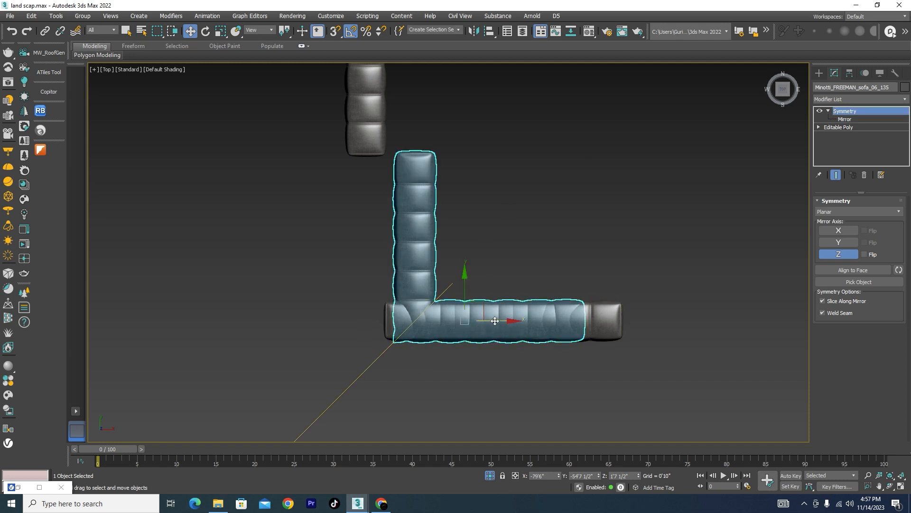
left_click_drag(476, 330, 444, 304)
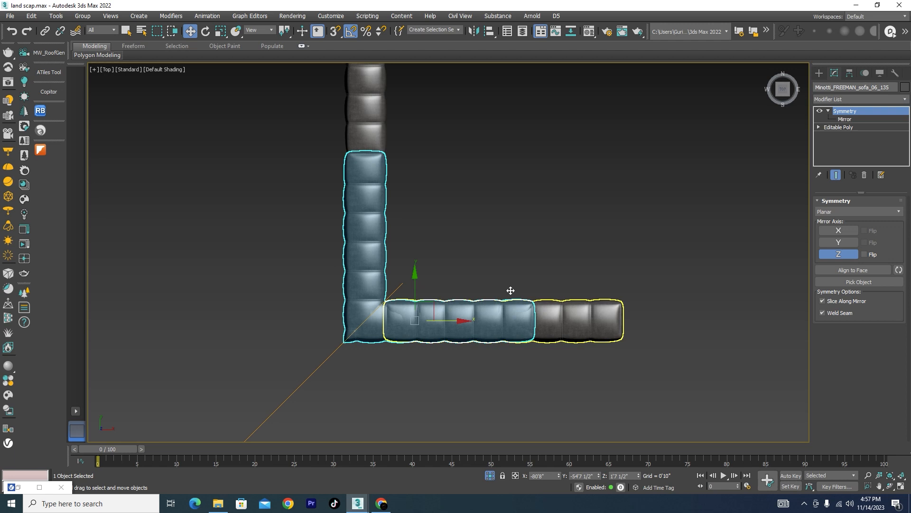
Select the straight backrest overlapped by the new corner piece and end isolation to bring back the whole scene.
left_click(578, 315)
scroll(578, 315, "down", 3)
middle_click_drag(616, 332, 474, 280, "alt")
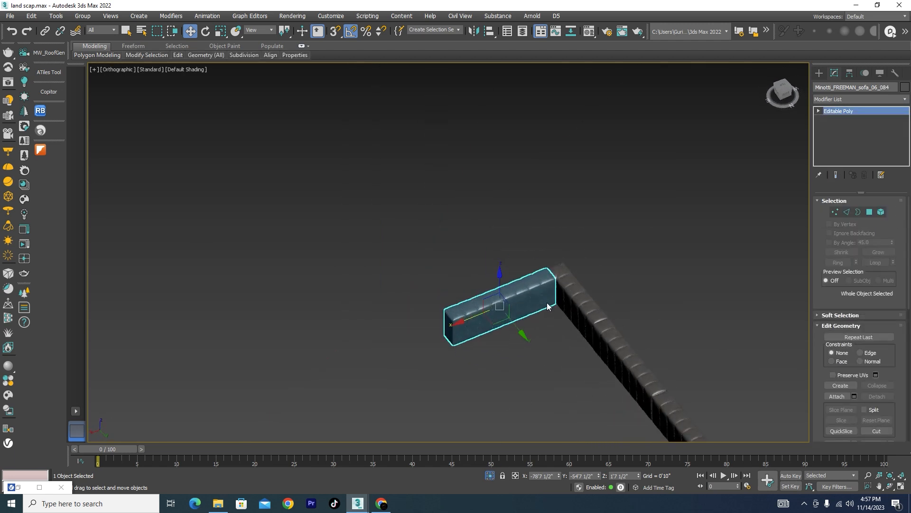
scroll(548, 305, "down", 5)
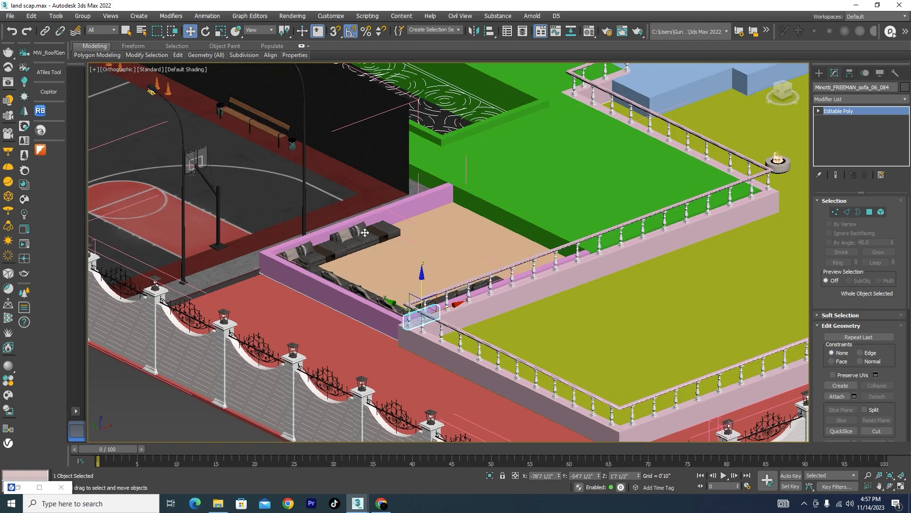
scroll(449, 240, "up", 10)
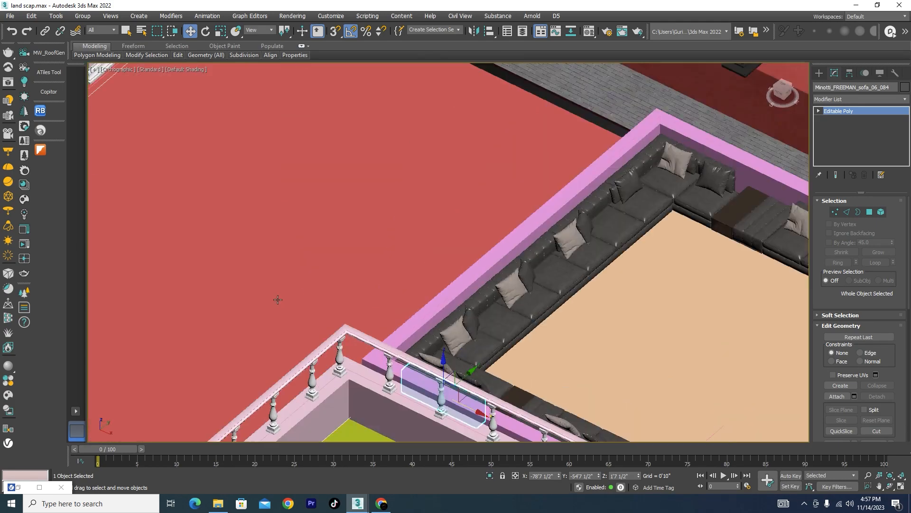
middle_click_drag(278, 299, 208, 298, "alt")
scroll(442, 221, "down", 2)
scroll(417, 384, "up", 4)
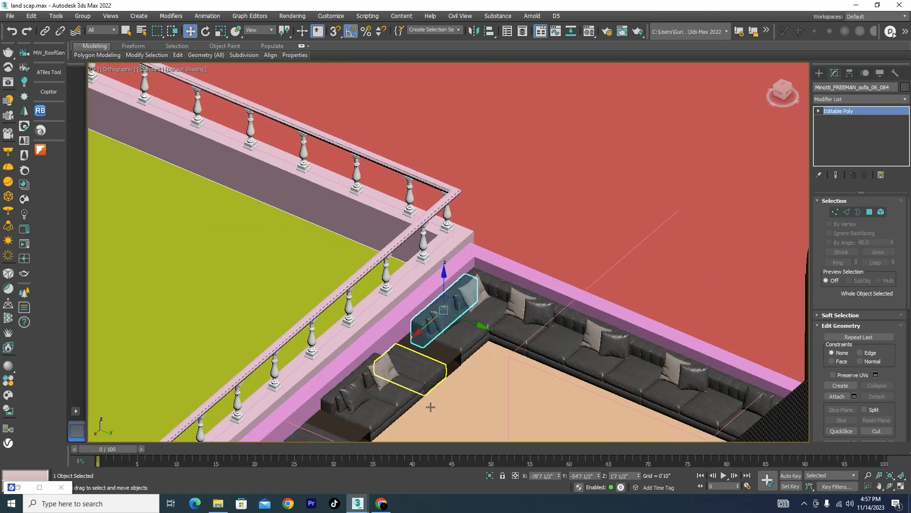
scroll(458, 259, "up", 3)
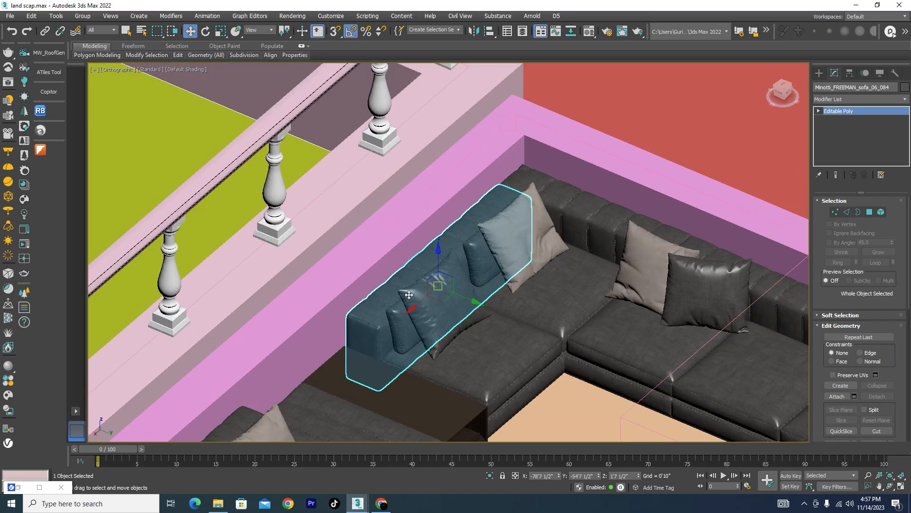
Slide the overlapped straight backrest along the wall clear of the corner piece, then delete it.
left_click_drag(417, 302, 317, 393)
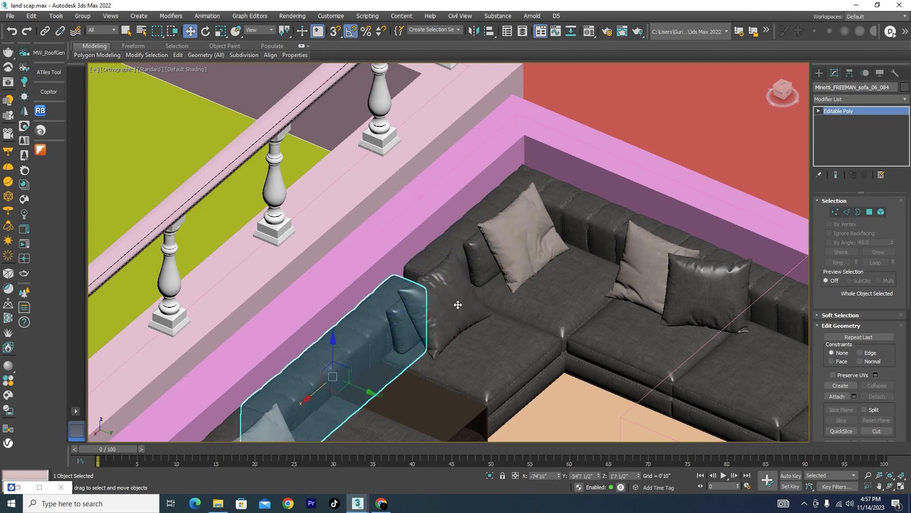
key("Delete")
scroll(466, 218, "down", 2)
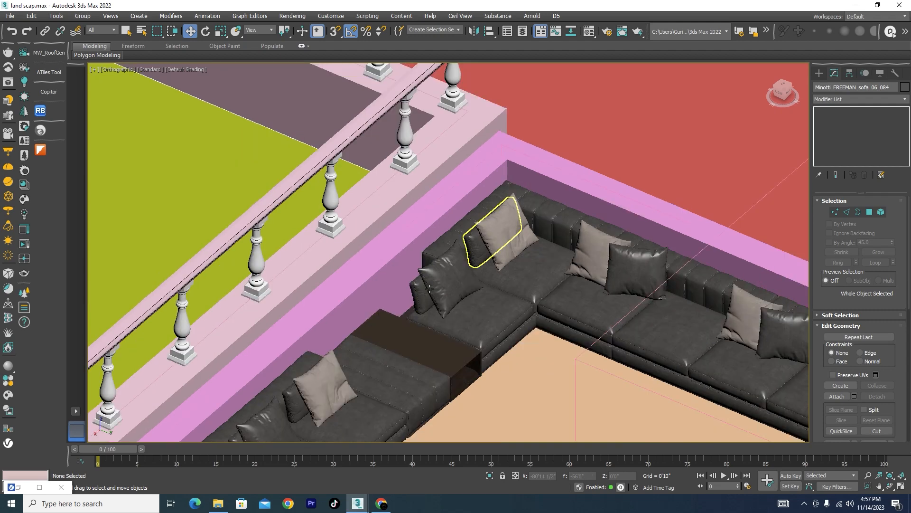
Examine how the backrests and seats fit along the balustrade-side wall and around the opposite corner.
scroll(466, 248, "down", 2)
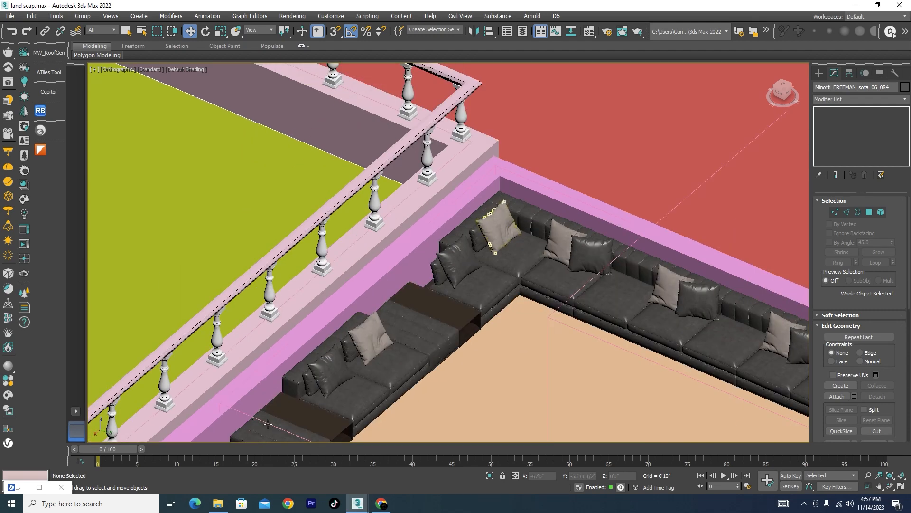
scroll(310, 406, "up", 4)
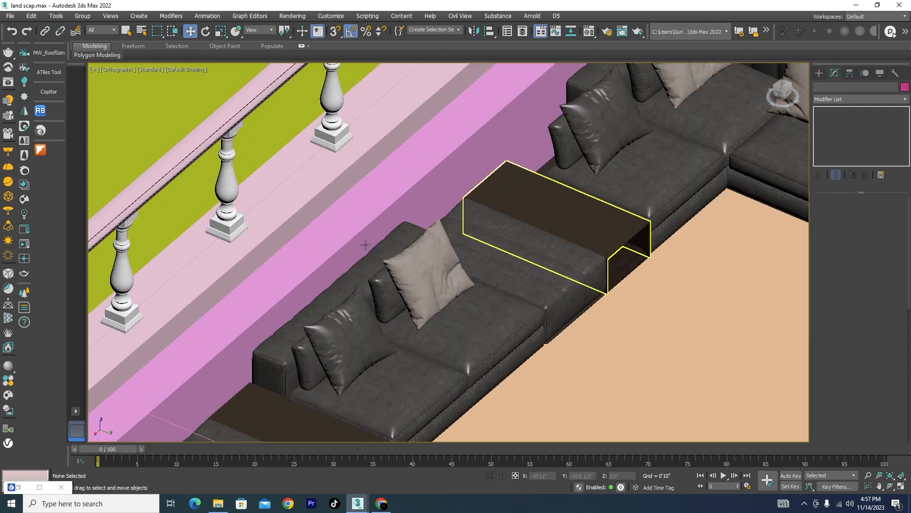
left_click(359, 272)
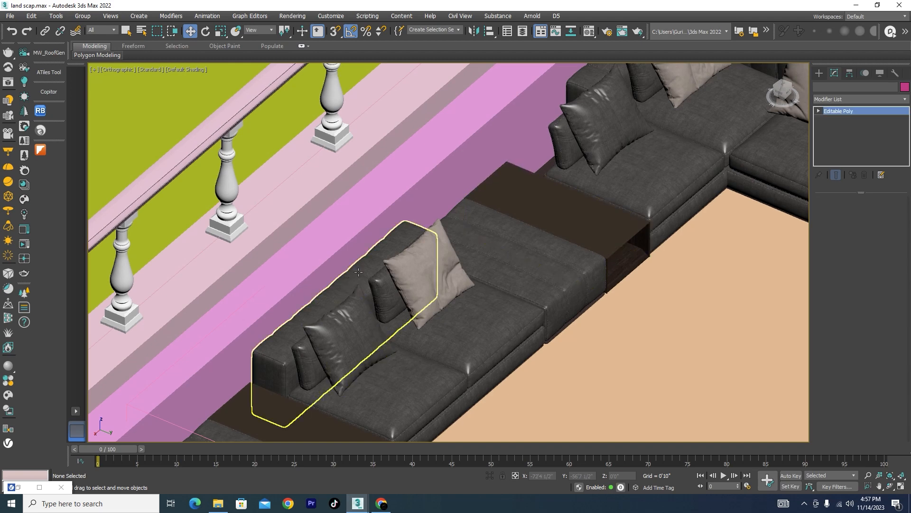
scroll(292, 272, "down", 4)
scroll(478, 197, "up", 2)
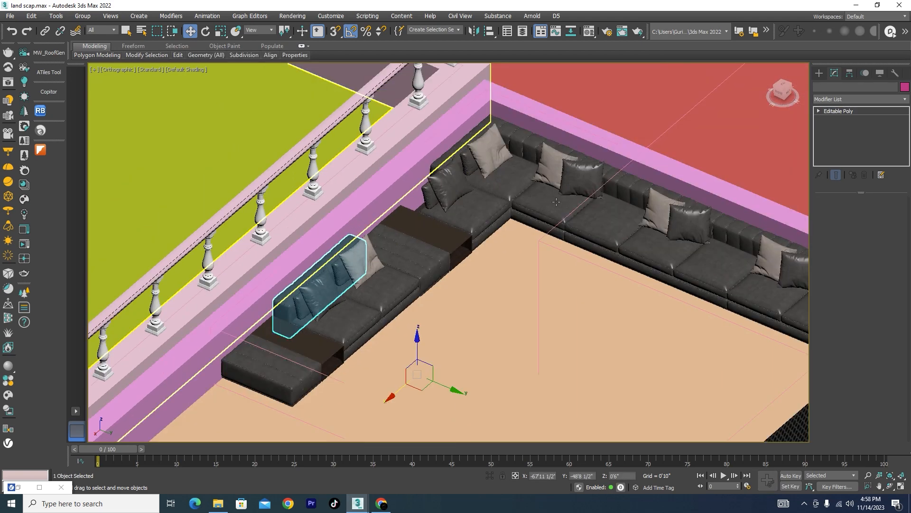
scroll(397, 224, "down", 3)
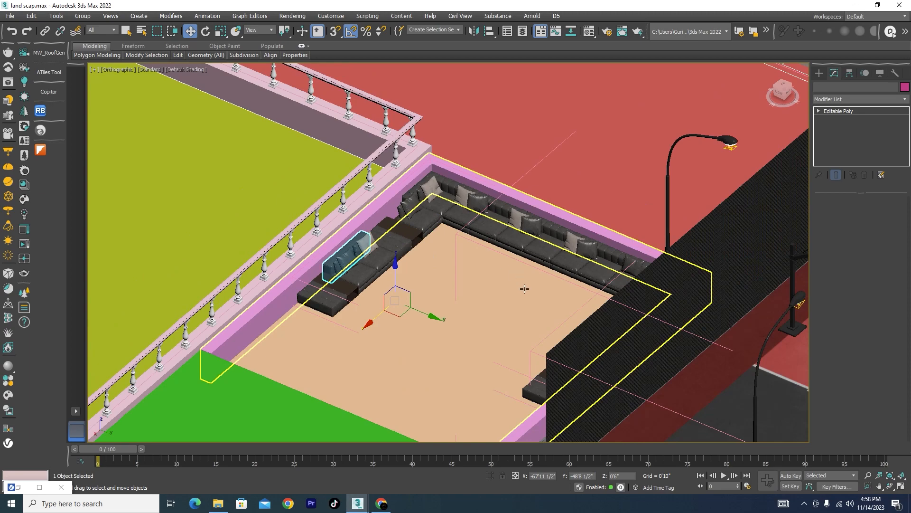
scroll(524, 288, "down", 2)
middle_click_drag(561, 299, 586, 287, "alt")
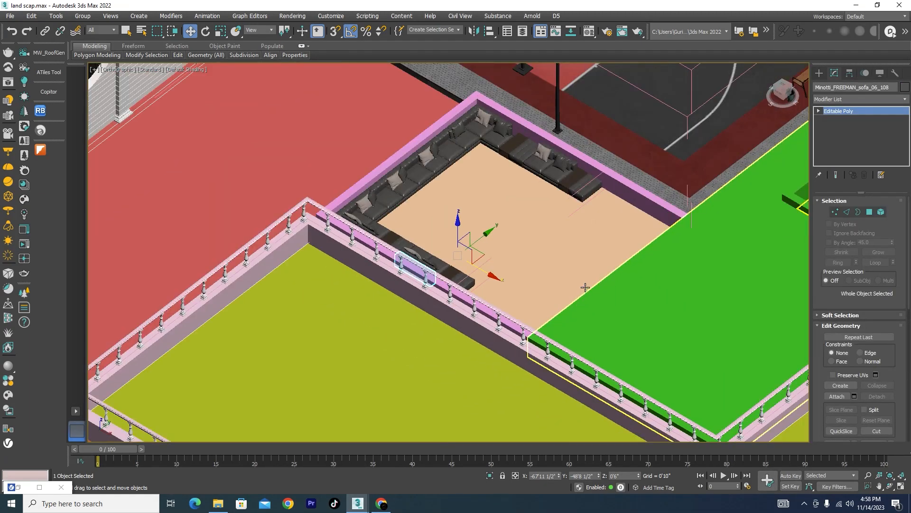
scroll(585, 287, "down", 3)
scroll(588, 254, "up", 6)
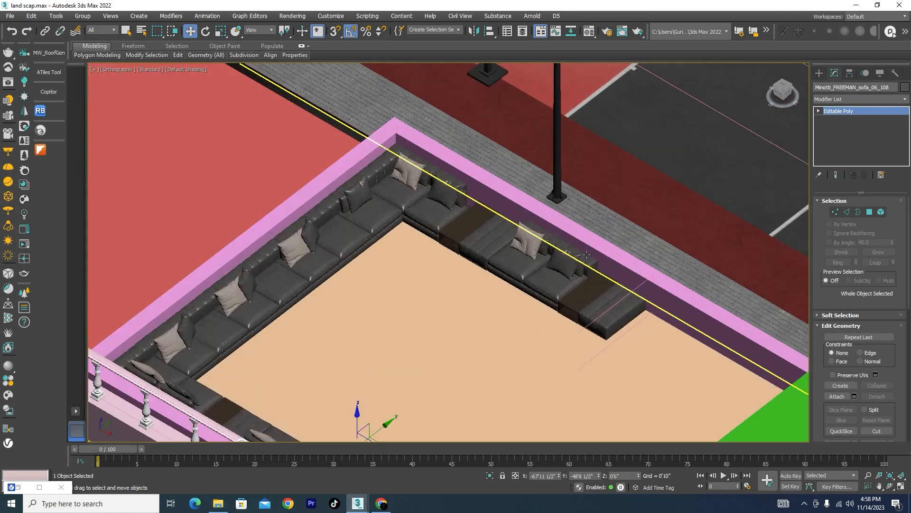
Add an FFD 4x4x4 modifier to the L-shaped backrest in the corner beside the paved path.
scroll(587, 254, "up", 2)
scroll(442, 187, "up", 4)
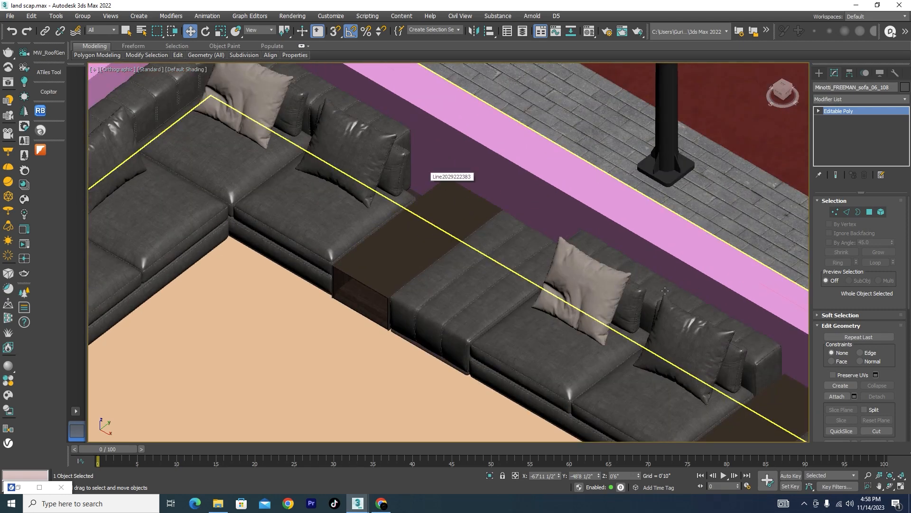
scroll(380, 132, "up", 3)
left_click(407, 135)
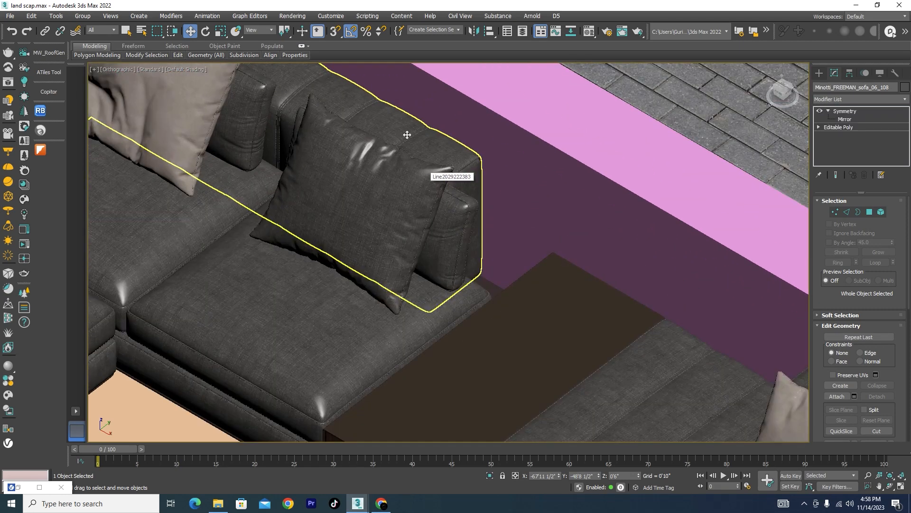
left_click(901, 99)
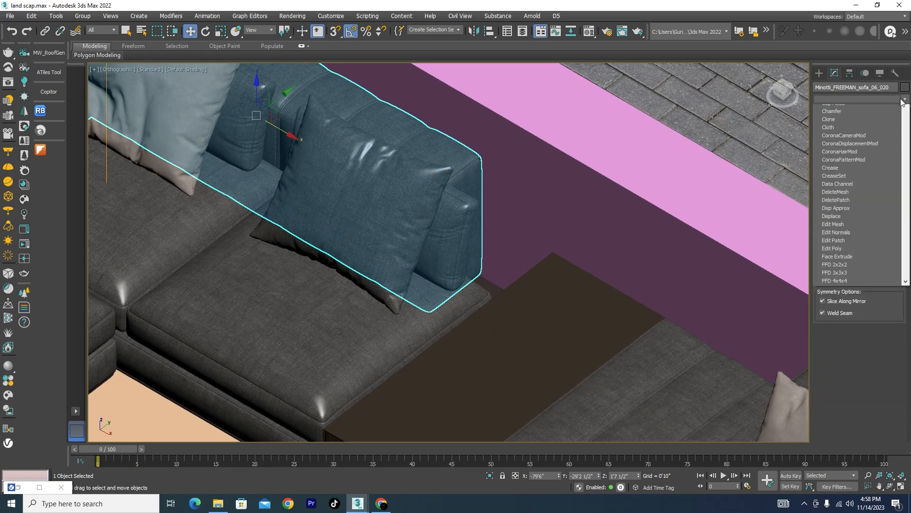
key("f")
left_click(837, 133)
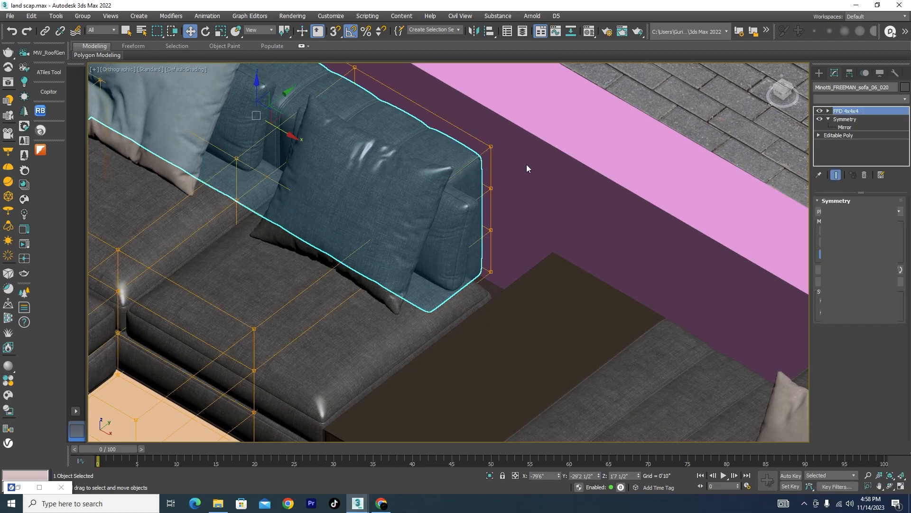
scroll(595, 183, "down", 5)
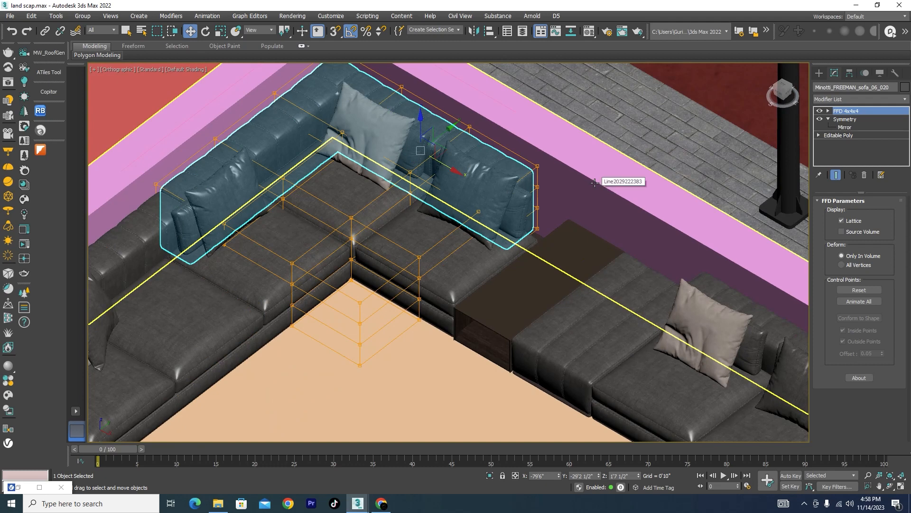
Stretch the wall-side arm of the L-shaped backrest beside the paved path to the second seat's outer edge using its end FFD control points.
key("t")
scroll(460, 193, "up", 3)
scroll(320, 141, "up", 4)
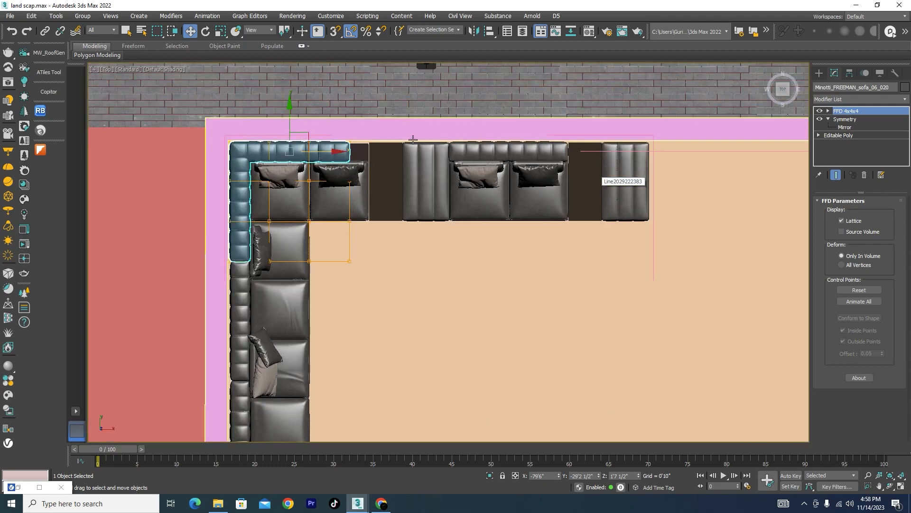
left_click(829, 111)
left_click(853, 119)
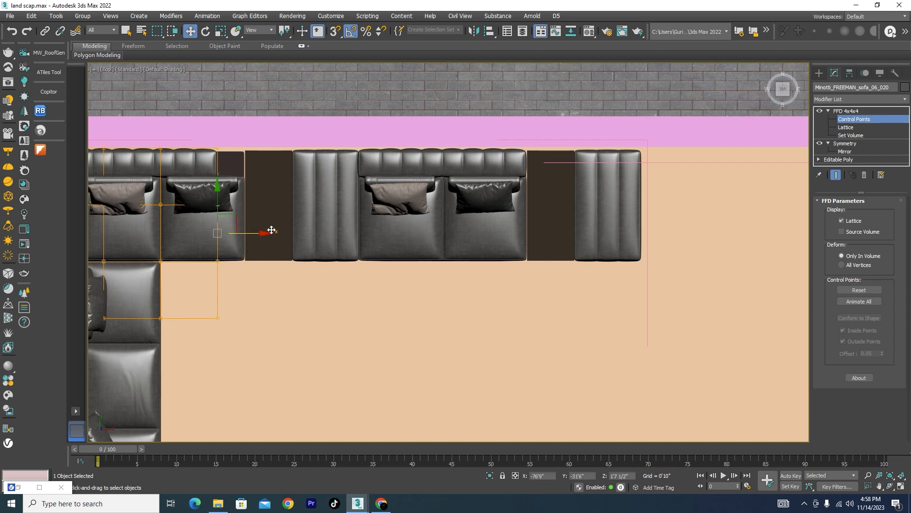
left_click_drag(272, 230, 283, 227)
scroll(469, 220, "down", 2)
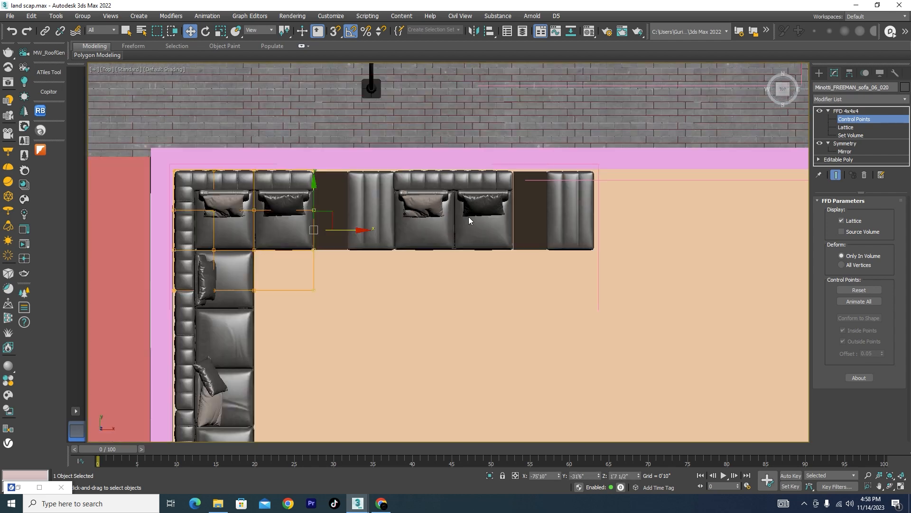
Shift the adjacent column of that backrest's FFD control points along the wall to even out the cushion segments, and leave control-point editing.
scroll(469, 220, "down", 1)
scroll(342, 151, "up", 3)
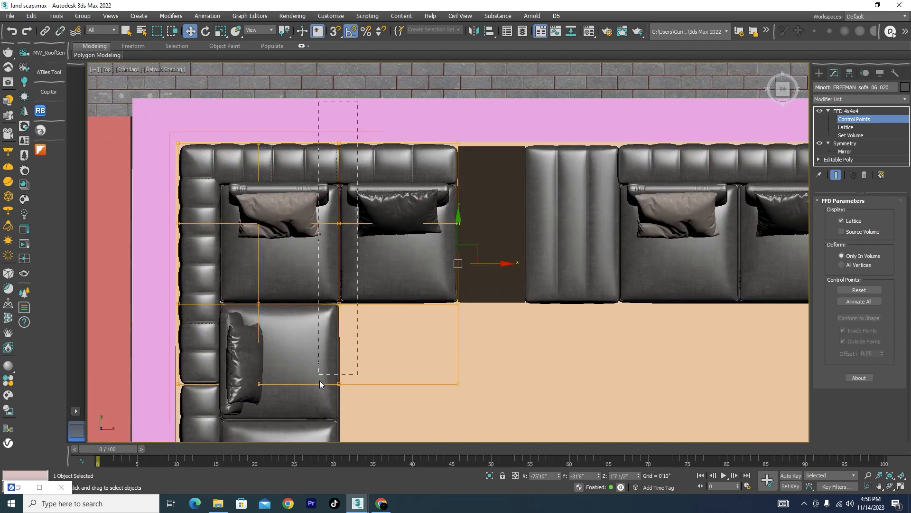
left_click_drag(320, 381, 320, 379)
left_click_drag(370, 264, 391, 262)
scroll(428, 119, "down", 4)
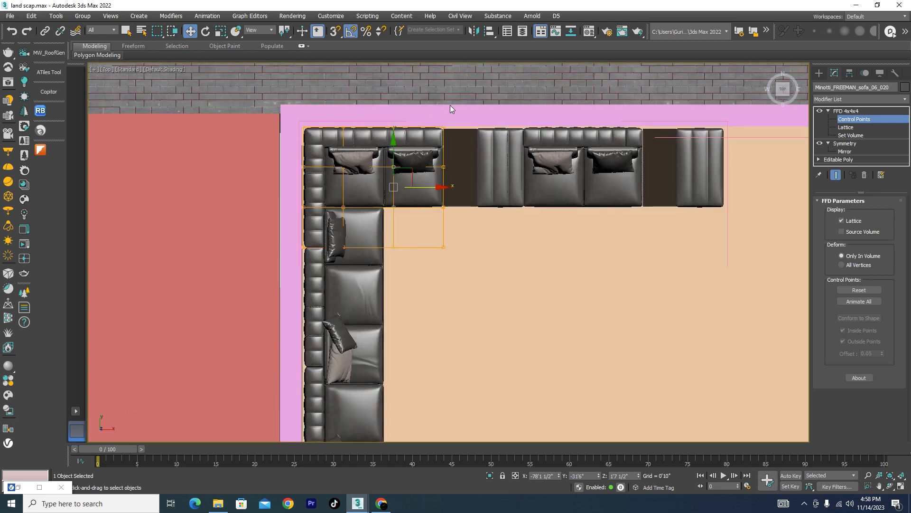
scroll(450, 100, "down", 3)
scroll(451, 296, "up", 5)
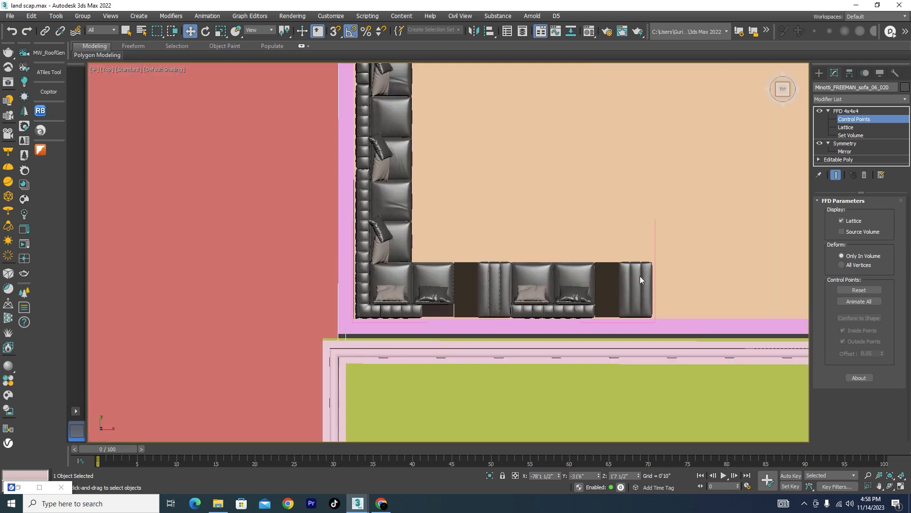
left_click(854, 120)
Add an FFD 4x4x4 modifier to the L-shaped backrest in the balustrade-side corner.
scroll(399, 324, "up", 2)
scroll(440, 303, "up", 4)
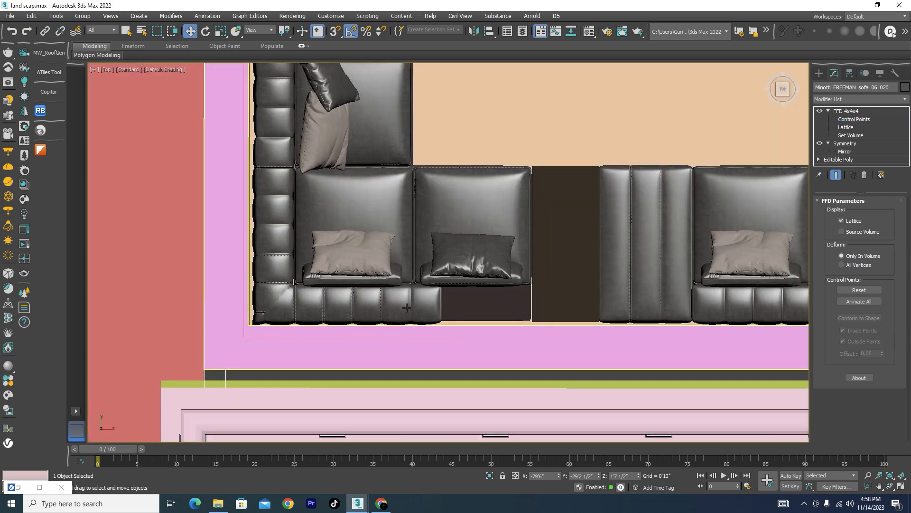
left_click(436, 304)
left_click(904, 99)
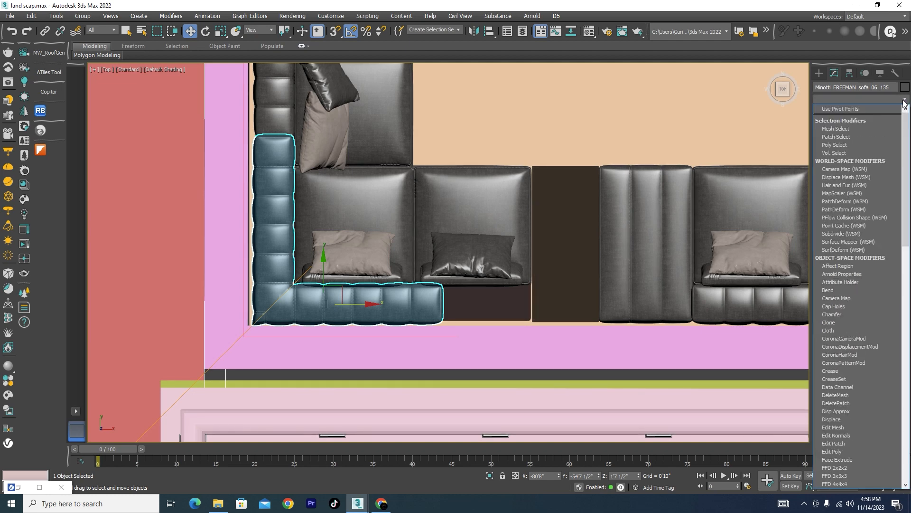
left_click(841, 135)
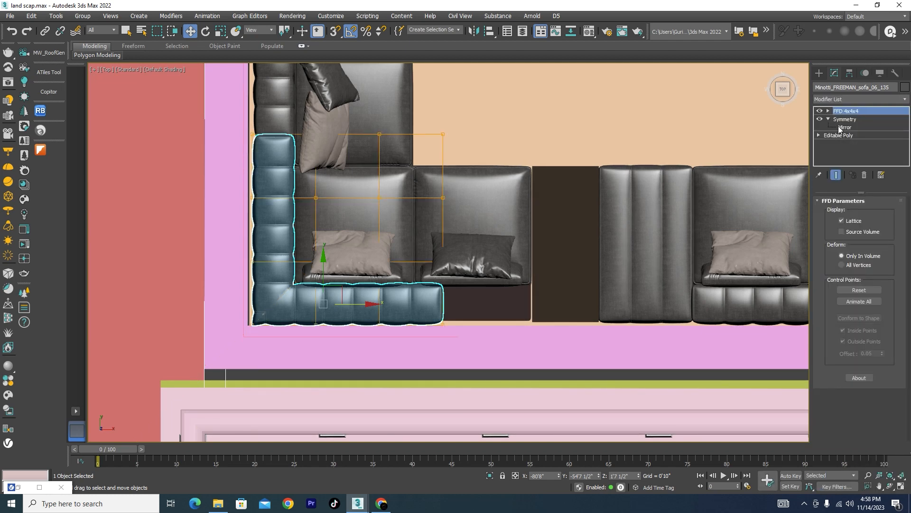
Move the end column of FFD control points so the balustrade-side backrest reaches the second seat's outer edge.
left_click(829, 110)
left_click(855, 119)
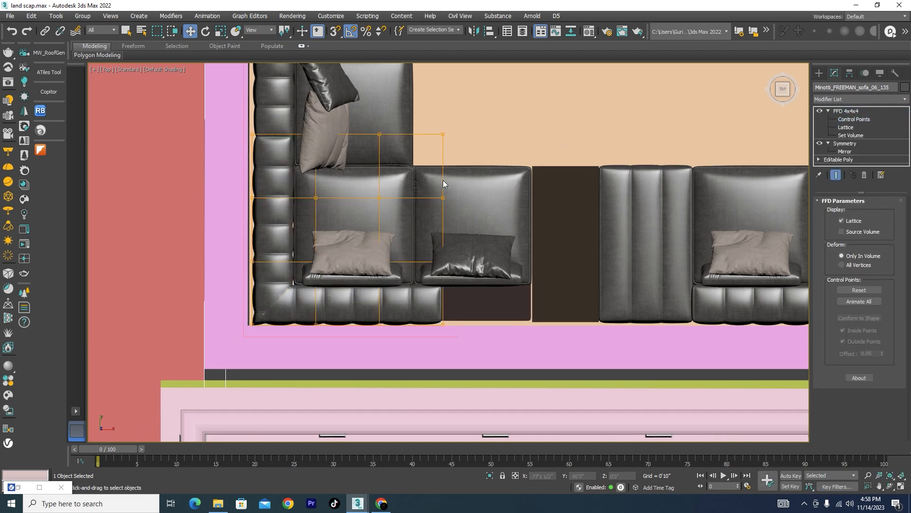
left_click_drag(473, 112, 426, 352)
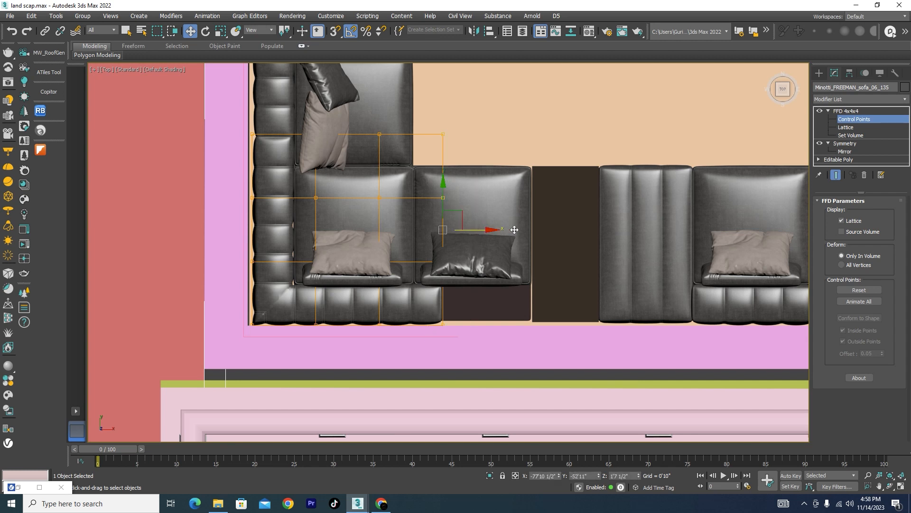
left_click_drag(515, 229, 572, 229)
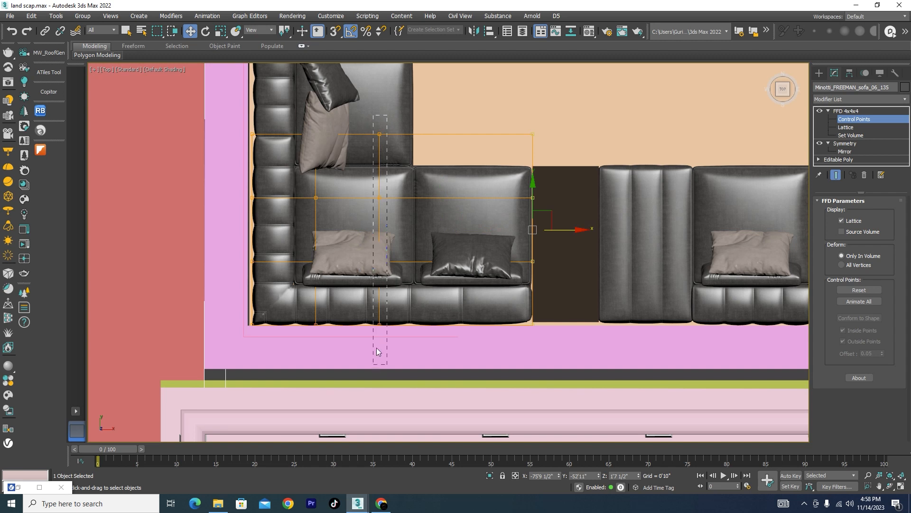
Shift the balustrade-side backrest's next column of FFD control points to the gap between the two seats, and leave control-point editing.
left_click_drag(377, 351, 378, 353)
left_click_drag(414, 231, 441, 230)
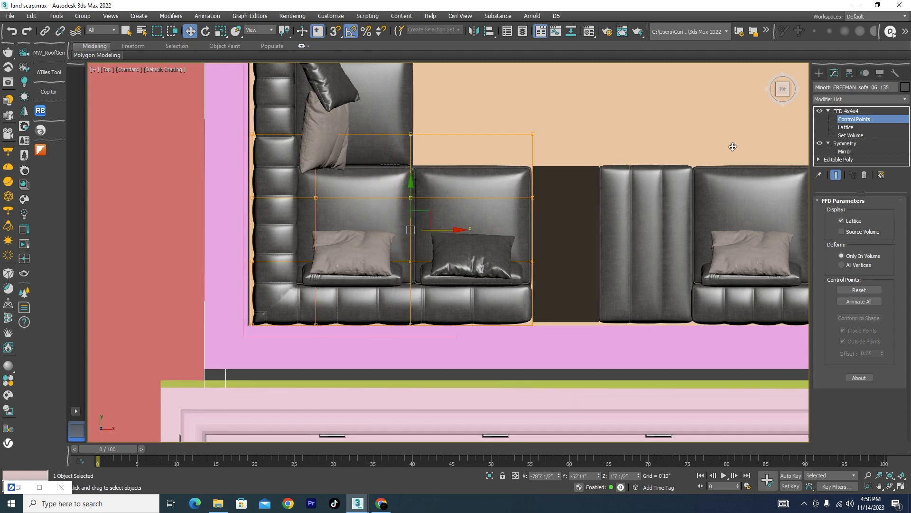
left_click(850, 112)
In the wireframe top view, move the round travertine fireplace from outside the walls into the sofa seating area.
scroll(423, 245, "down", 5)
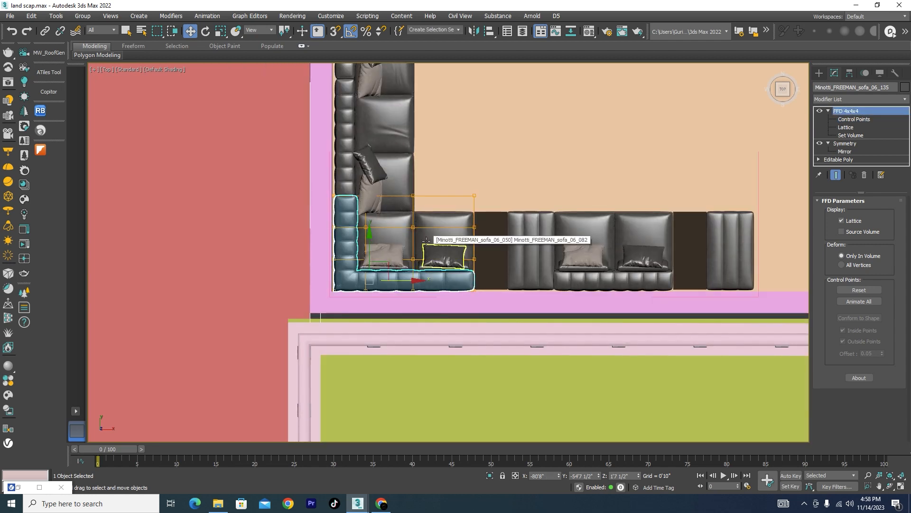
scroll(431, 179, "down", 6)
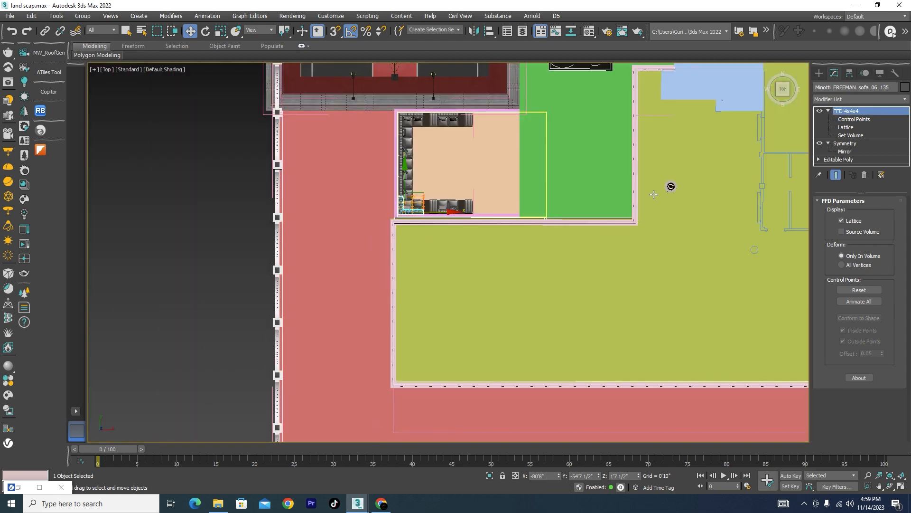
scroll(671, 186, "up", 5)
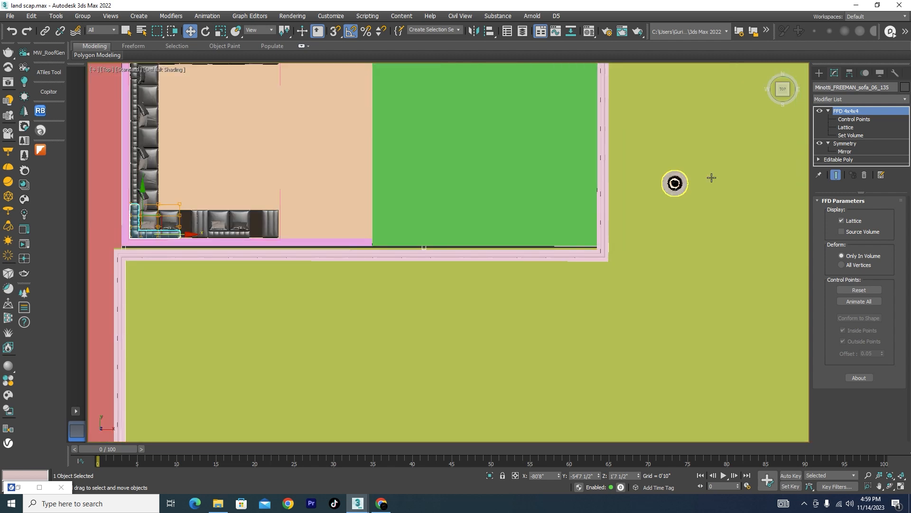
key("F3")
left_click(667, 189)
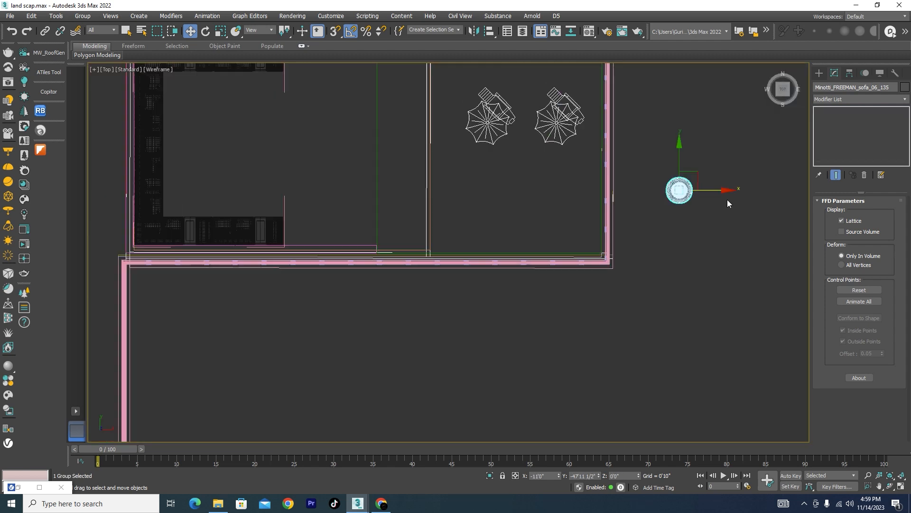
left_click_drag(724, 191, 291, 149)
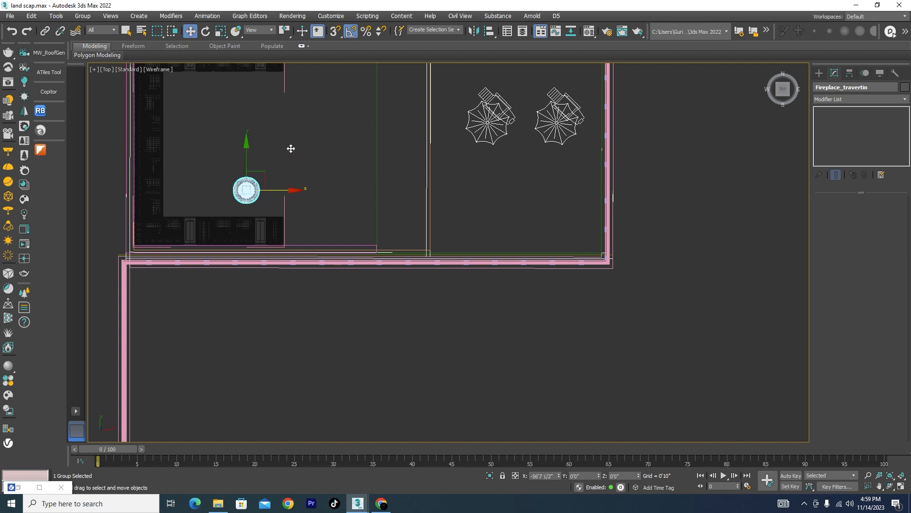
Reposition the fireplace nearer the long sofa and towards the sofa run beside the paved path.
scroll(394, 343, "down", 4)
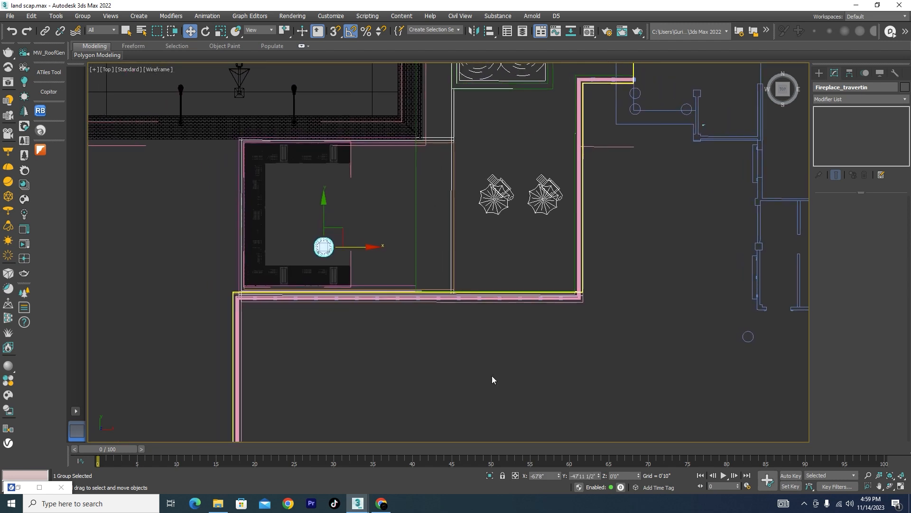
scroll(284, 223, "up", 3)
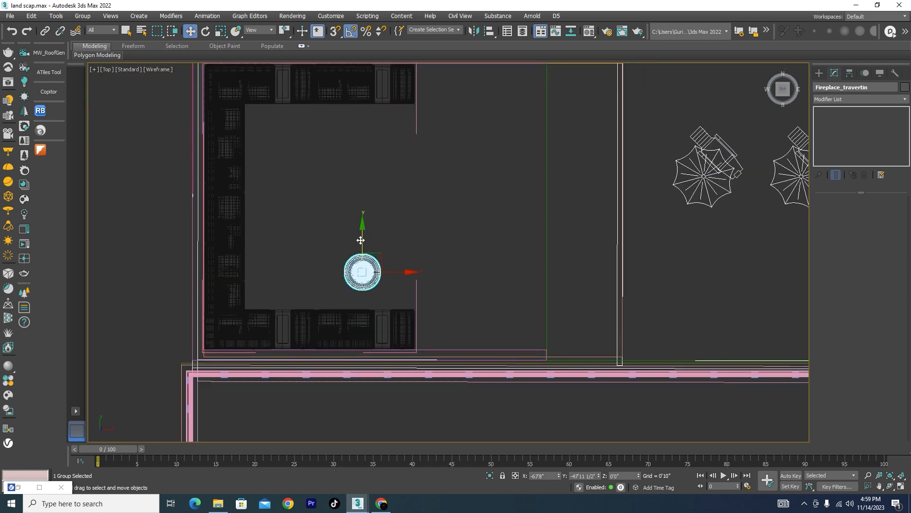
left_click_drag(362, 240, 349, 148)
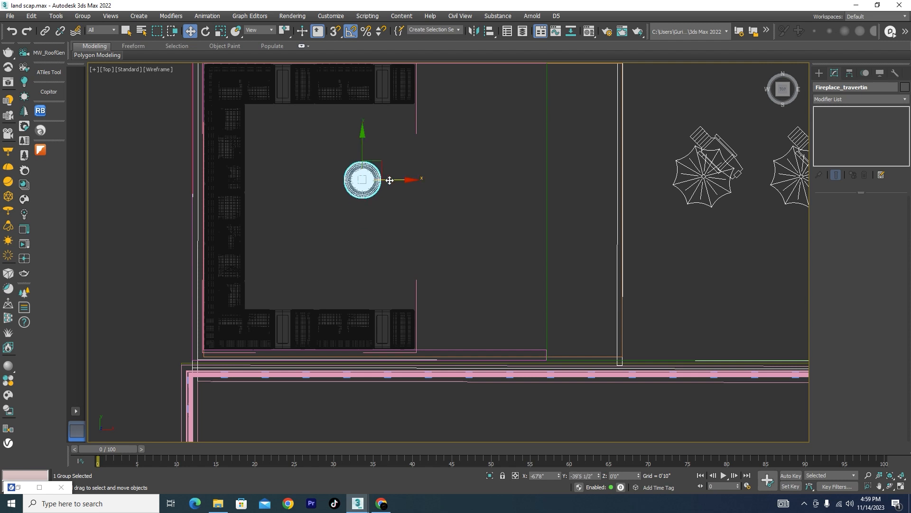
left_click_drag(373, 180, 327, 180)
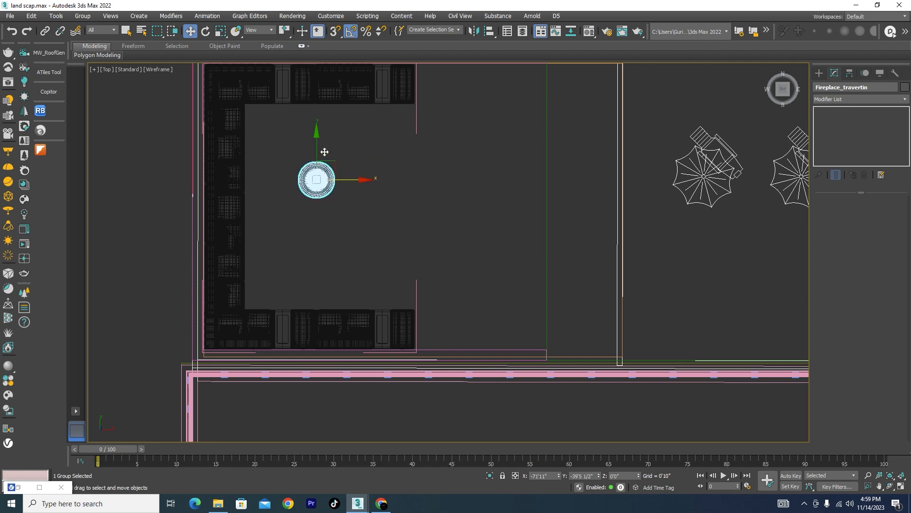
Make one copy of the fireplace towards the balustrade-side sofa, and return the viewport to shaded display.
left_click_drag(316, 144, 319, 225, "shift")
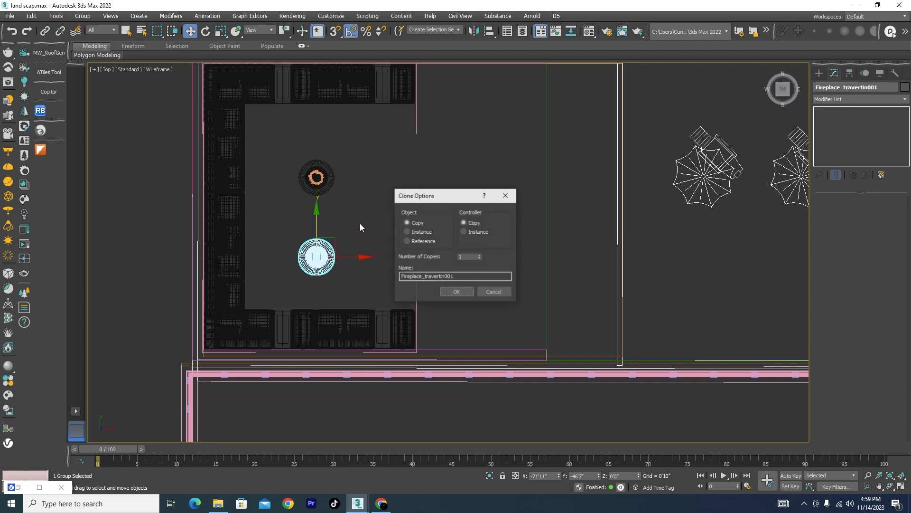
left_click(457, 289)
key("F3")
Select both fireplaces together with the seating area's floor and sofas, and isolate them in the left view.
middle_click_drag(456, 261, 266, 173, "alt")
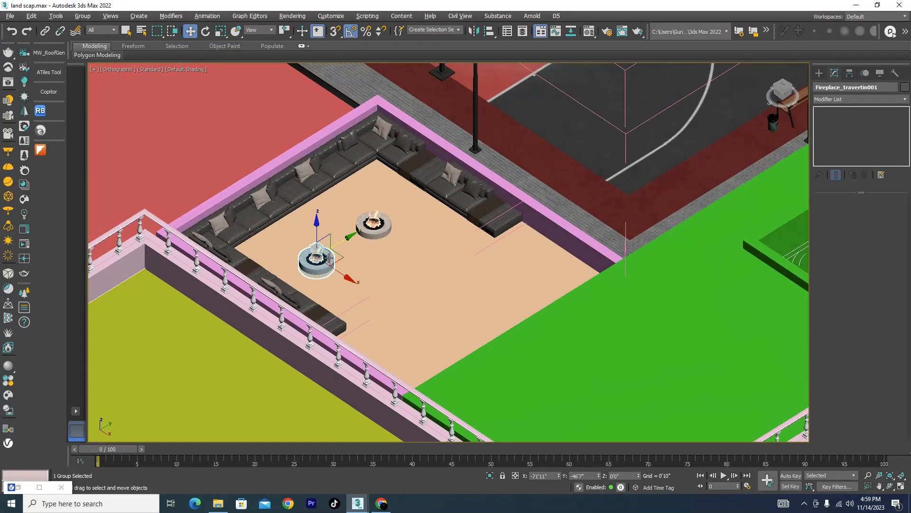
left_click(420, 401, "ctrl")
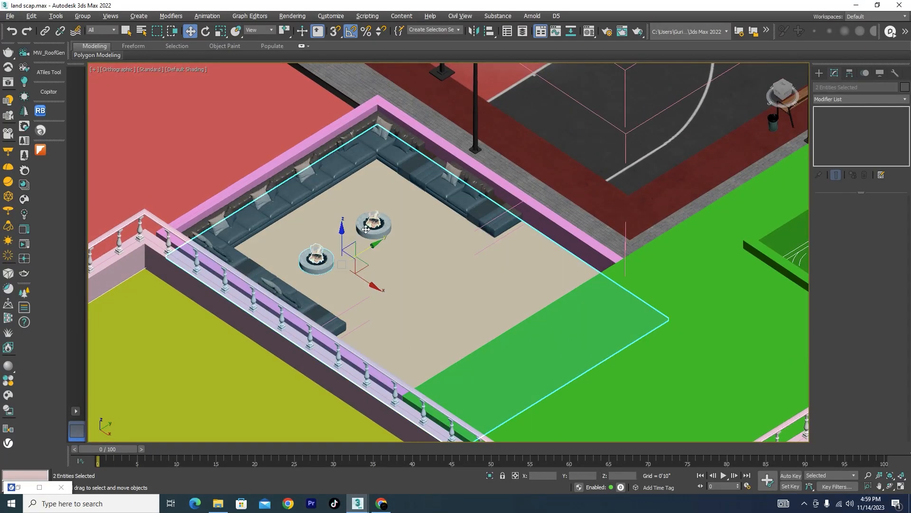
scroll(366, 230, "up", 5)
left_click(403, 255, "ctrl")
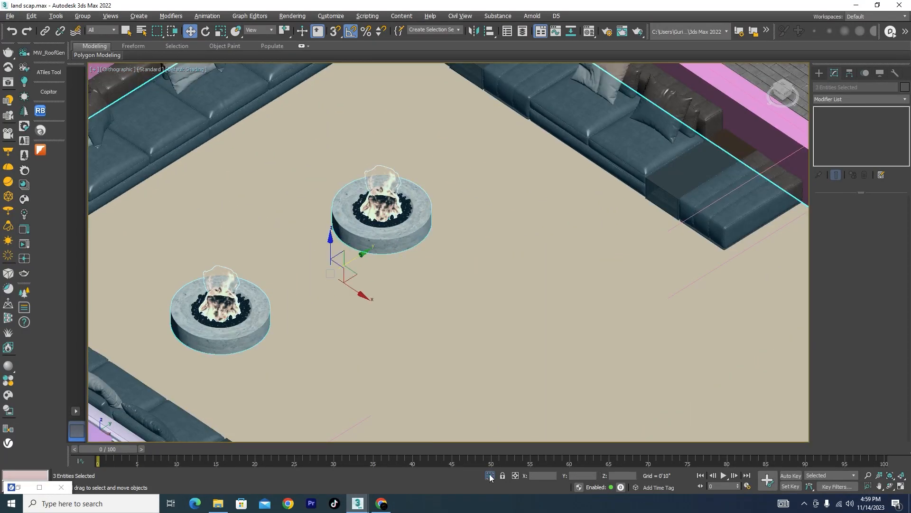
key("l")
Raise the two fireplaces so they rest on the beige seating floor, and end isolation.
key("z")
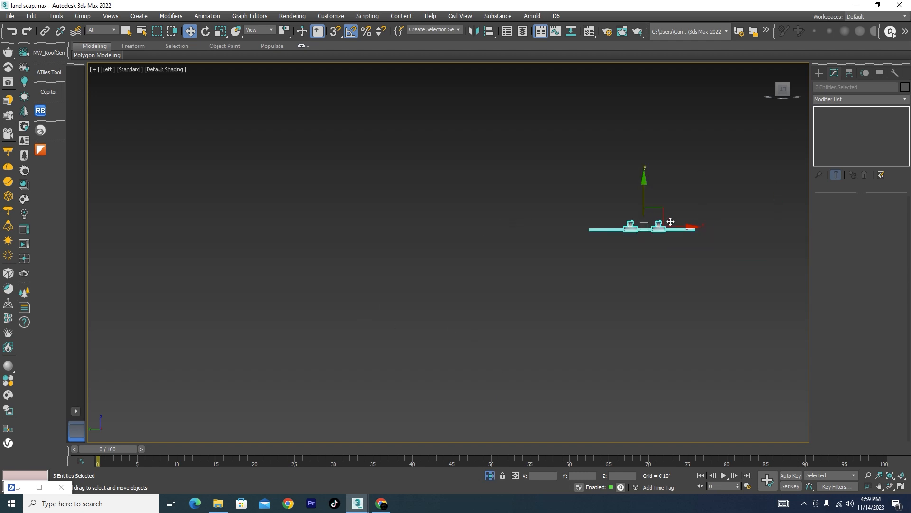
left_click_drag(458, 202, 461, 179)
scroll(606, 257, "up", 3)
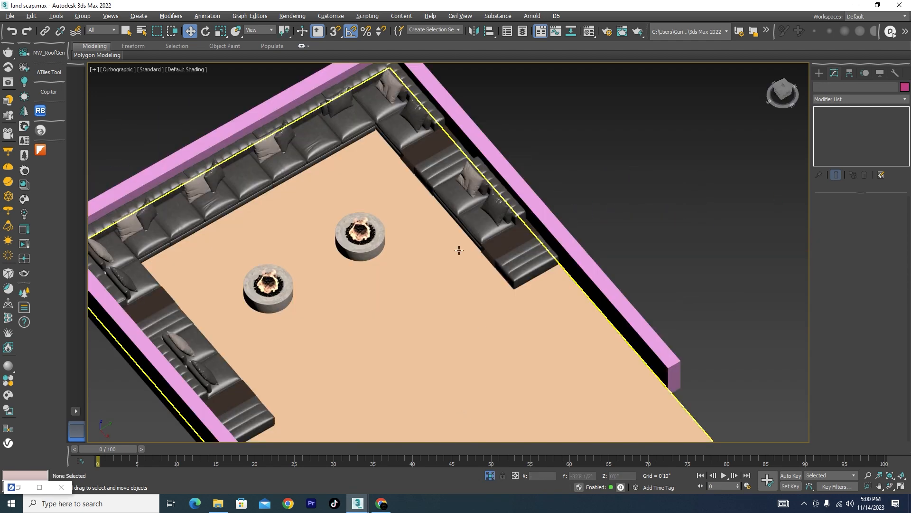
scroll(396, 172, "down", 3)
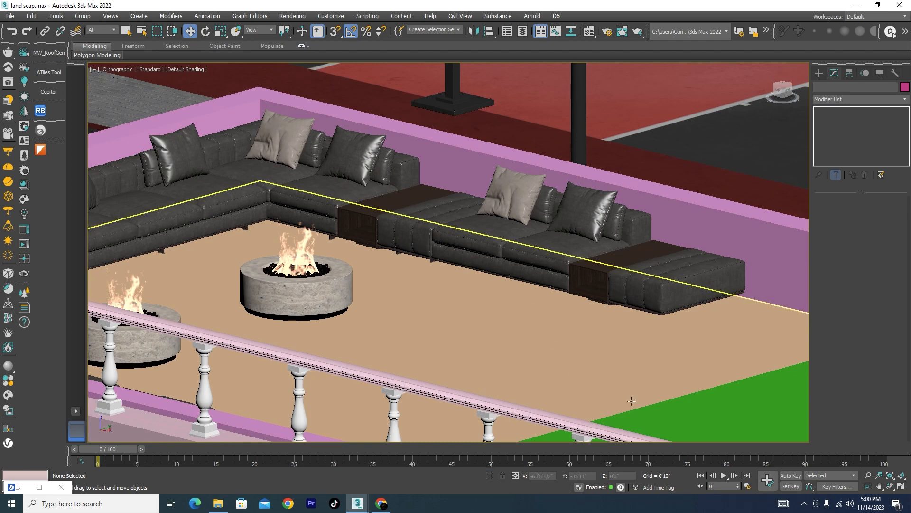
Isolate the green lawn slab together with the beige seating floor.
left_click(621, 366)
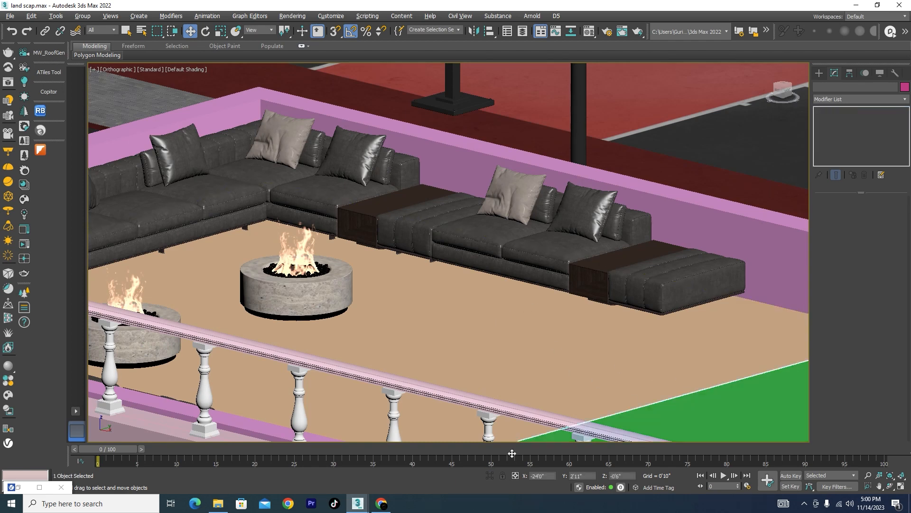
left_click(491, 476)
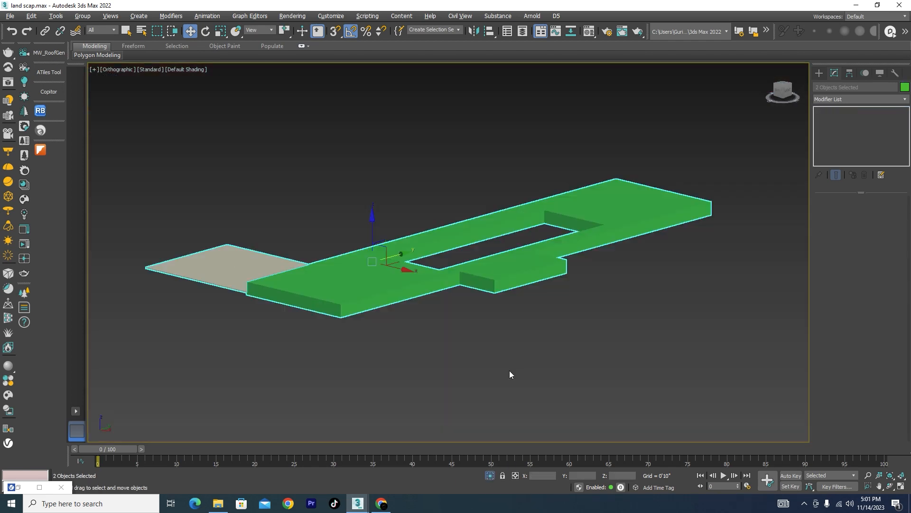
left_click(479, 373)
In the left wireframe view, draw a snapped box from the lawn slab's top corner to the seating floor's top corner.
key("l")
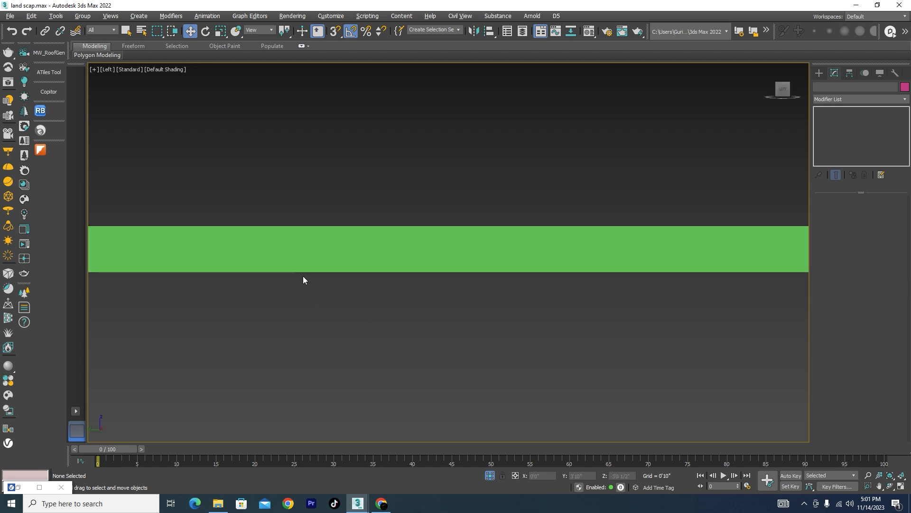
scroll(332, 277, "down", 5)
scroll(553, 266, "up", 3)
scroll(337, 292, "up", 3)
key("F3")
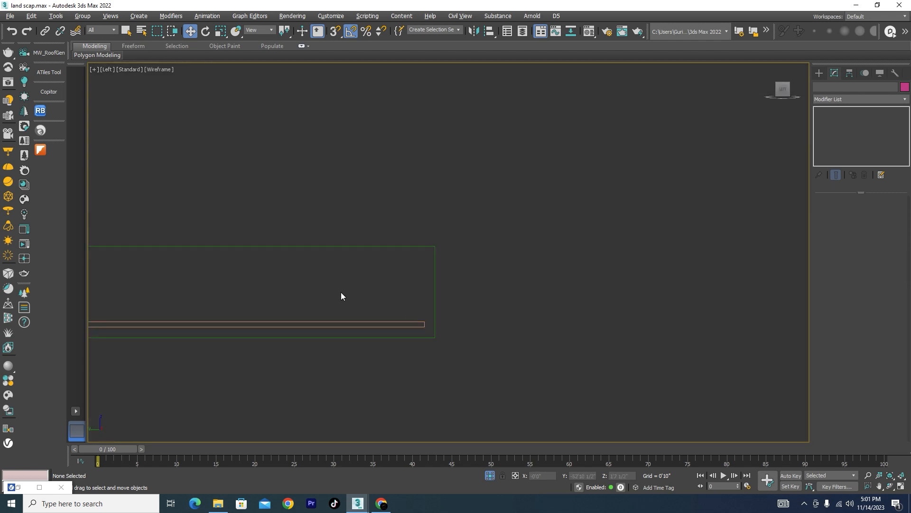
scroll(340, 293, "up", 3)
left_click(819, 72)
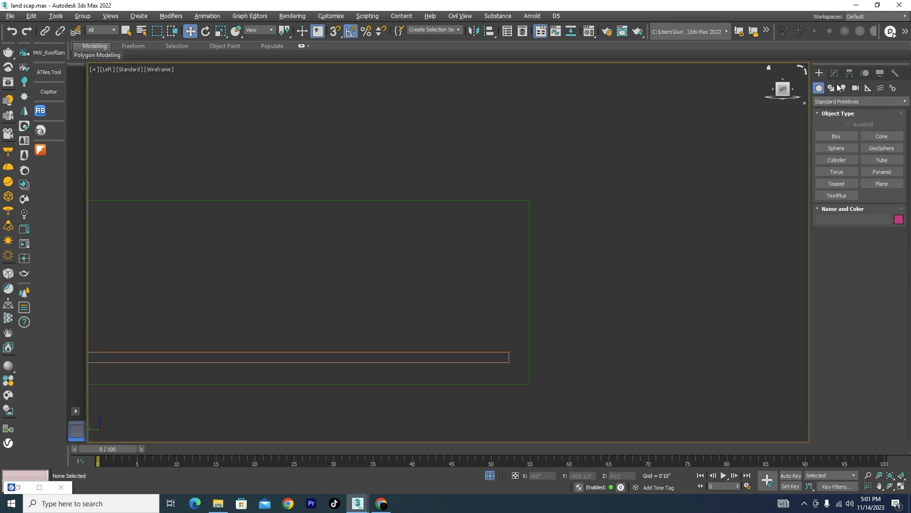
left_click(846, 138)
key("x")
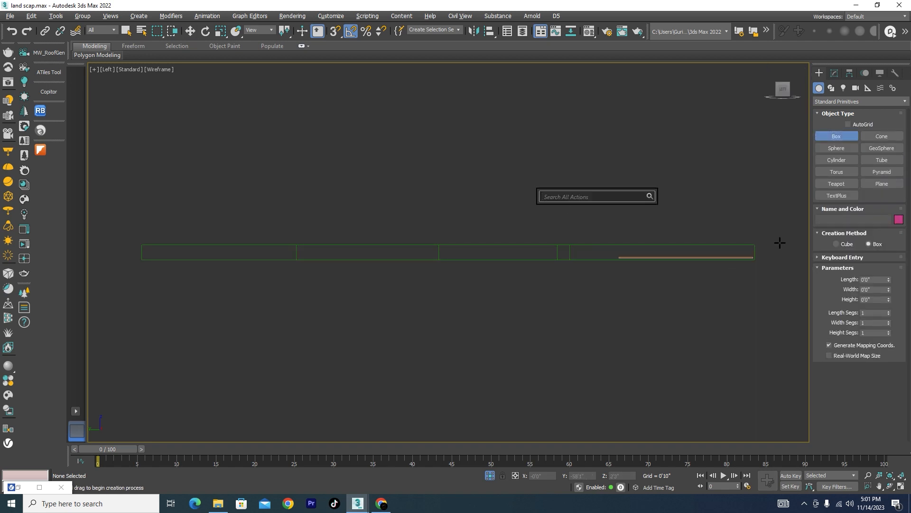
scroll(780, 242, "up", 4)
key("Escape")
scroll(731, 244, "up", 2)
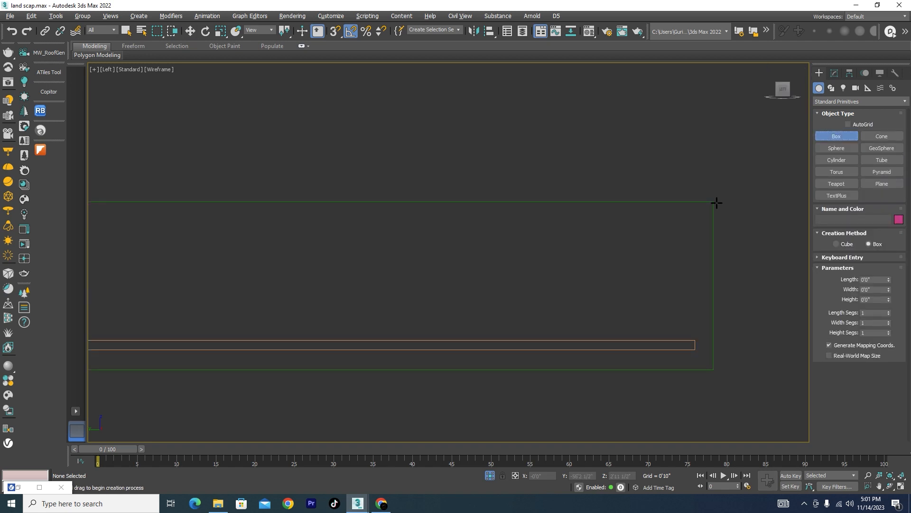
key("s")
left_click_drag(713, 203, 693, 339)
left_click(694, 339)
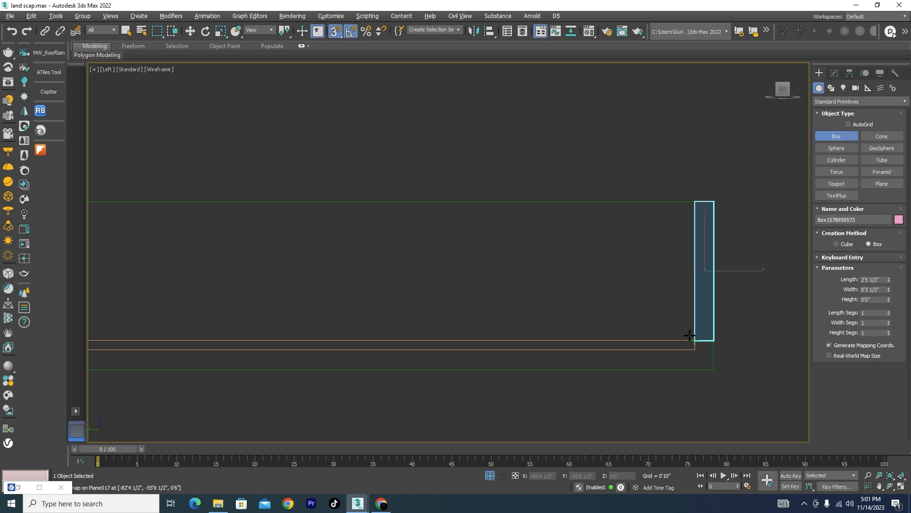
Check the box's length to read the level difference between lawn and floor, and remove the box.
key("w")
left_click(834, 72)
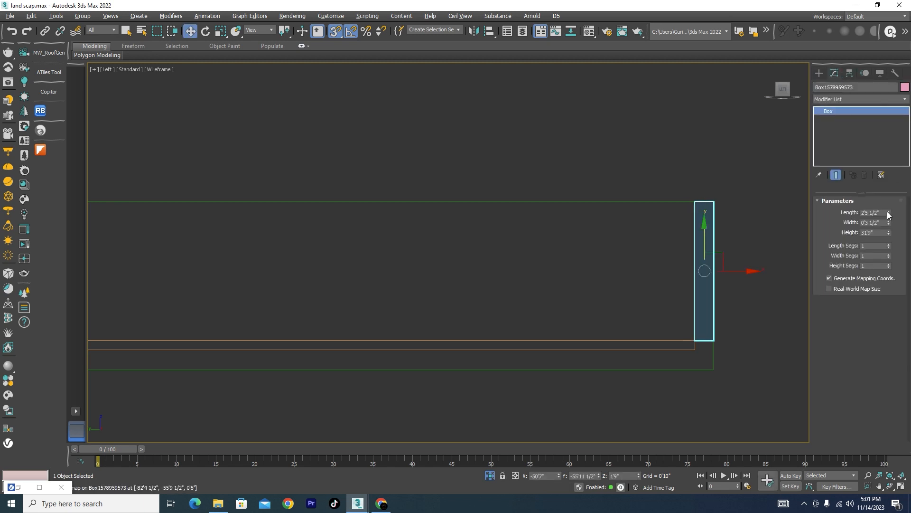
left_click_drag(889, 213, 888, 198)
key("ctrl+z")
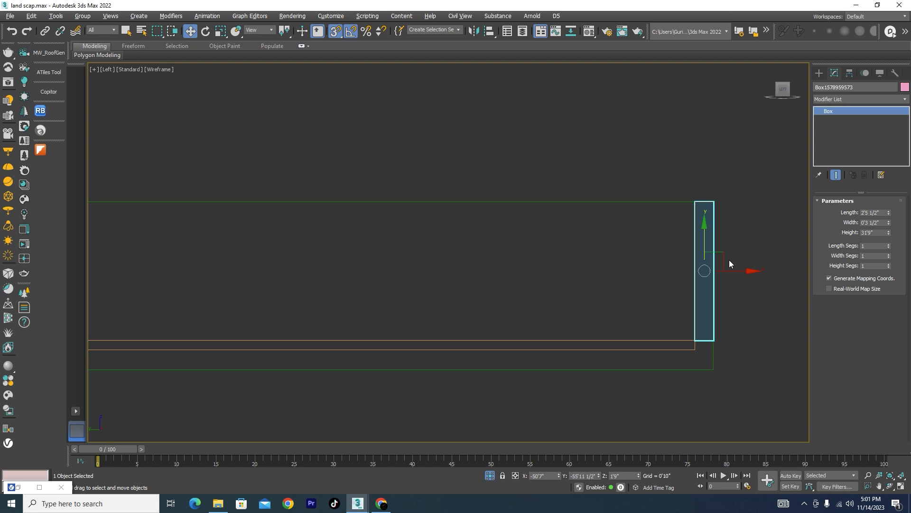
key("t")
scroll(522, 280, "down", 5)
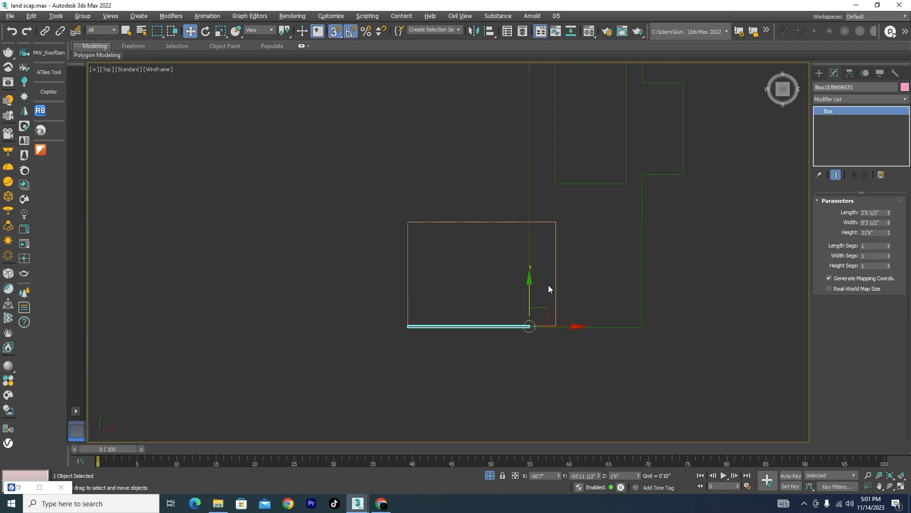
scroll(532, 309, "up", 2)
scroll(532, 309, "up", 2)
left_click(546, 290)
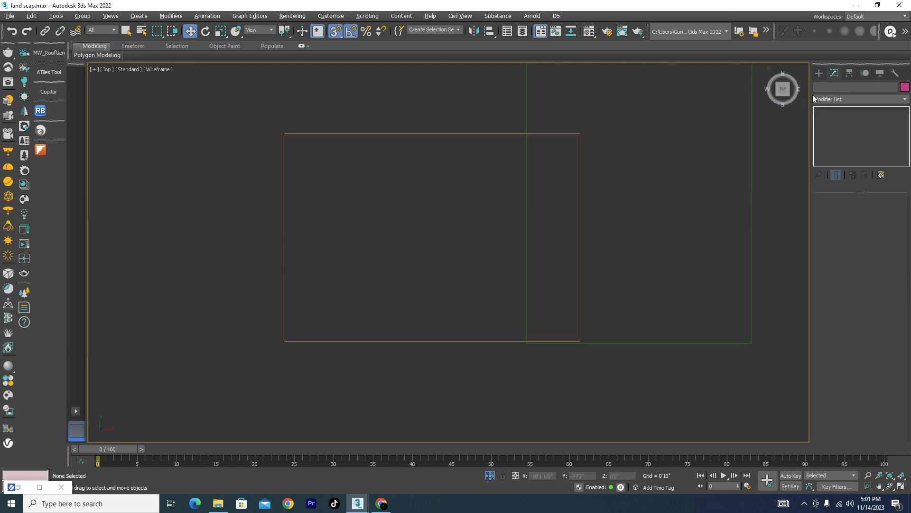
In the top view, draw a snapped box over the strip where the seating floor overlaps the lawn slab, 2'5 1/2" high.
left_click(819, 73)
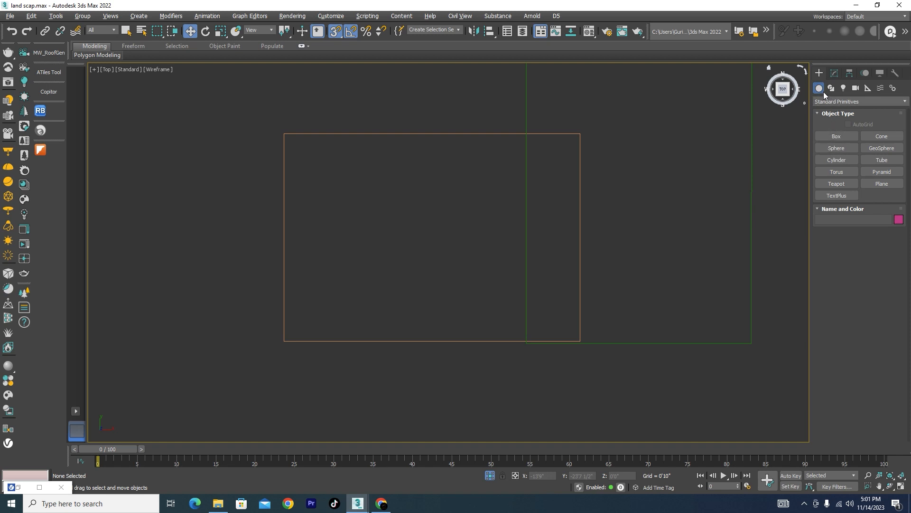
left_click(848, 101)
left_click(846, 101)
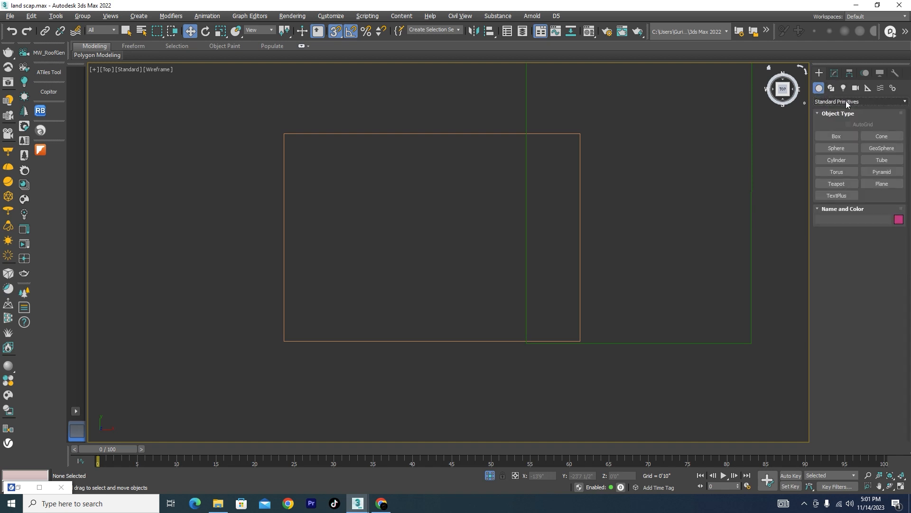
left_click(838, 136)
left_click_drag(580, 134, 548, 206)
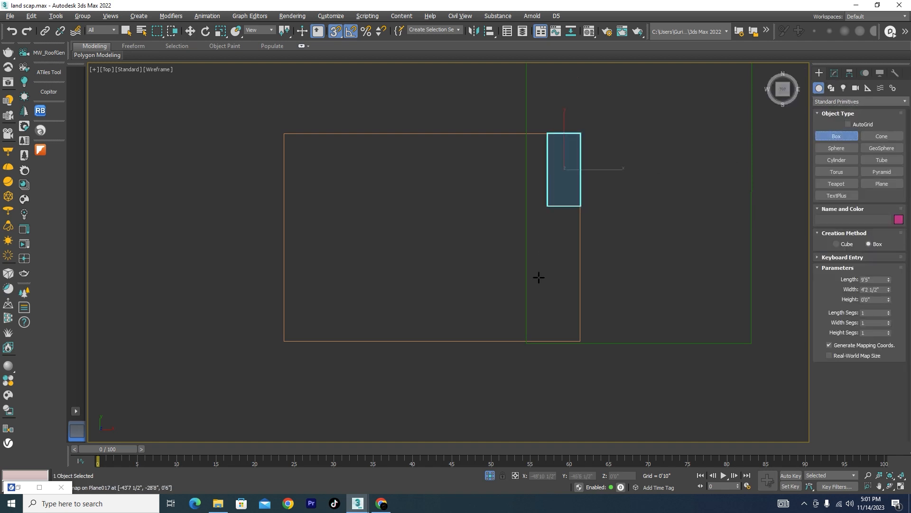
left_click_drag(539, 277, 525, 342)
left_click(526, 342)
key("w")
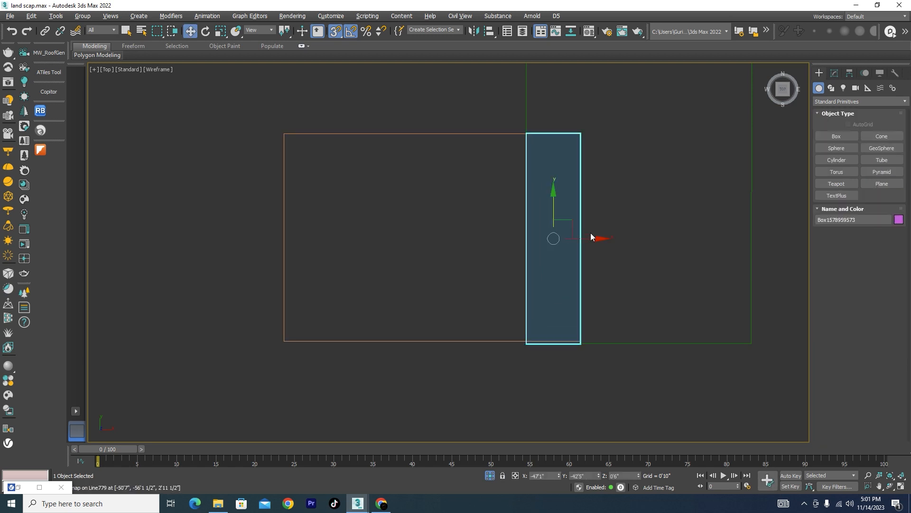
Set the box's width to 10" and snap it against the outside of the lawn slab's edge.
left_click_drag(551, 239, 473, 239)
left_click(834, 72)
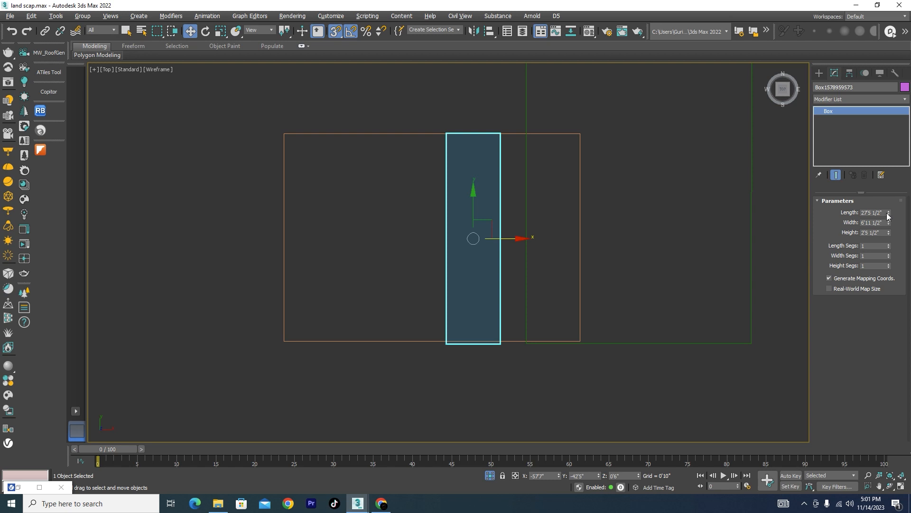
left_click_drag(888, 216, 883, 229)
key("ctrl+z")
type("1")
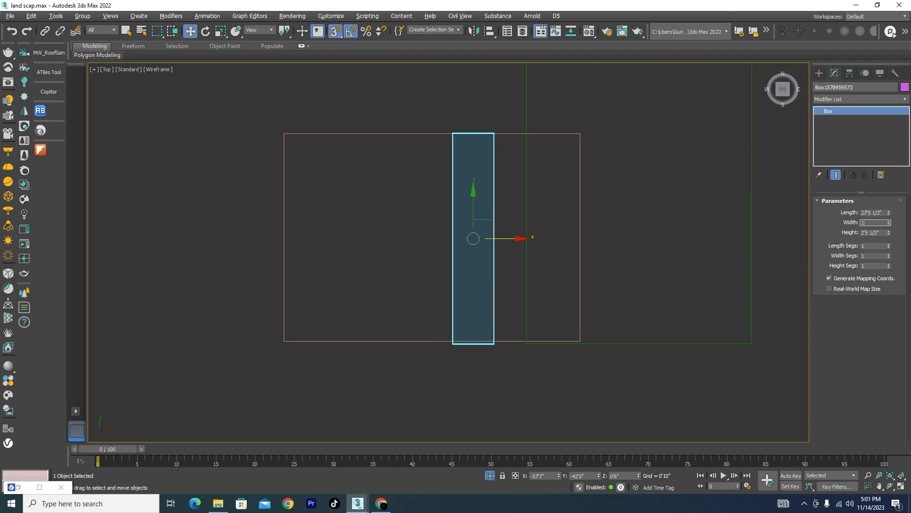
type("0")
key("Return")
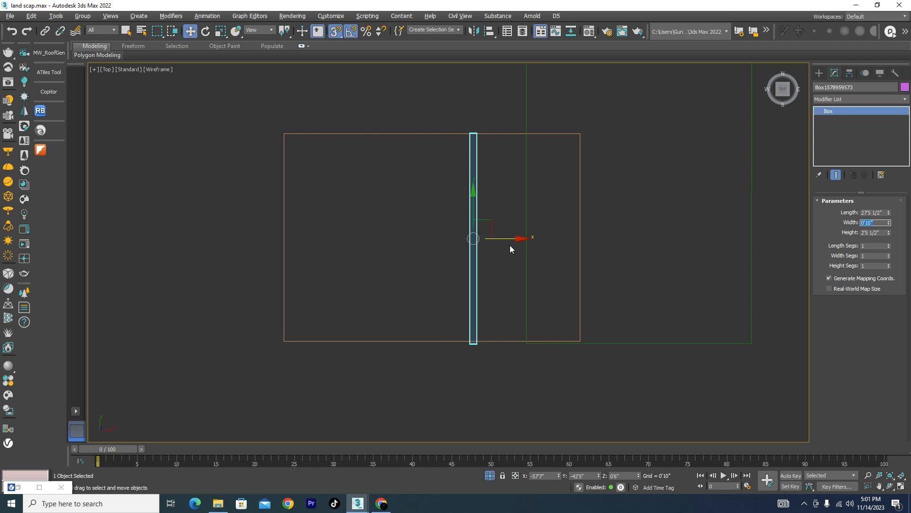
scroll(479, 338, "up", 4)
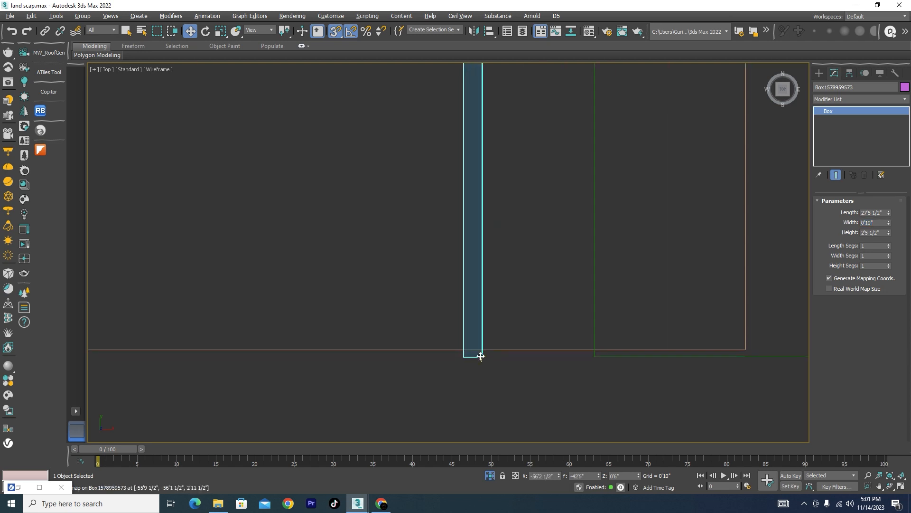
left_click_drag(482, 356, 586, 356)
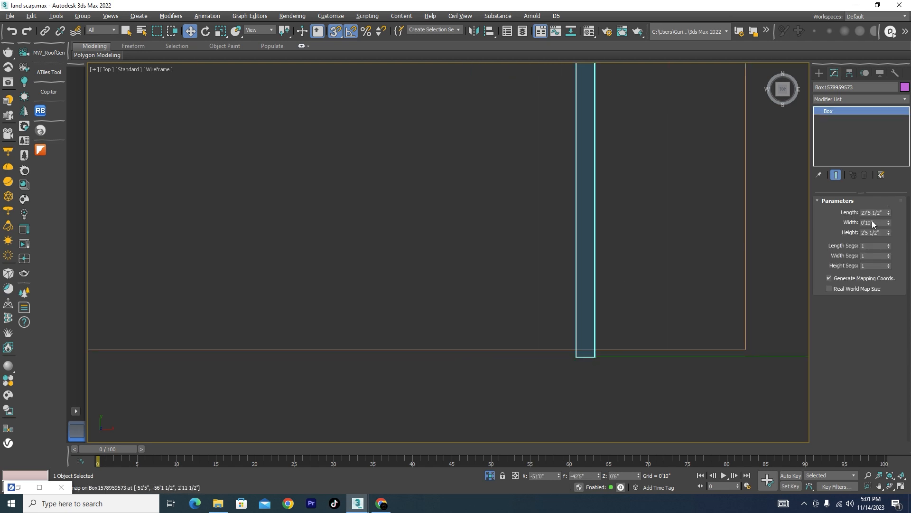
Set the box's height to 6" and select it in the front view.
middle_click_drag(578, 238, 662, 229, "alt")
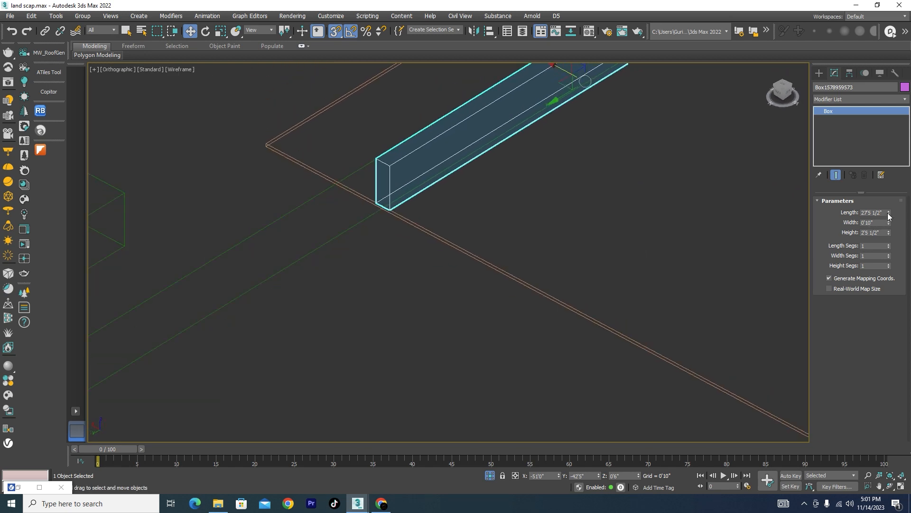
left_click_drag(889, 217, 890, 220)
key("ctrl+z")
type("6\"")
key("Return")
left_click(500, 316)
key("l")
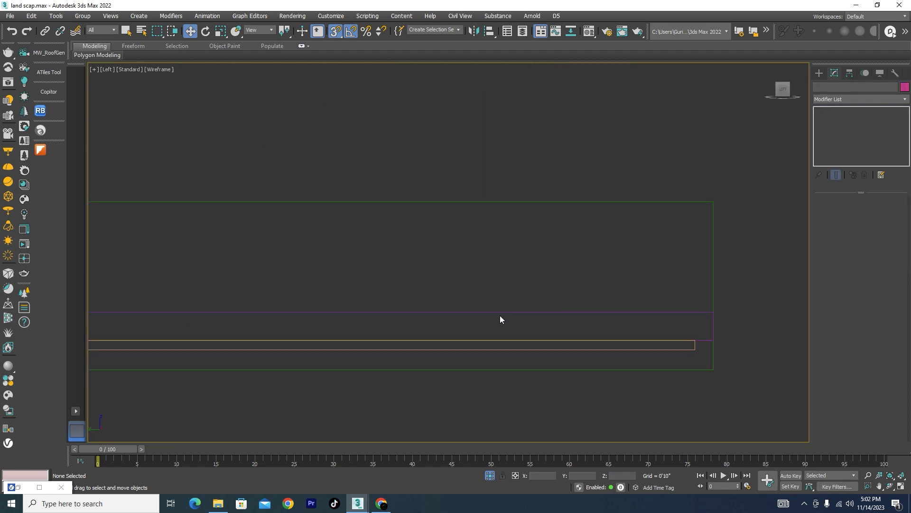
scroll(484, 268, "down", 3)
key("f")
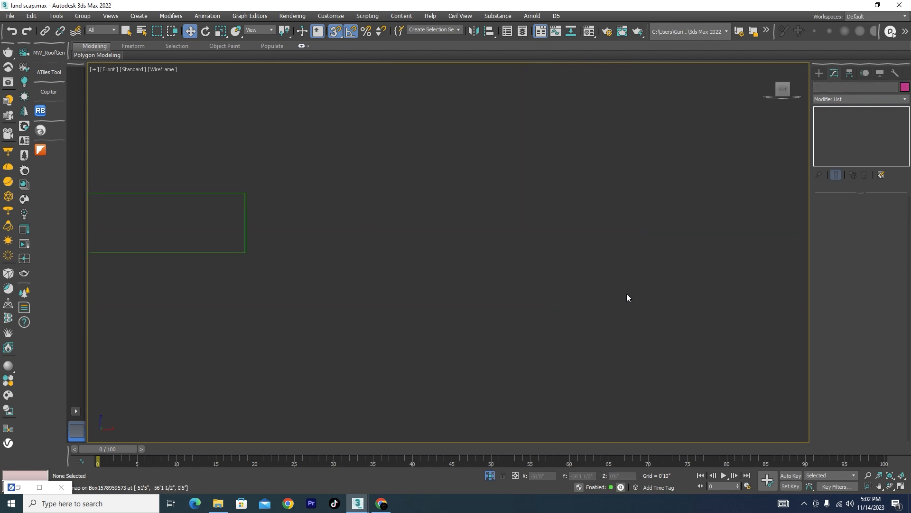
scroll(341, 273, "up", 3)
scroll(351, 273, "up", 5)
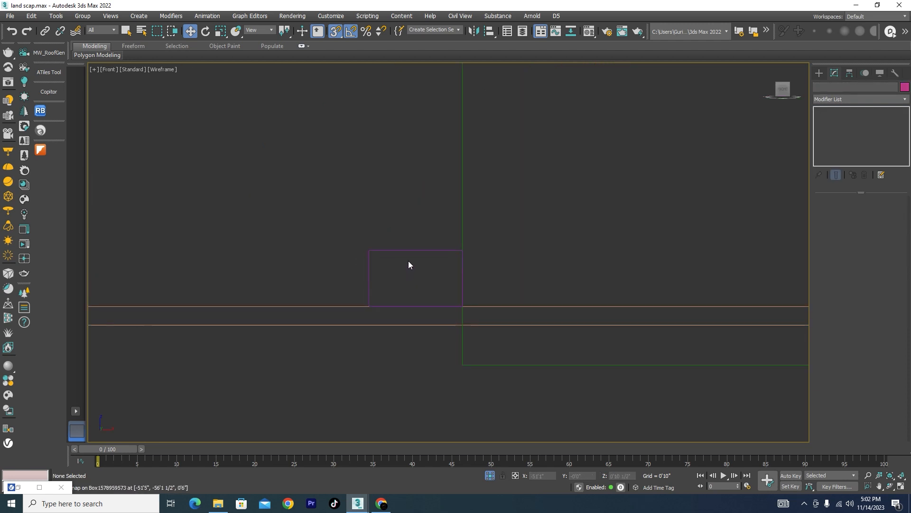
left_click(413, 251)
Try raising the box to the lawn slab's top corner, and undo the move.
scroll(561, 290, "down", 3)
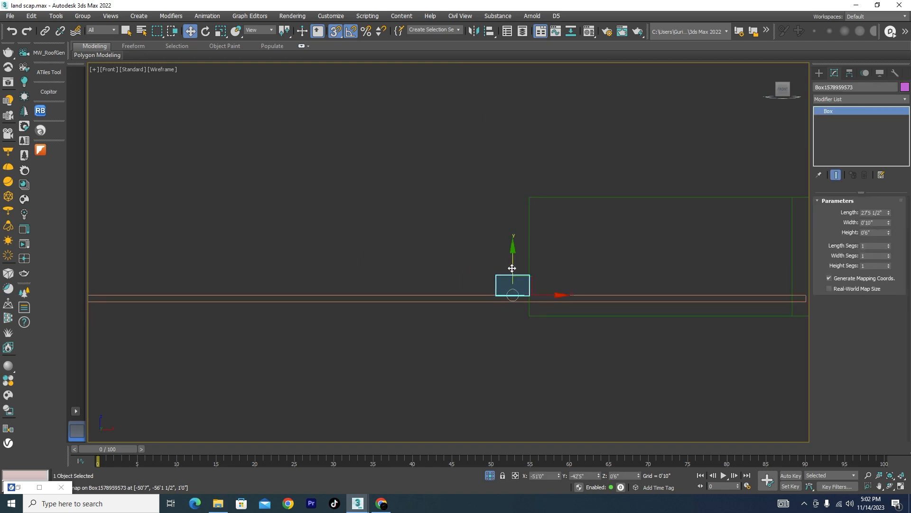
left_click_drag(513, 268, 527, 193)
scroll(527, 190, "up", 1)
scroll(527, 191, "up", 5)
scroll(546, 202, "down", 7)
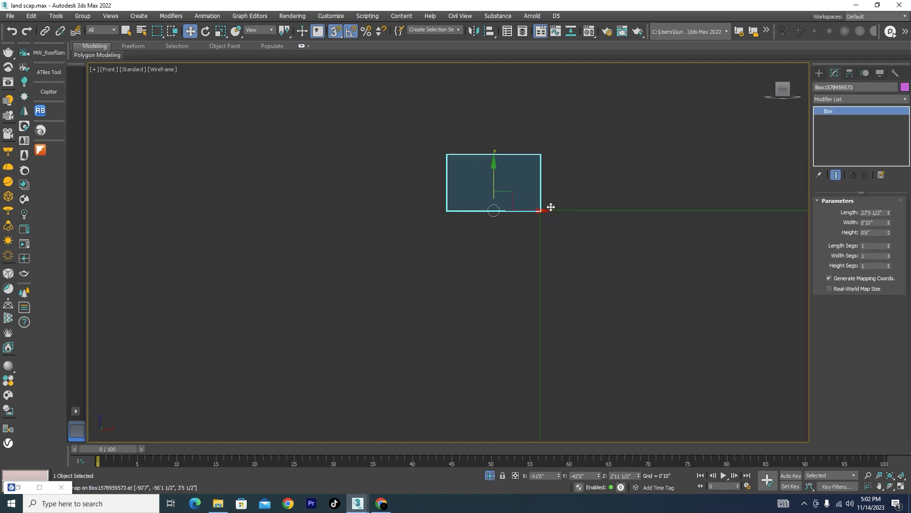
key("ctrl+z")
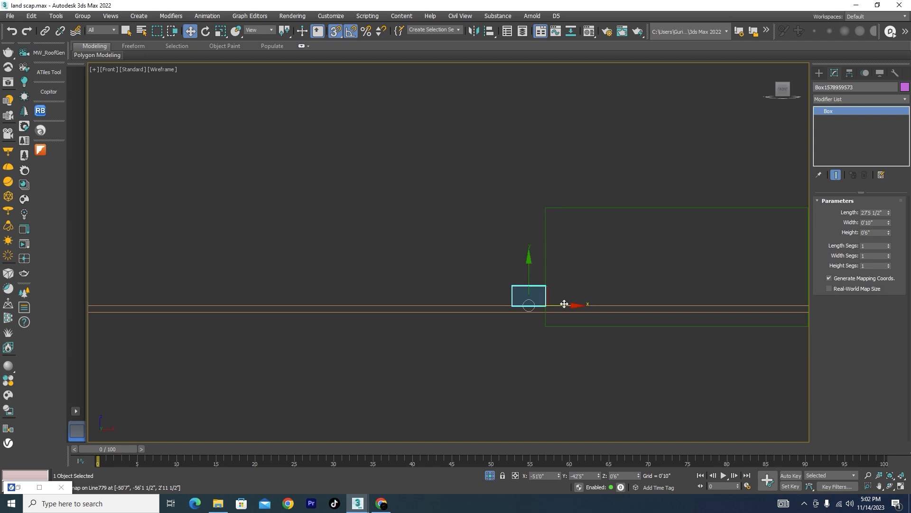
Move the box along the floor away from the lawn slab and make four adjoining copies towards the slab.
mouse_move(565, 304)
left_mouse_down()
mouse_move(357, 305)
mouse_move(389, 302)
left_mouse_up()
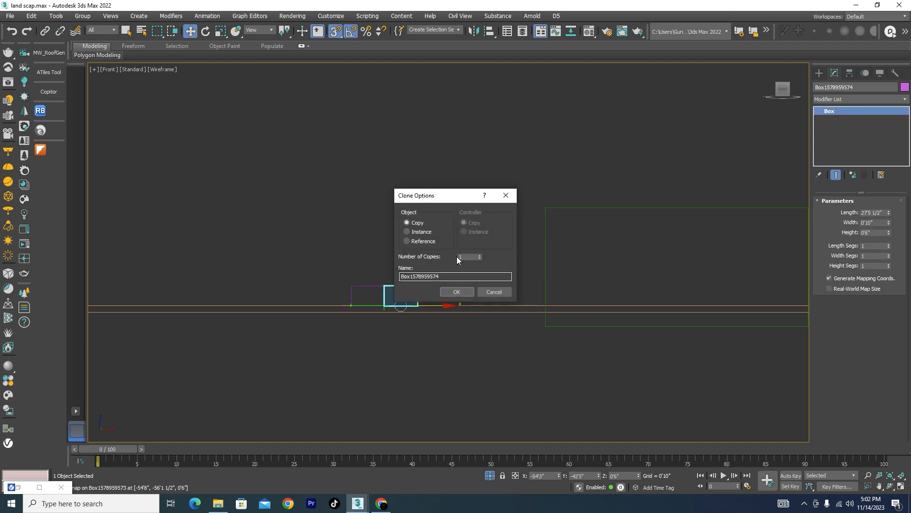
left_click(480, 255)
left_click(480, 255)
left_click(480, 255)
left_click(457, 292)
scroll(475, 275, "up", 4)
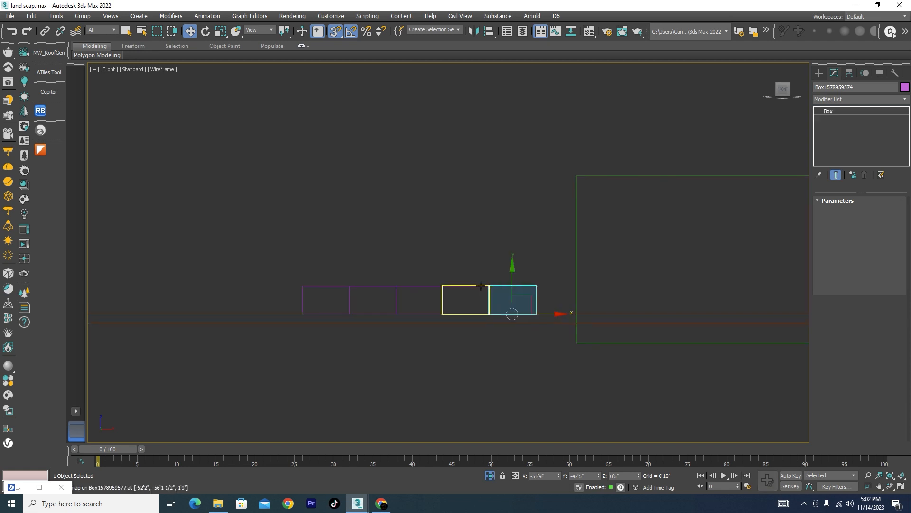
Raise the second box so its lower corner snaps to the first box's top corner as the second stair tread.
left_click(326, 286)
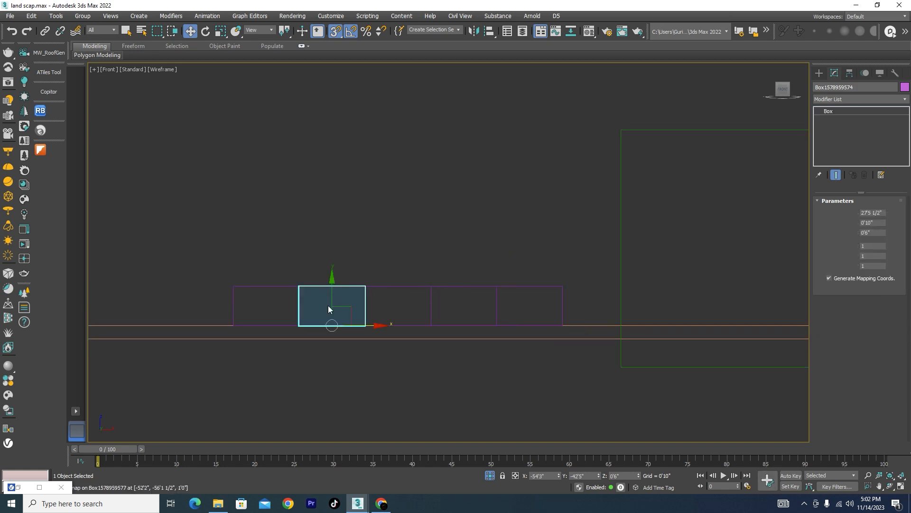
left_click(299, 326)
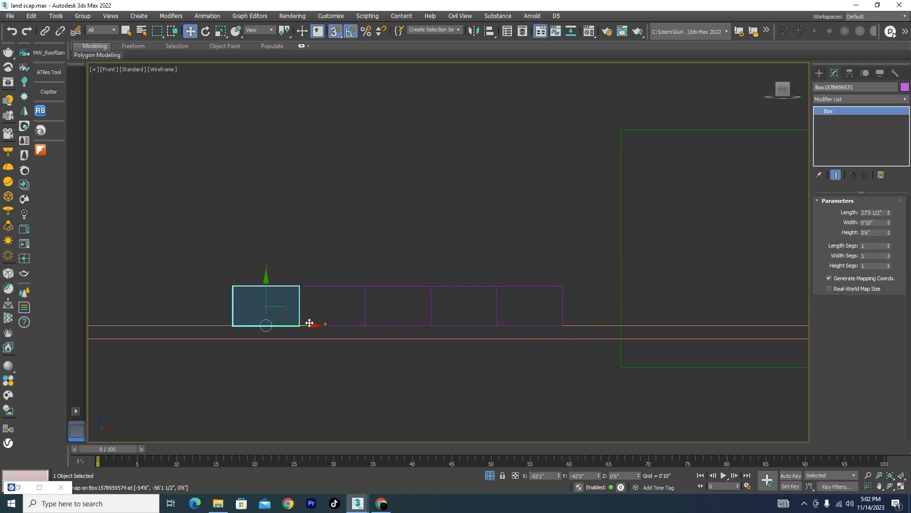
left_click(328, 287)
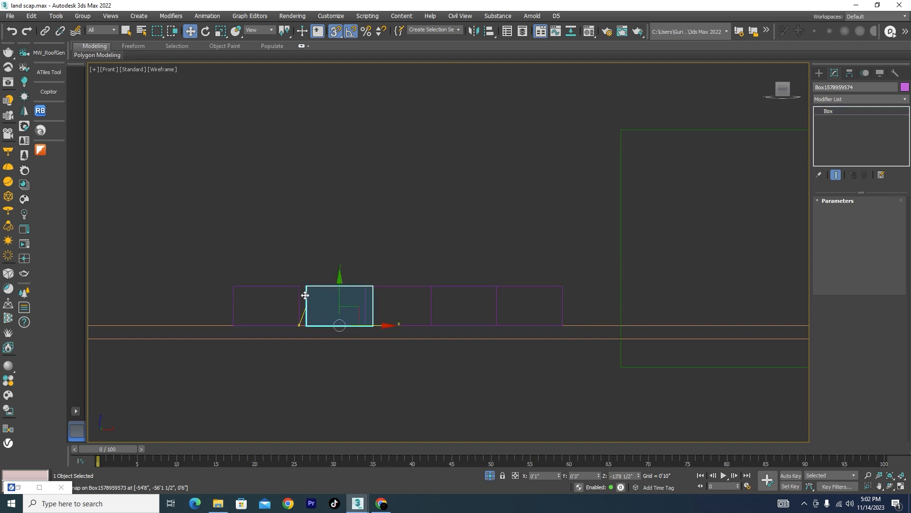
left_click_drag(326, 297, 342, 207)
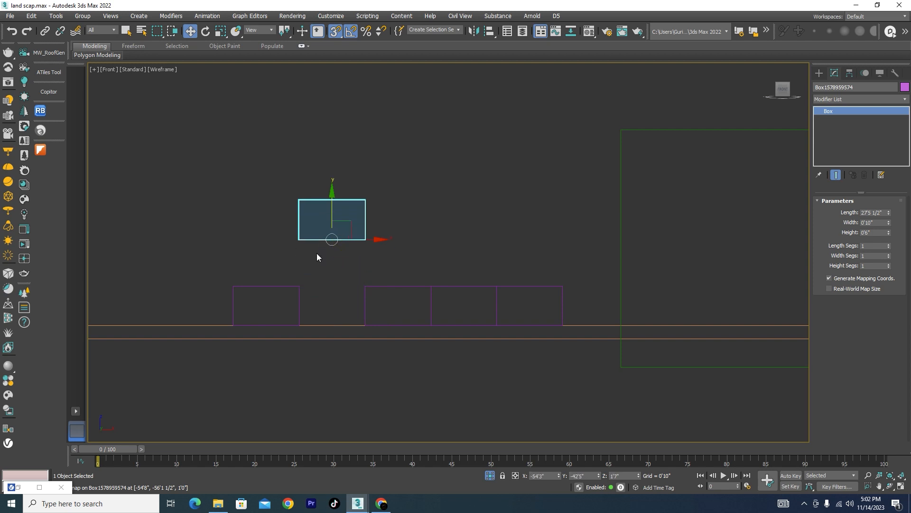
left_click_drag(298, 240, 304, 286)
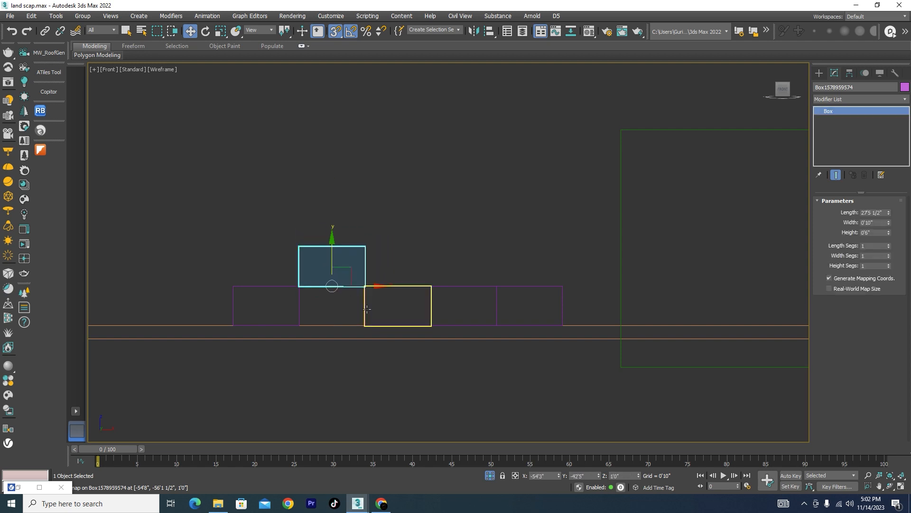
Raise the third and fourth boxes so each rests level with the top of the preceding step.
left_click(365, 317)
left_click_drag(366, 316, 366, 246)
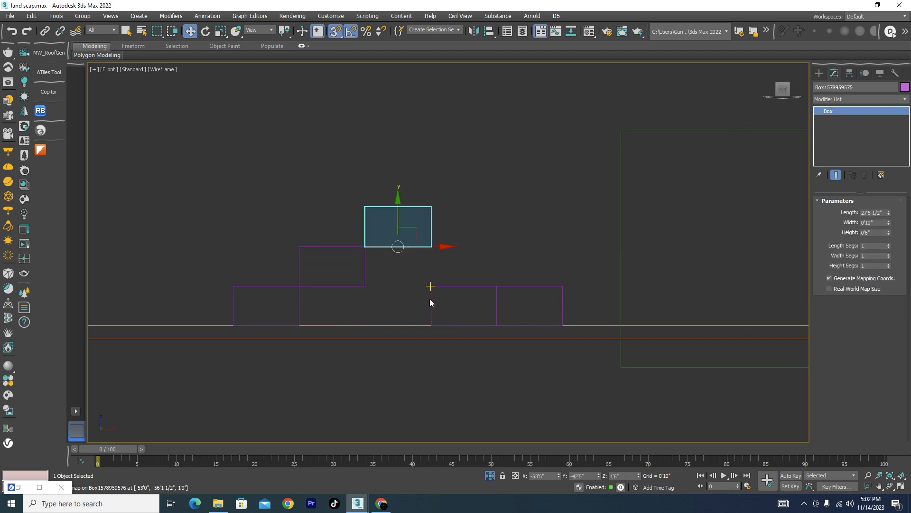
left_click(432, 311)
left_click_drag(432, 311, 432, 192)
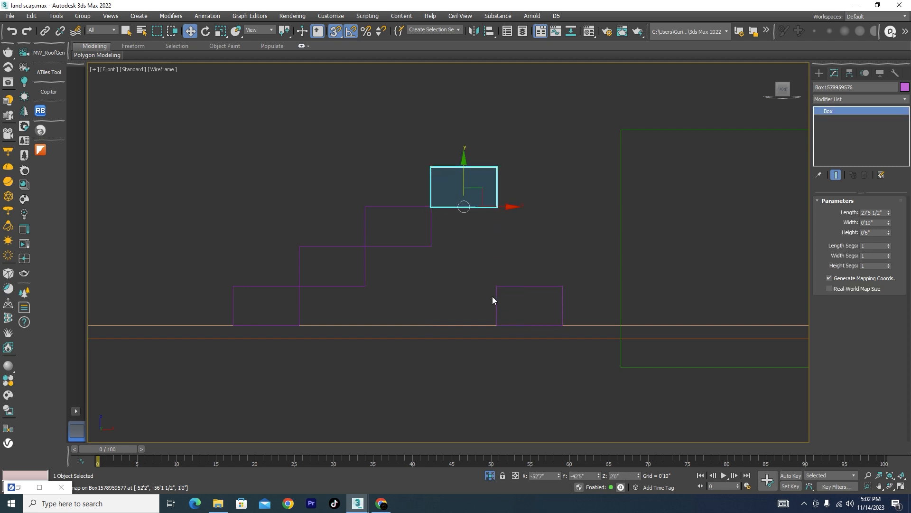
Raise the fifth box onto the fourth, and move all five boxes until the top one meets the lawn slab's upper corner.
left_click(499, 308)
left_click_drag(498, 308, 502, 168)
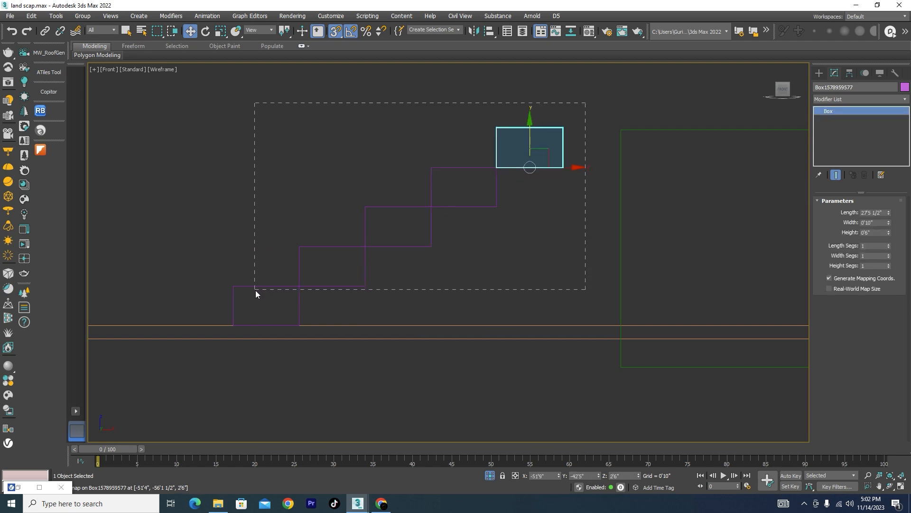
left_click_drag(256, 291, 255, 290)
left_click_drag(442, 230, 620, 127)
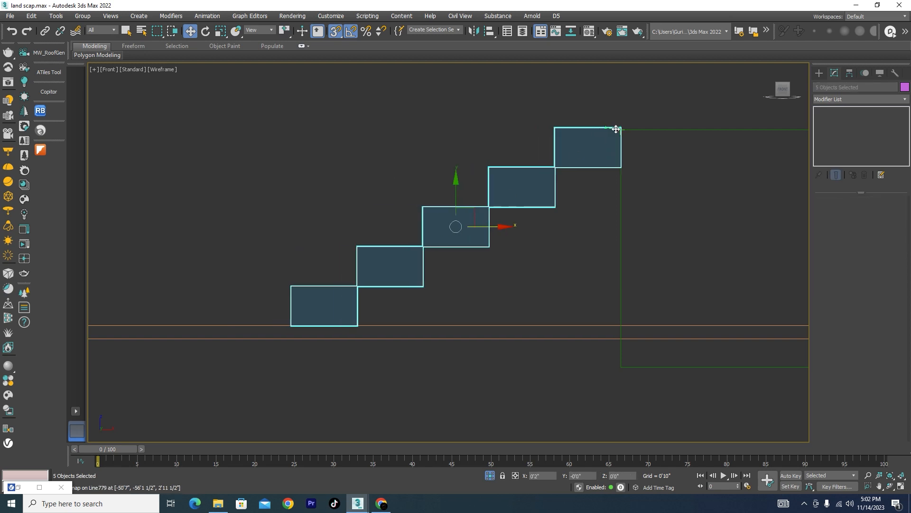
Delete the topmost box and move the remaining four horizontally until the highest one meets the lawn slab's side.
left_click(595, 145)
key("Delete")
left_click_drag(562, 142, 362, 277)
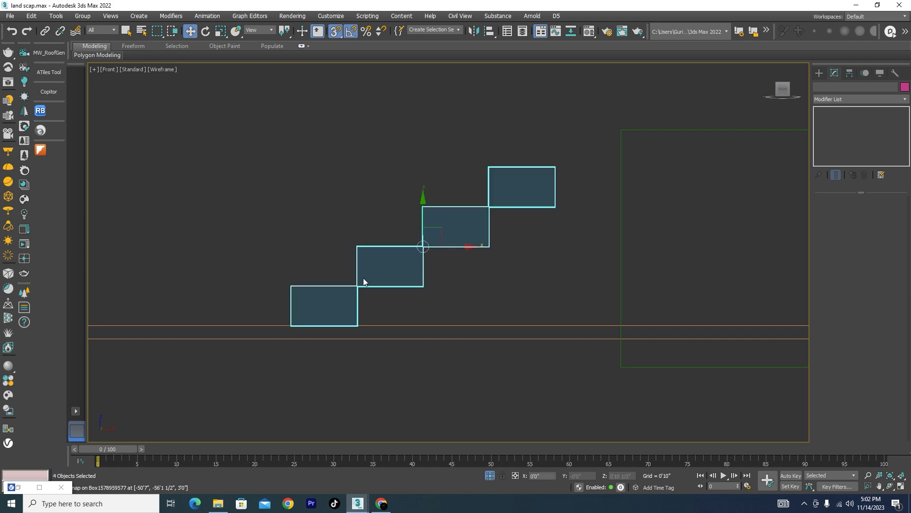
left_click_drag(423, 246, 471, 256)
left_click_drag(604, 167, 620, 130)
Check the four steps against the lawn slab in a shaded orbit view, and isolate them.
middle_click_drag(584, 254, 675, 276, "alt")
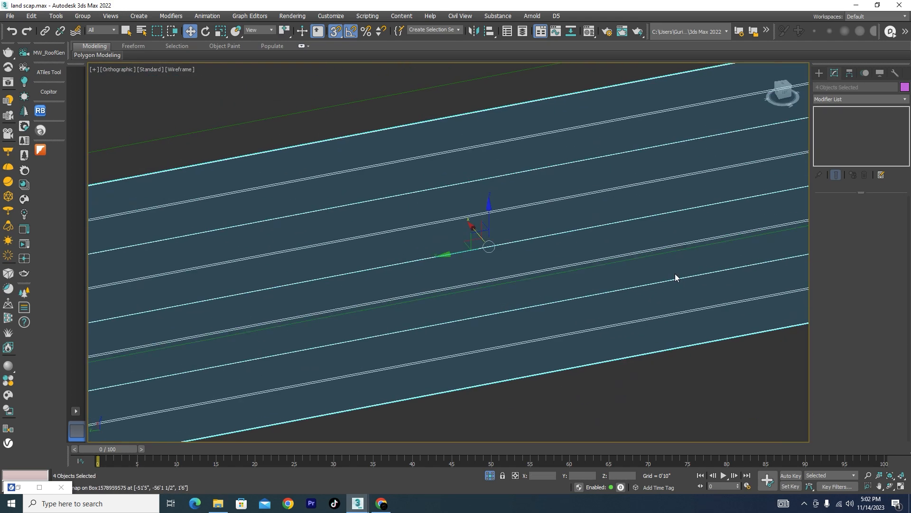
key("F3")
scroll(533, 237, "down", 7)
middle_click_drag(546, 276, 435, 276, "alt")
scroll(576, 314, "up", 5)
scroll(576, 314, "up", 2)
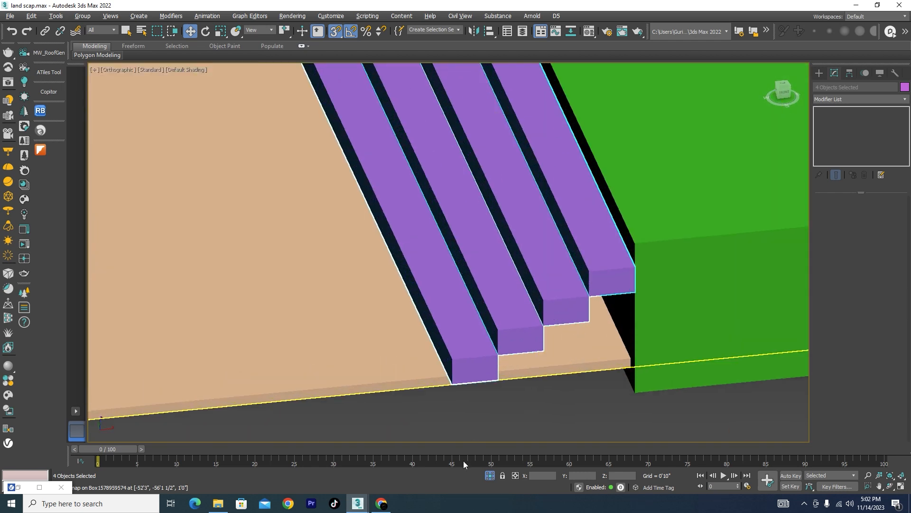
left_click(492, 474)
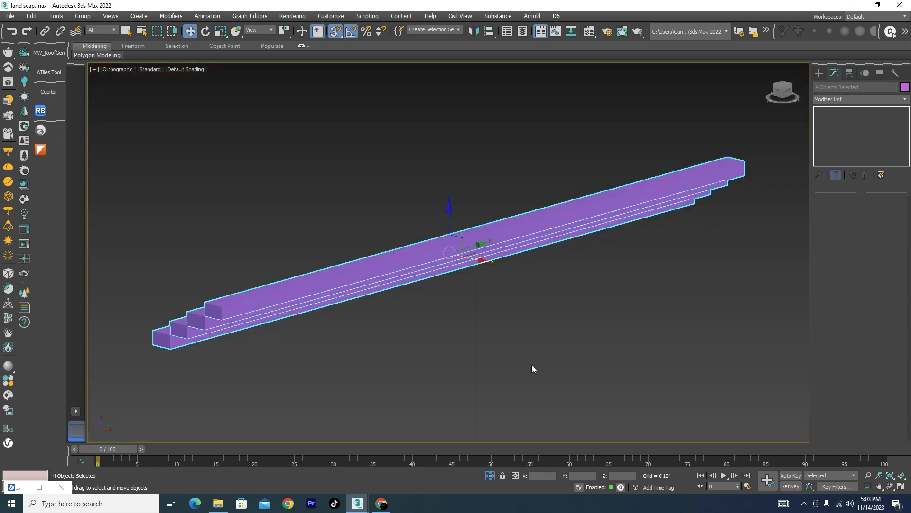
Start a Straight Stair with the four isolated steps seen from above.
key("t")
left_click(817, 75)
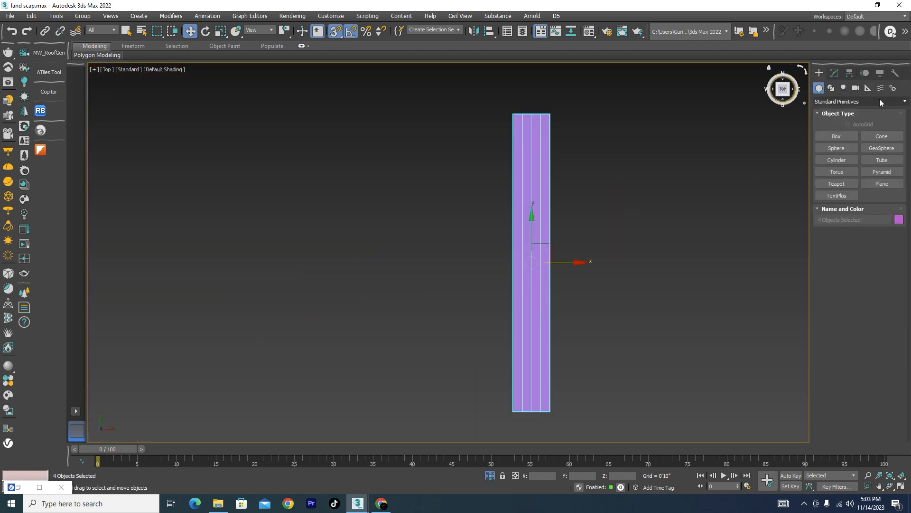
left_click(880, 101)
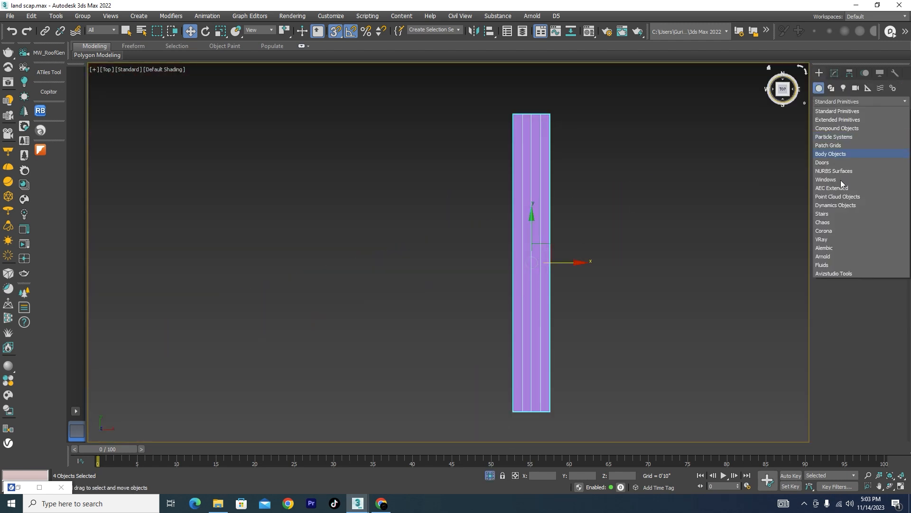
left_click(832, 213)
left_click(837, 136)
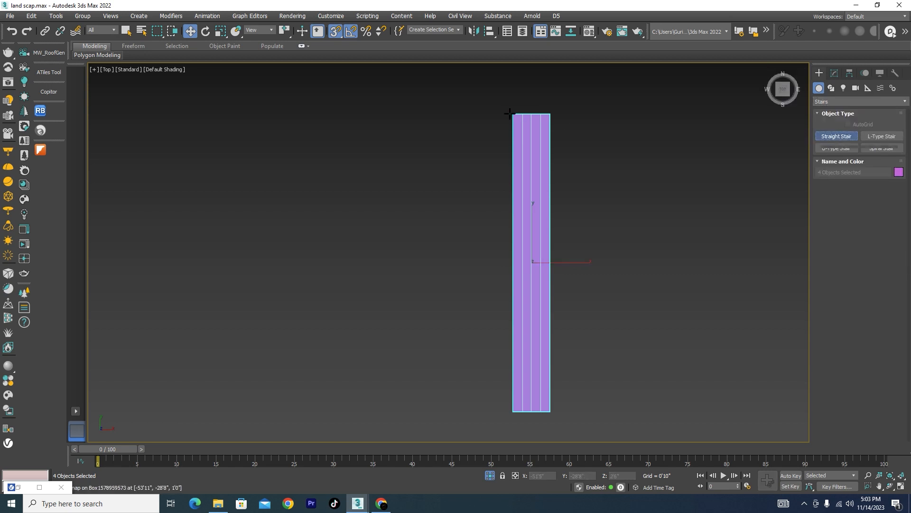
Try drawing a straight stair 27'5 1/2" long and 3'4" wide over the box steps.
left_click_drag(509, 113, 514, 410)
left_click(549, 409)
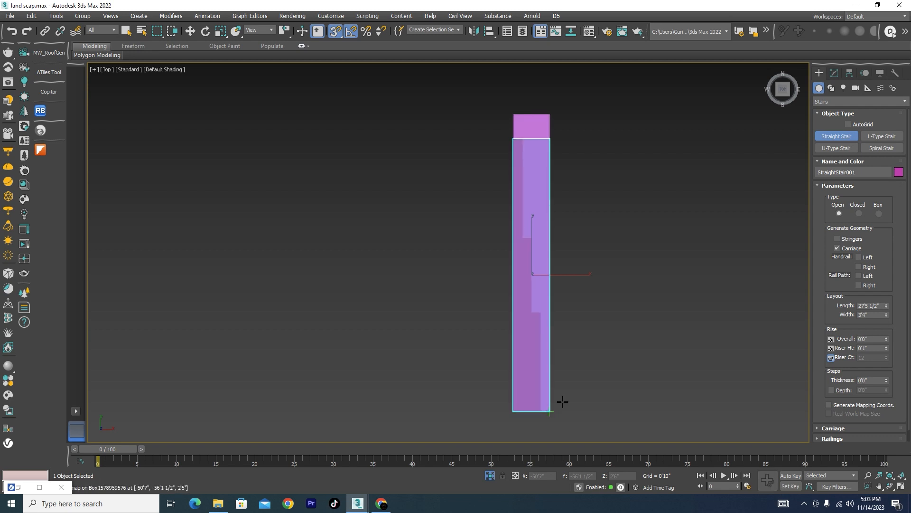
middle_click_drag(563, 401, 644, 246, "alt")
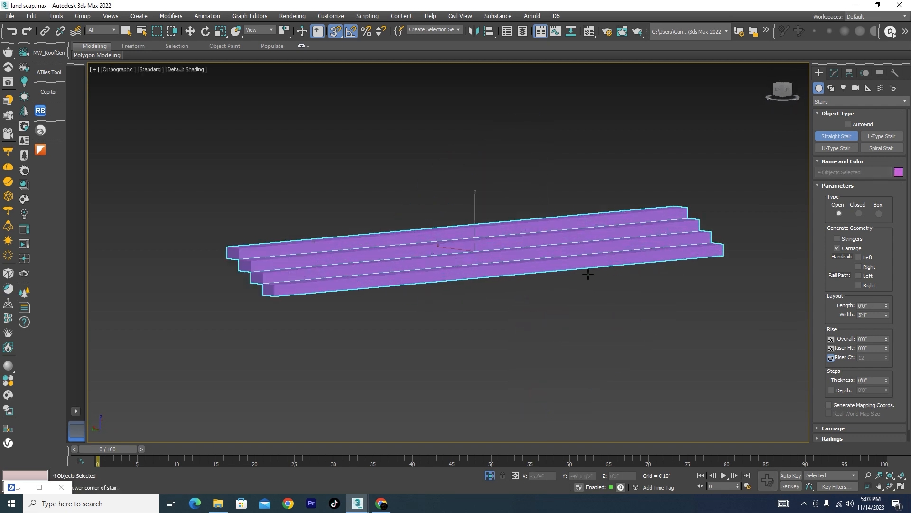
Try drawing the lengthwise straight stair again in the wireframe top view, and undo it.
key("t")
key("F3")
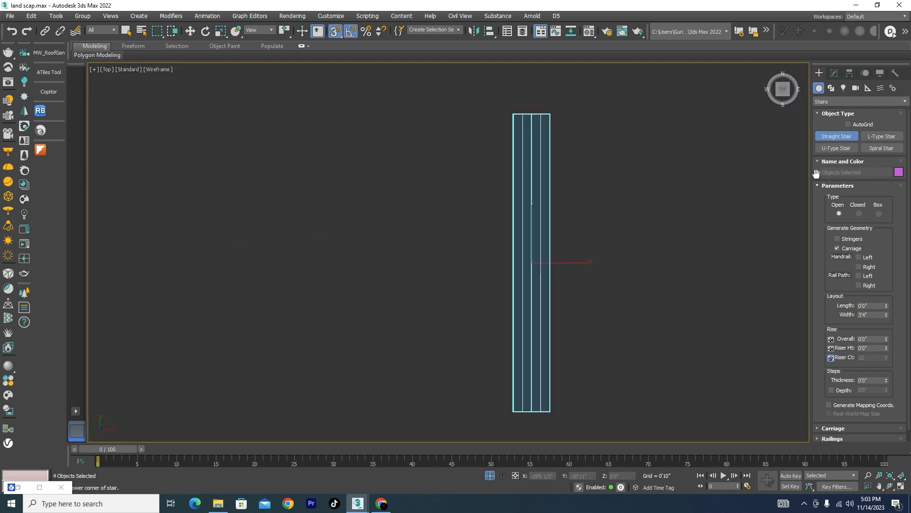
left_click_drag(502, 110, 513, 412)
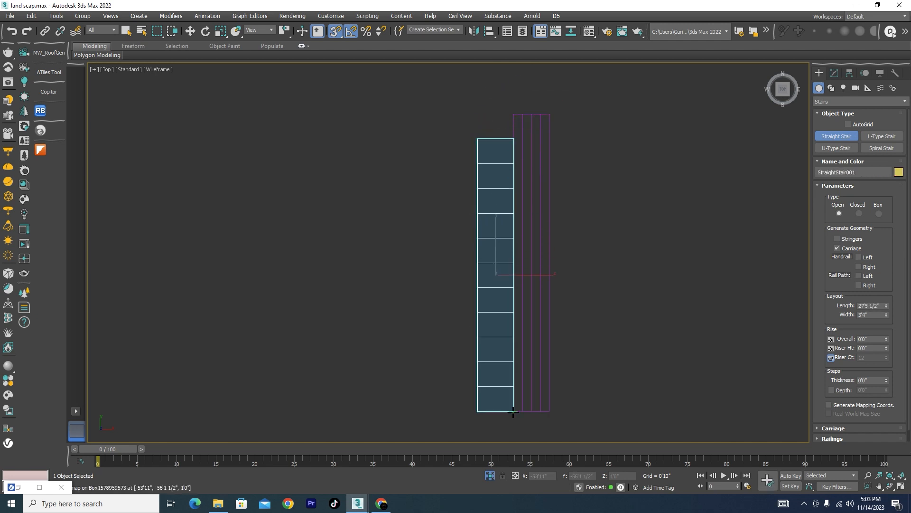
left_click(549, 412)
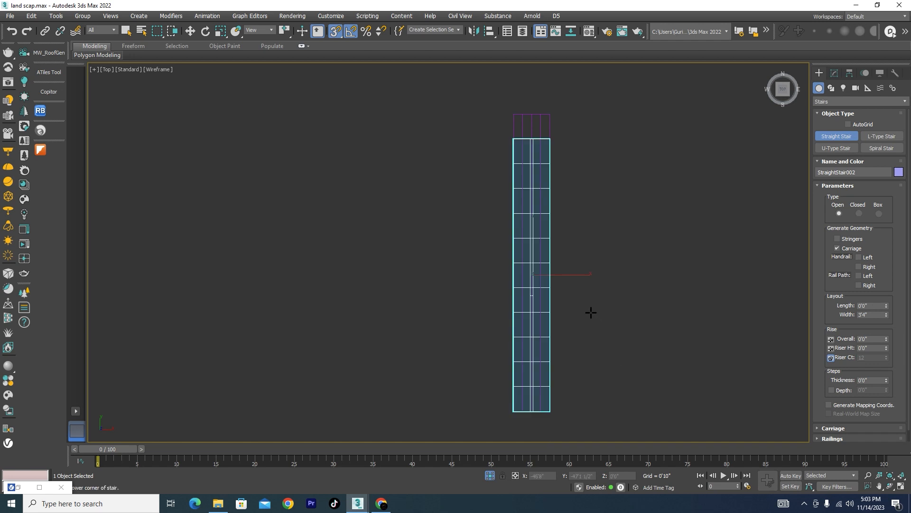
middle_click_drag(589, 311, 669, 243, "alt")
key("ctrl+z")
key("F3")
scroll(516, 308, "up", 3)
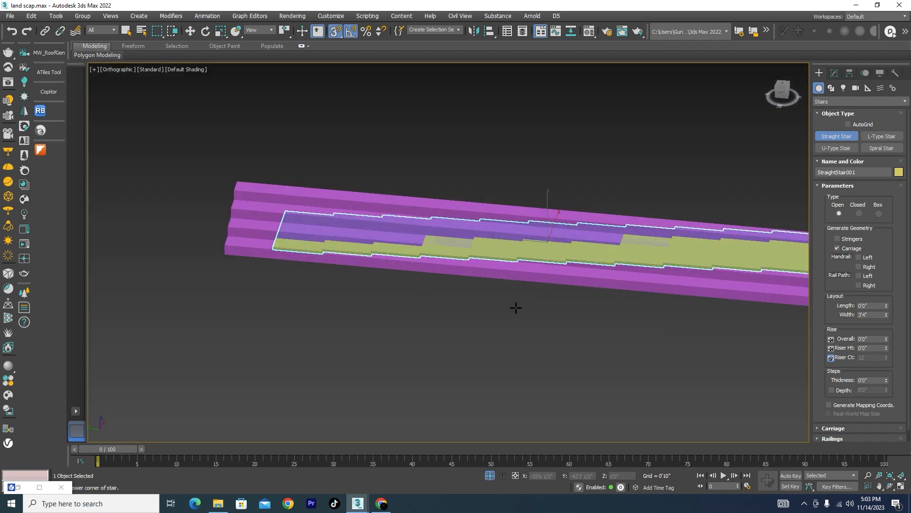
key("t")
key("F3")
left_click(610, 256)
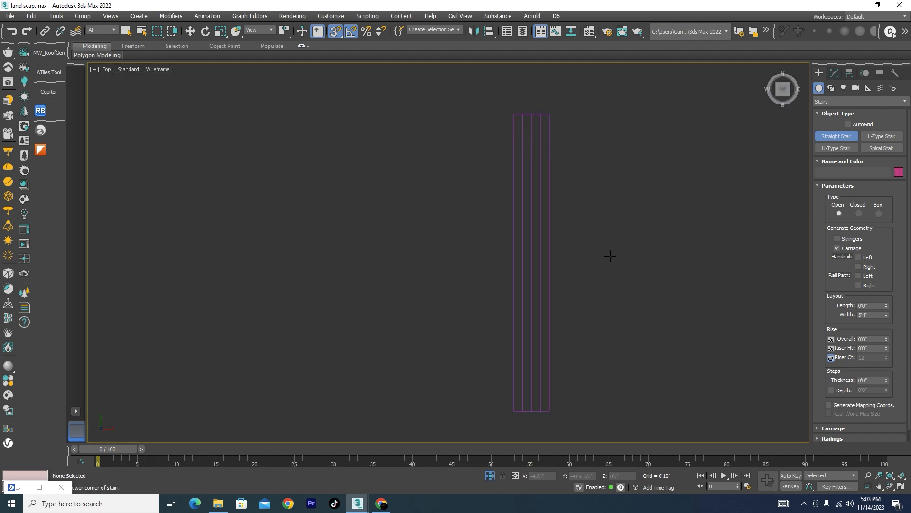
Draw a straight stair across the box steps, 3'4" long and 27'5 1/2" wide, rising in the same direction.
left_click_drag(515, 117, 552, 116)
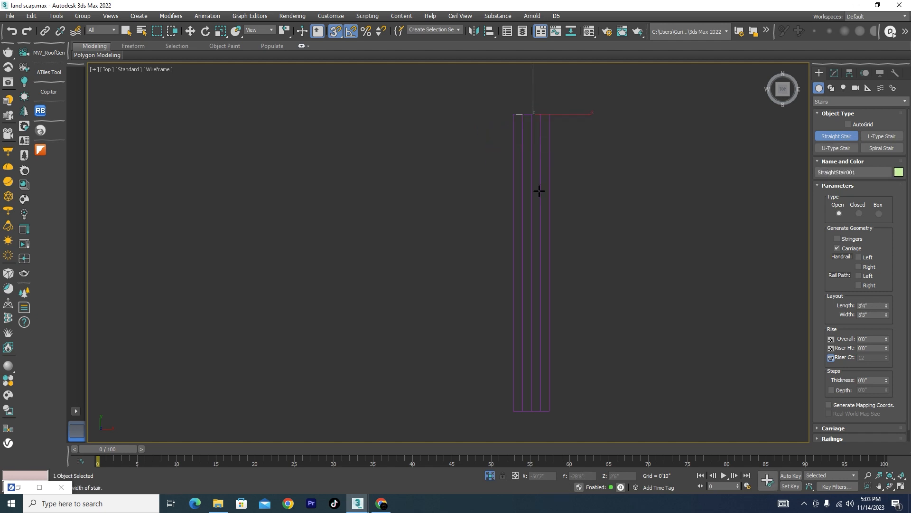
left_click(550, 411)
left_click(551, 412)
key("w")
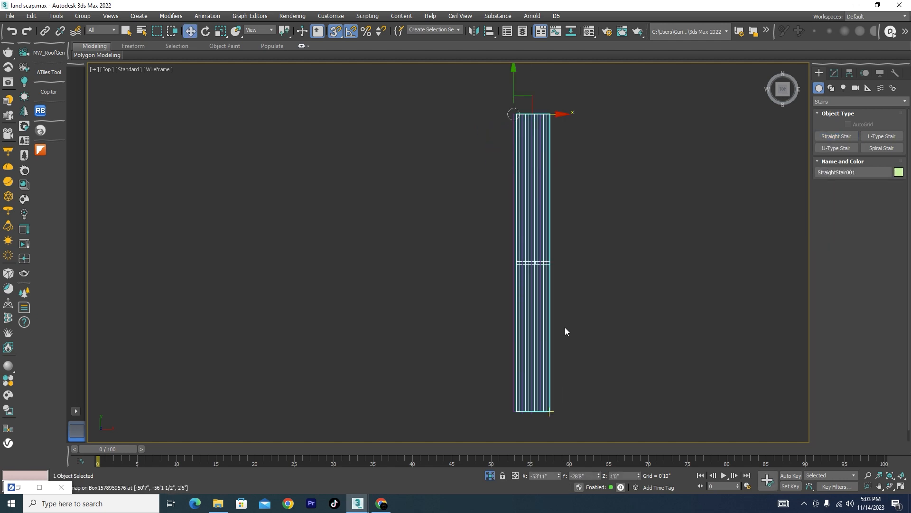
mouse_move(564, 326)
middle_mouse_down("alt")
mouse_move(504, 244)
mouse_move(562, 222)
middle_mouse_up("alt")
key("F3")
scroll(440, 318, "up", 6)
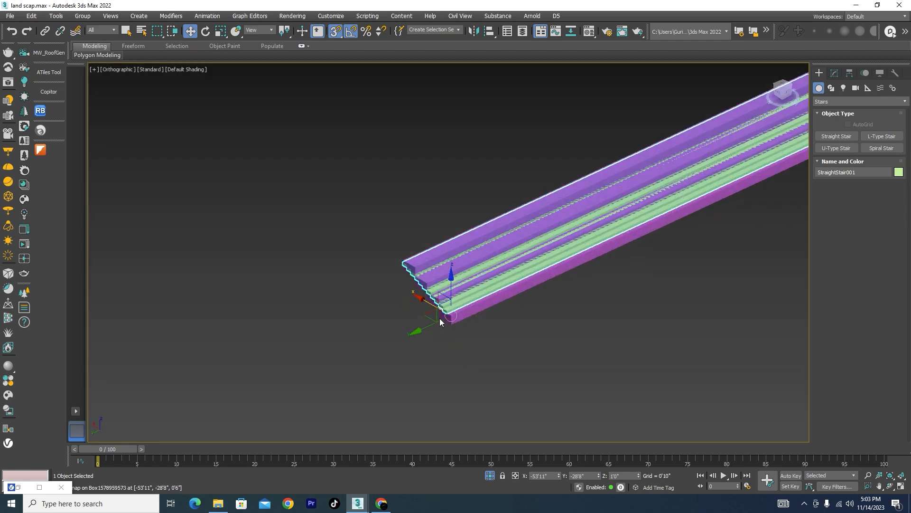
In the front view, lower the straight stair so its base start snaps to the lowest box's bottom corner.
key("f")
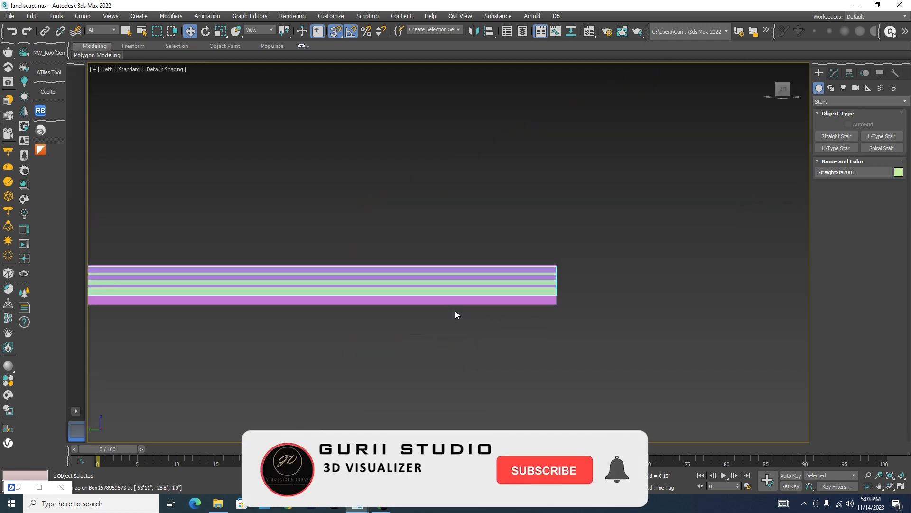
scroll(547, 305, "up", 3)
scroll(588, 220, "down", 8)
scroll(467, 231, "up", 10)
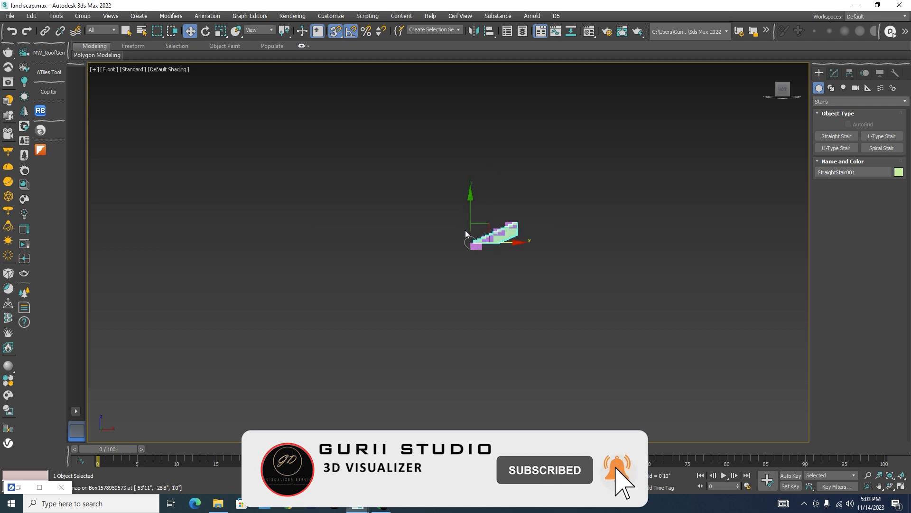
scroll(489, 280, "up", 5)
key("F3")
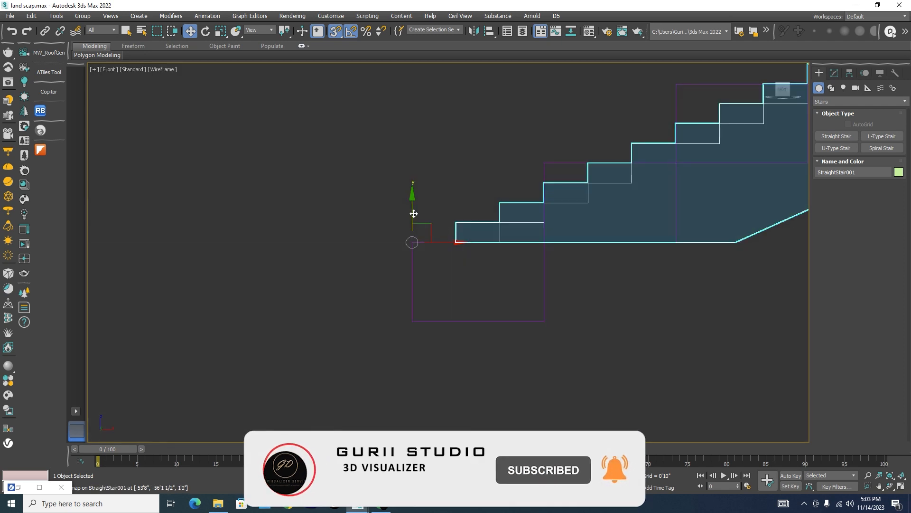
left_click_drag(416, 273, 361, 313)
scroll(391, 236, "down", 5)
scroll(466, 219, "up", 2)
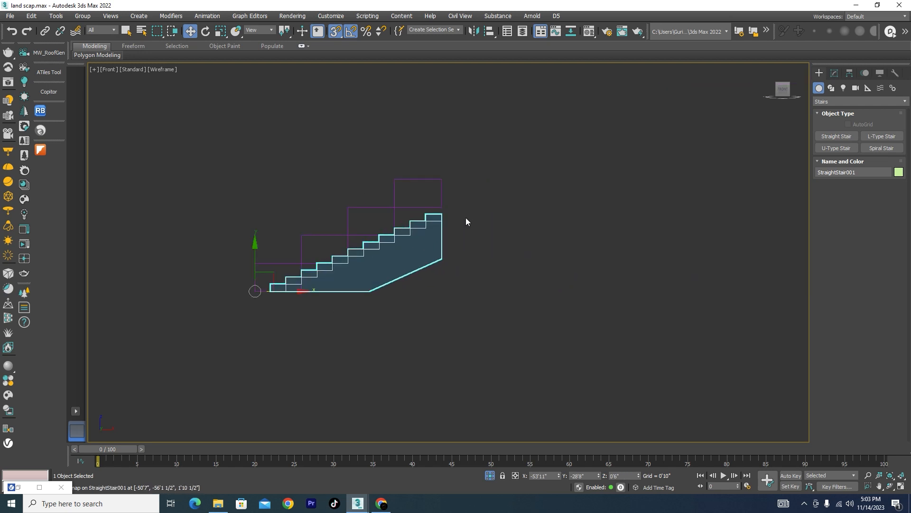
Open the straight stair's parameters for editing and set its overall rise to 2'6".
left_click(835, 72)
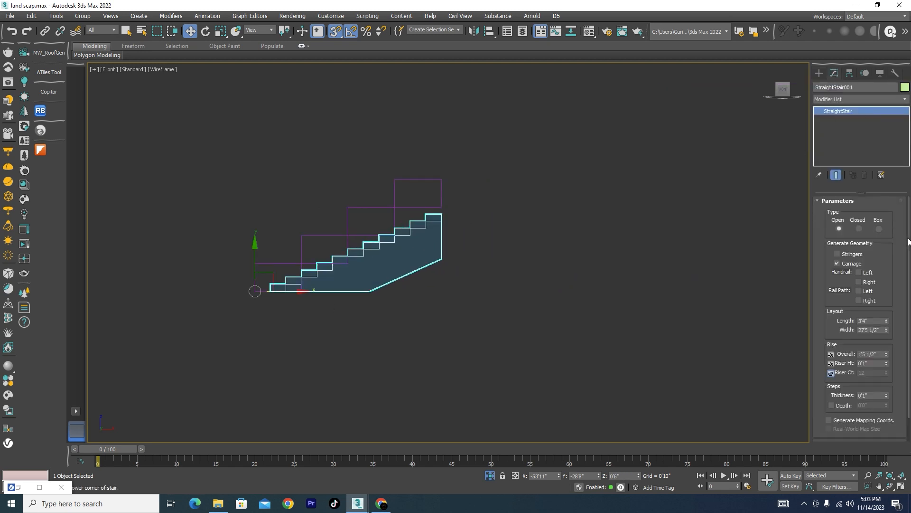
scroll(906, 297, "down", 2)
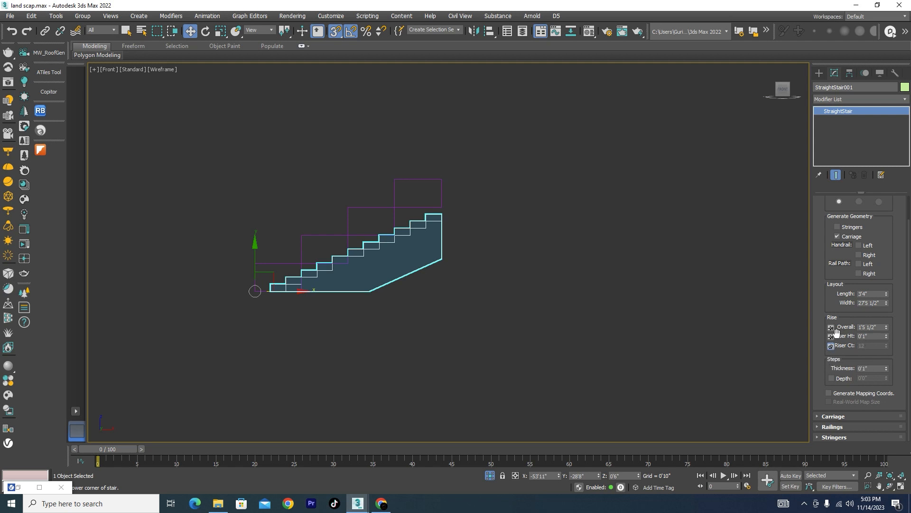
left_click(881, 327)
key("Return")
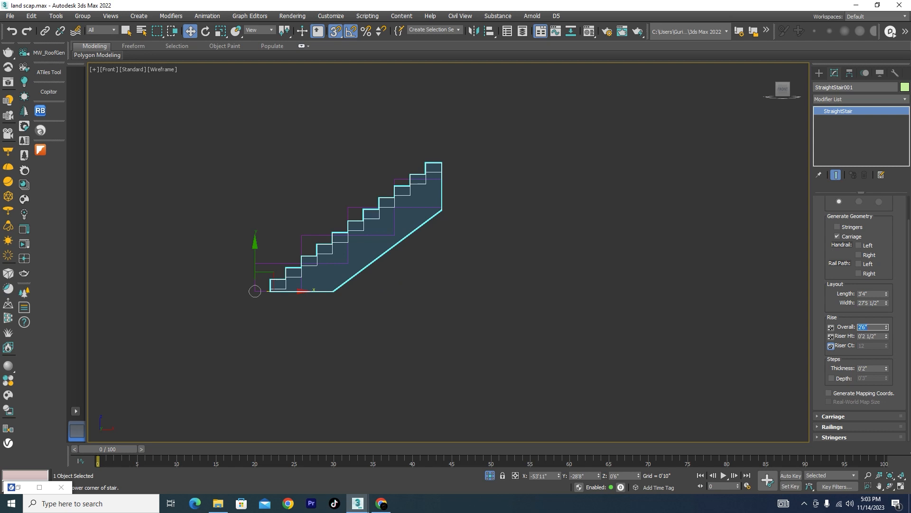
Lock the riser height, set the riser count to 4, and increase the overall rise to 2'3 1/2".
left_click(831, 336)
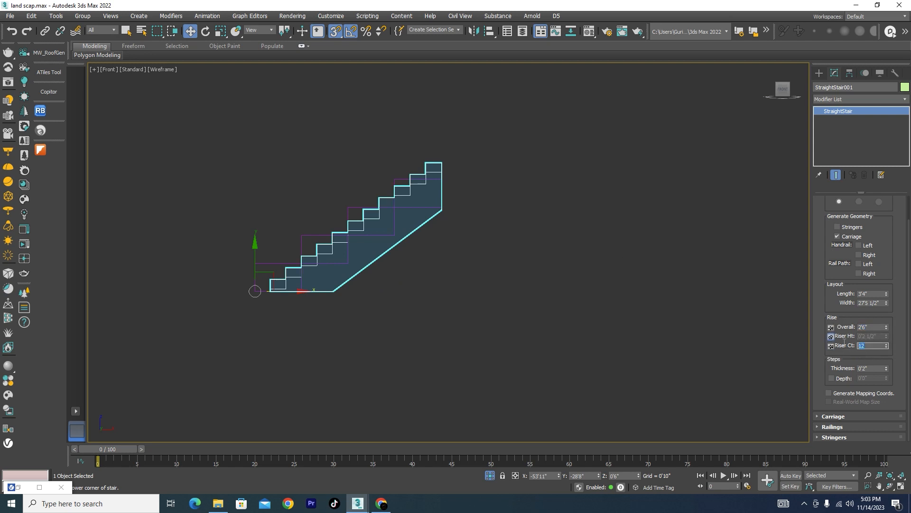
type("4")
key("Return")
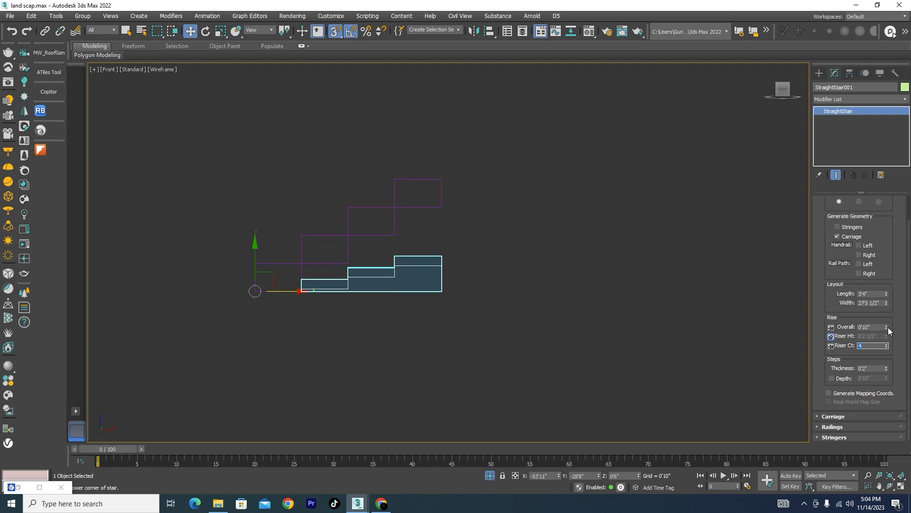
left_click_drag(887, 327, 882, 247)
scroll(274, 287, "up", 6)
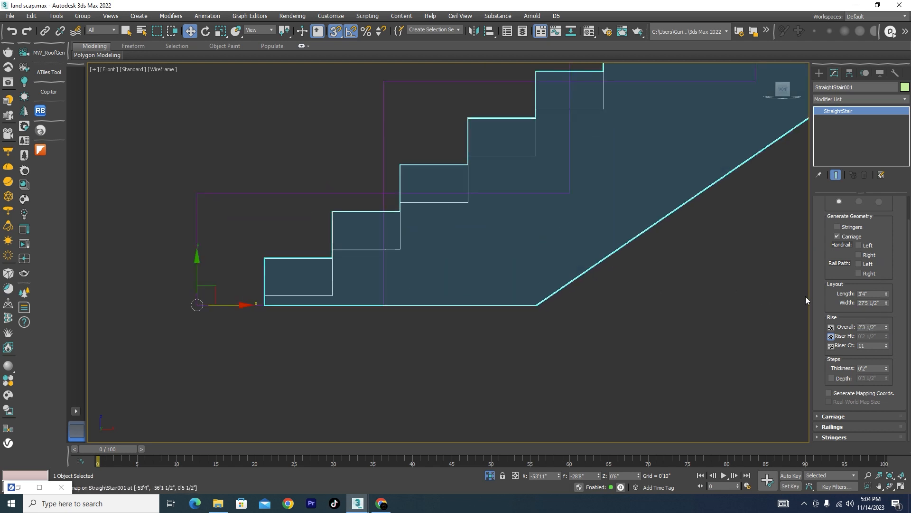
Set the stair's riser height to 0'6" with the count locked, and its riser count to 5 with the height locked.
left_click(831, 337)
left_click(831, 346)
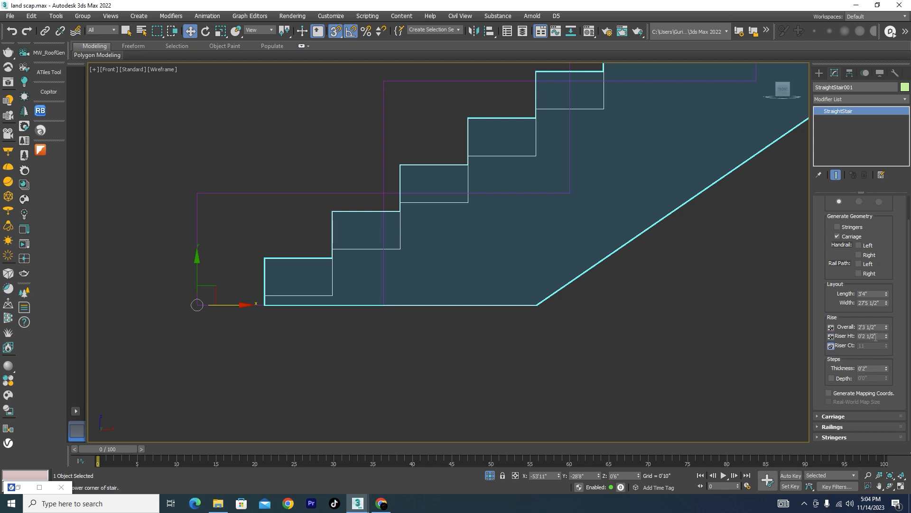
type("6")
key("Return")
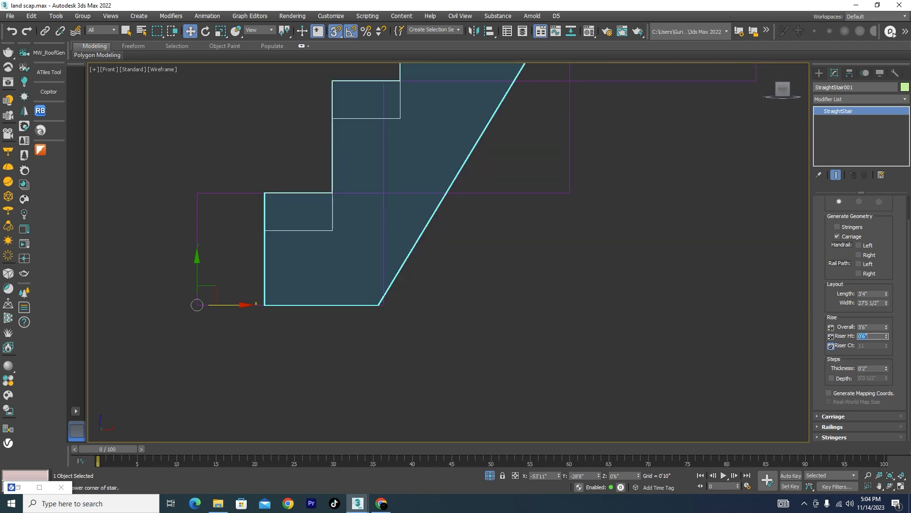
scroll(454, 212, "down", 5)
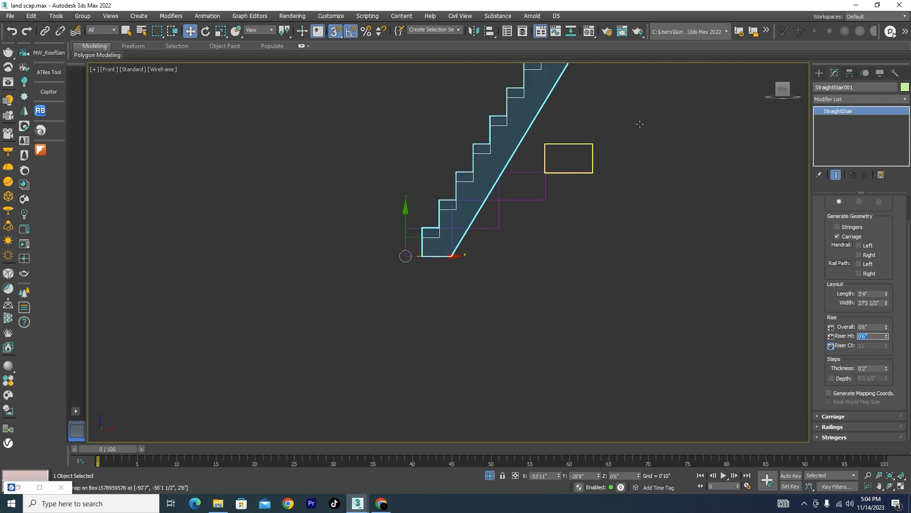
middle_click_drag(627, 130, 545, 215)
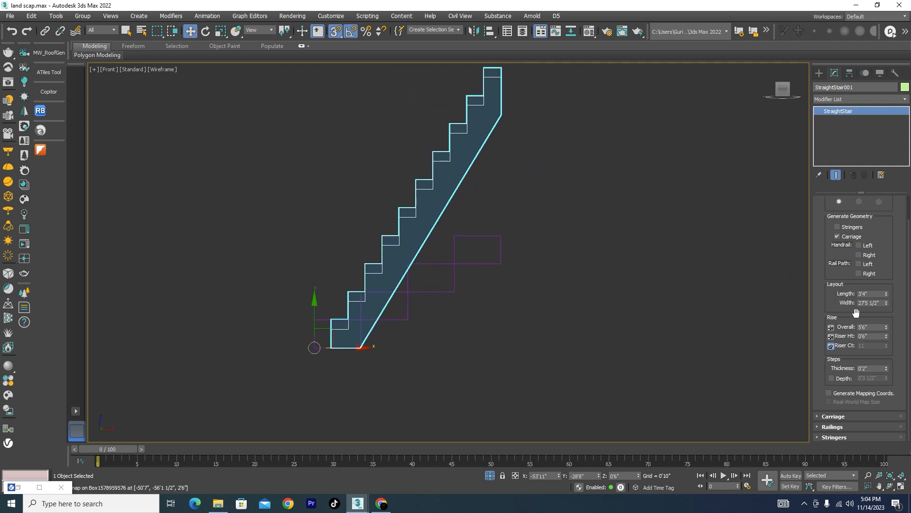
left_click(831, 336)
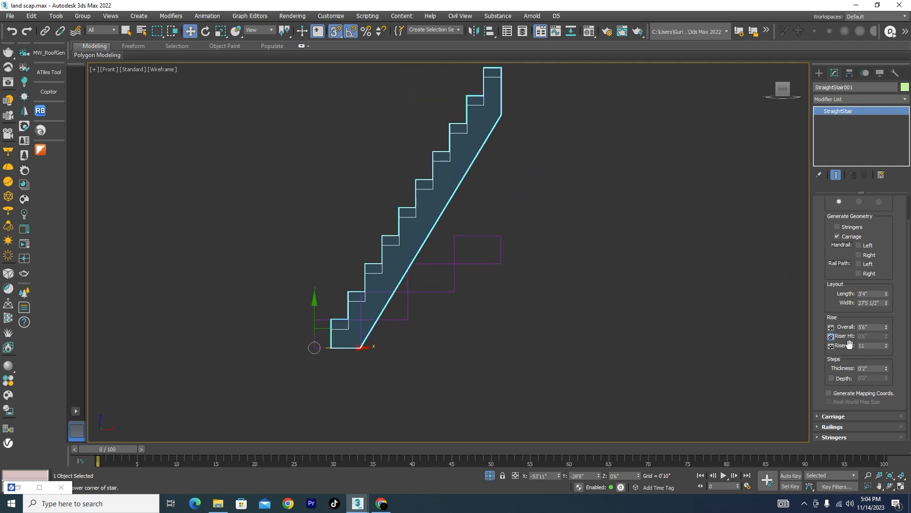
key("Return")
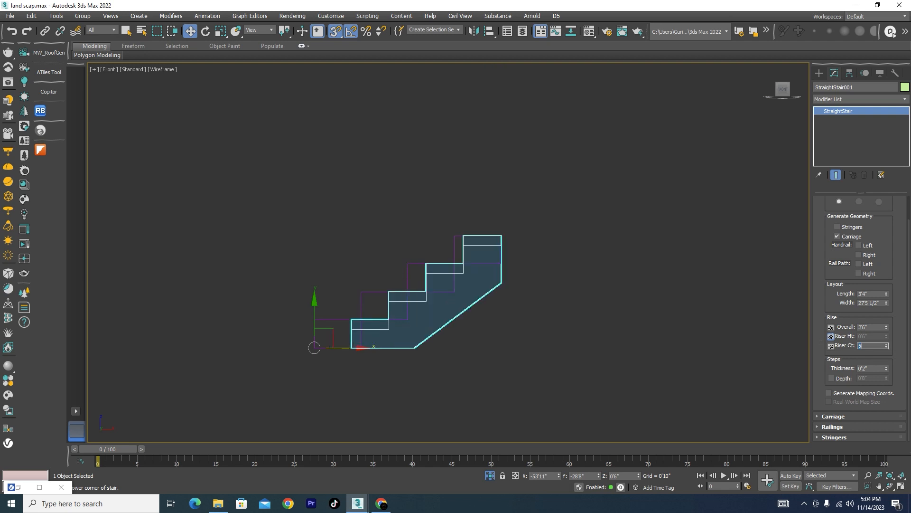
Shift the straight stair horizontally so the base of its first riser snaps to the lowest box step's bottom corner.
scroll(367, 349, "up", 3)
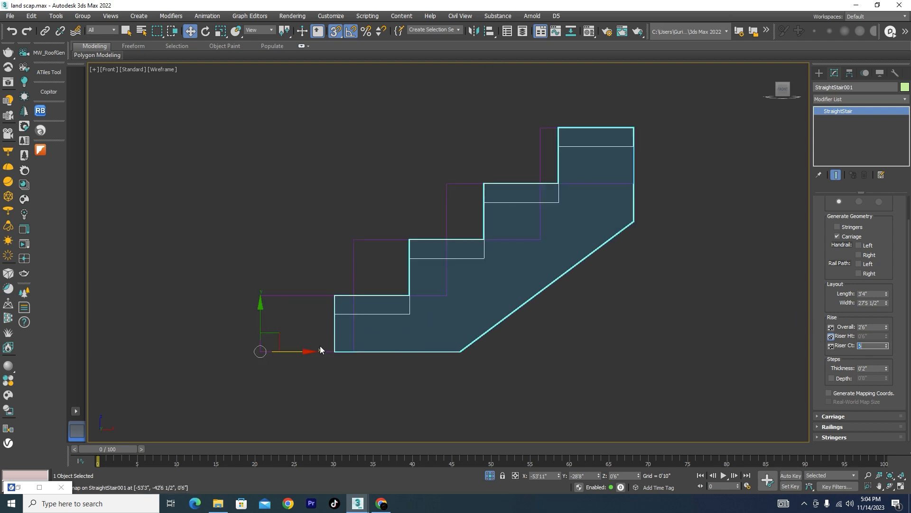
left_click_drag(303, 352, 259, 351)
left_click_drag(336, 342, 262, 352)
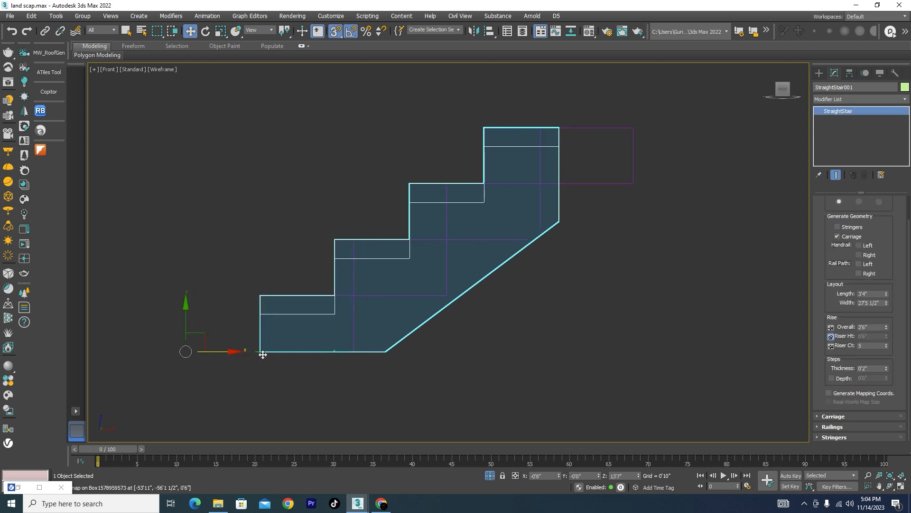
scroll(543, 206, "down", 3)
scroll(546, 196, "up", 3)
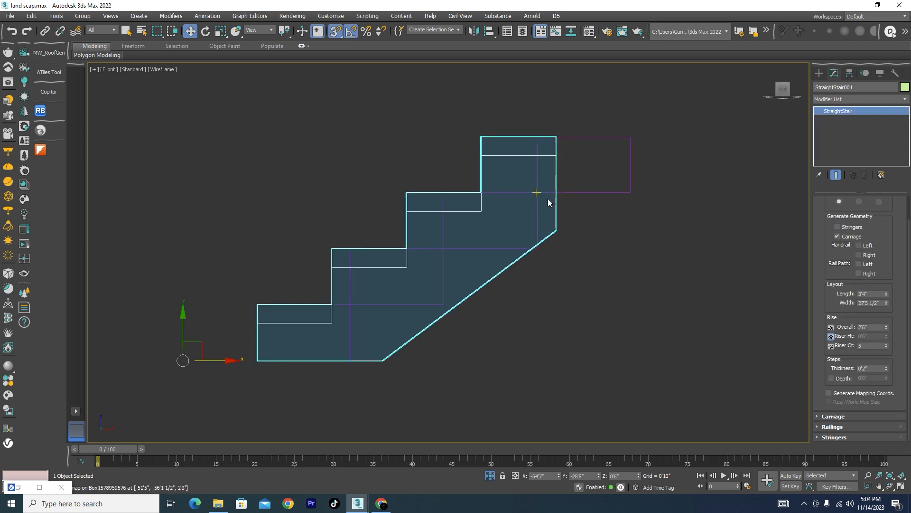
Set the straight stair's step thickness to 0'1".
double_click(871, 370)
type("1")
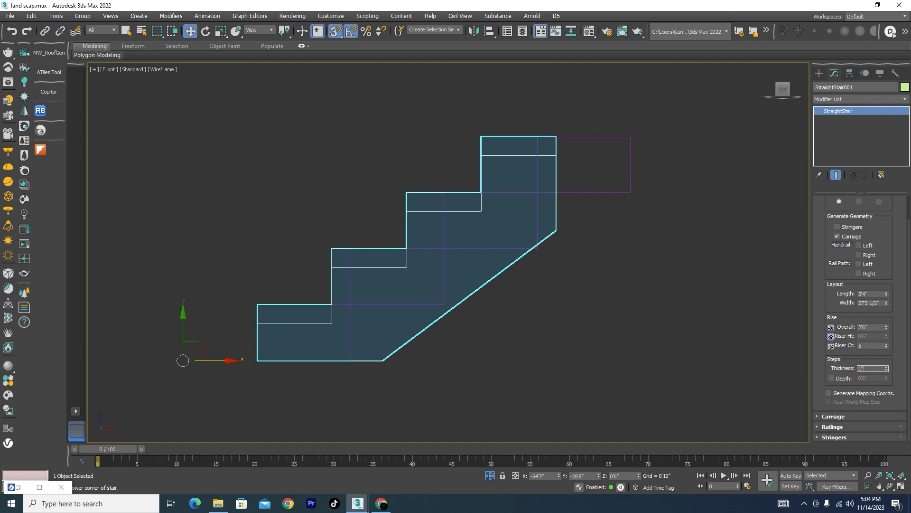
key("Return")
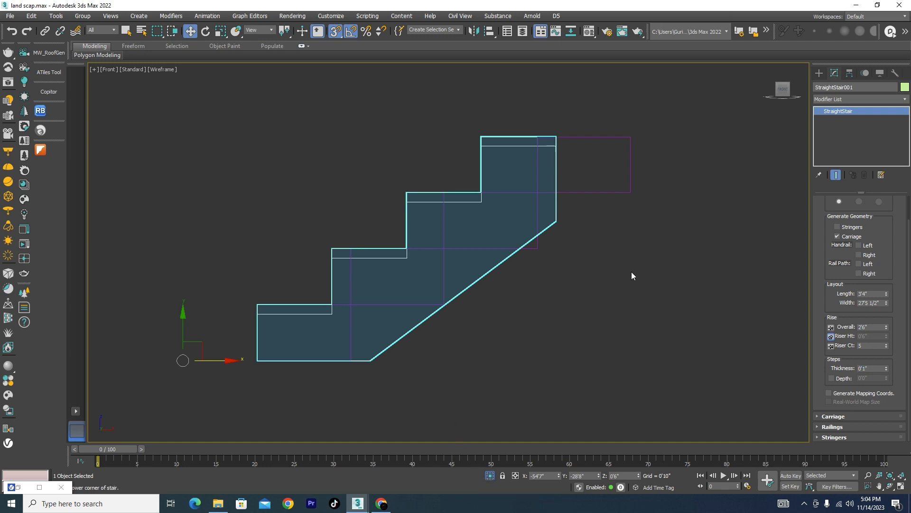
End the current isolation and isolate the straight stair together with the raised green lawn in a shaded front view.
key("alt+q")
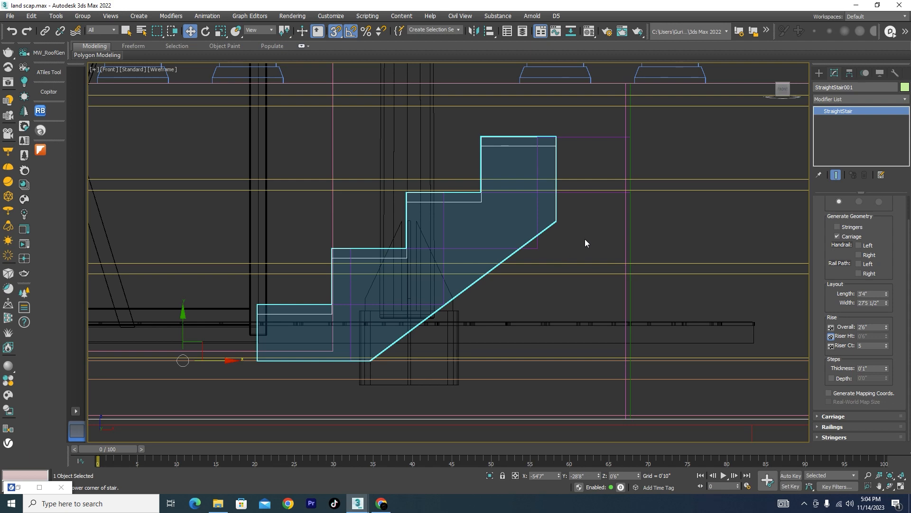
scroll(594, 245, "down", 2)
middle_click_drag(593, 246, 603, 273, "alt")
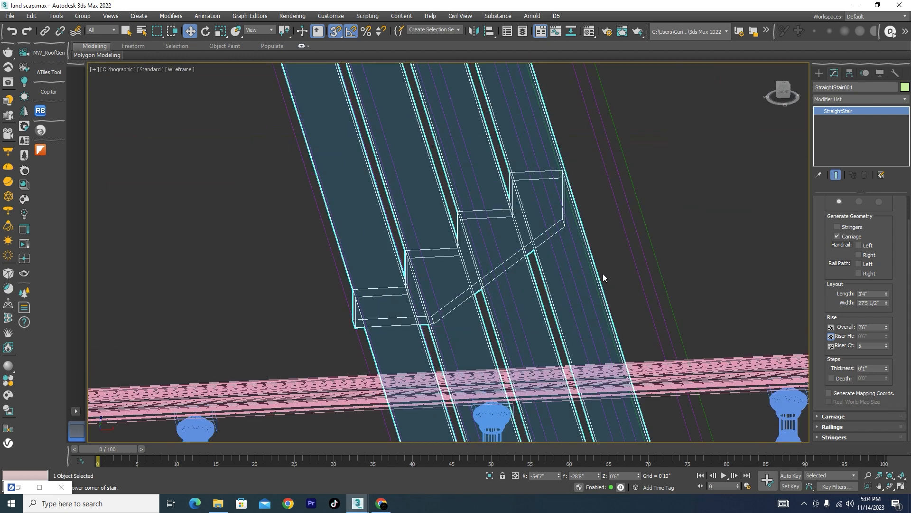
key("F3")
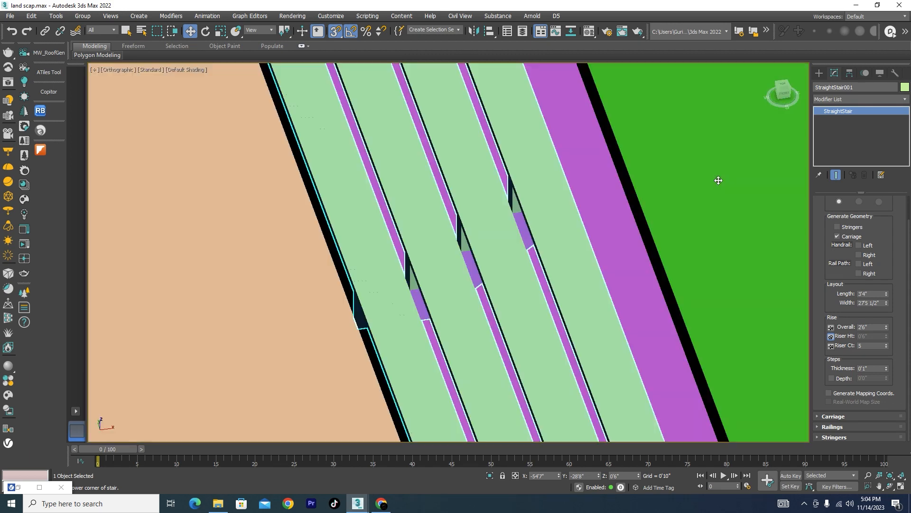
left_click(718, 181, "ctrl")
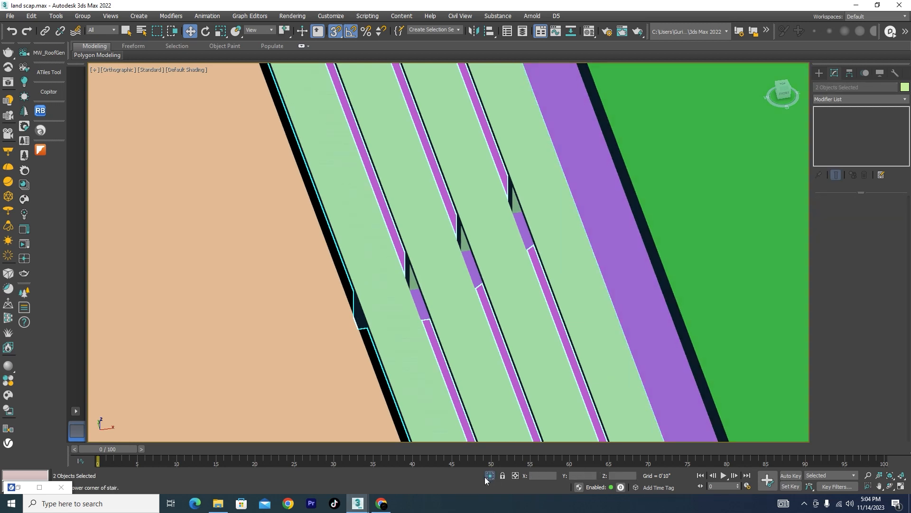
left_click(486, 476)
key("l")
key("f")
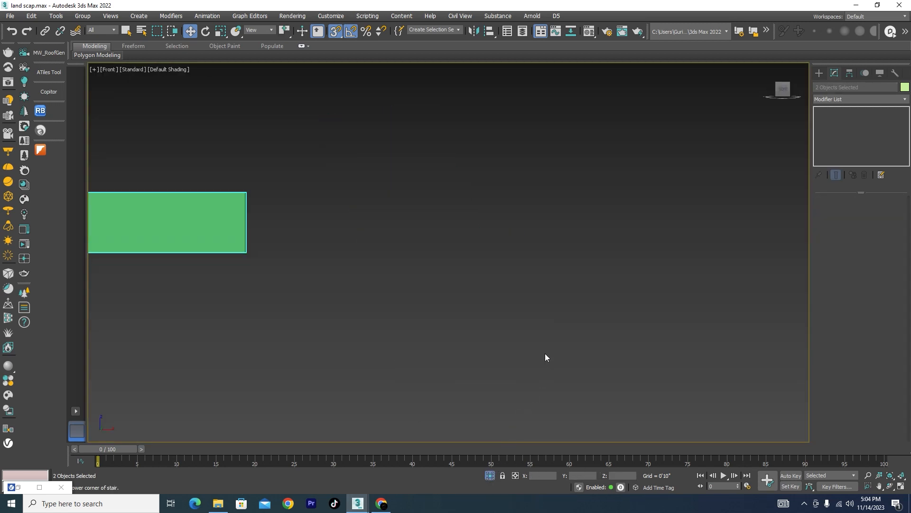
scroll(588, 313, "down", 5)
left_click(602, 337)
scroll(142, 269, "up", 8)
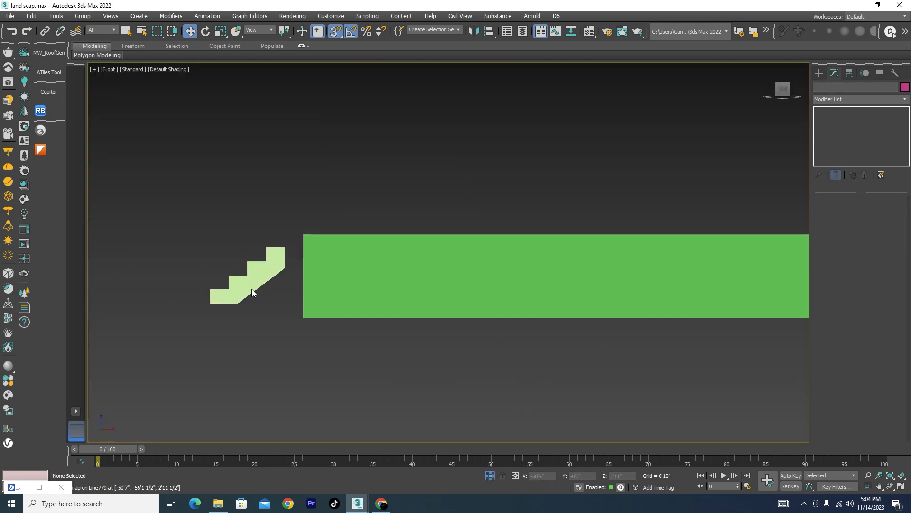
Increase the straight stair's layout length to 4'0" so its top step reaches the edge of the raised lawn.
left_click(294, 264)
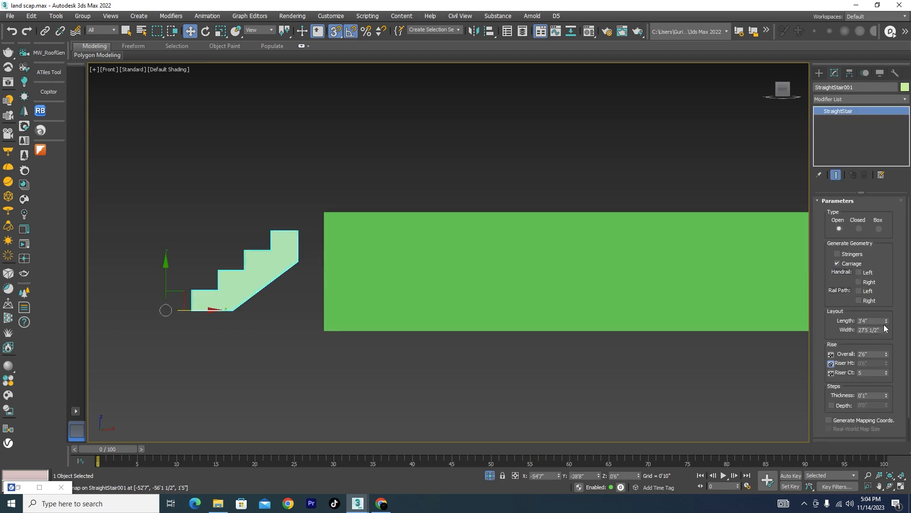
left_click_drag(888, 322, 887, 312)
scroll(297, 263, "up", 10)
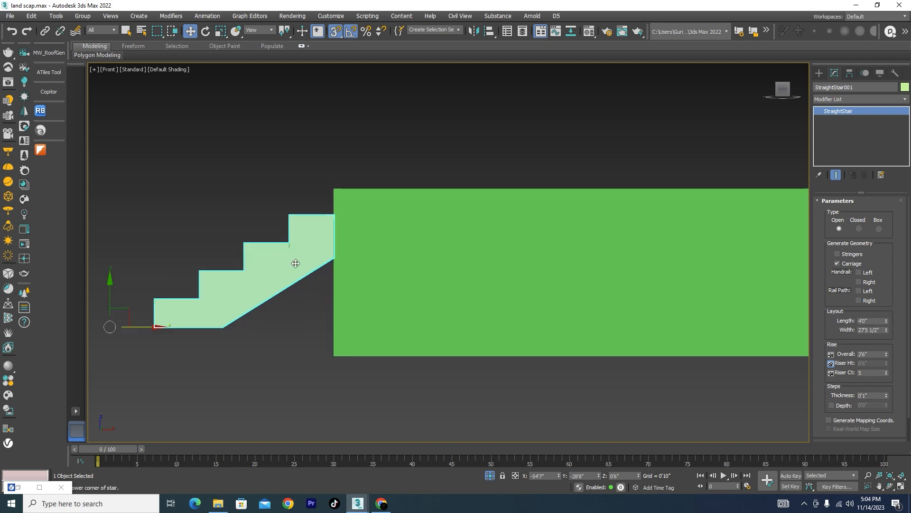
Try the Closed stair type in an angled view, and set the straight stair's type to Box.
scroll(422, 202, "down", 5)
middle_click_drag(409, 302, 663, 350, "alt")
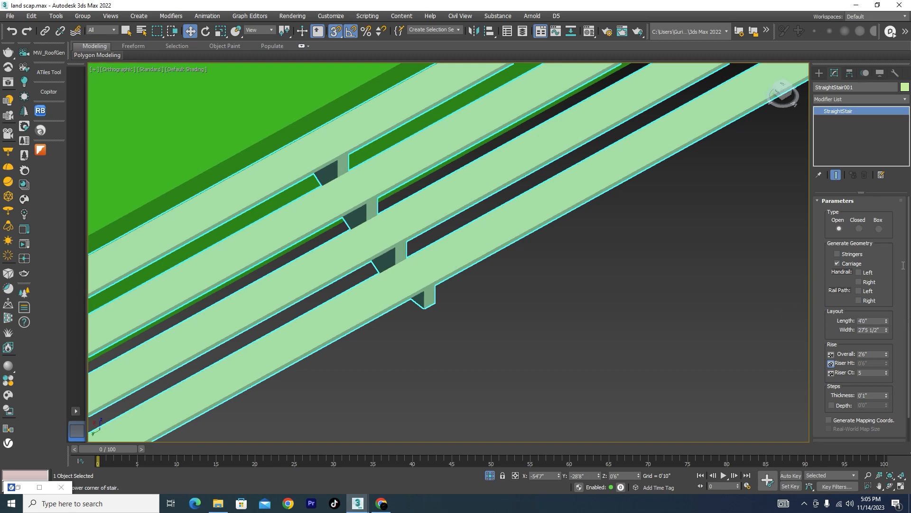
left_click(860, 229)
scroll(524, 296, "down", 5)
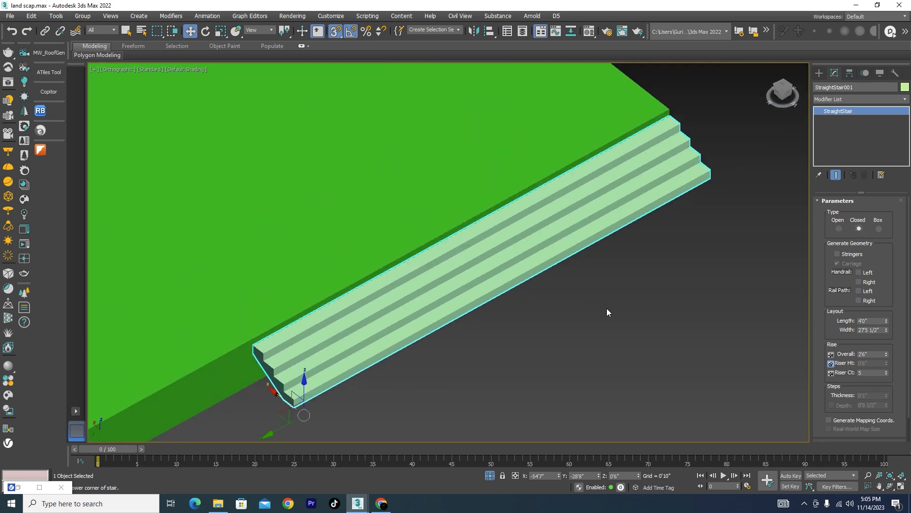
middle_click_drag(607, 309, 494, 298, "alt")
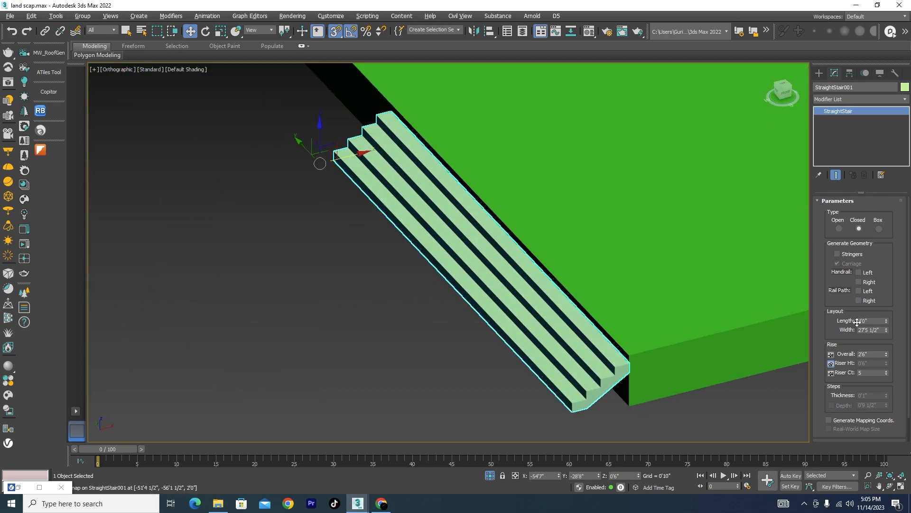
left_click(878, 229)
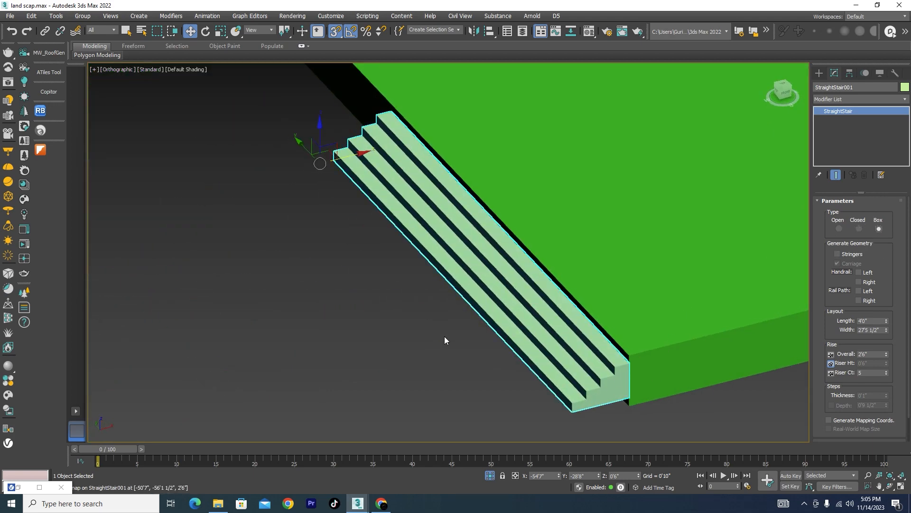
middle_click_drag(444, 337, 485, 382, "alt")
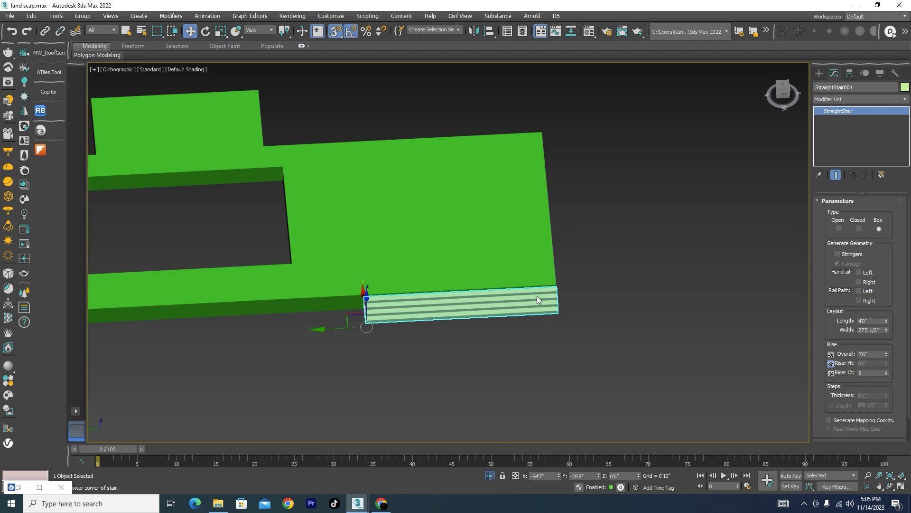
Isolate the stair, the purple box steps and the lawn, and delete the box steps overlapping the stair.
key("alt+q")
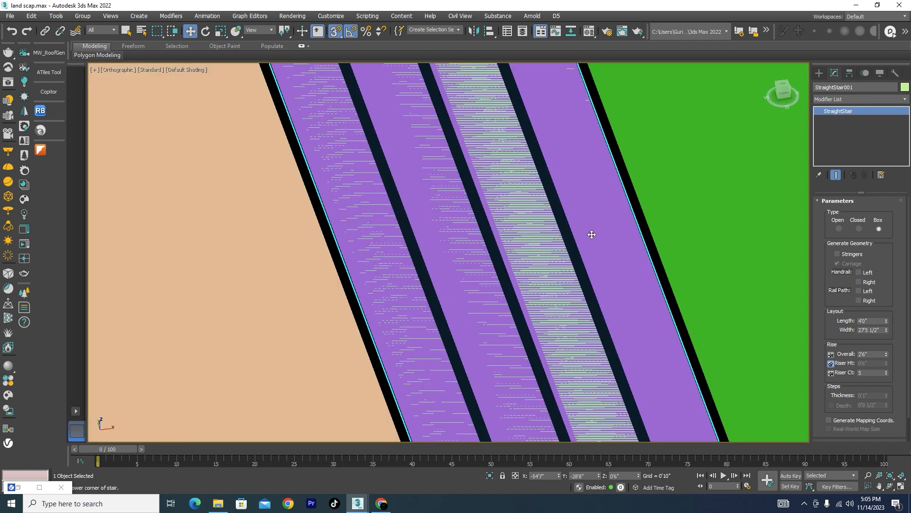
left_click(591, 234)
key("ctrl+z")
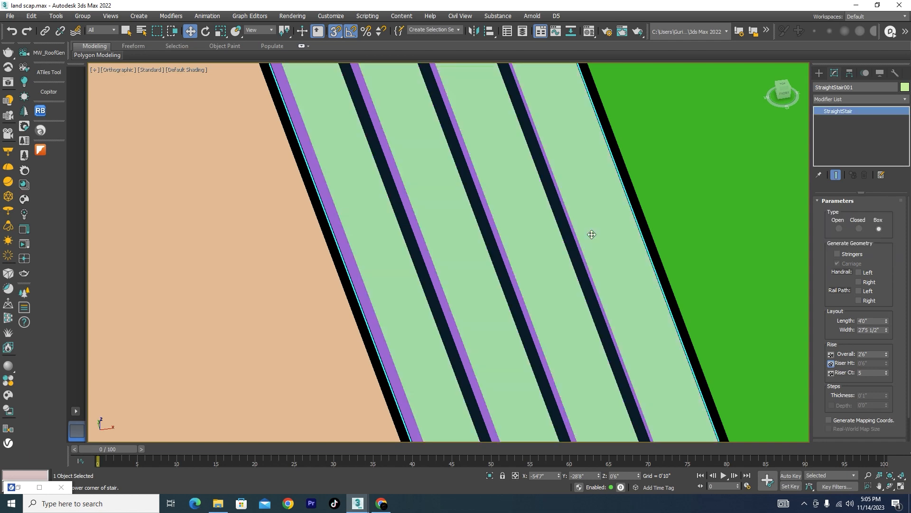
key("F3")
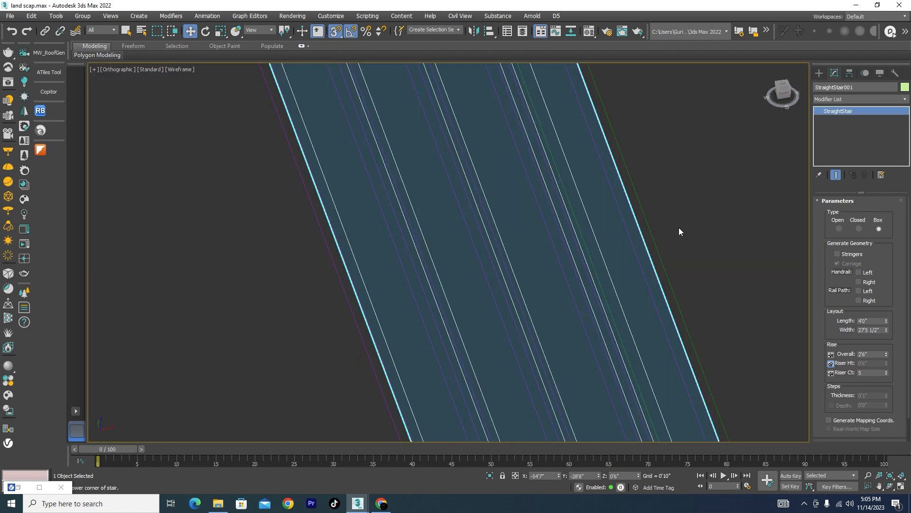
left_click_drag(317, 311, 318, 311)
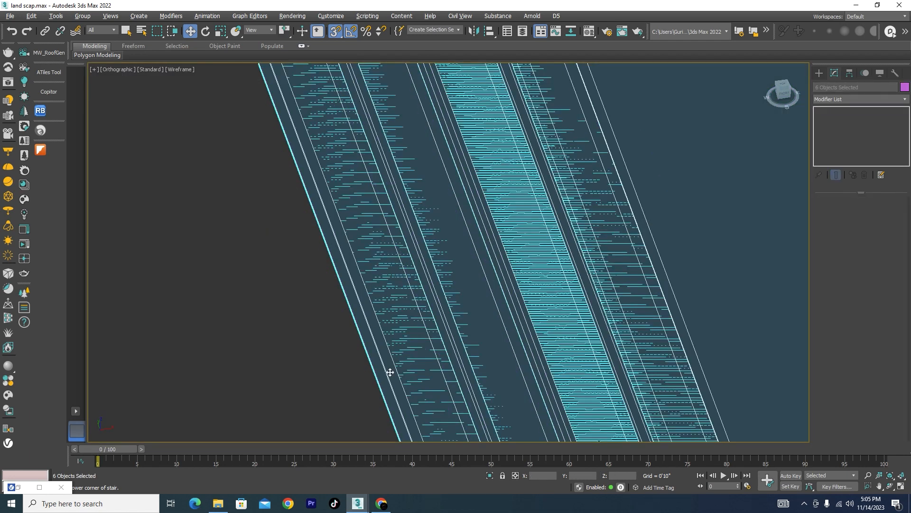
left_click(490, 475)
key("F3")
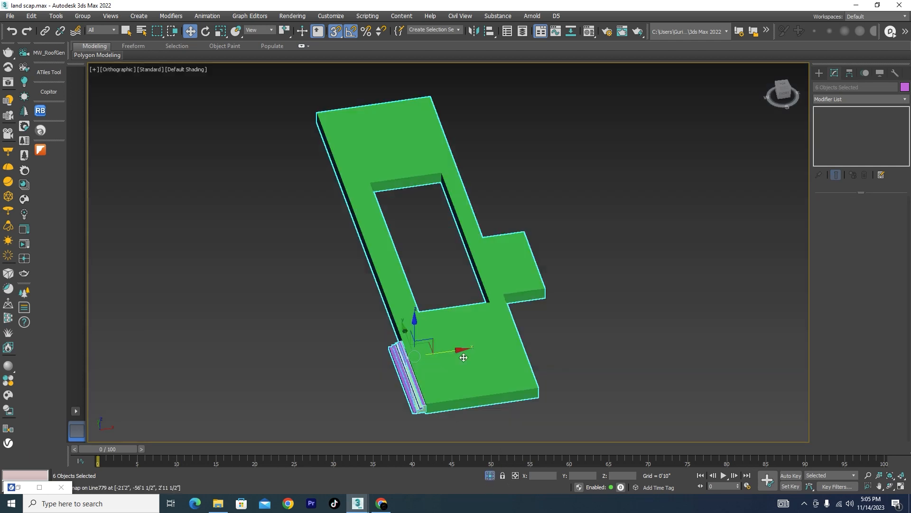
scroll(439, 414, "up", 5)
scroll(413, 405, "up", 4)
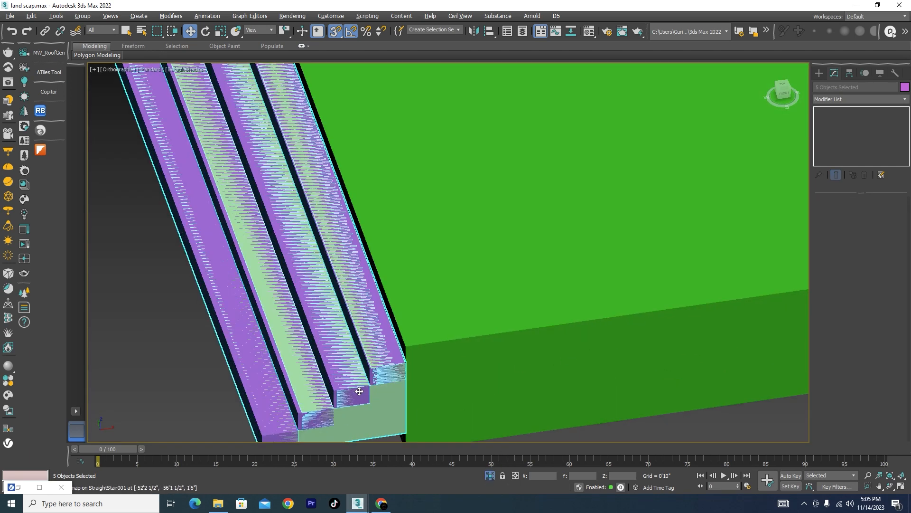
key("ctrl+d")
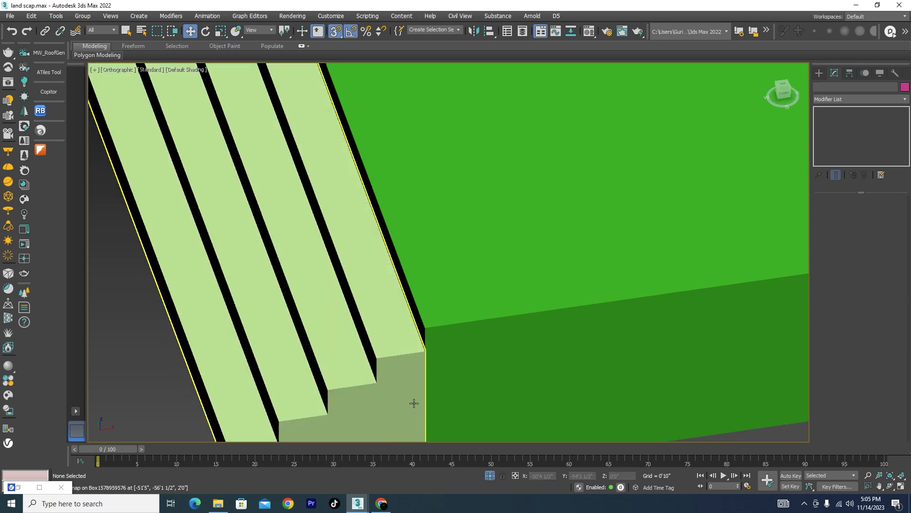
End the isolation and examine the stair beside the seating area, including the whole landscape in the top view.
scroll(486, 422, "down", 4)
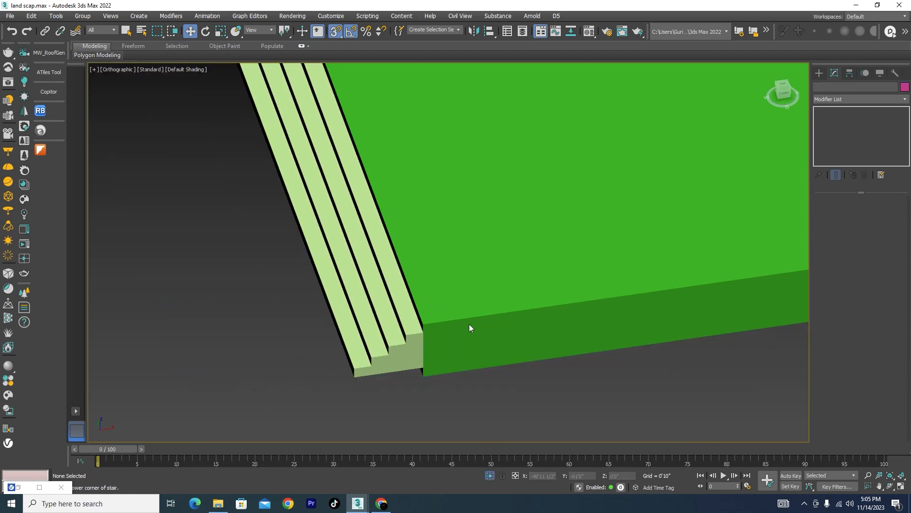
key("alt+q")
scroll(373, 246, "down", 2)
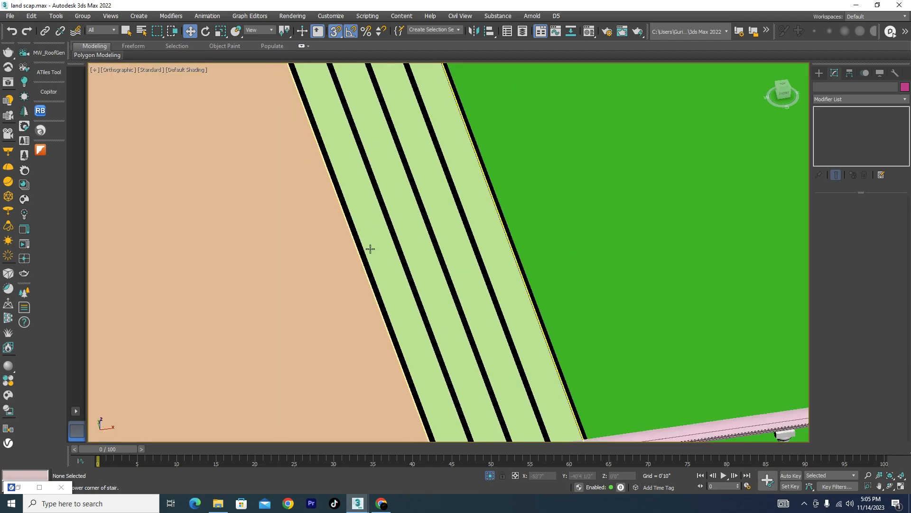
scroll(369, 266, "down", 2)
scroll(370, 267, "down", 6)
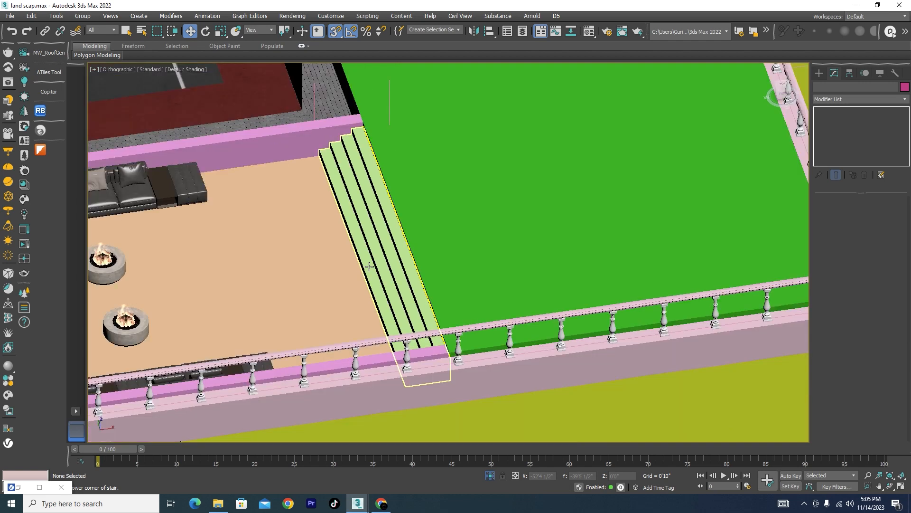
scroll(307, 243, "down", 2)
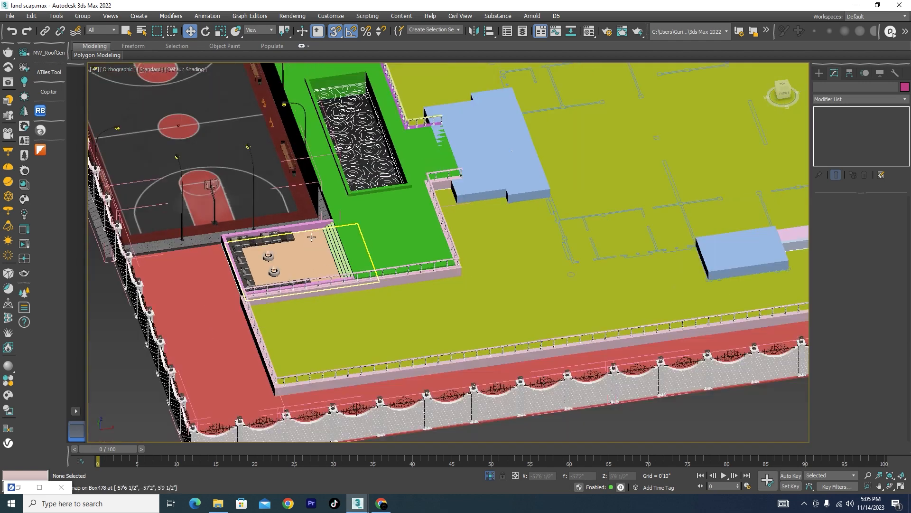
scroll(485, 235, "down", 4)
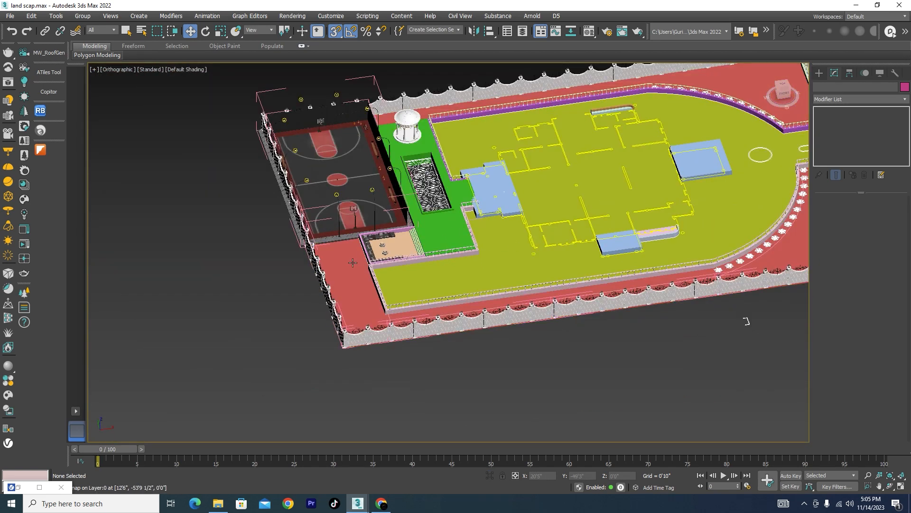
scroll(392, 246, "up", 3)
scroll(391, 247, "up", 2)
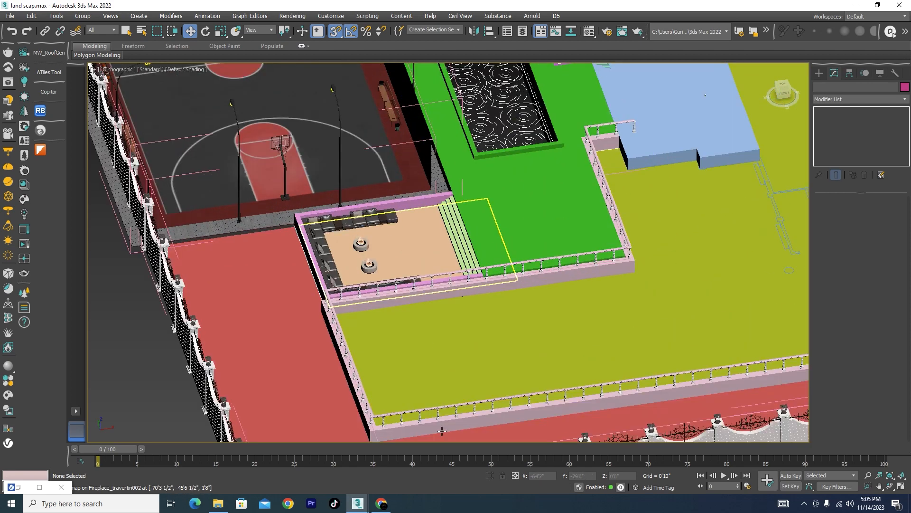
key("t")
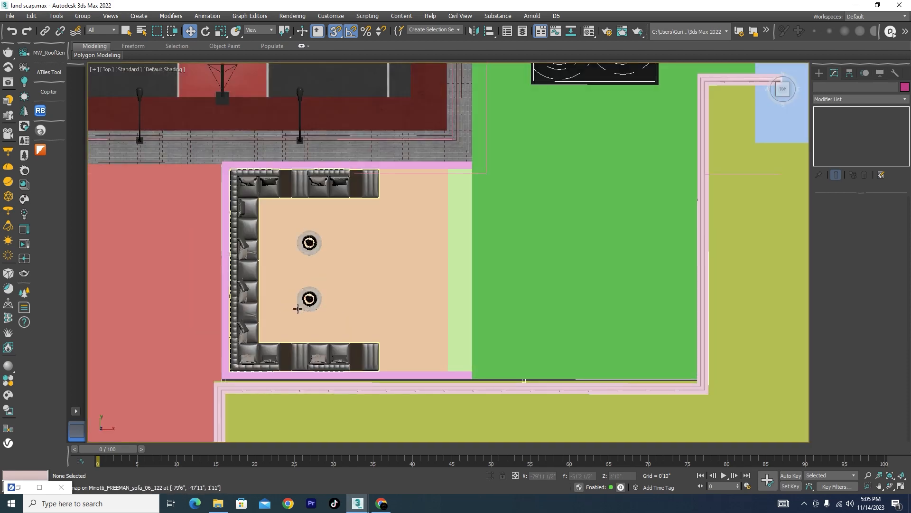
scroll(298, 309, "down", 5)
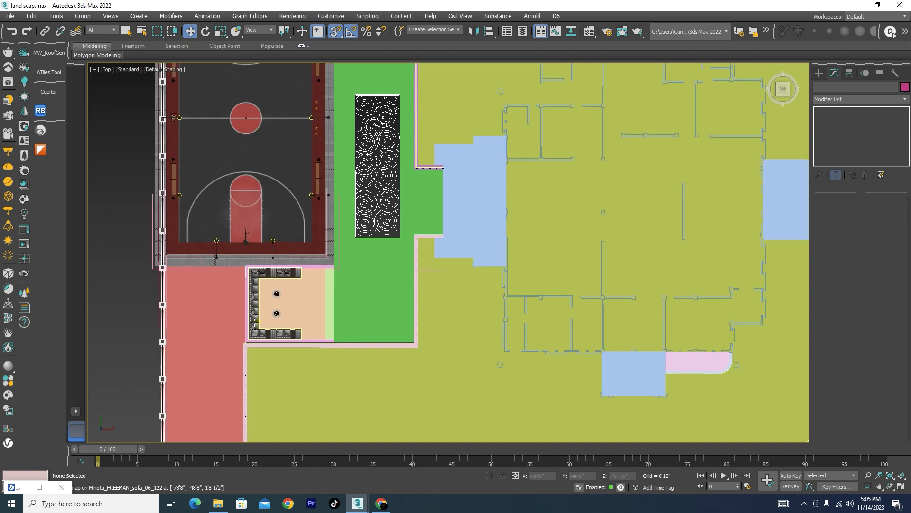
scroll(254, 323, "down", 2)
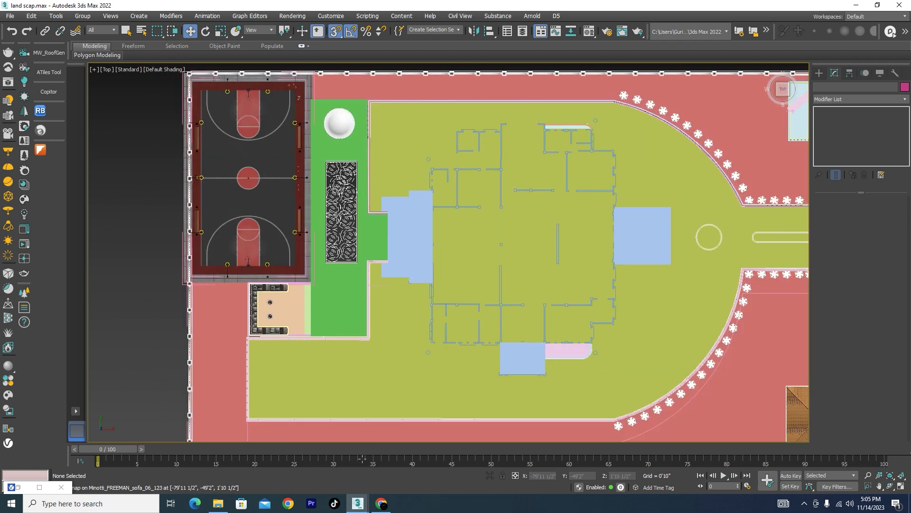
Switch to the other 3ds Max window containing the Fountain model.
mouse_move(358, 503)
left_click(383, 463)
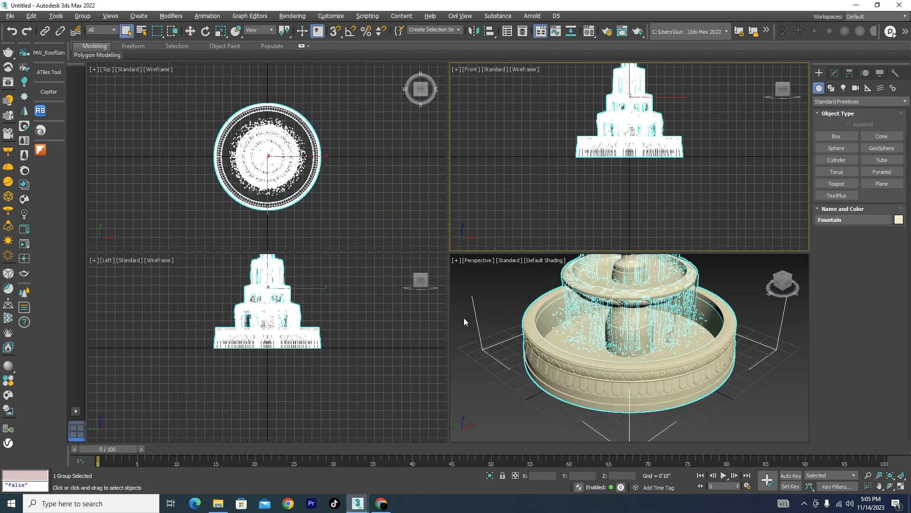
Copy the fountain group into Copitor slot 5 and switch to the land scap.max window.
left_click(50, 94)
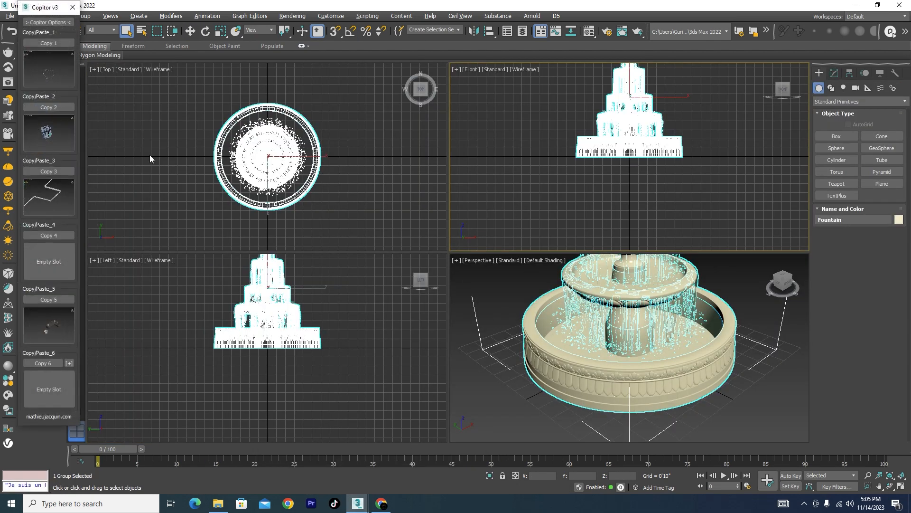
left_click(48, 300)
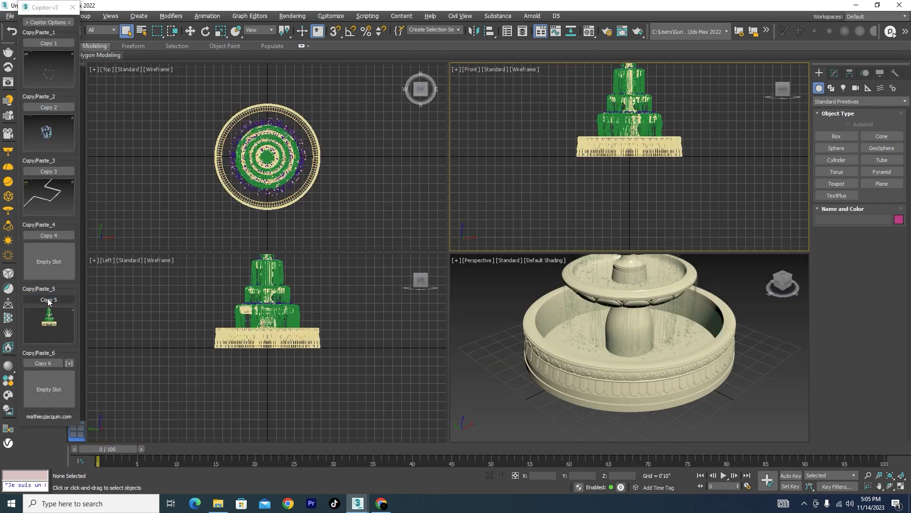
mouse_move(358, 504)
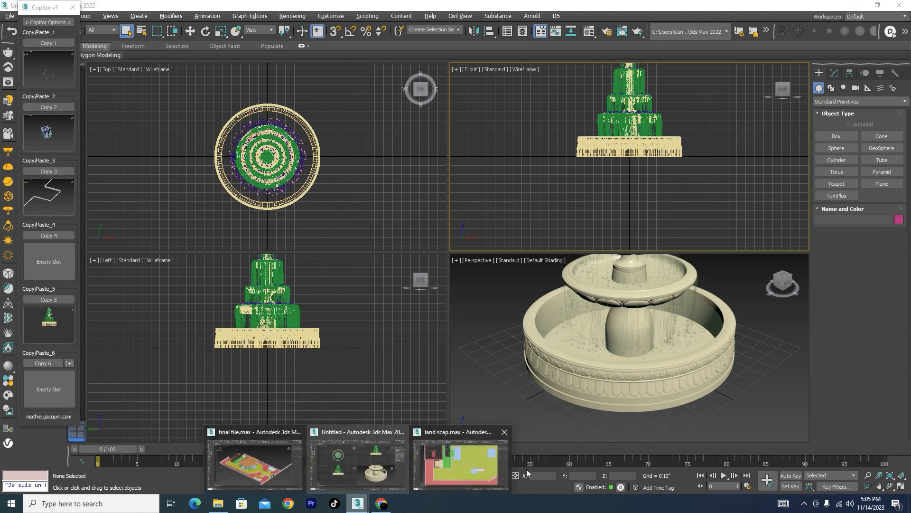
left_click(485, 464)
Turn off snapping and isolate the layout spline with the fountain circle together with the yellow-green ground slab.
scroll(100, 288, "down", 3)
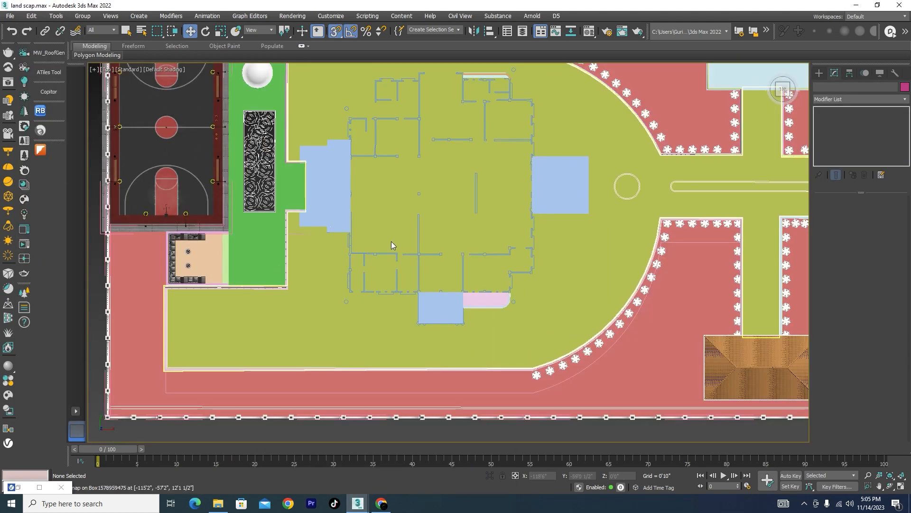
scroll(653, 186, "down", 3)
scroll(654, 187, "up", 4)
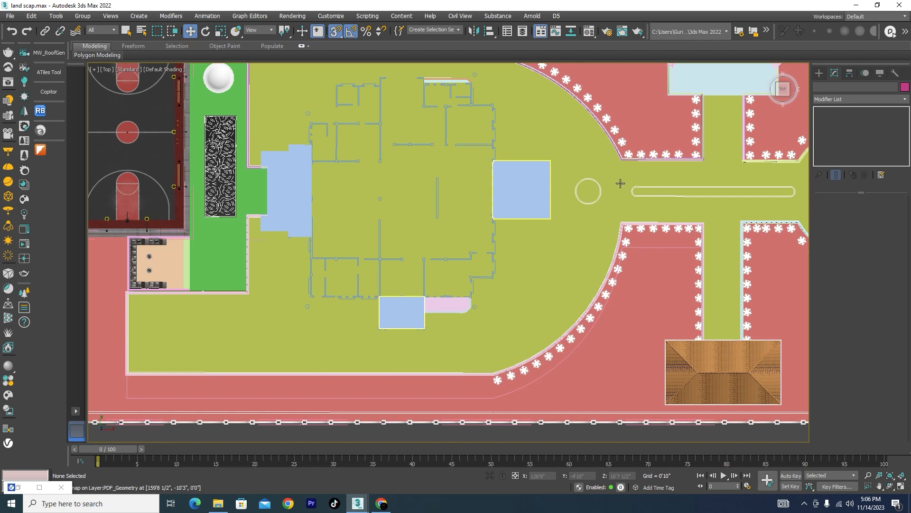
scroll(621, 183, "up", 2)
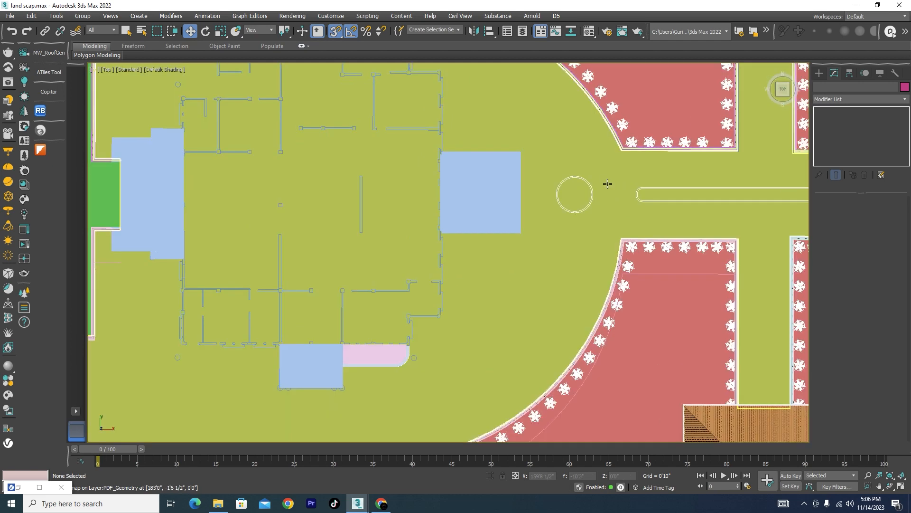
scroll(608, 184, "up", 5)
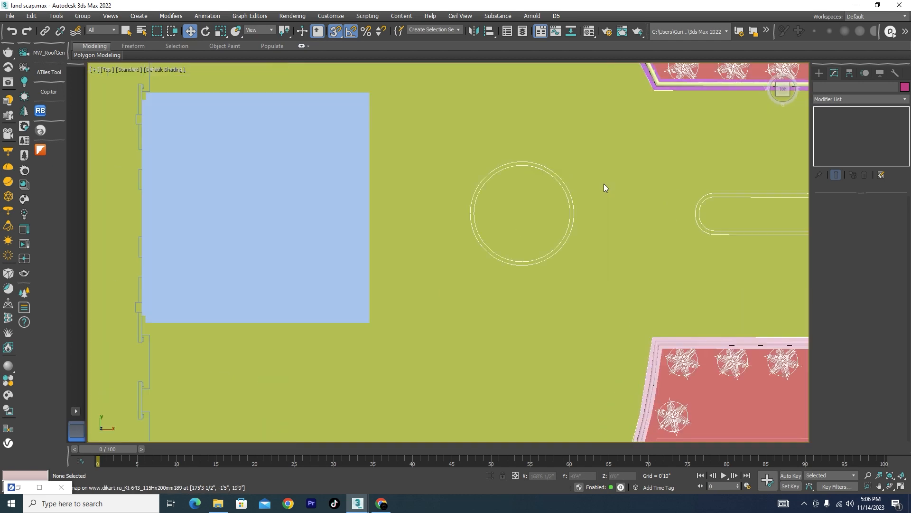
scroll(604, 184, "up", 2)
key("s")
key("F3")
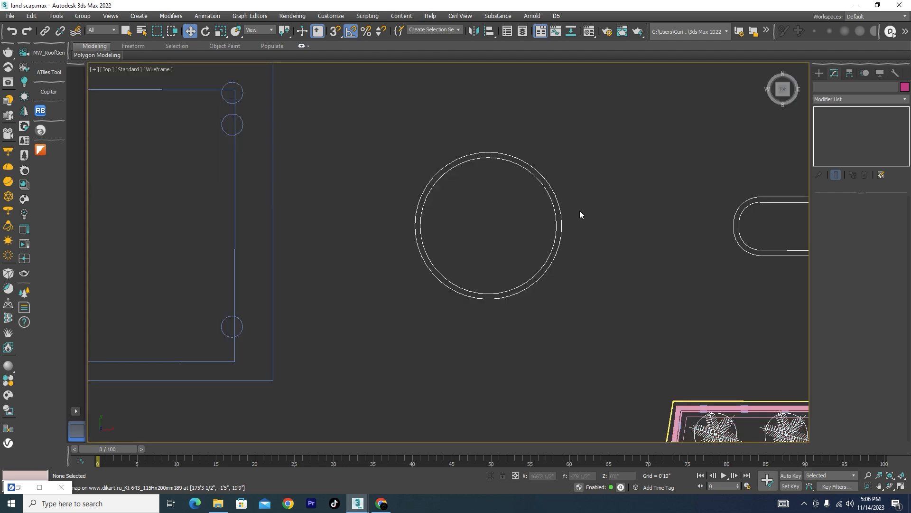
left_click(527, 249)
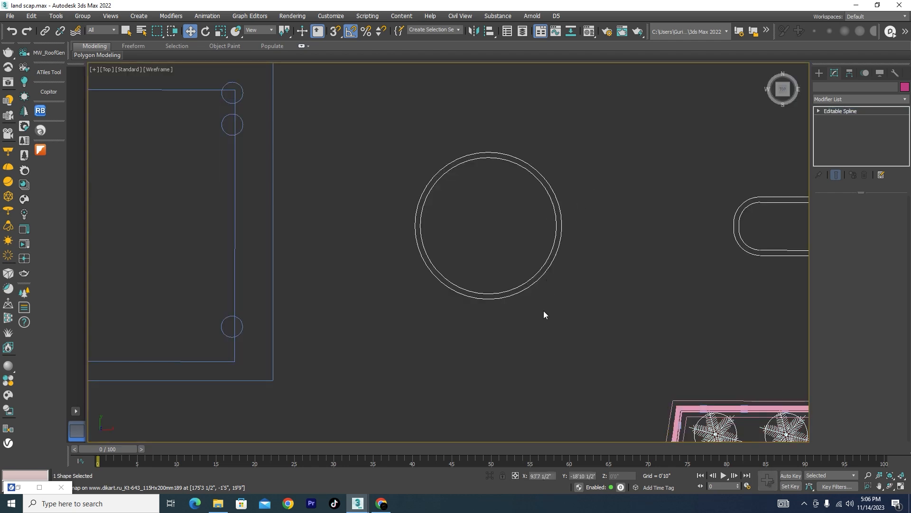
key("F3")
left_click(518, 413)
left_click(492, 476)
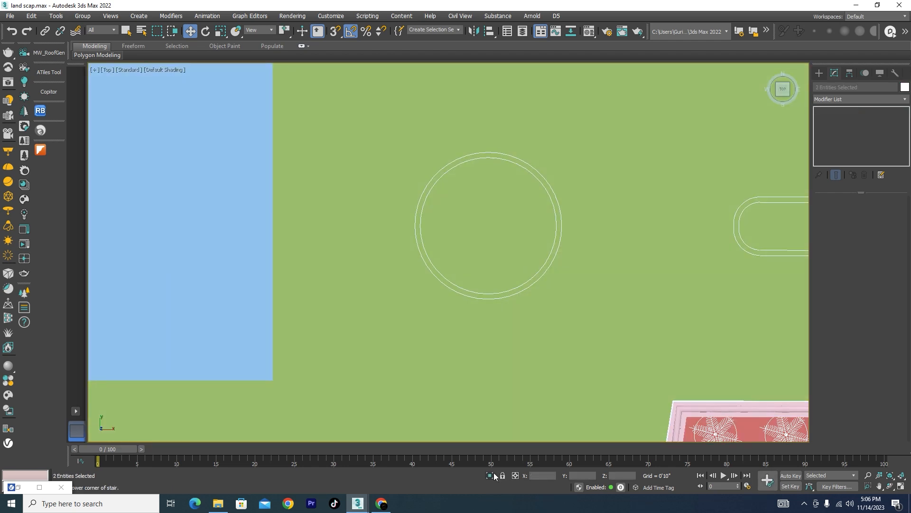
key("alt+q")
left_click(583, 325)
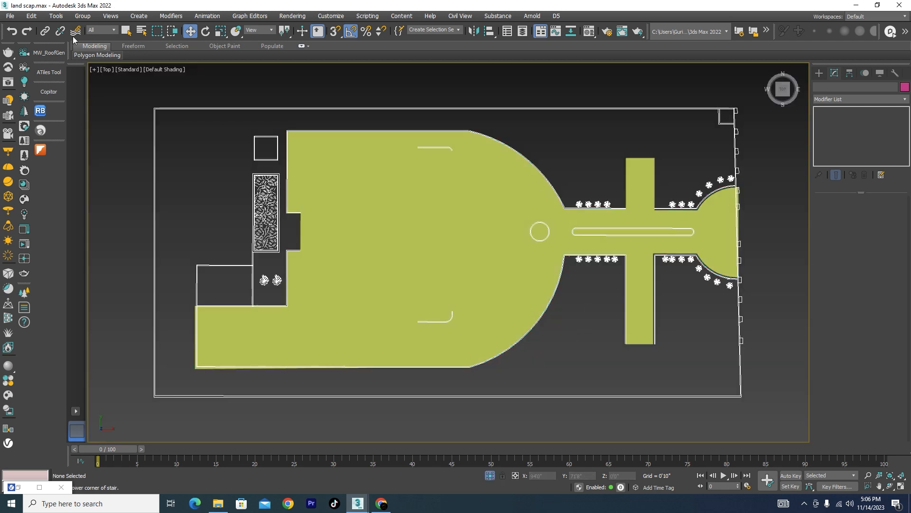
Paste the fountain from Copitor slot 5, auto-renaming all duplicate materials, and dismiss the Scene Converter.
left_click(54, 99)
left_click(53, 317)
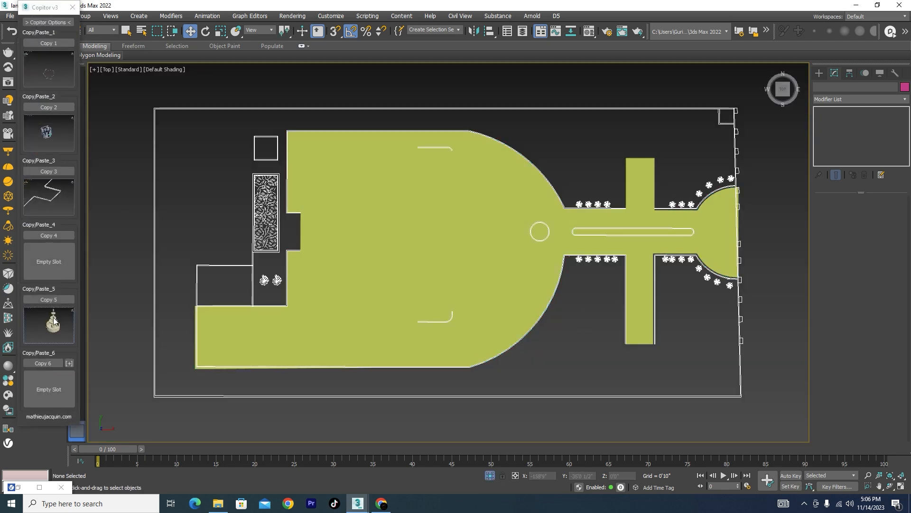
left_click(444, 260)
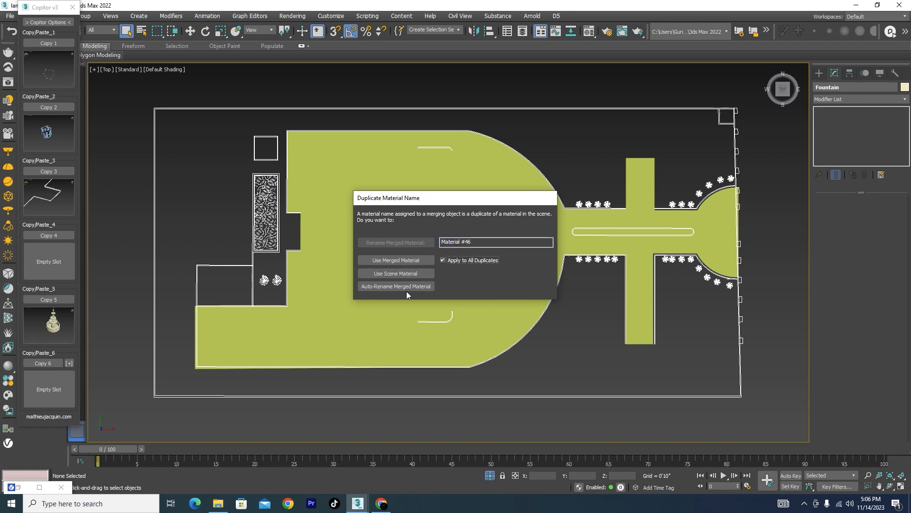
left_click(396, 285)
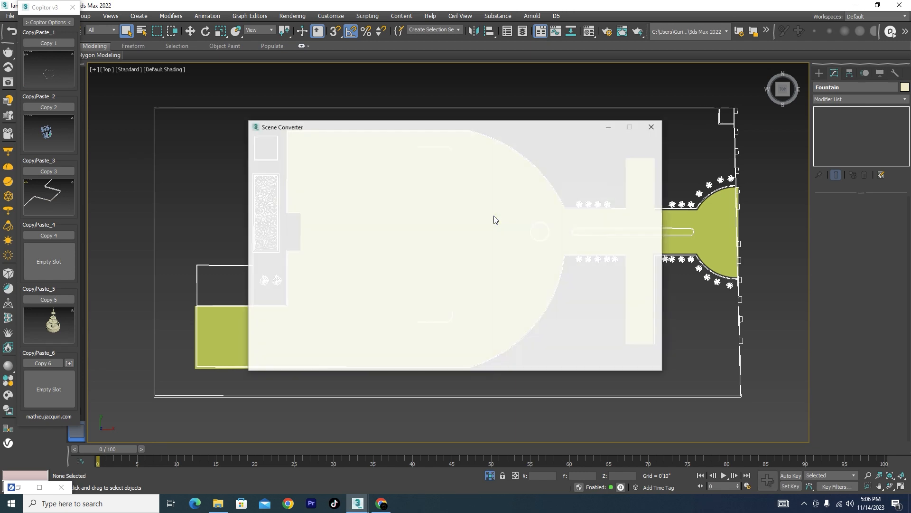
left_click(653, 126)
Move the fountain in the top view onto the double circle at the inner end of the driveway and center it.
scroll(501, 196, "down", 6)
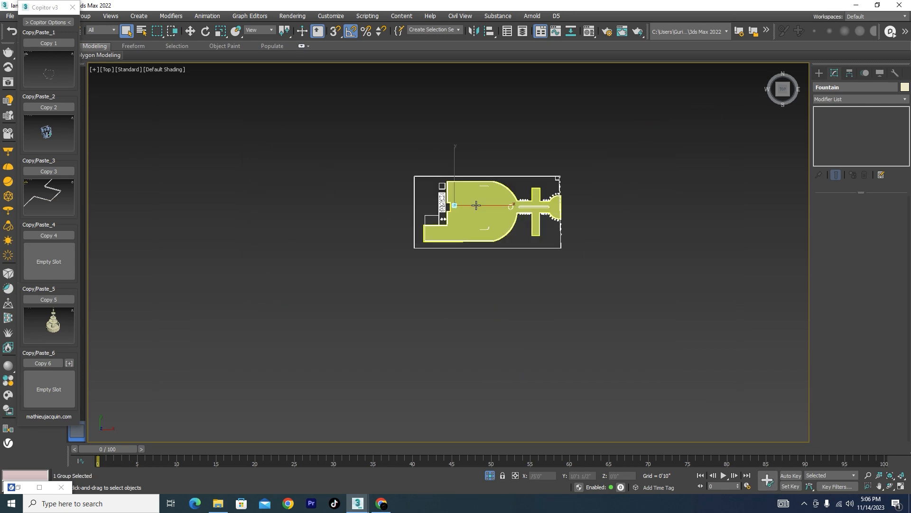
scroll(475, 205, "up", 10)
key("w")
left_click_drag(333, 209, 773, 198)
scroll(773, 198, "up", 5)
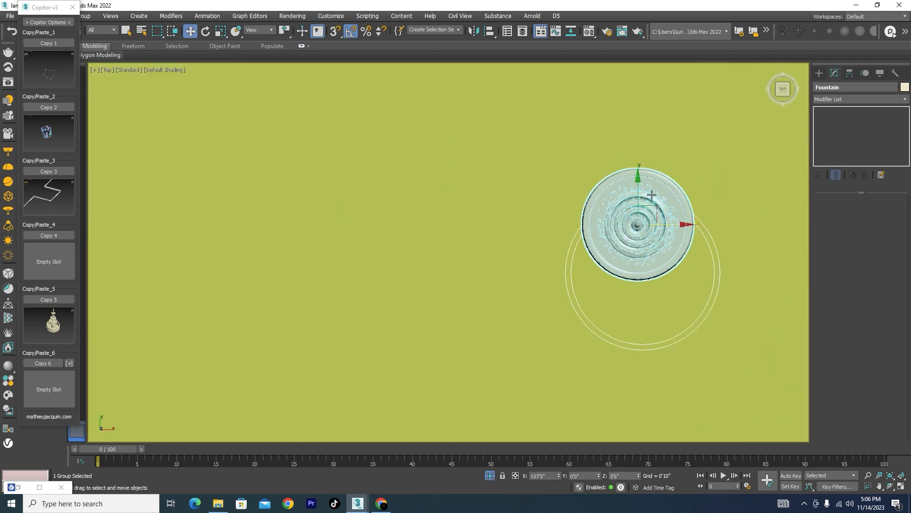
left_click_drag(641, 191, 681, 277)
left_click_drag(649, 245, 648, 235)
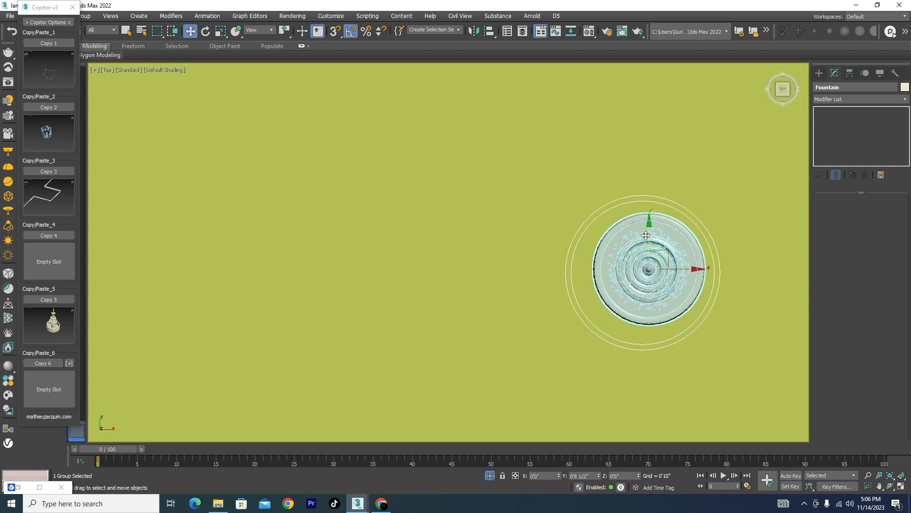
left_click_drag(689, 269, 685, 269)
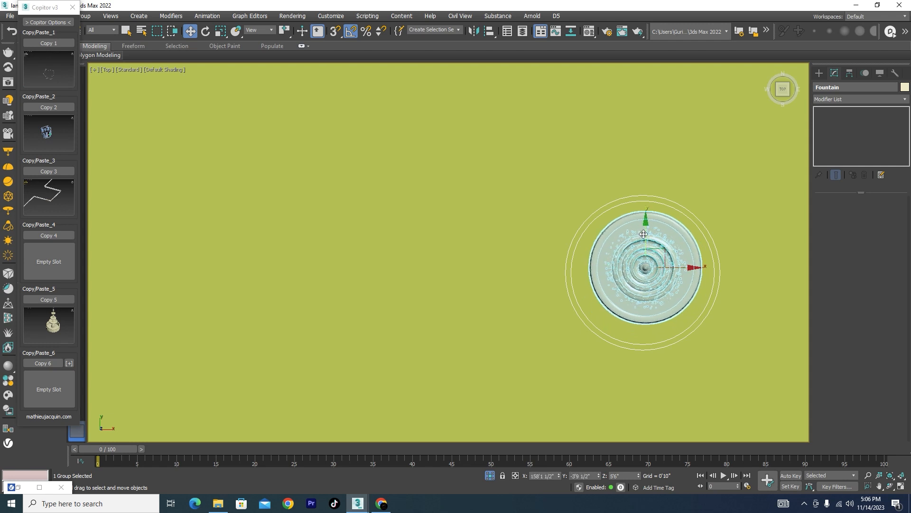
mouse_move(644, 234)
left_mouse_down()
mouse_move(655, 260)
mouse_move(655, 243)
left_mouse_up()
Scale the fountain uniformly to about 145% and raise it until its base rests on the ground slab.
key("r")
key("l")
scroll(654, 243, "down", 5)
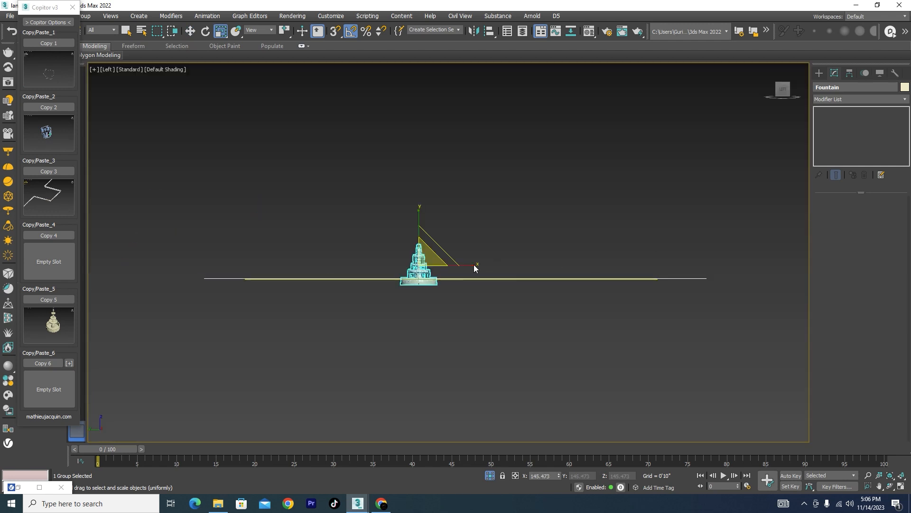
scroll(427, 251, "up", 5)
key("w")
left_click_drag(410, 226, 410, 193)
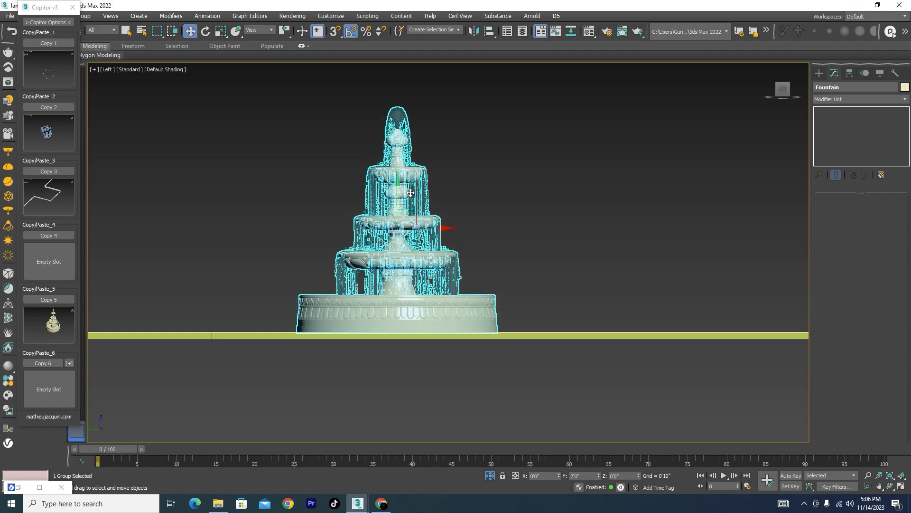
End the isolation and check the fountain's placement within the whole landscape from an angled view.
middle_click_drag(436, 301, 502, 346, "alt")
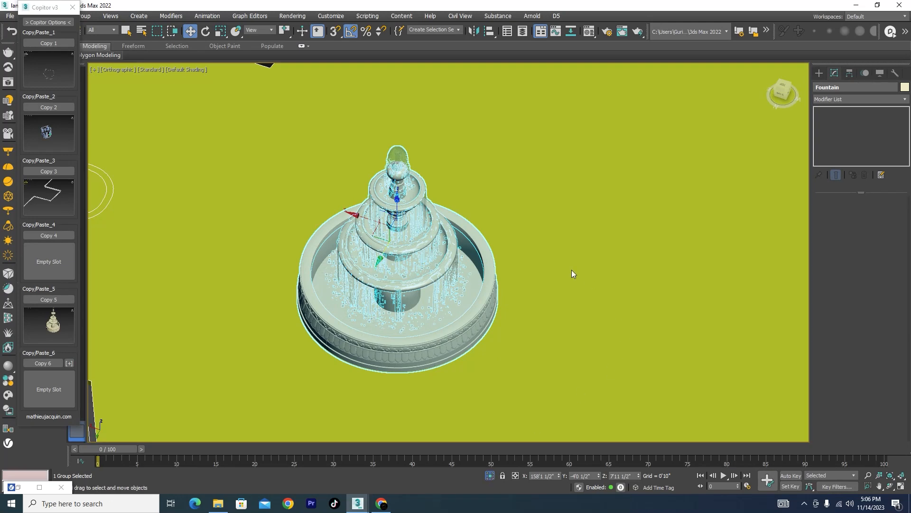
scroll(536, 257, "down", 8)
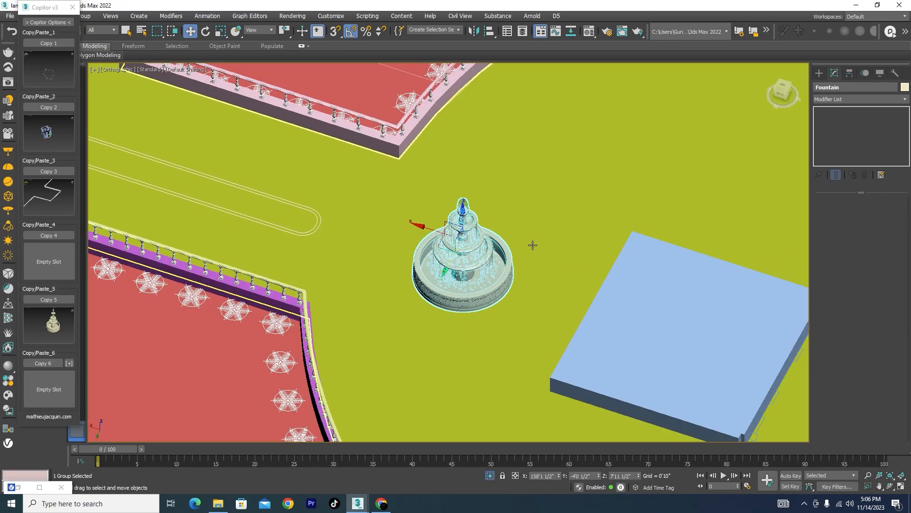
scroll(534, 241, "down", 3)
scroll(534, 241, "down", 4)
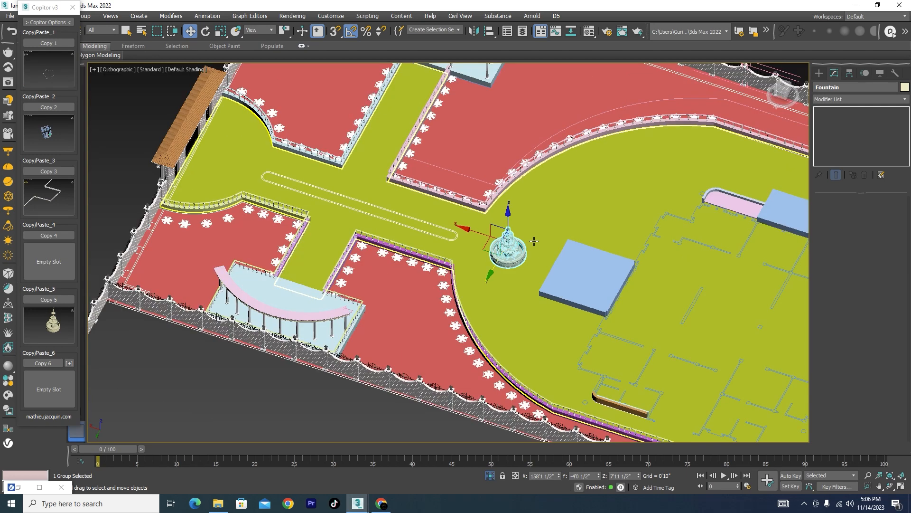
scroll(534, 241, "down", 3)
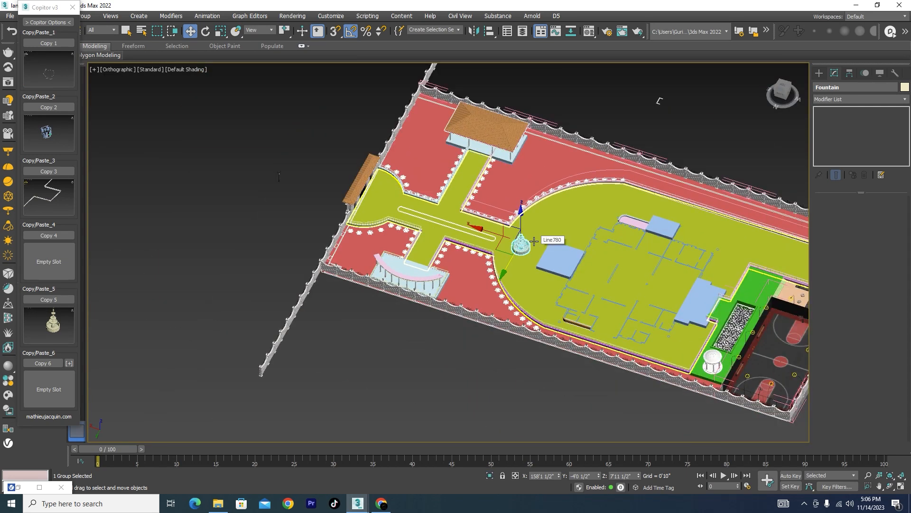